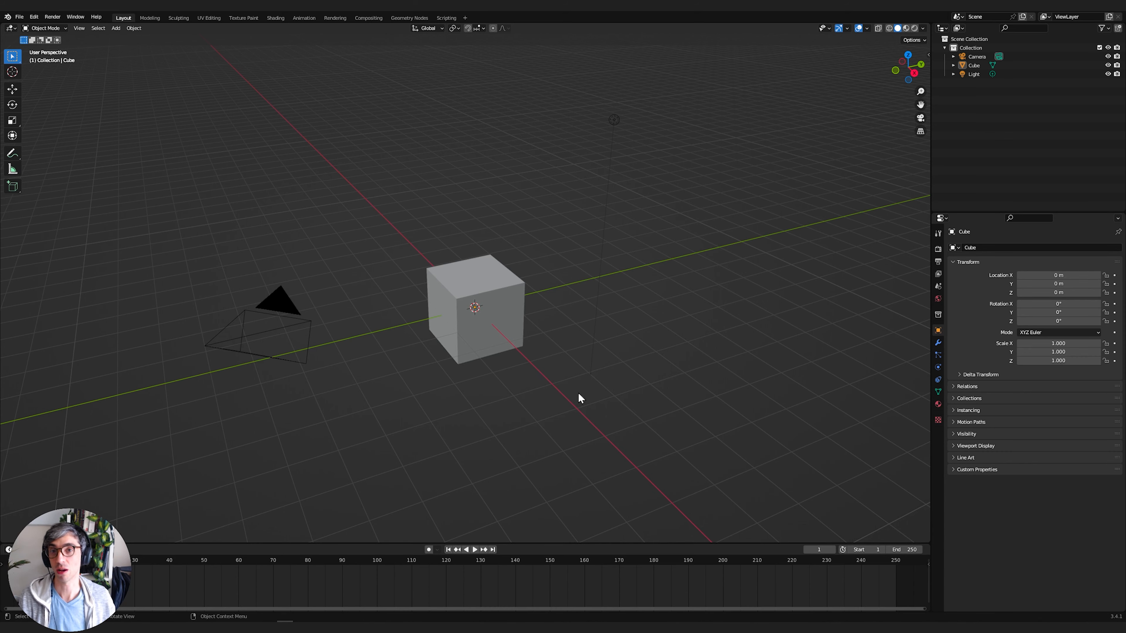
- Delete the default cube, camera and light from the scene
middle_click_drag(579, 394, 605, 373)
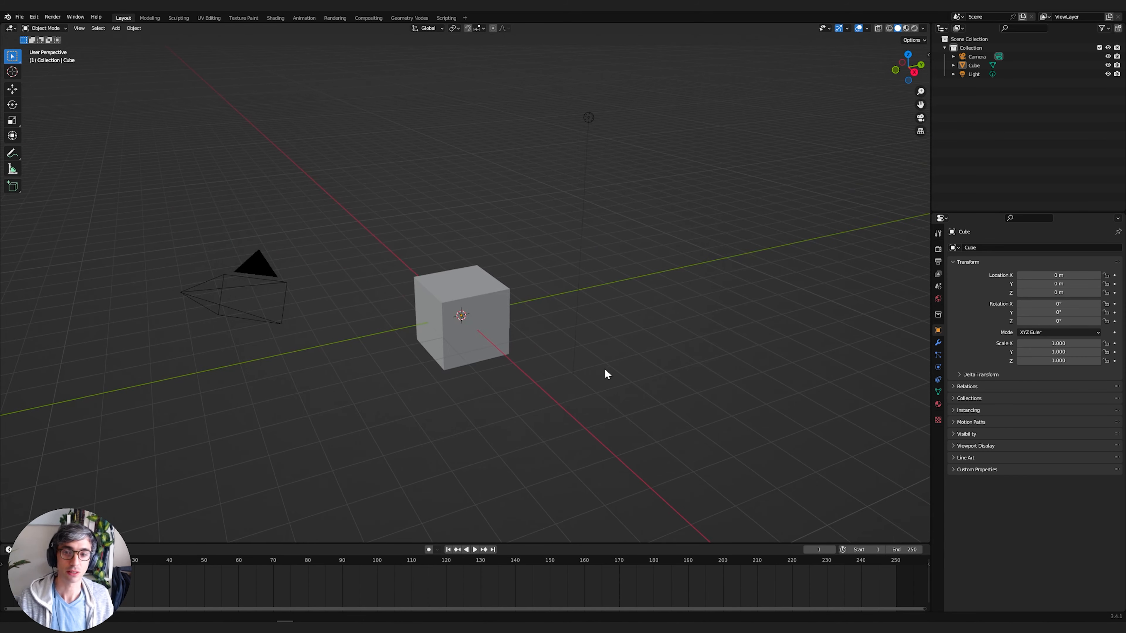
key("a")
key("Delete")
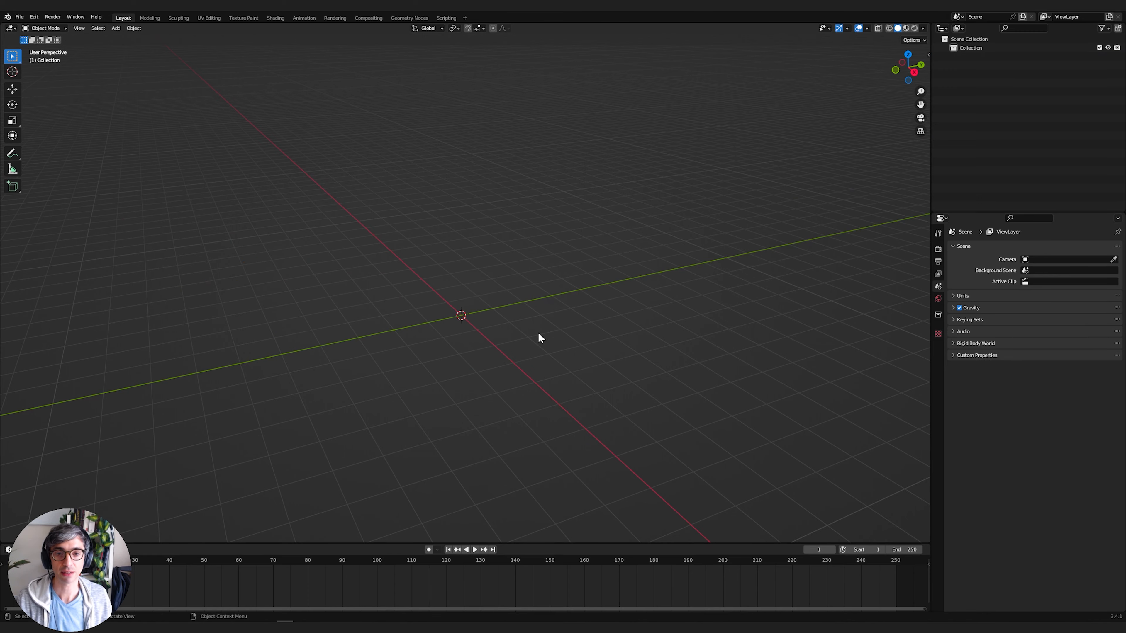
- Reset the 3D cursor to the world origin and add a new cube mesh there
key("shift+c")
key("shift+a")
mouse_move(540, 328)
left_click(576, 338)
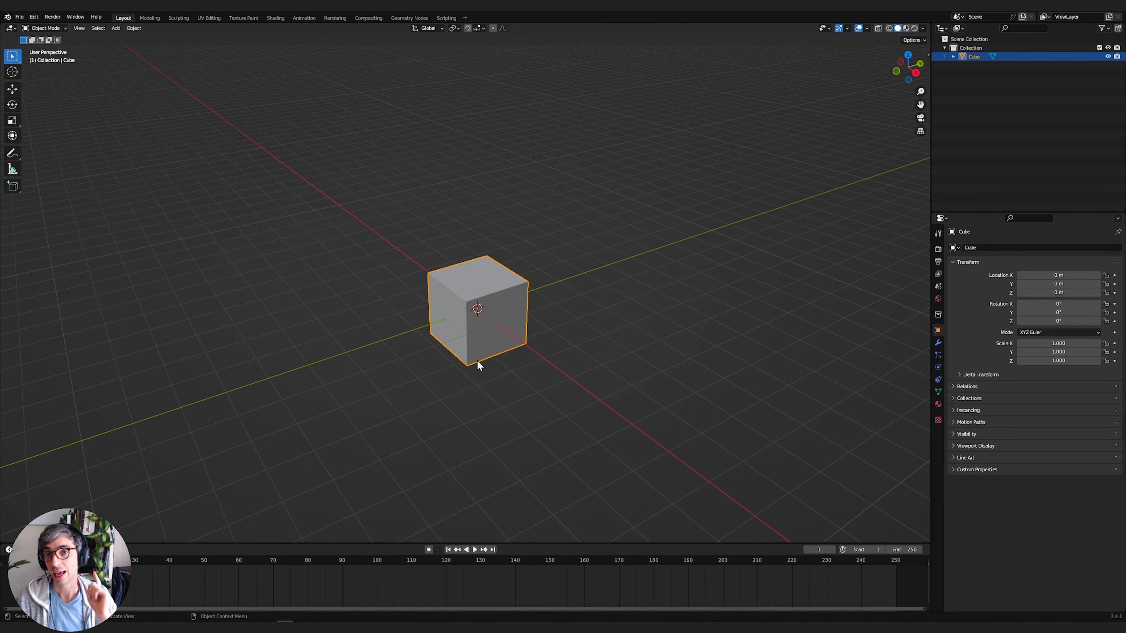
- Add a Geometry Nodes modifier to the cube and create a new node tree for it
middle_click_drag(526, 372, 550, 361)
scroll(509, 374, "up", 3)
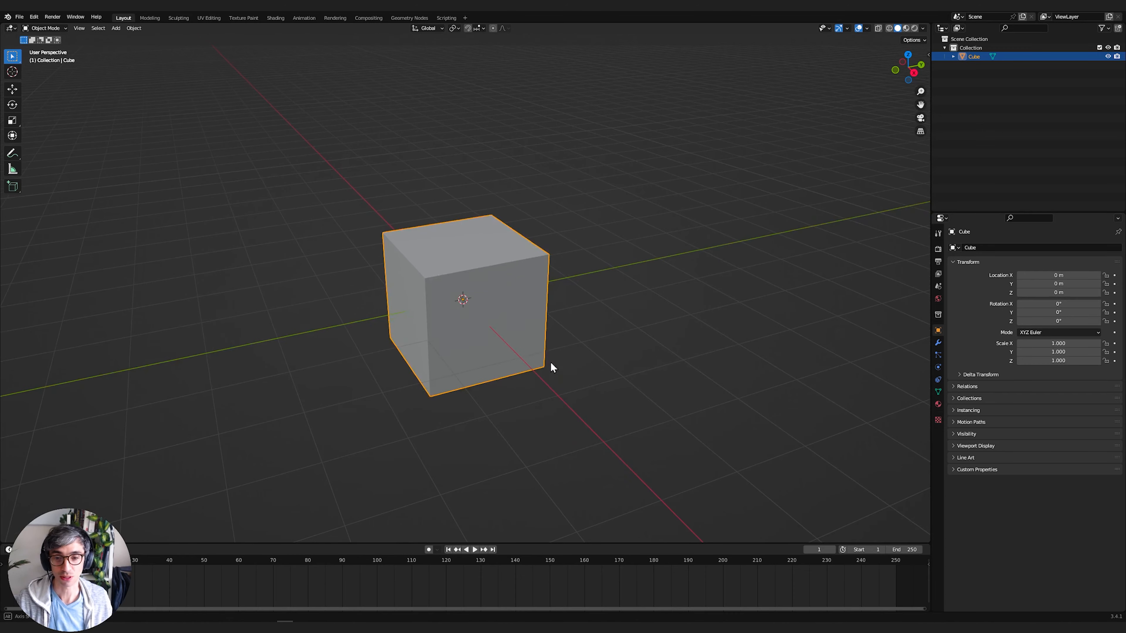
scroll(550, 362, "down", 1)
middle_click_drag(432, 448, 438, 450)
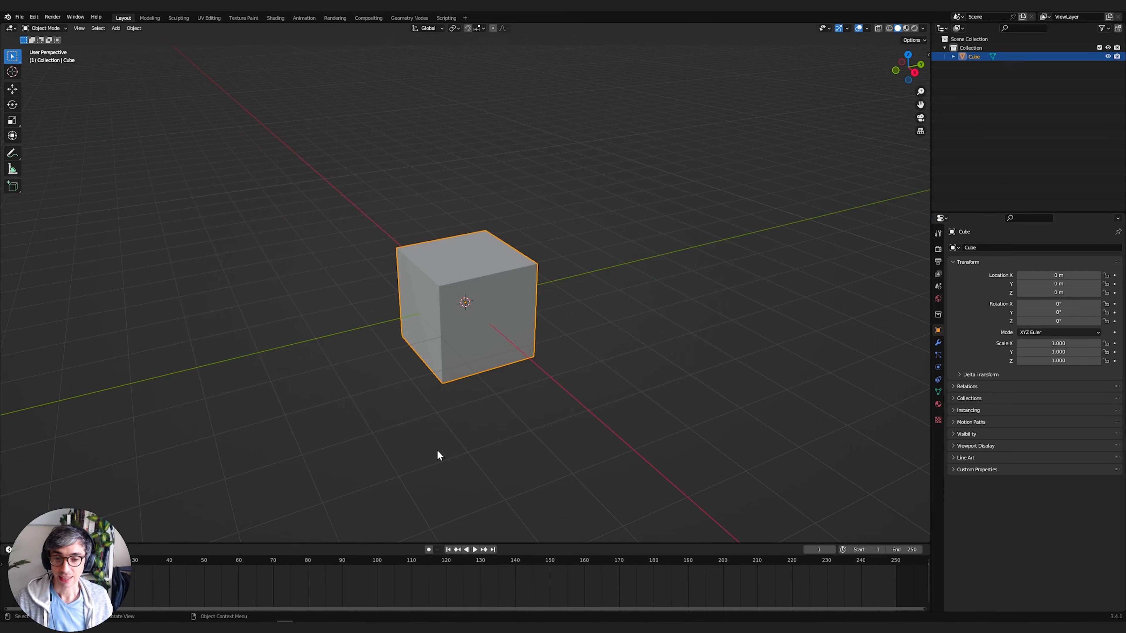
left_click(938, 342)
left_click(977, 248)
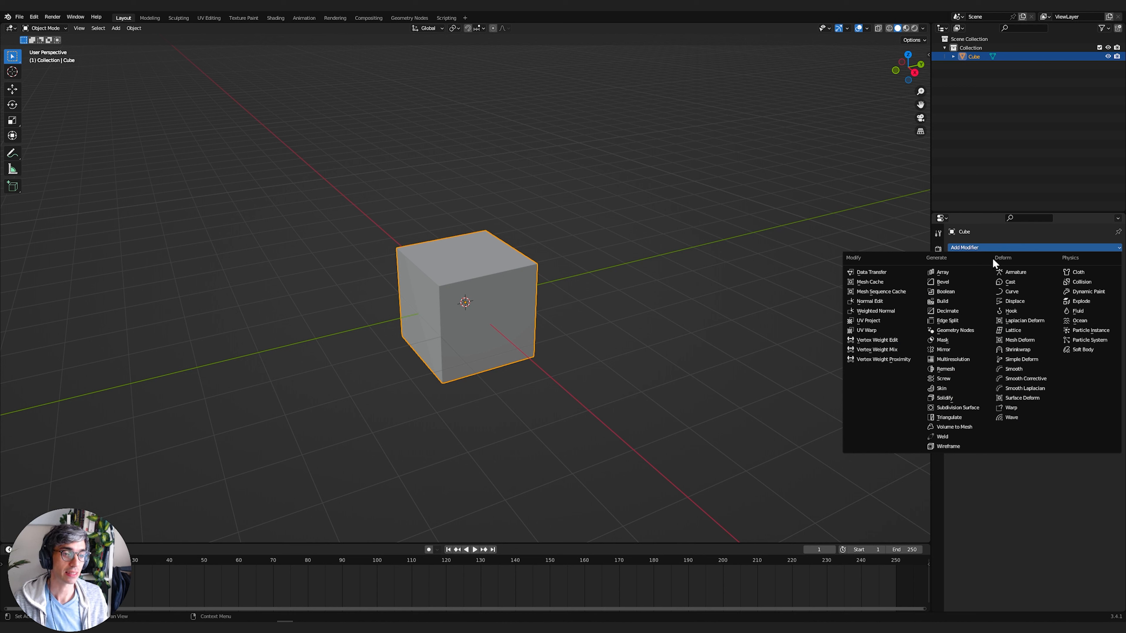
left_click(960, 330)
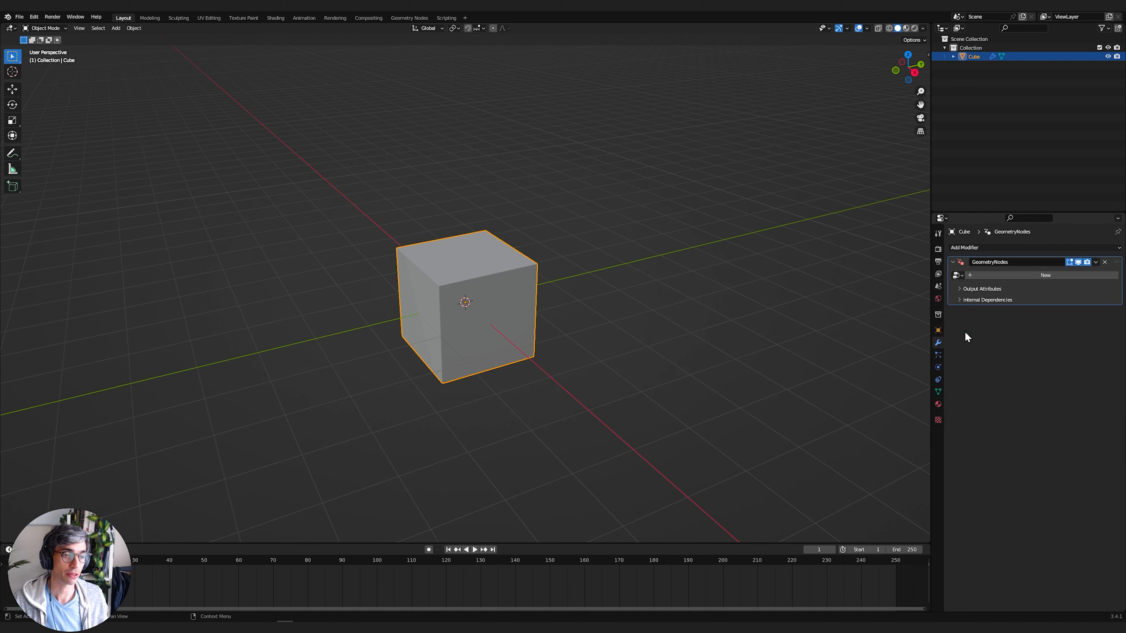
left_click(1040, 275)
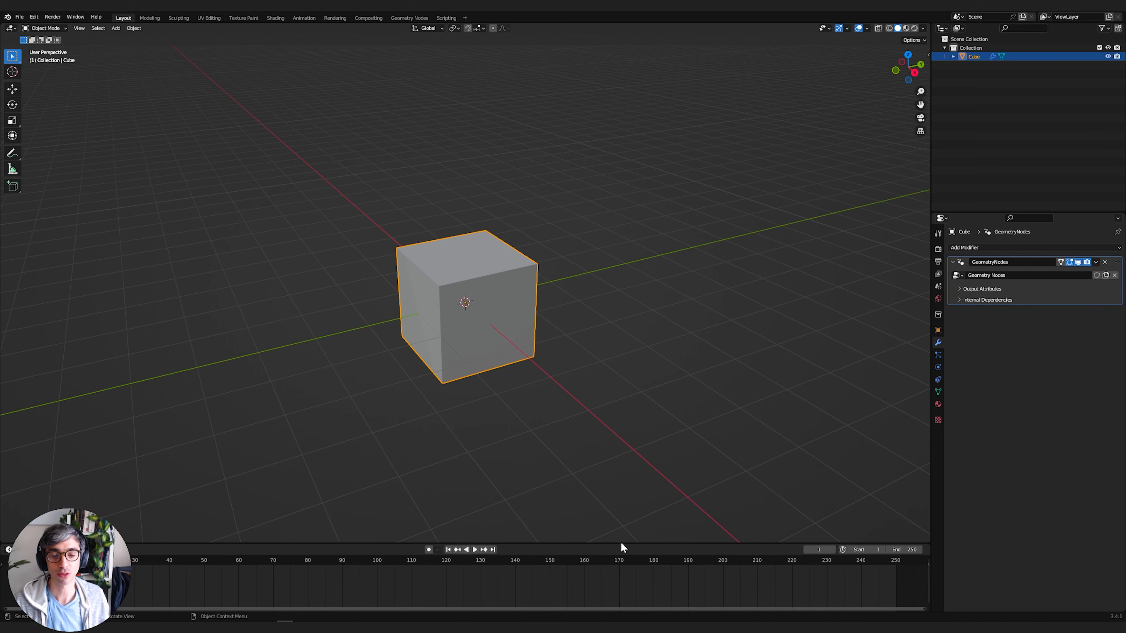
- Enlarge the timeline area, turn it into a Geometry Node Editor and frame its nodes
left_click_drag(621, 544, 650, 366)
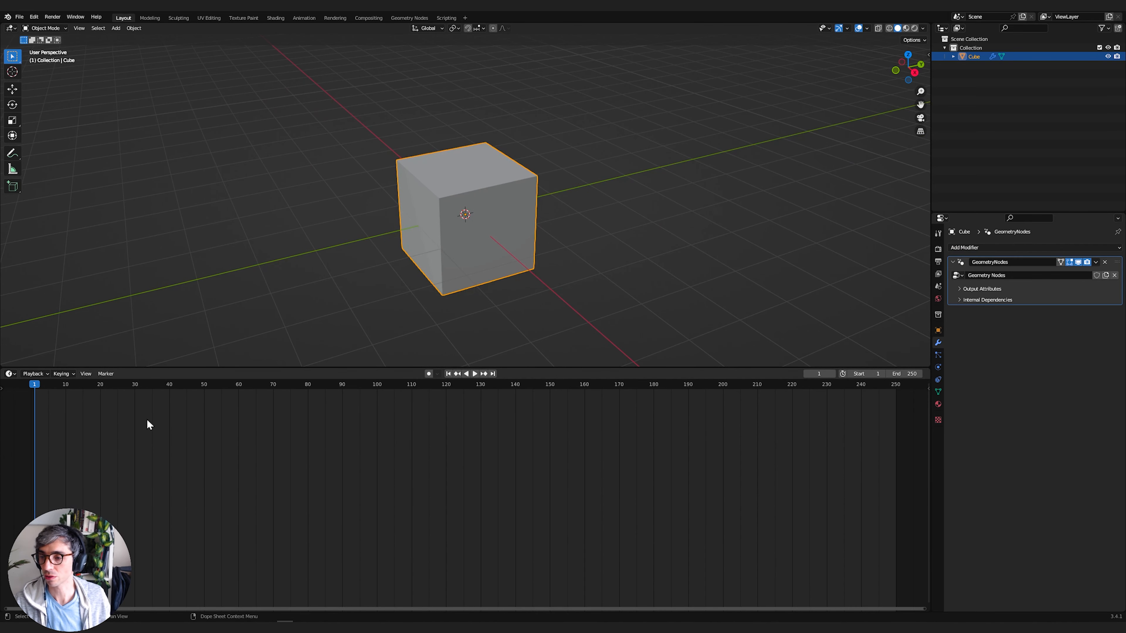
left_click(10, 375)
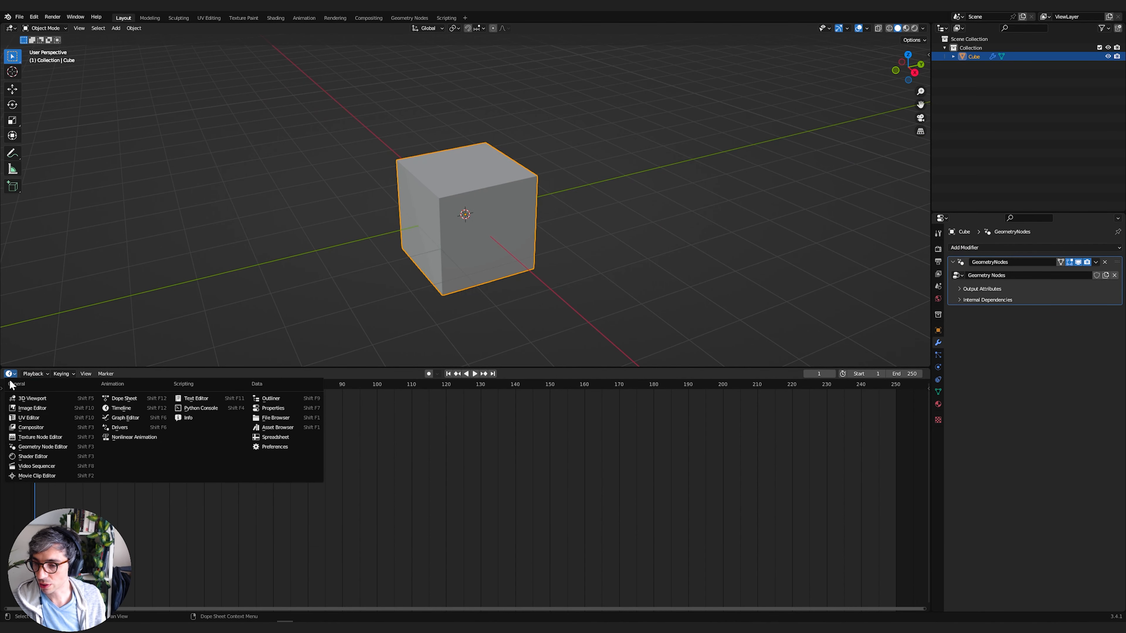
left_click(42, 447)
left_click_drag(368, 371, 389, 285)
key("Home")
scroll(408, 444, "up", 2)
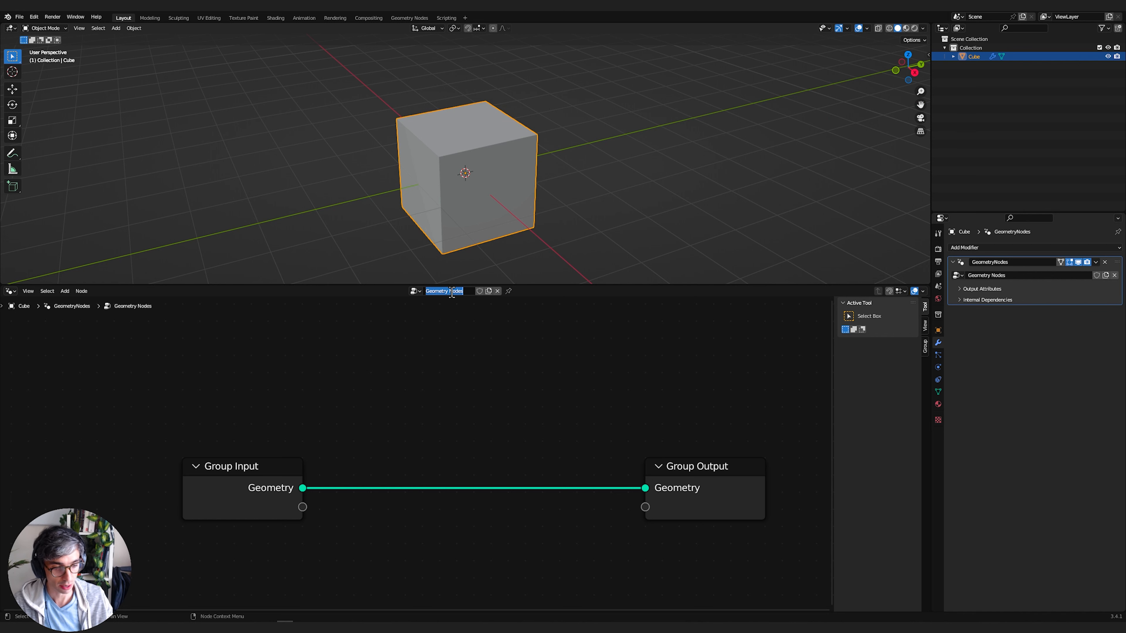
- Rename the node tree to Lasers and delete its Group Input node
type("Lasers")
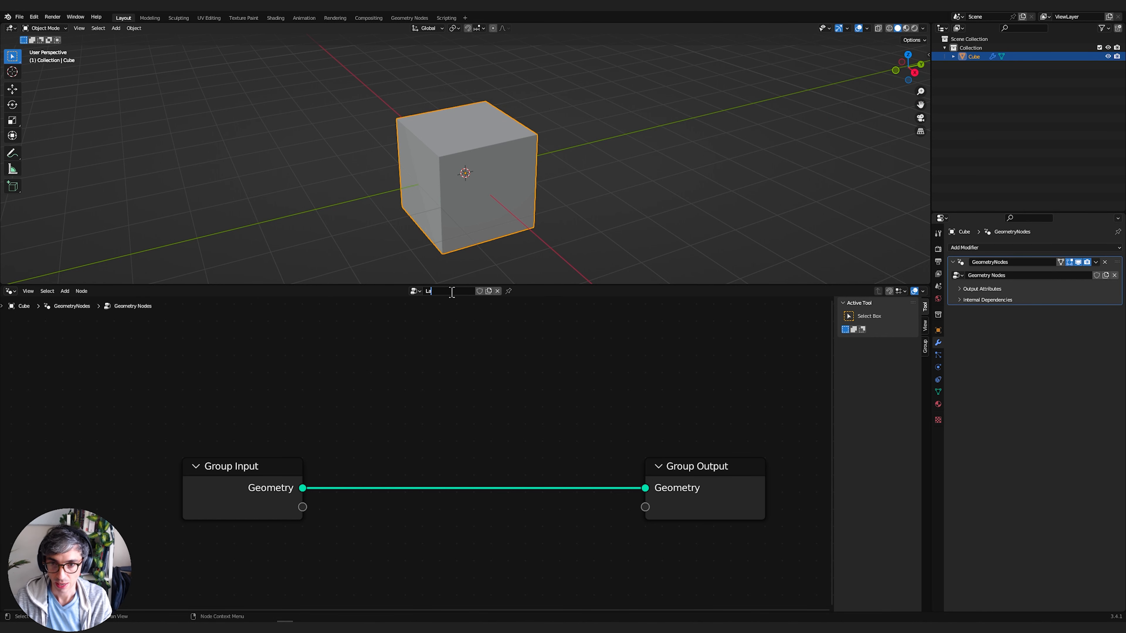
key("Return")
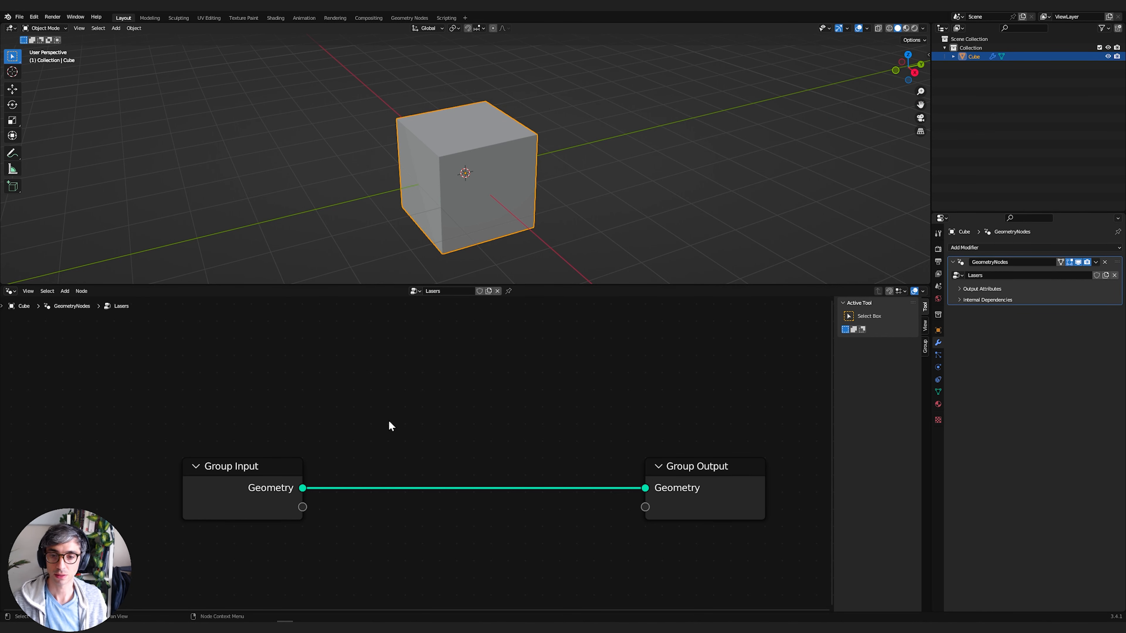
scroll(446, 431, "down", 3)
left_click(295, 478)
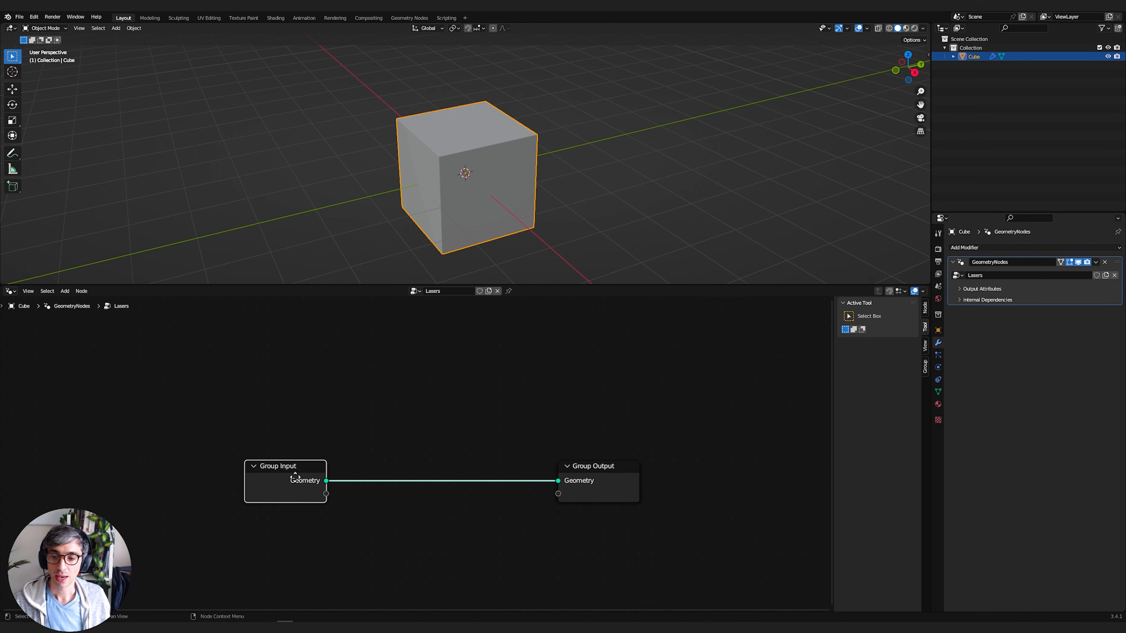
key("x")
- Add a plain axes empty at the world origin and name it Laser Start
middle_click_drag(453, 163, 470, 218)
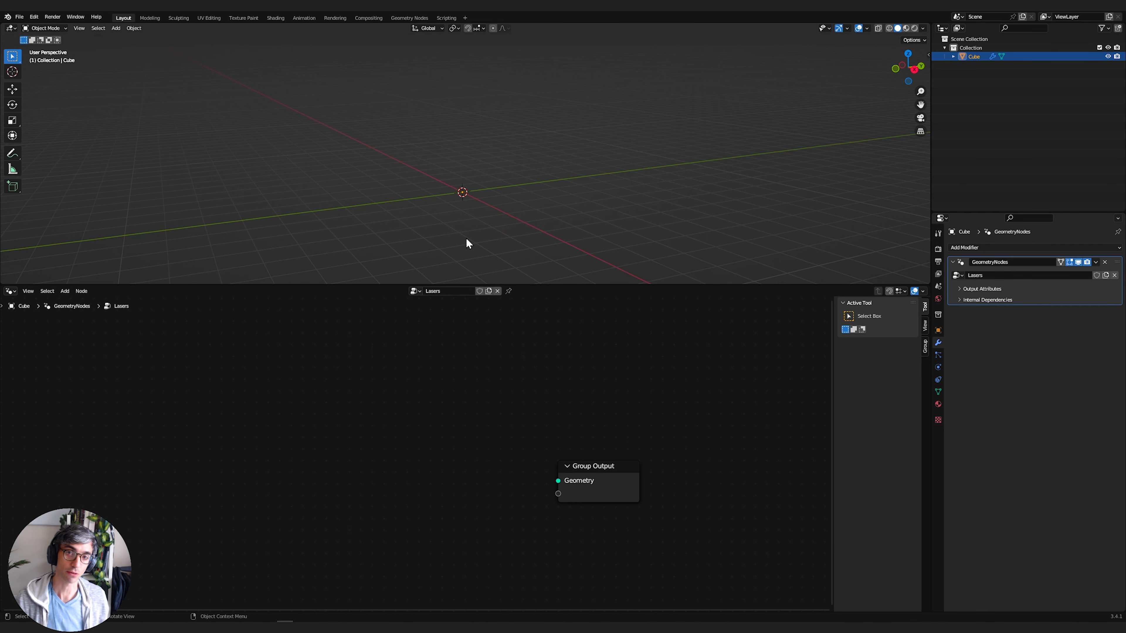
key("shift+a")
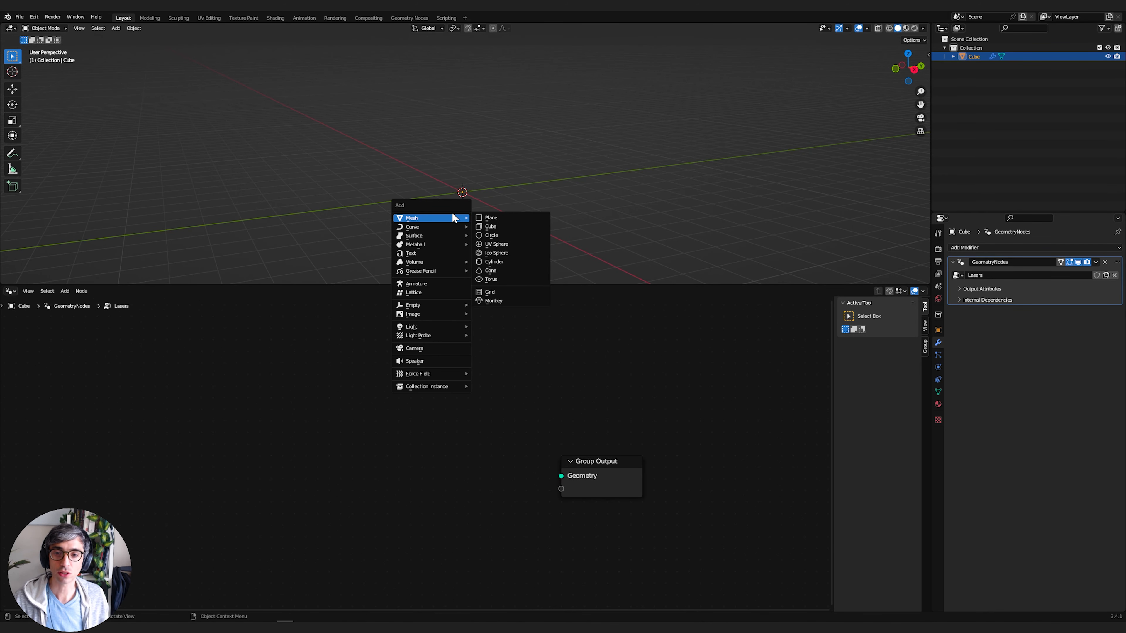
left_click(505, 305)
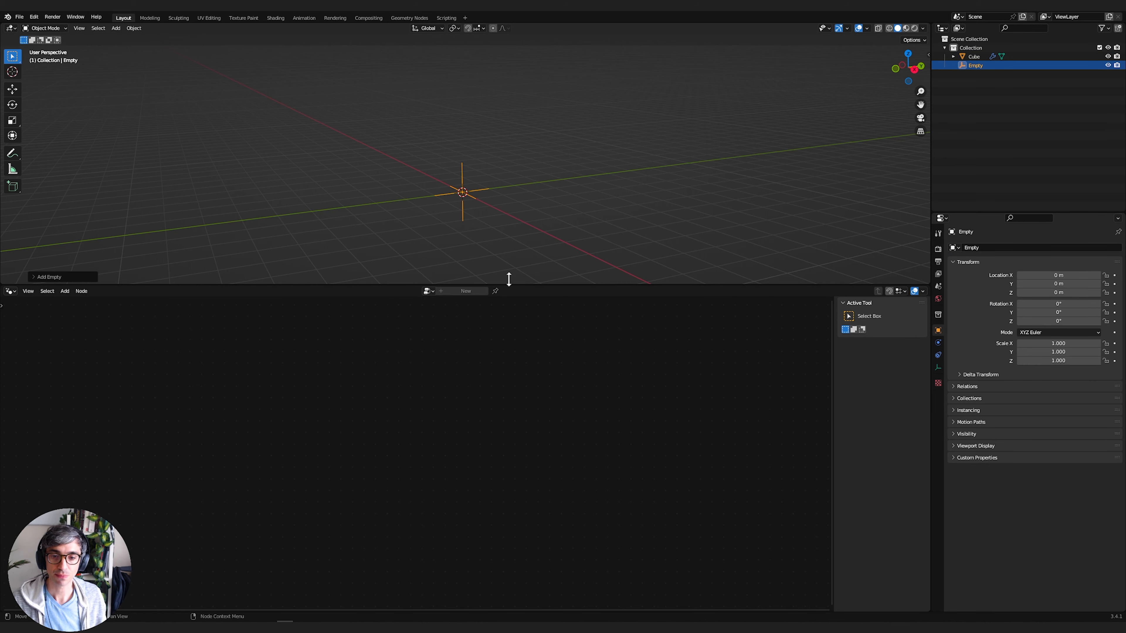
double_click(977, 65)
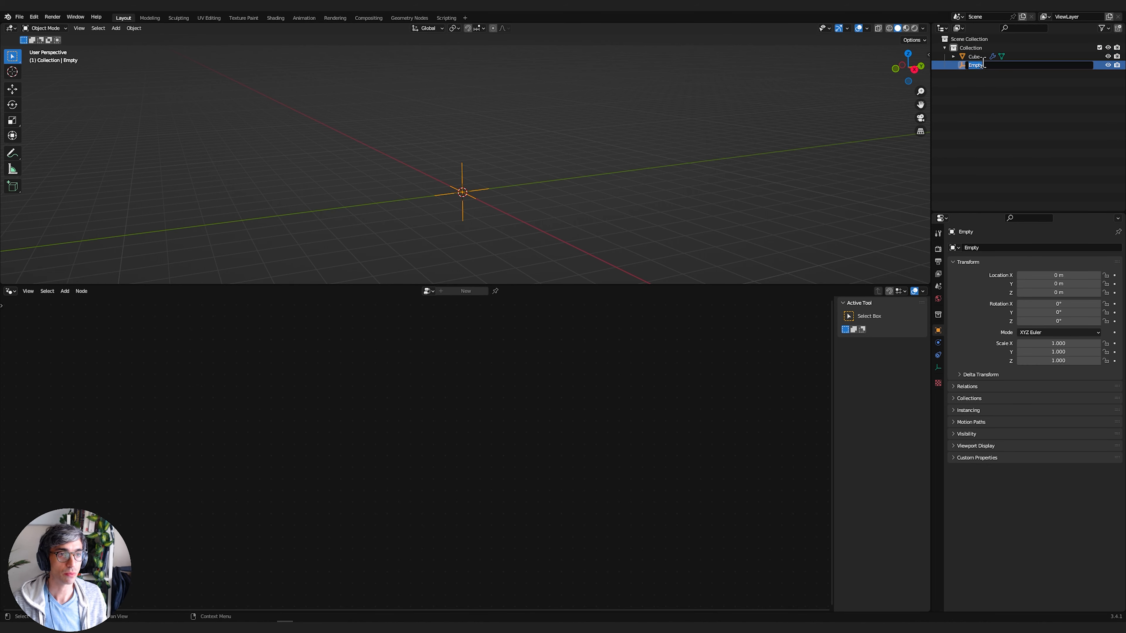
type("Laser Start")
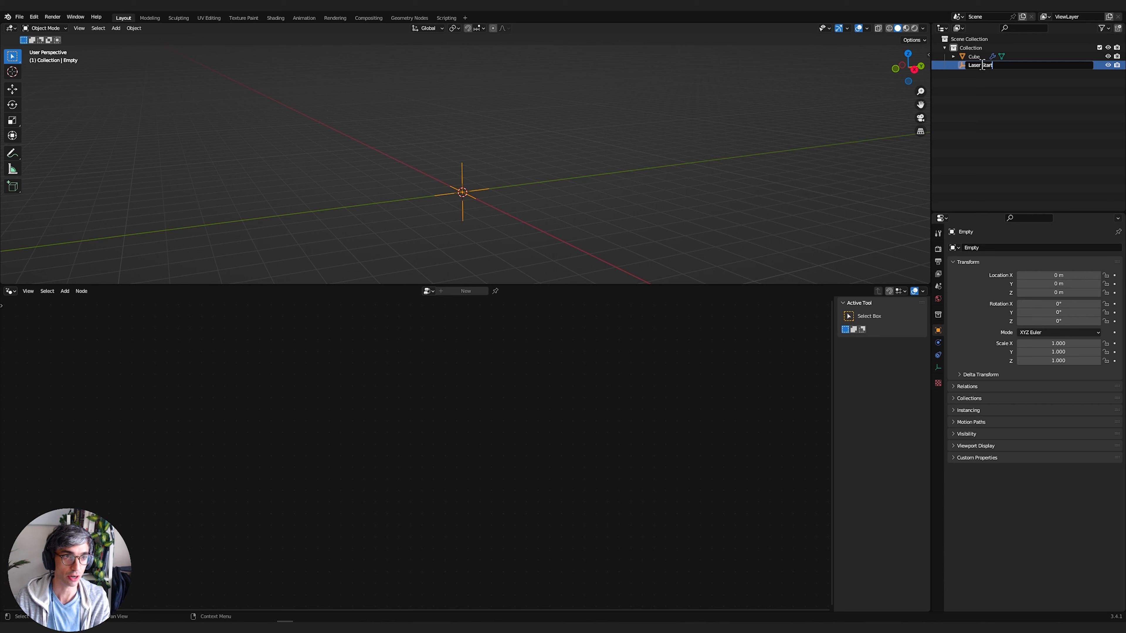
key("Return")
- Duplicate the Laser Start empty to about X 2.86, Y 7.35, Z 3.01 m and name the copy Laser End
key("shift+d")
left_click(736, 89)
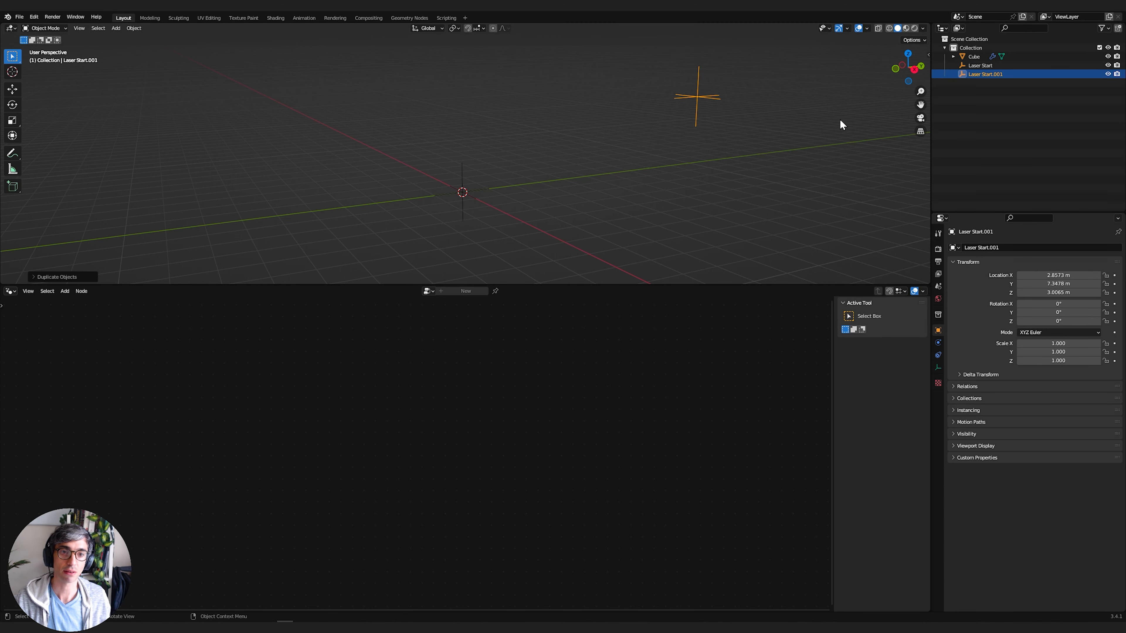
double_click(979, 74)
type("Las")
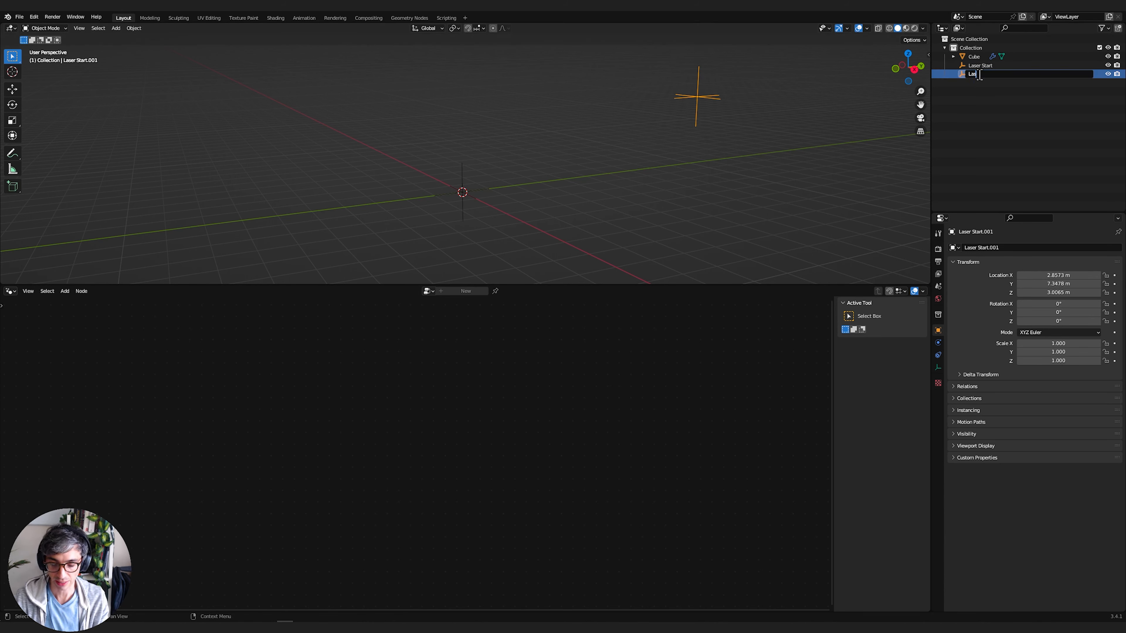
type("er End")
key("Return")
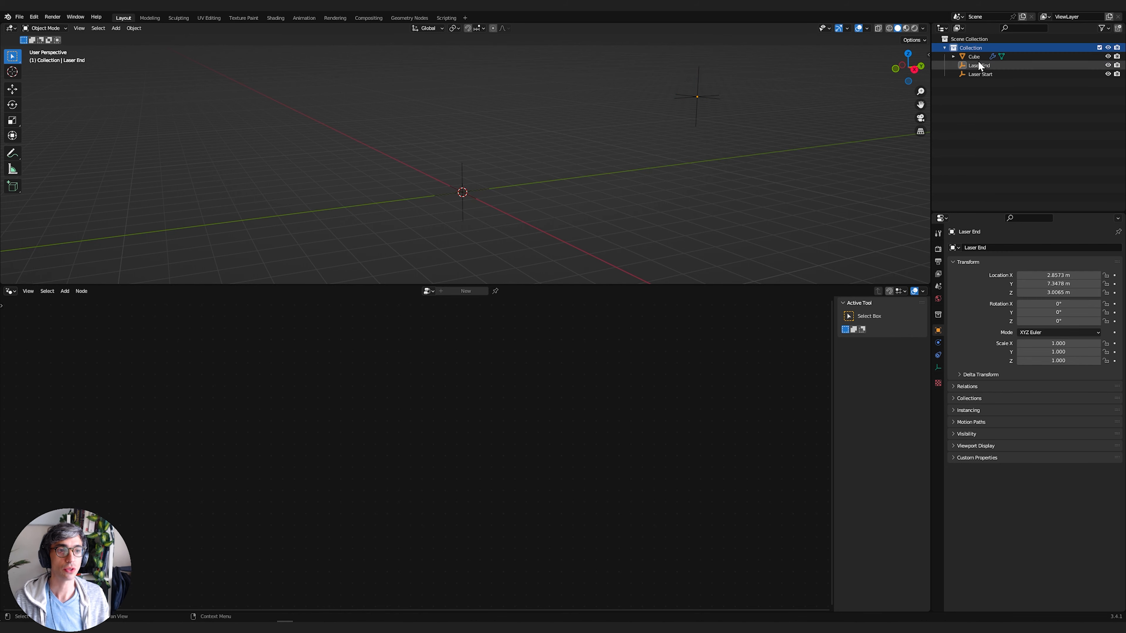
- Rename the cube object to Laser System
left_click(973, 54)
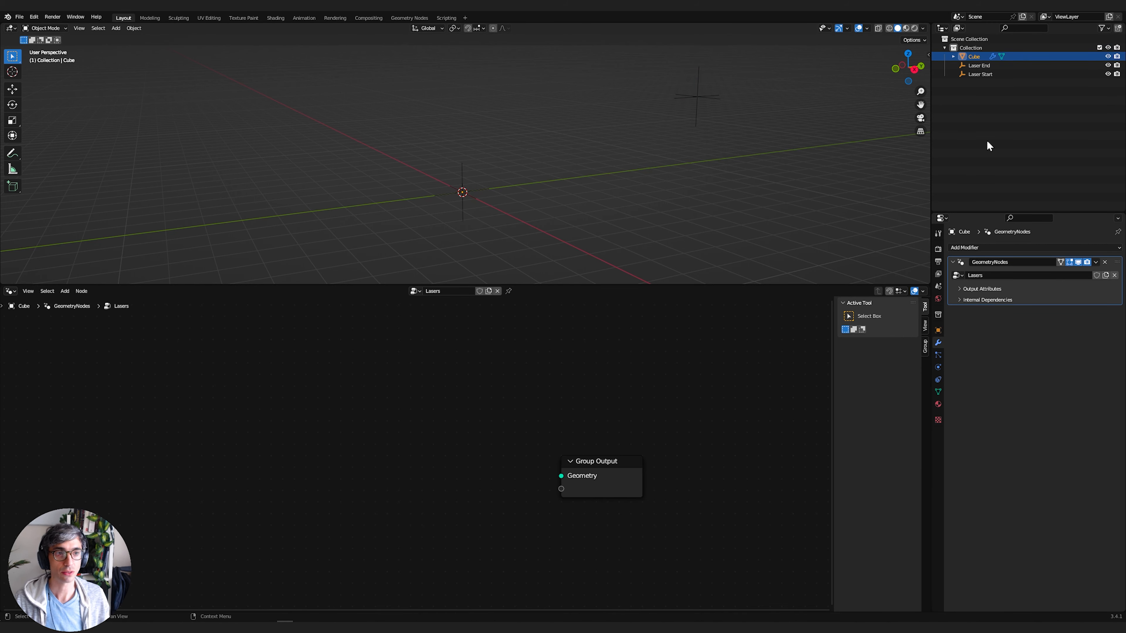
double_click(975, 56)
type("Lase")
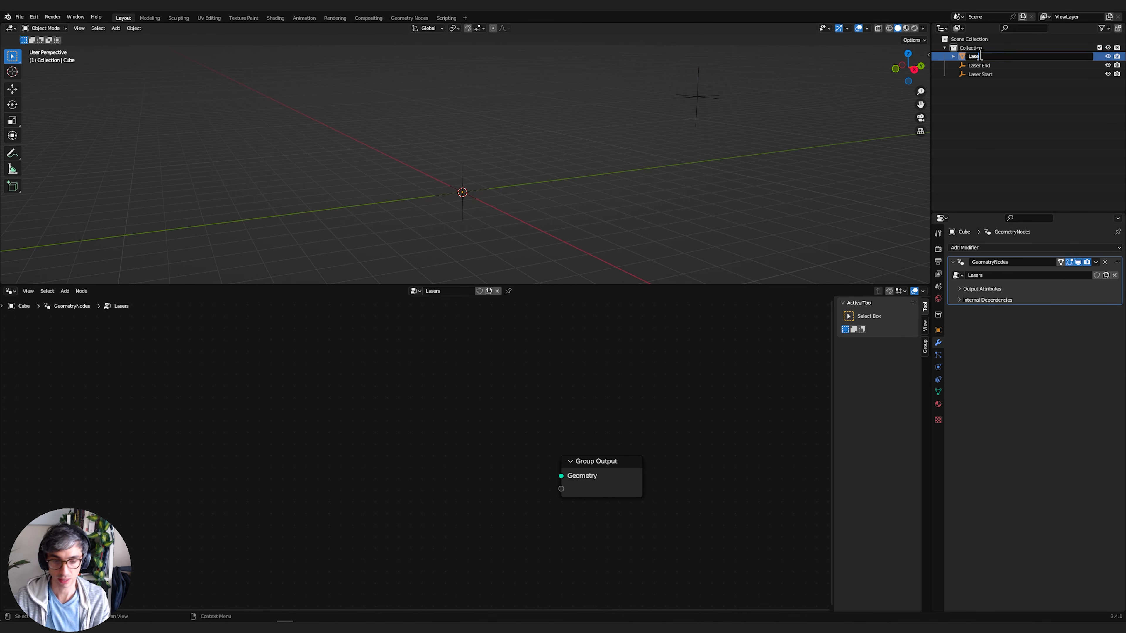
type("r System")
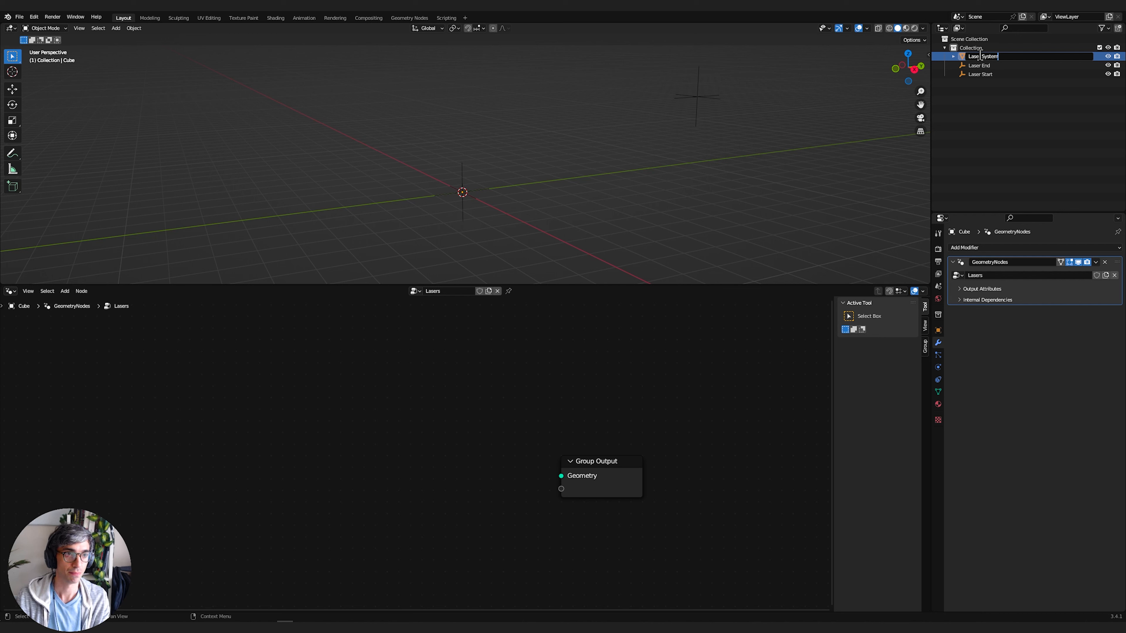
key("Return")
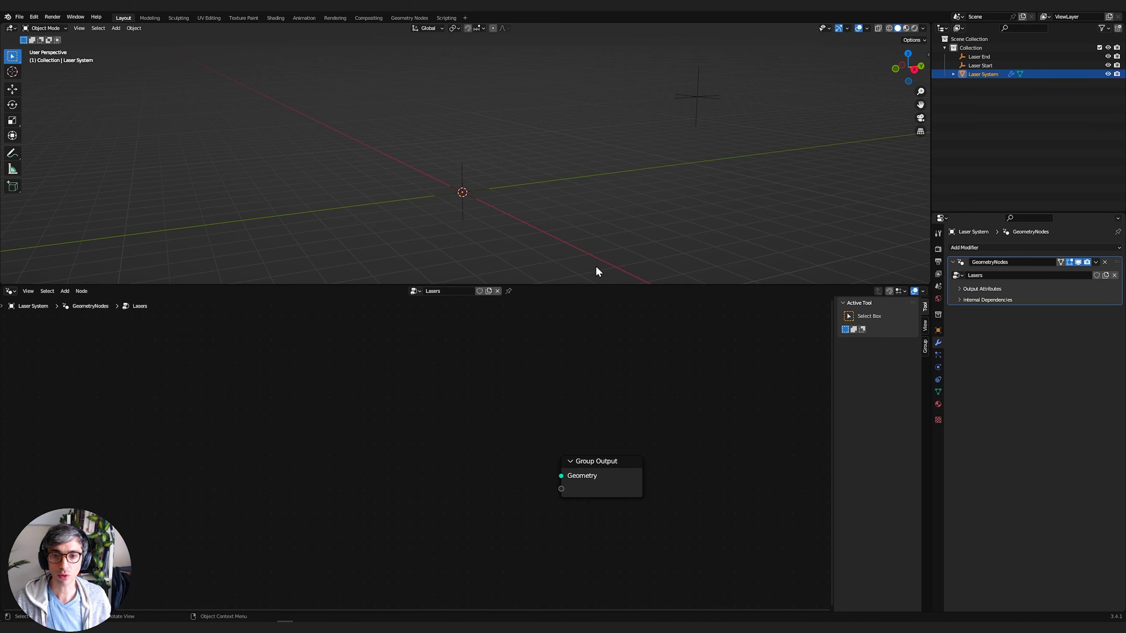
- Pin the Lasers node tree, test the pin by selecting the Laser End empty, and reselect Laser System
left_click(509, 291)
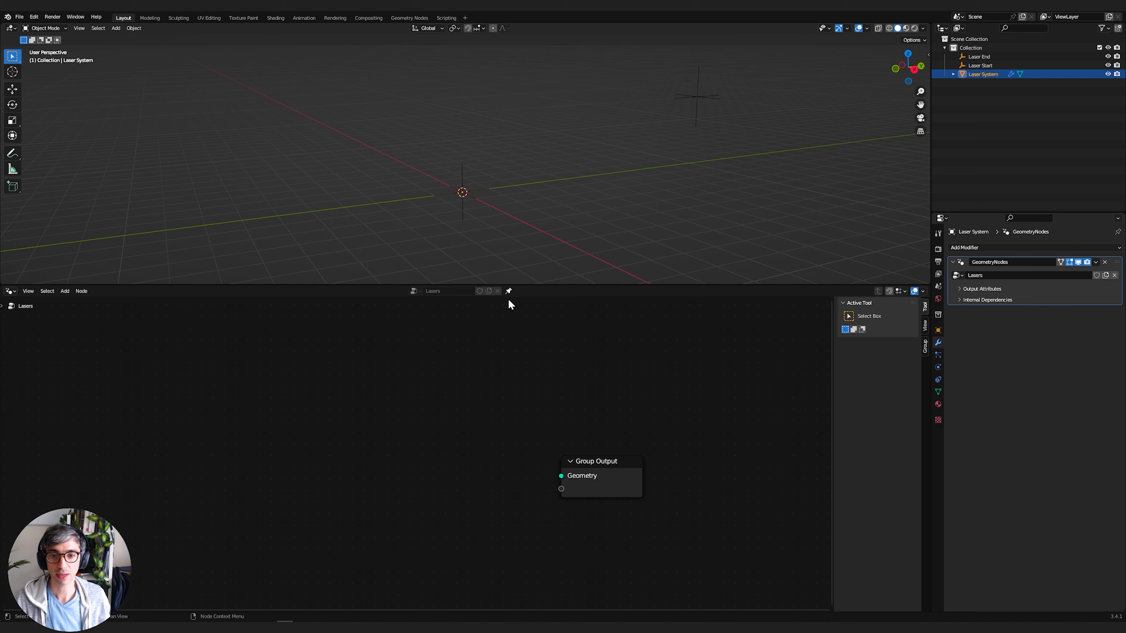
left_click(694, 100)
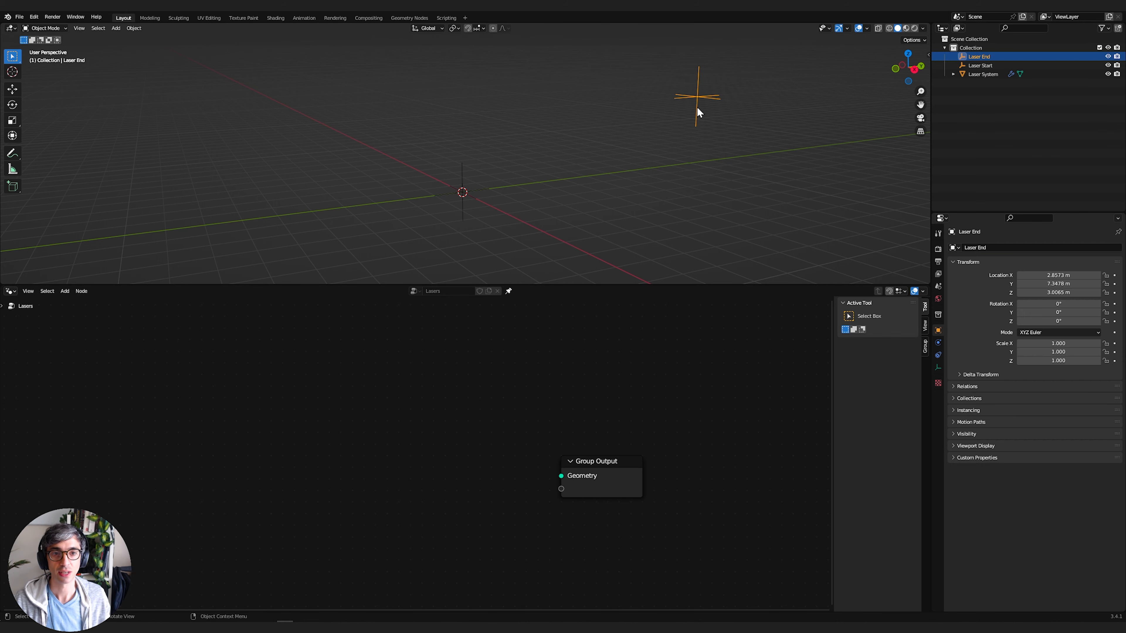
left_click(981, 74)
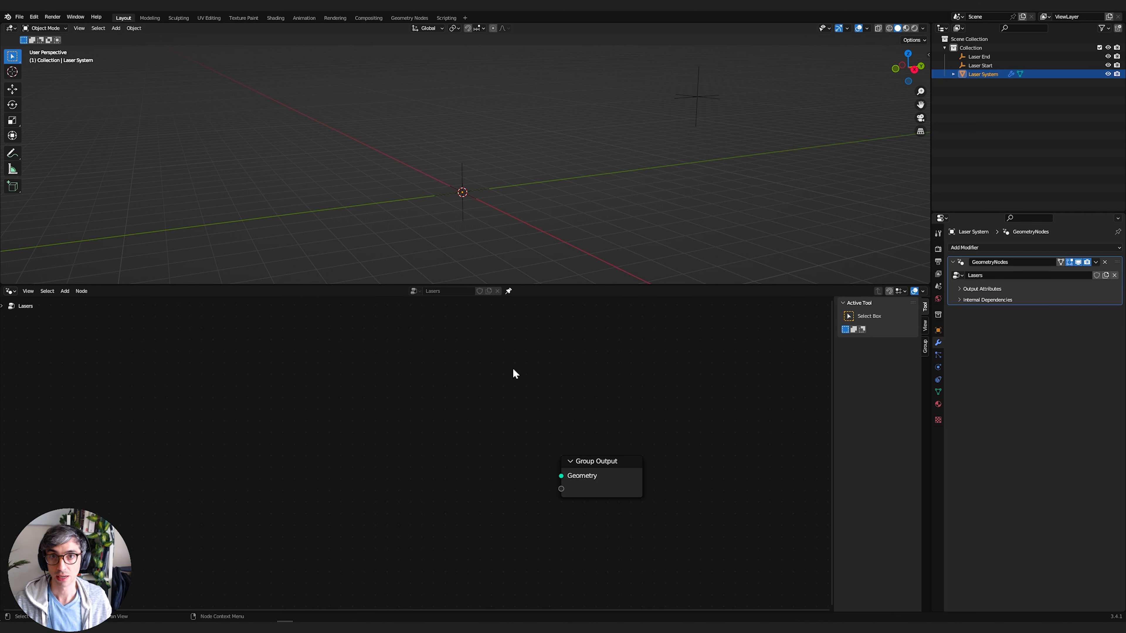
- Add an Object Info node to the Lasers tree, placed before the Group Output node
middle_click_drag(354, 392, 401, 393)
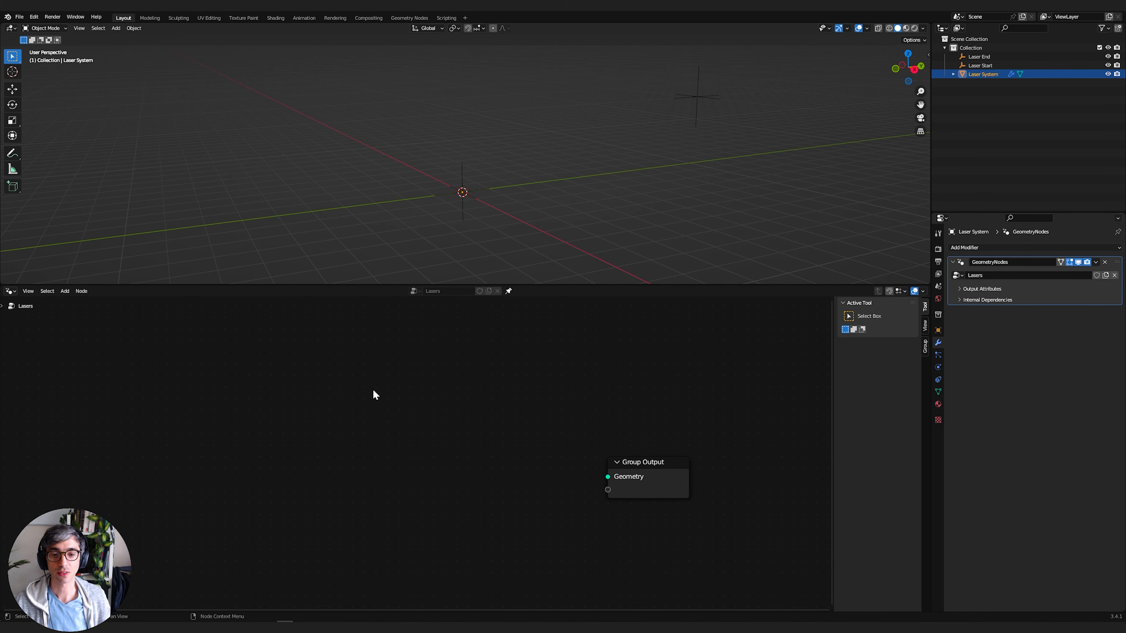
middle_click_drag(372, 392, 428, 392)
key("shift+a")
left_click(388, 403)
type("o")
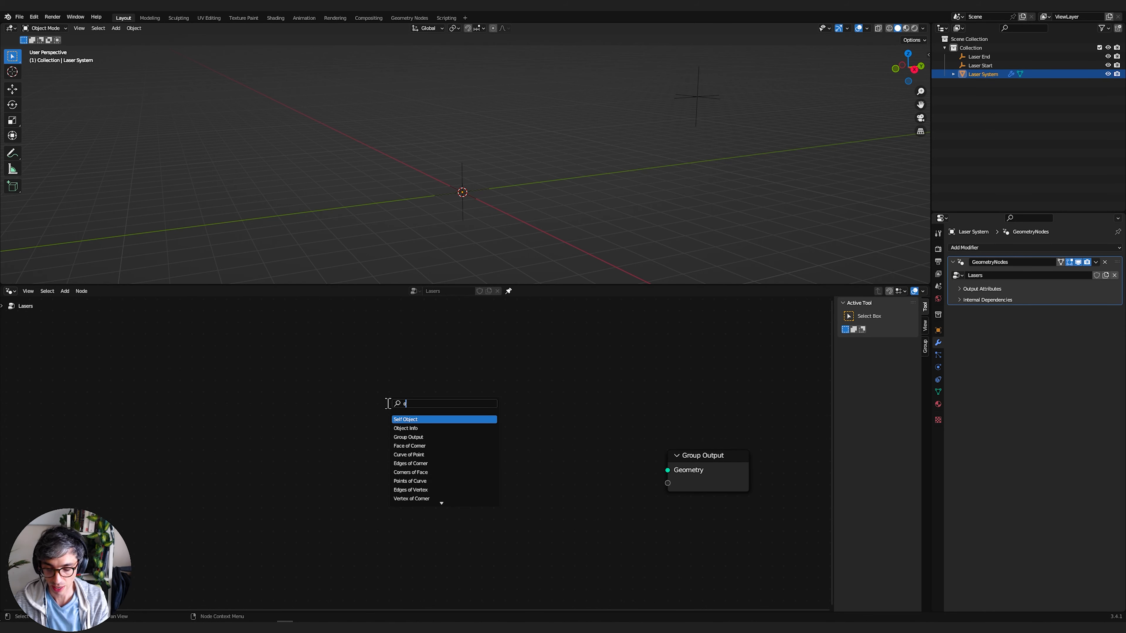
type("bje")
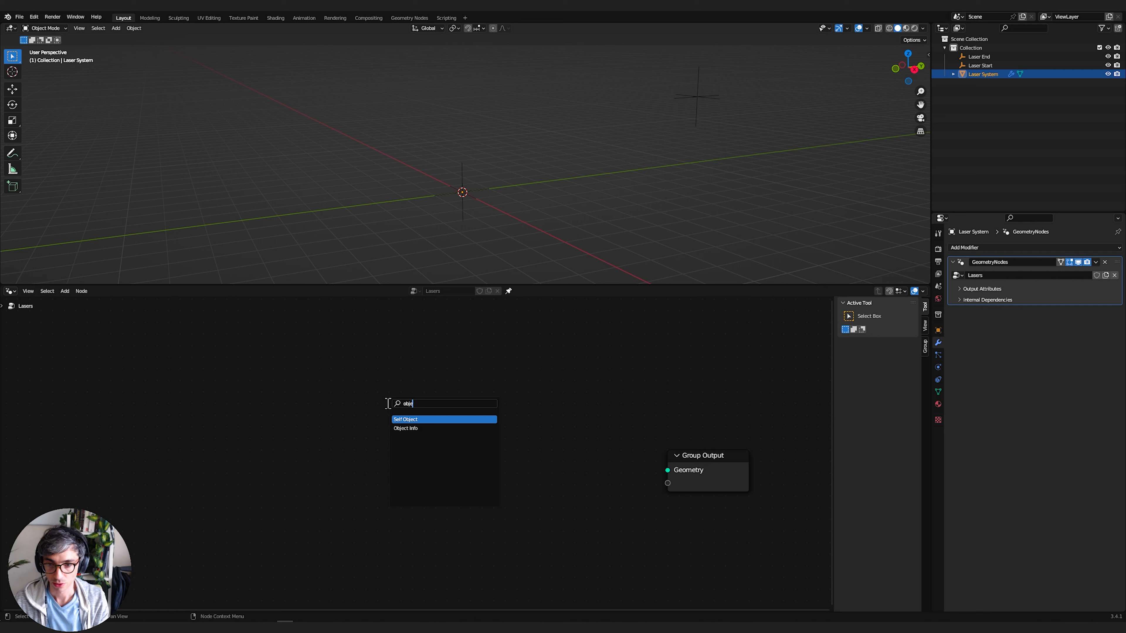
key("Down")
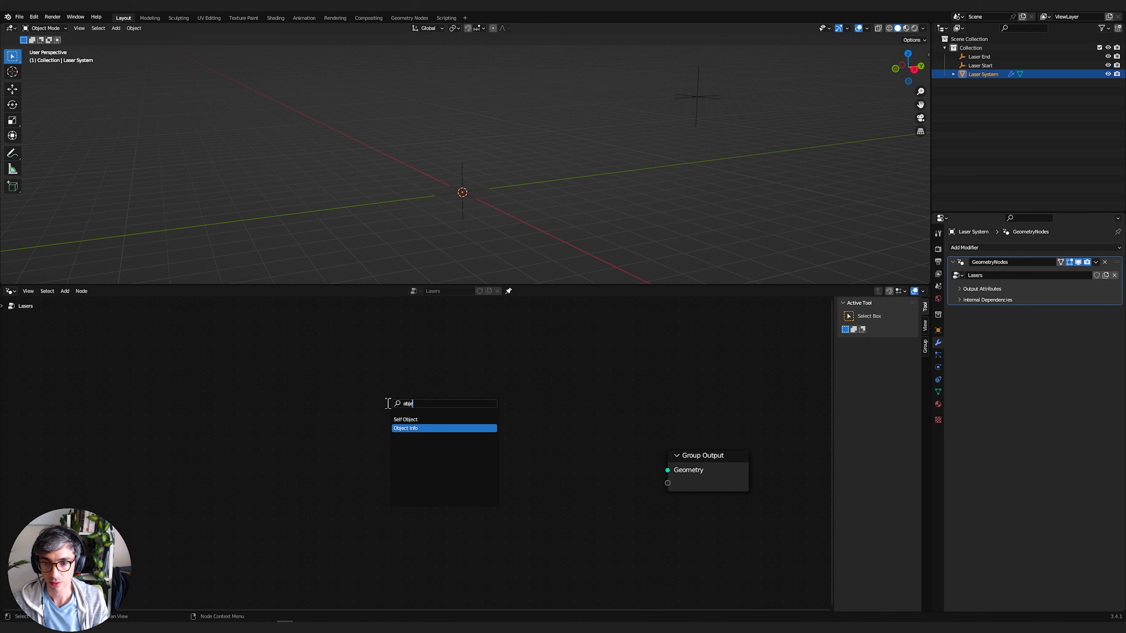
key("Return")
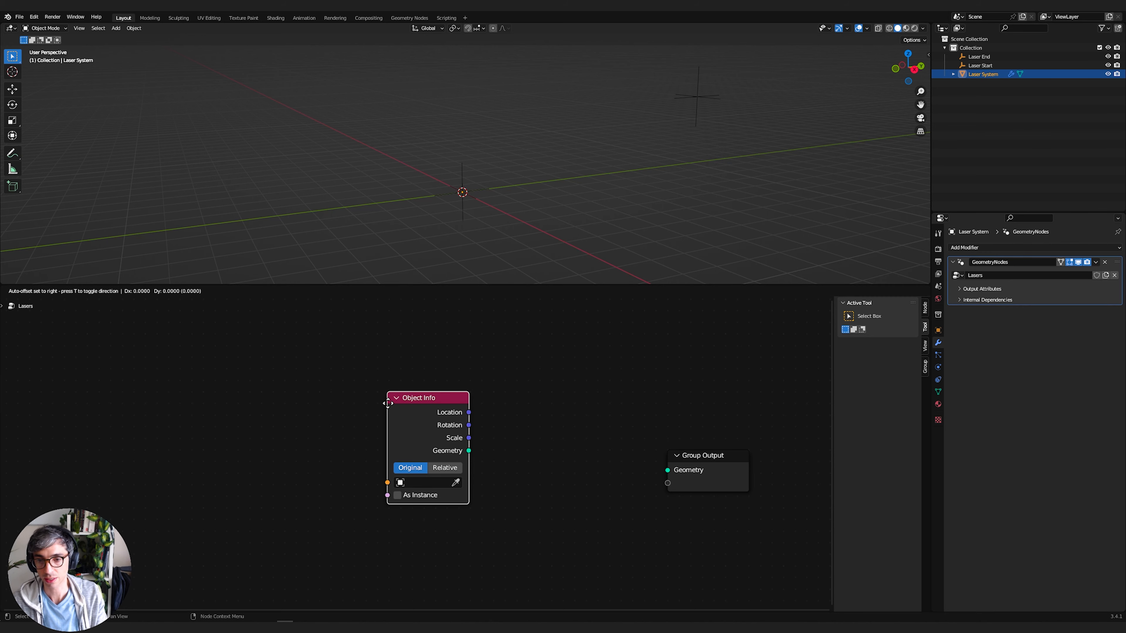
left_click(388, 403)
- Add a second Object Info node and place it directly below the first one
key("shift+a")
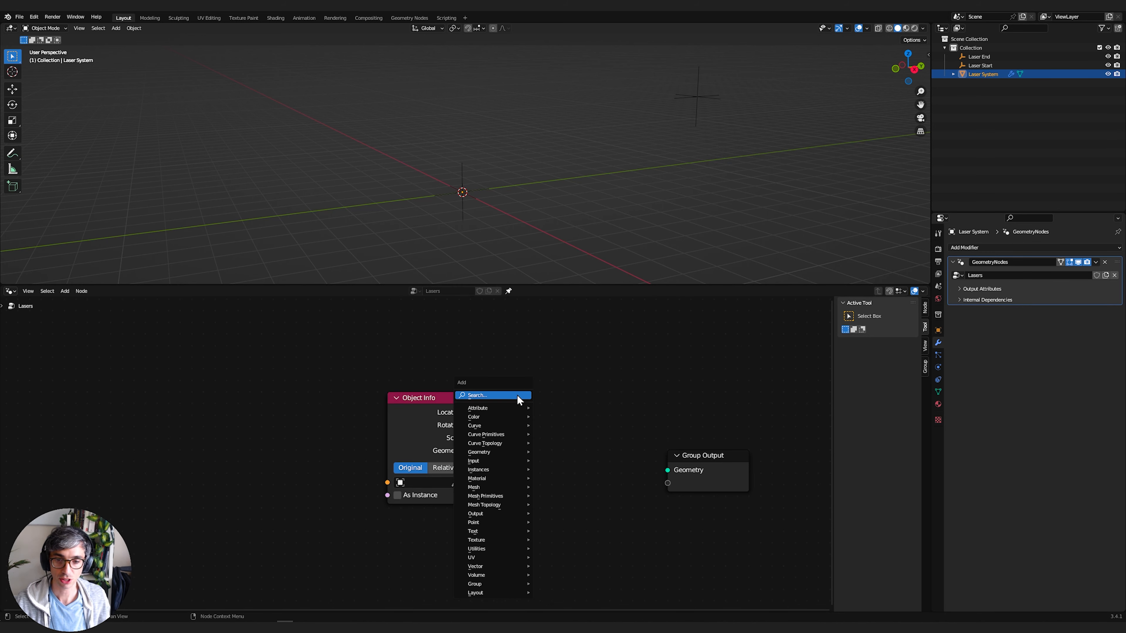
left_click(518, 396)
type("ob")
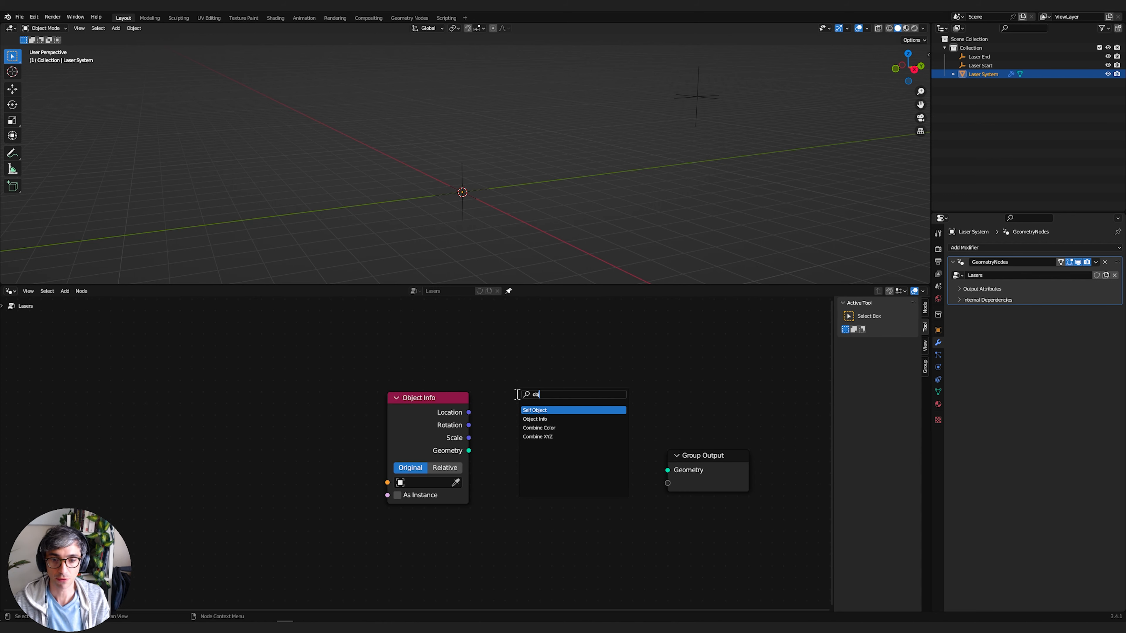
key("Down")
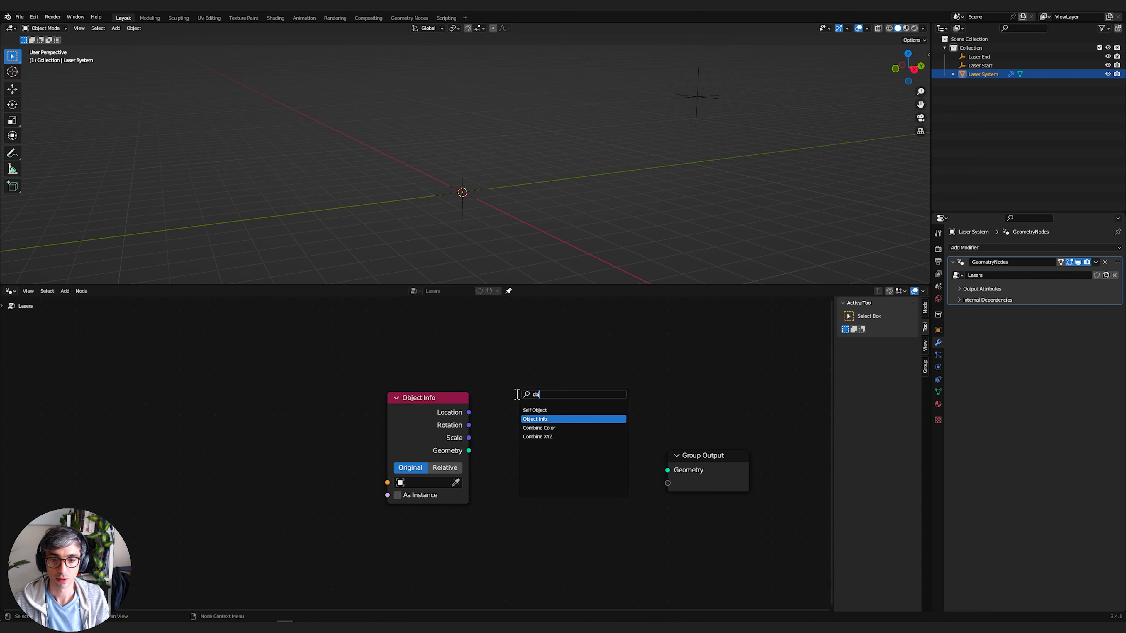
key("Return")
left_click(523, 400)
left_click_drag(559, 411, 413, 538)
- Assign Laser Start to the upper Object Info node and Laser End to the lower one
scroll(509, 361, "up", 1)
middle_click_drag(495, 529, 493, 416)
left_click(420, 359)
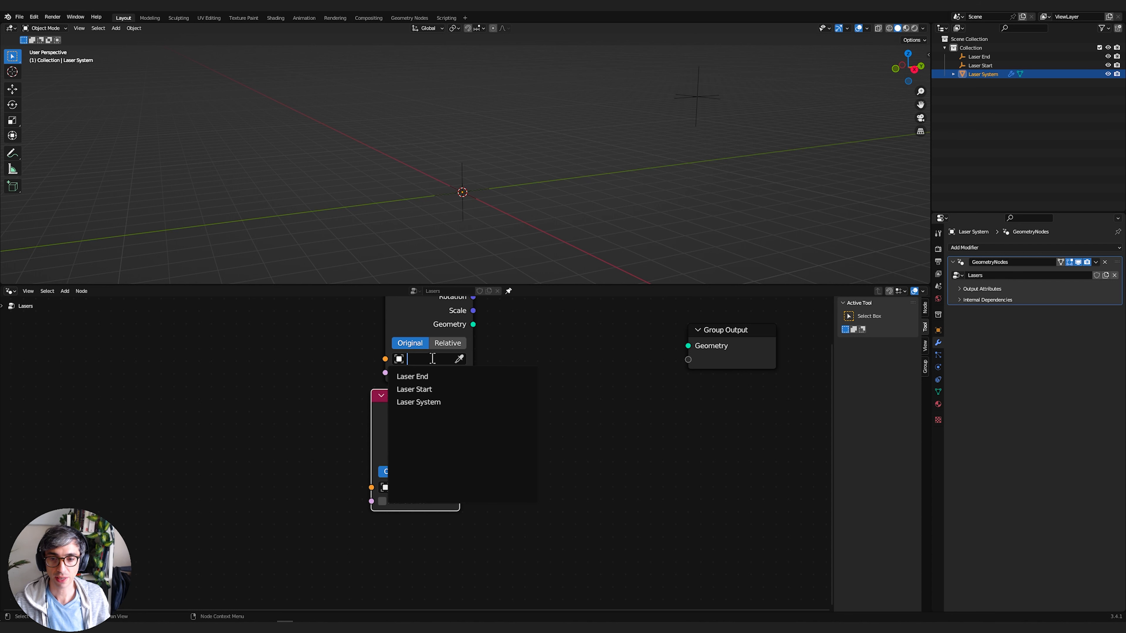
left_click(434, 390)
left_click(417, 487)
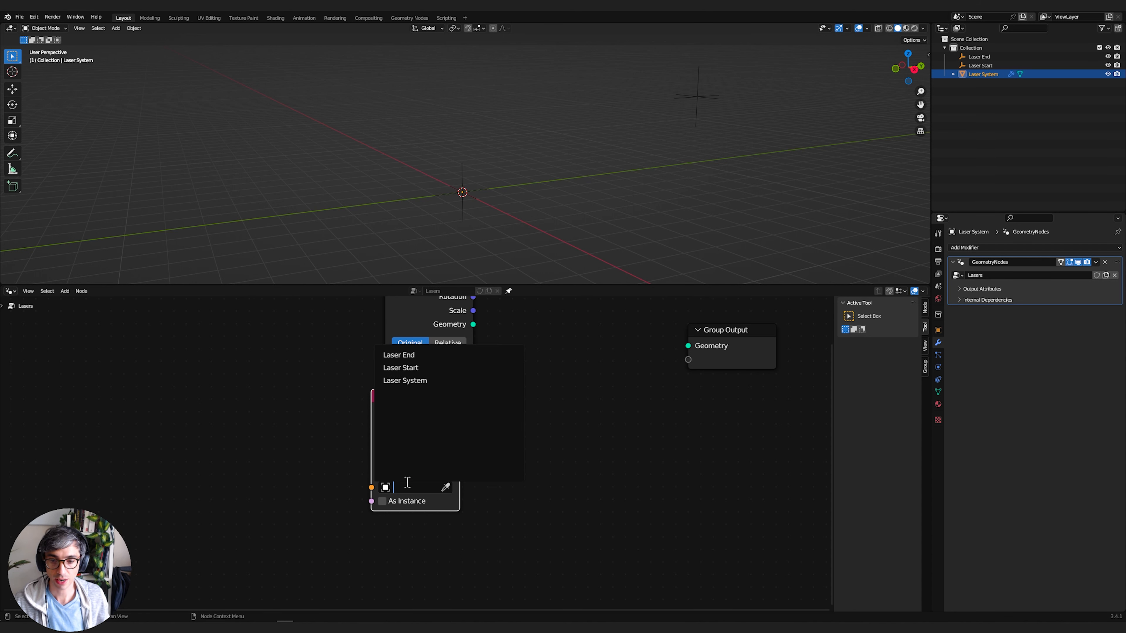
left_click(390, 354)
middle_click_drag(530, 403, 516, 426)
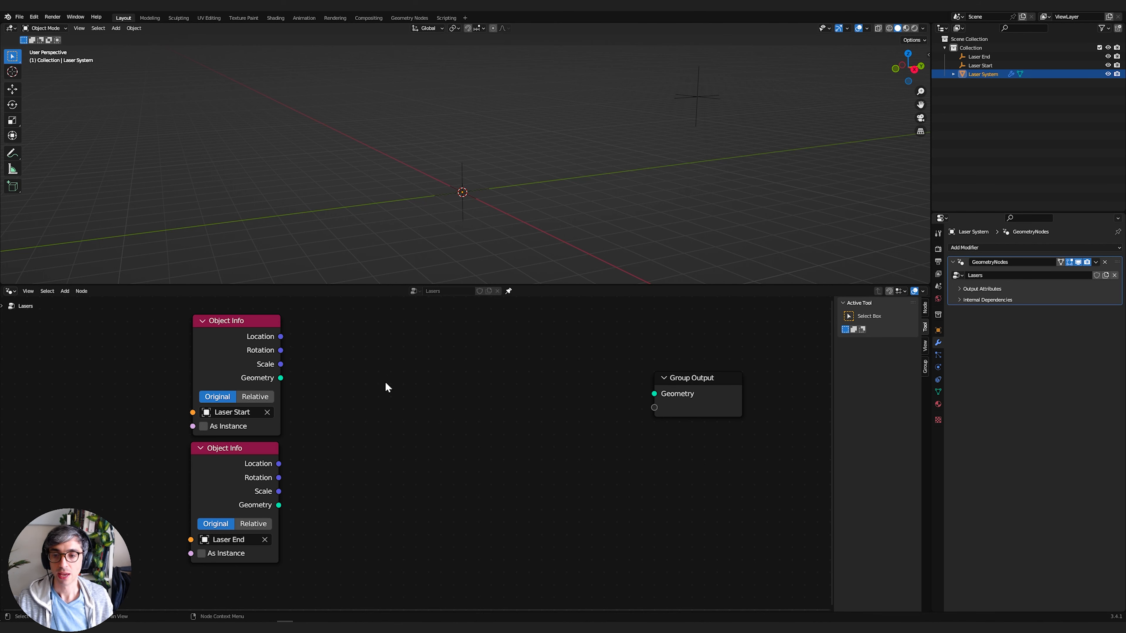
- Add a Curve Line node between the Object Info nodes and the Group Output node
key("shift+a")
mouse_move(392, 394)
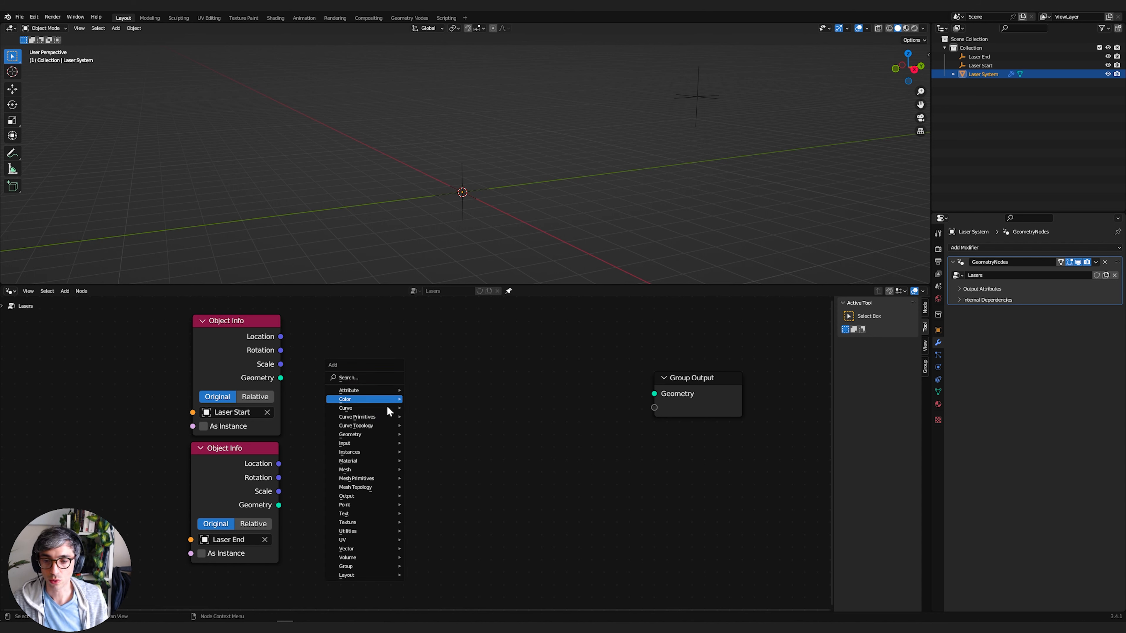
mouse_move(382, 416)
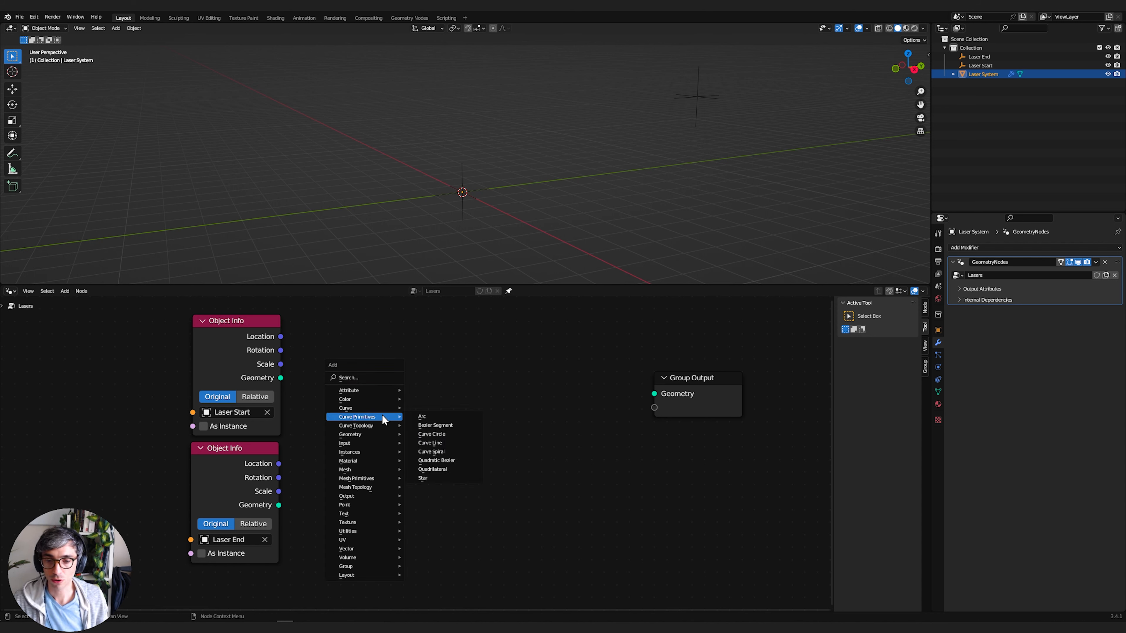
left_click(431, 442)
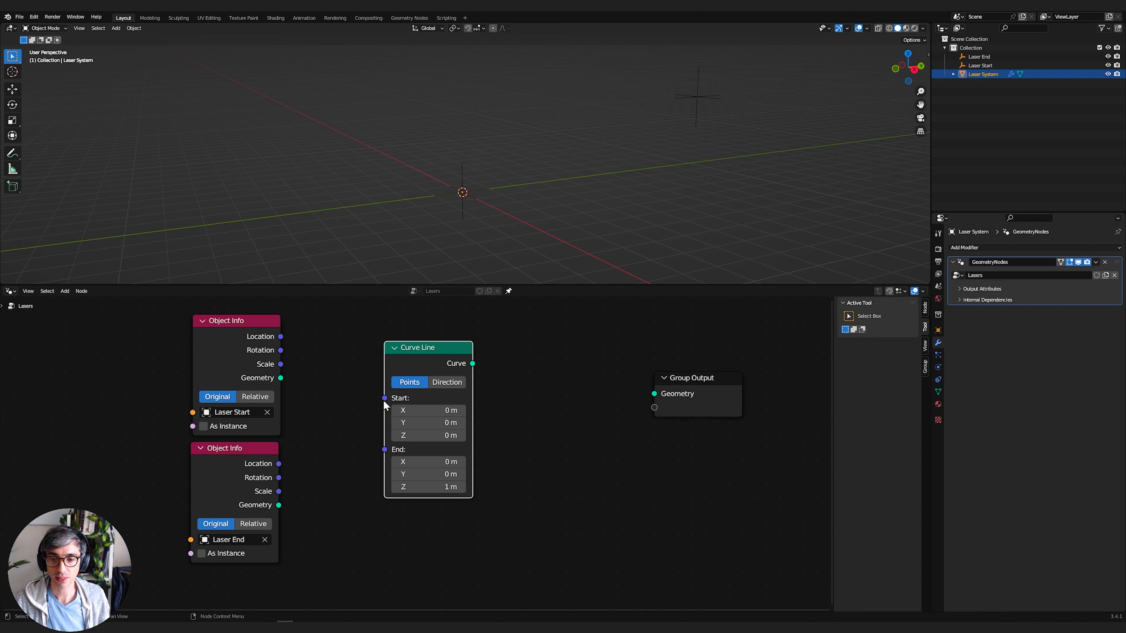
left_click_drag(415, 359, 422, 351)
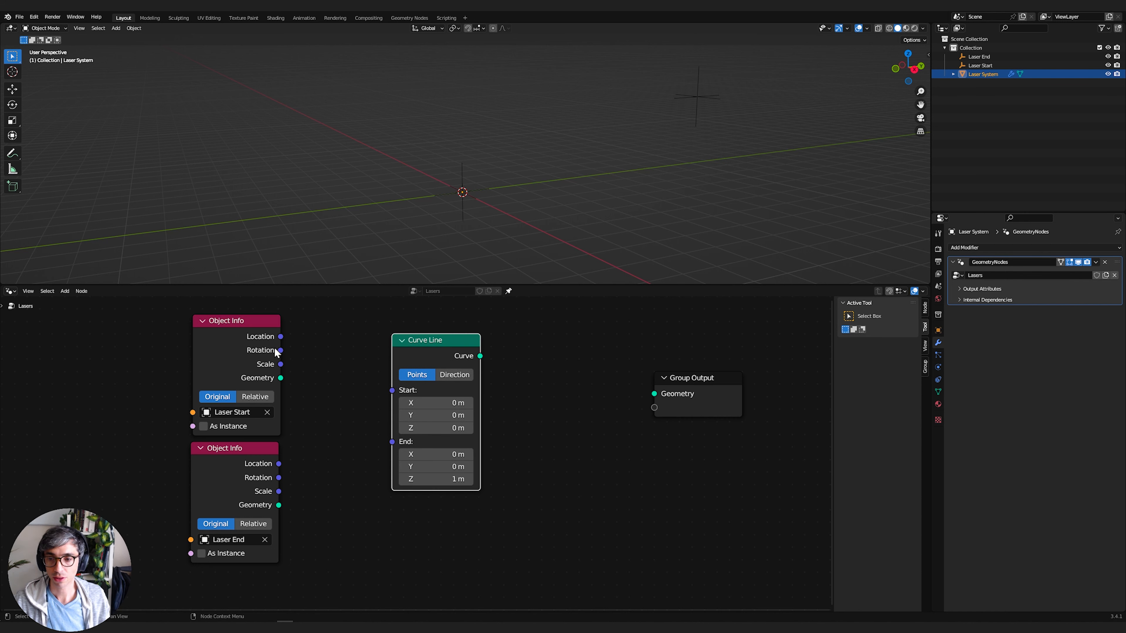
- Connect the Laser Start and Laser End locations to the Curve Line's Start and End, and its Curve to the Group Output's Geometry
left_click_drag(281, 337, 393, 391)
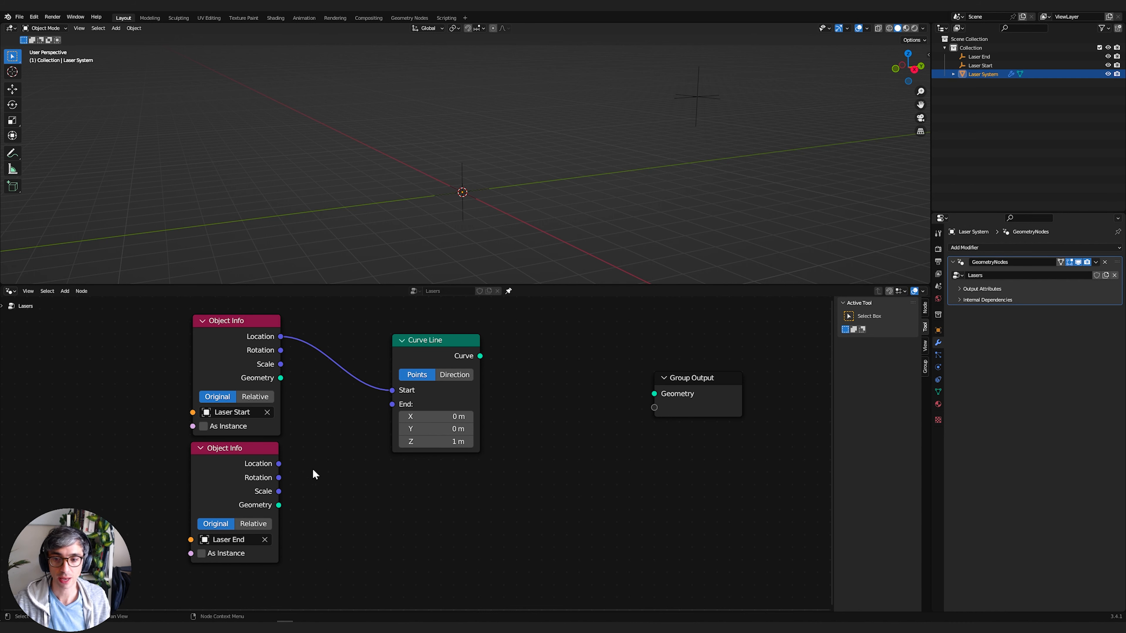
left_click_drag(278, 464, 393, 406)
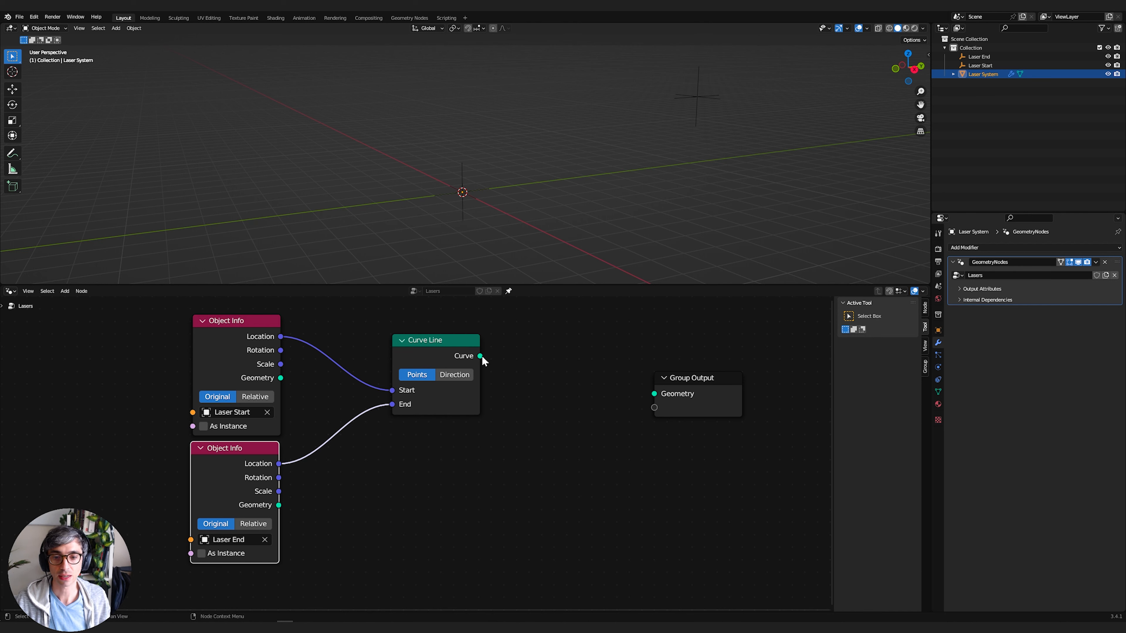
left_click_drag(480, 356, 654, 393)
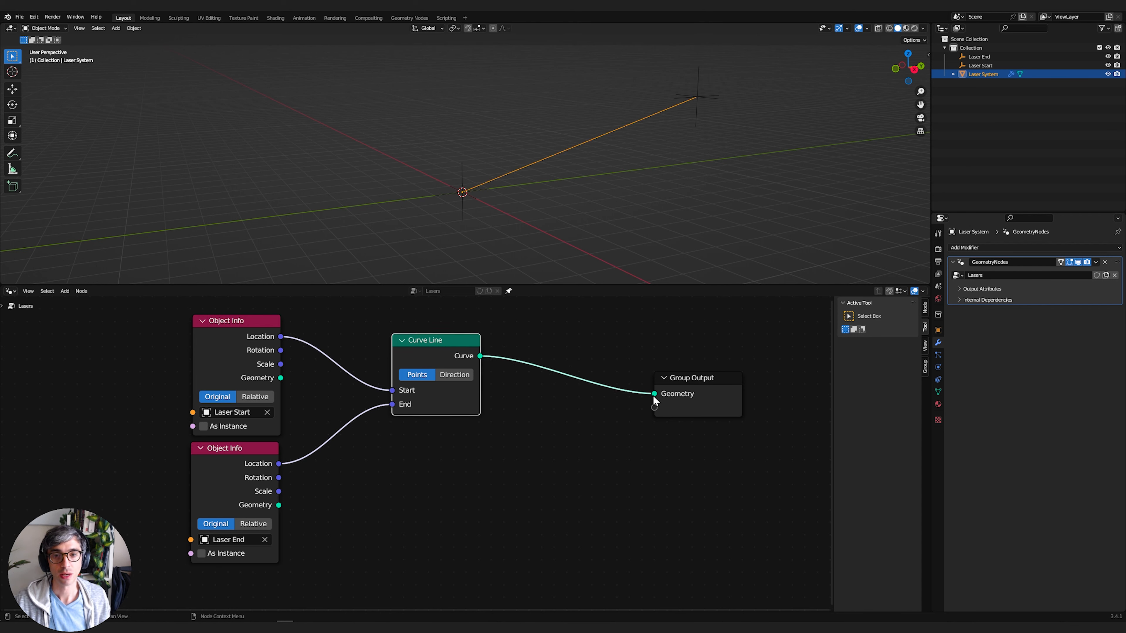
- Test how the line follows the empties by moving Laser End and Laser Start in turn, cancelling each move
middle_click_drag(473, 231, 584, 200)
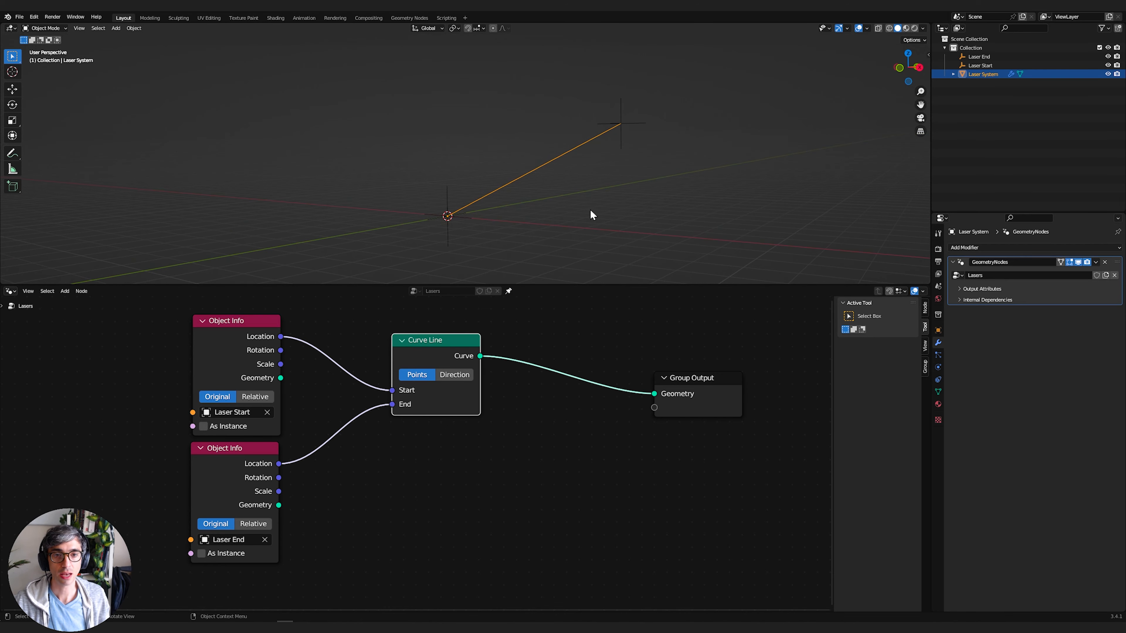
left_click(639, 126)
key("g")
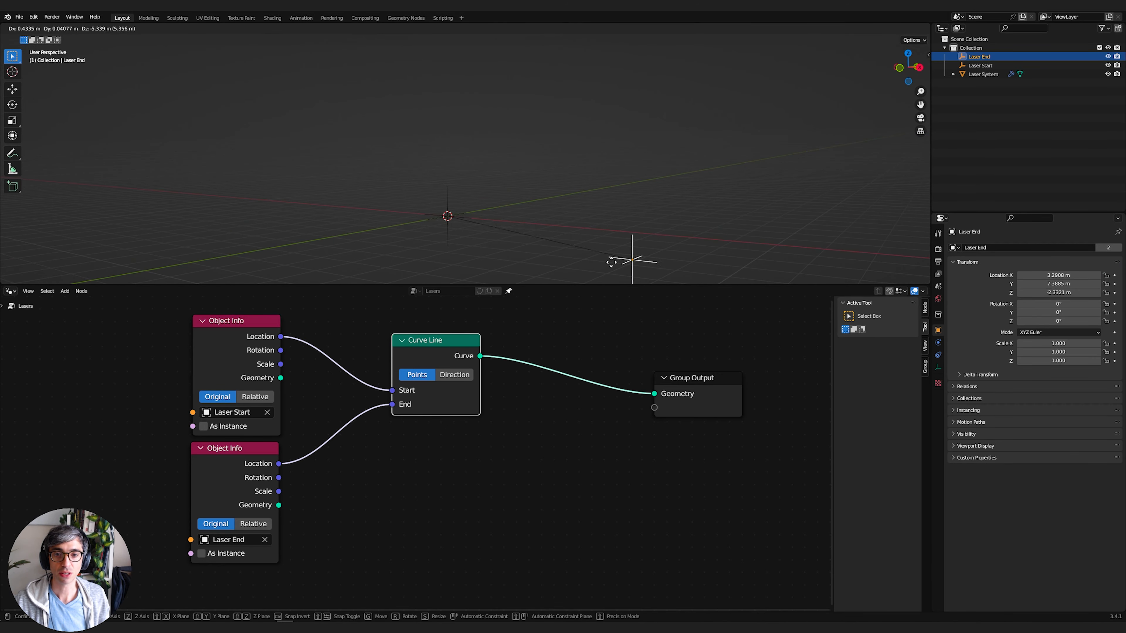
right_click(628, 134)
left_click(665, 159)
middle_click_drag(666, 160, 644, 187)
left_click(451, 214)
key("g")
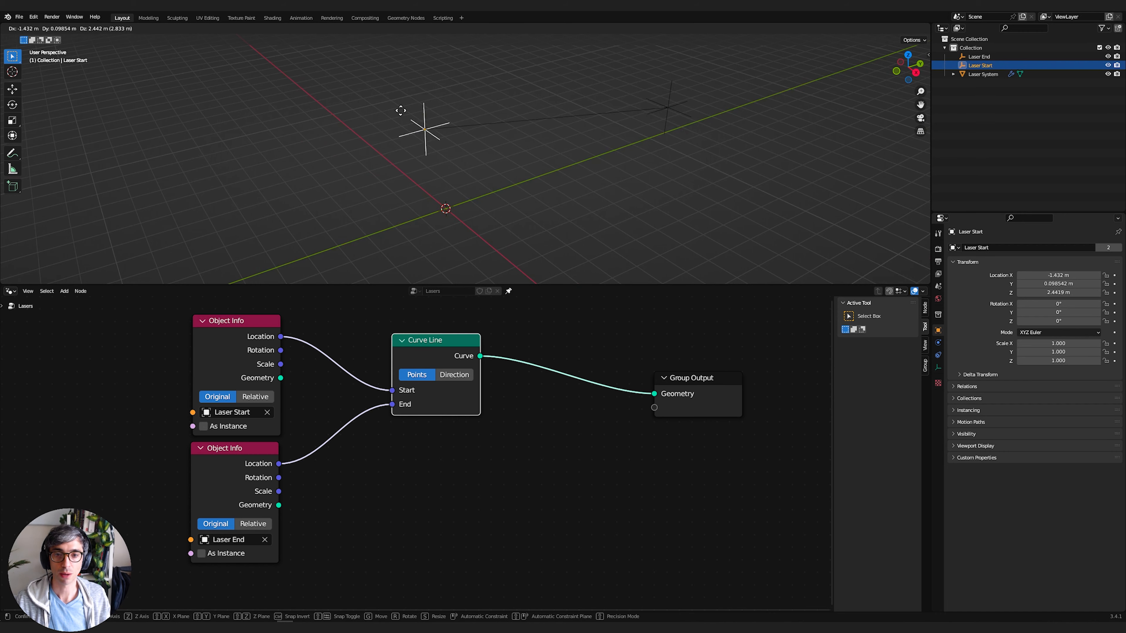
right_click(350, 177)
middle_click_drag(543, 200, 578, 171)
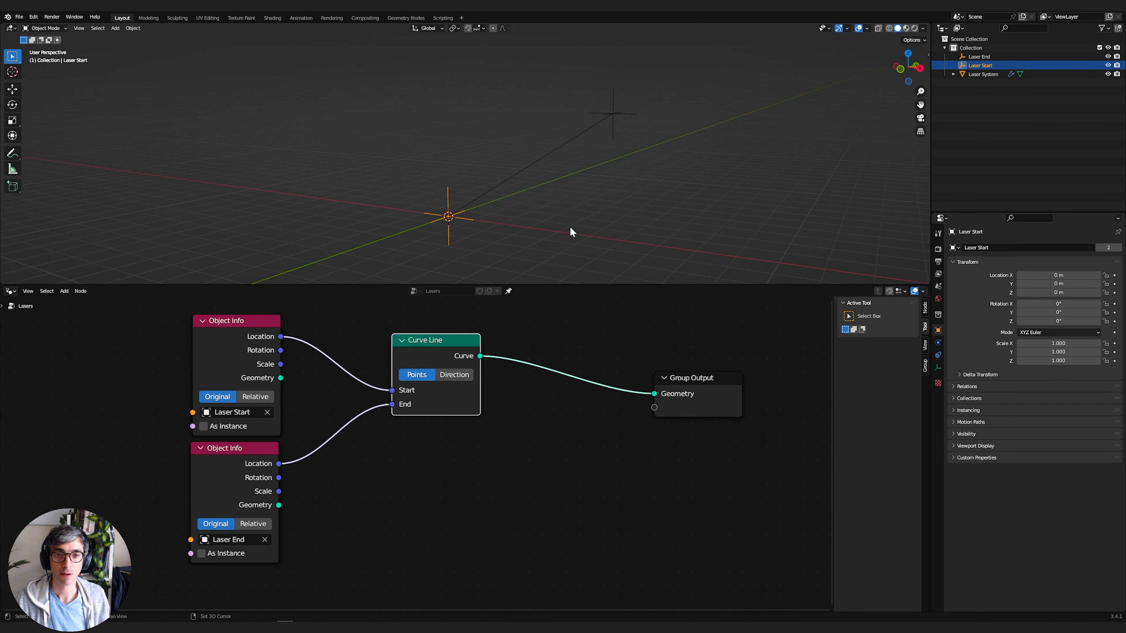
middle_click_drag(570, 228, 583, 221, "shift")
- Move the Group Output node farther from the Curve Line node to make room for more nodes
middle_click_drag(653, 412, 529, 424)
scroll(529, 424, "up", 1)
left_click_drag(550, 416, 653, 399)
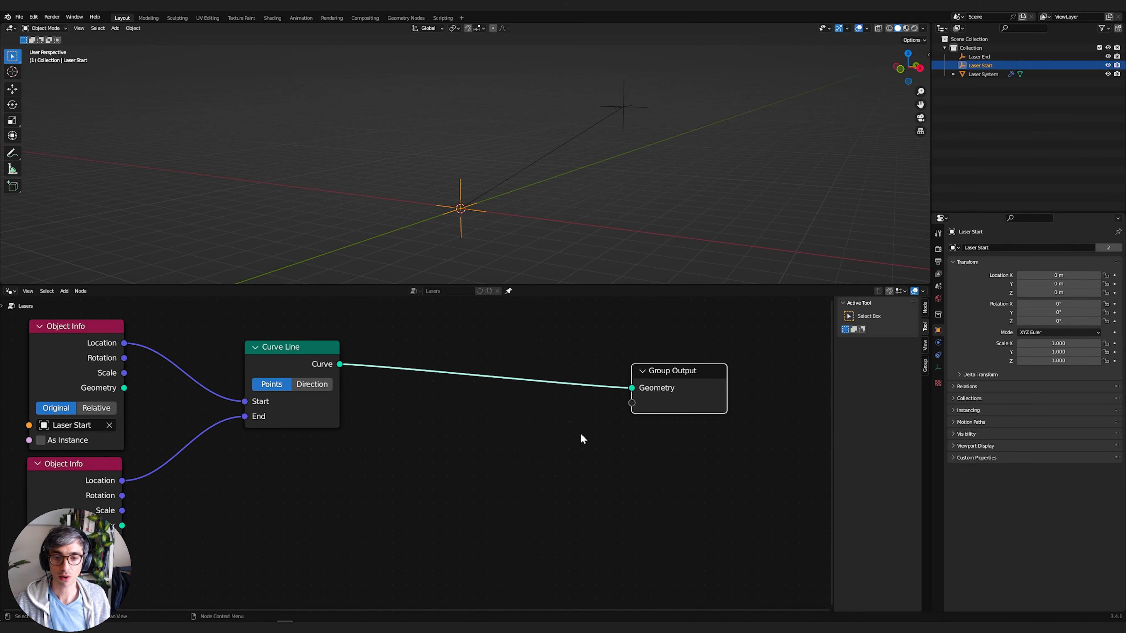
left_click(577, 436)
middle_click_drag(470, 450, 541, 454)
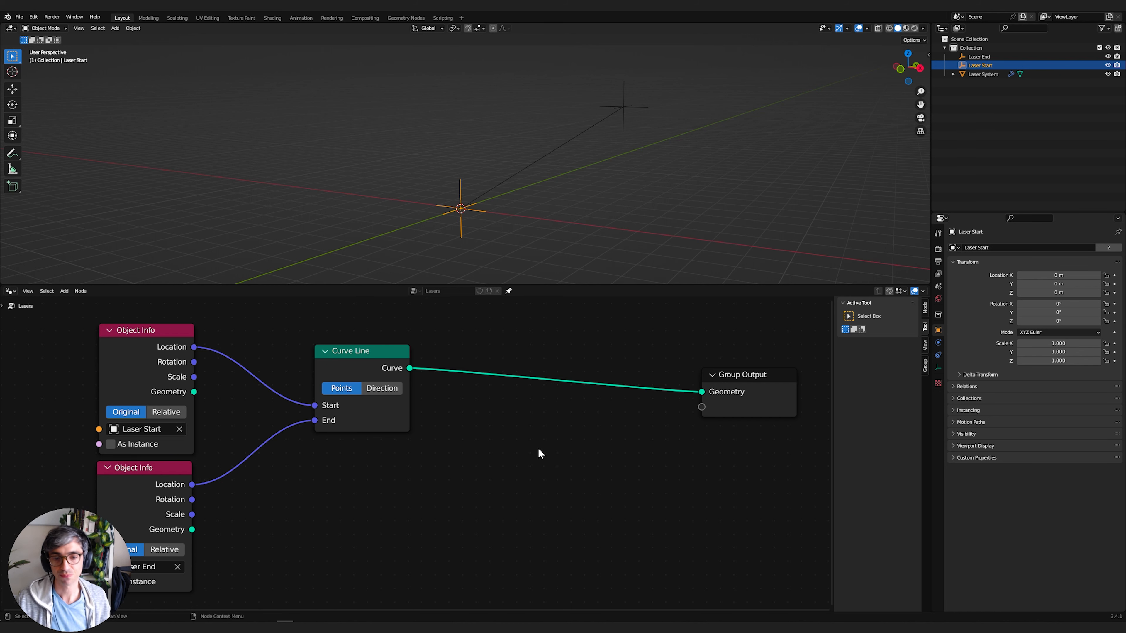
middle_click_drag(572, 357, 451, 383)
left_click_drag(604, 403, 639, 396)
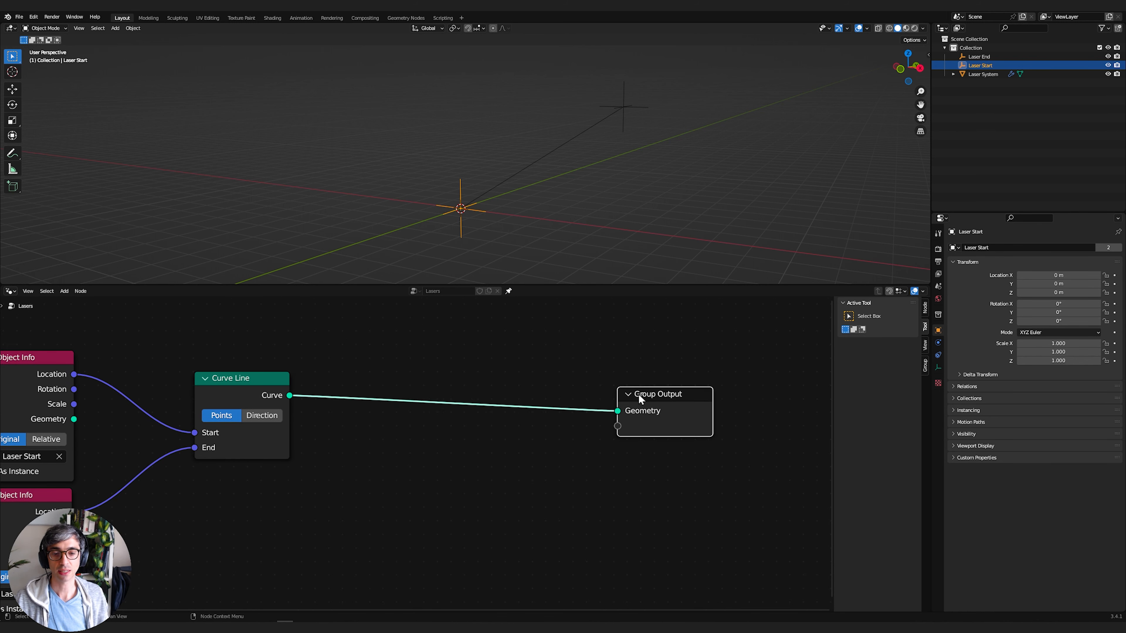
left_click(491, 355)
- Add a Points node and place it below the link between the Curve Line and Group Output nodes
middle_click_drag(491, 356, 524, 353)
key("shift+a")
left_click(491, 313)
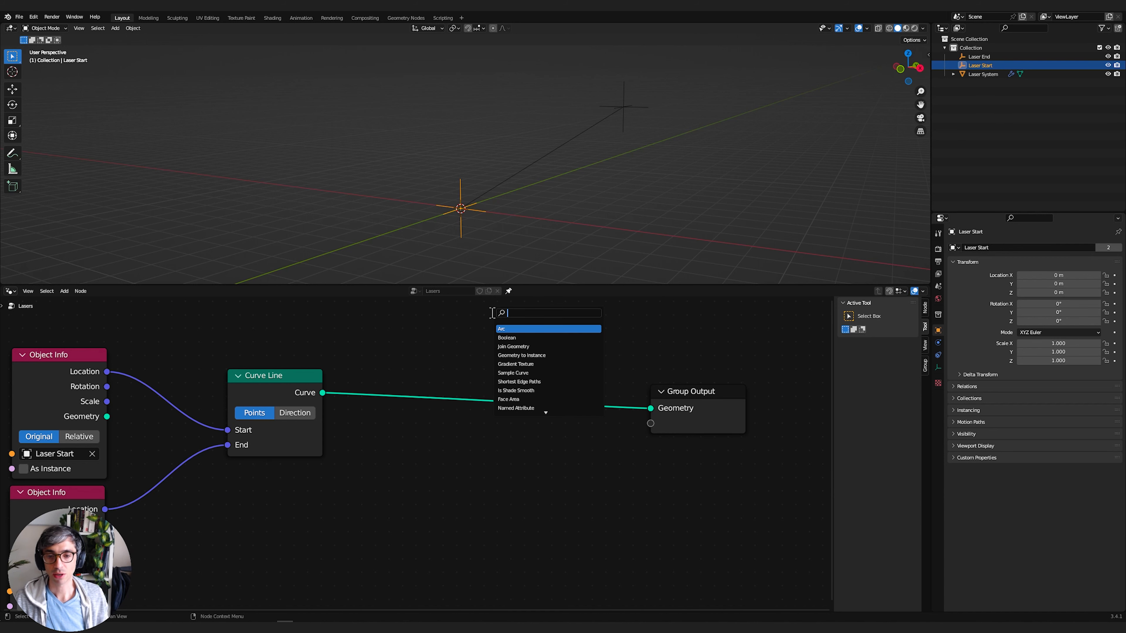
type("poi")
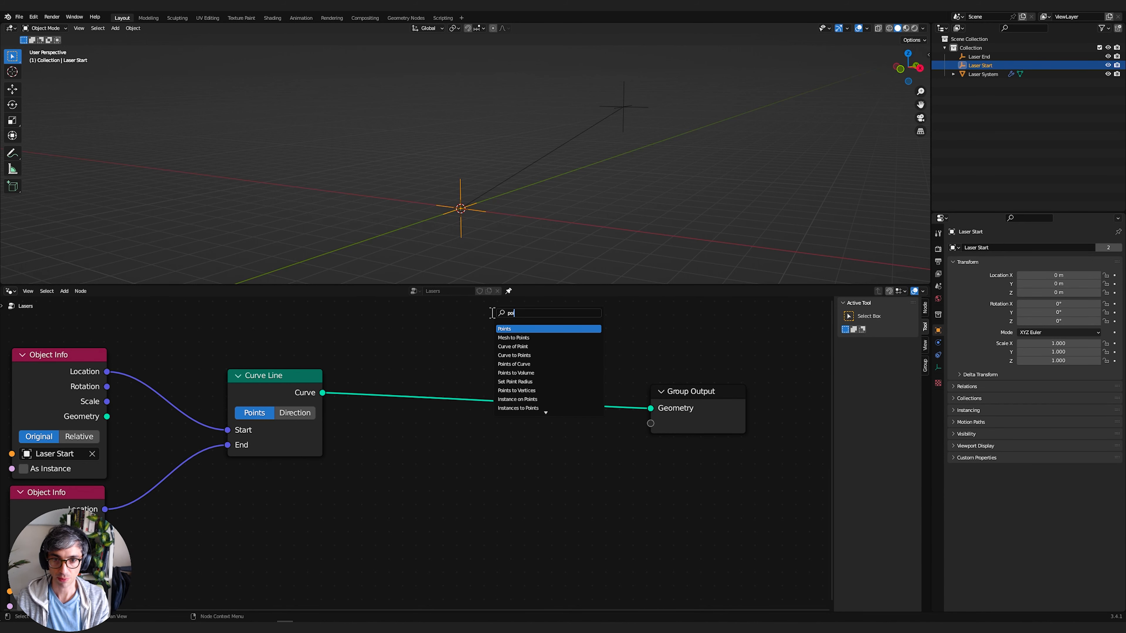
key("Return")
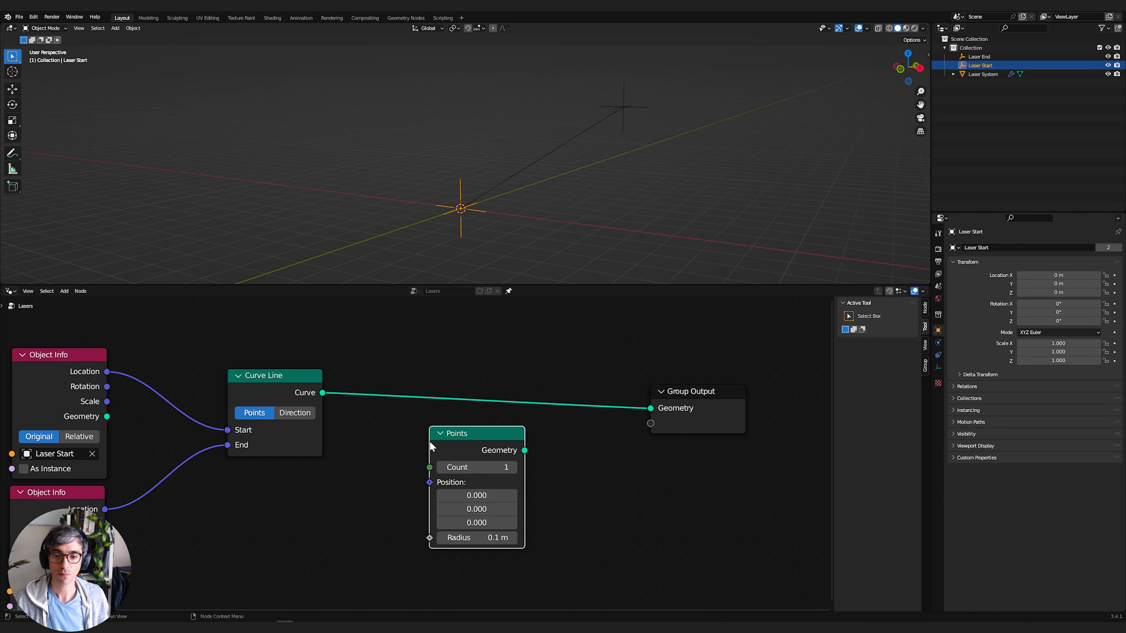
left_click(428, 438)
middle_click_drag(428, 439, 453, 438)
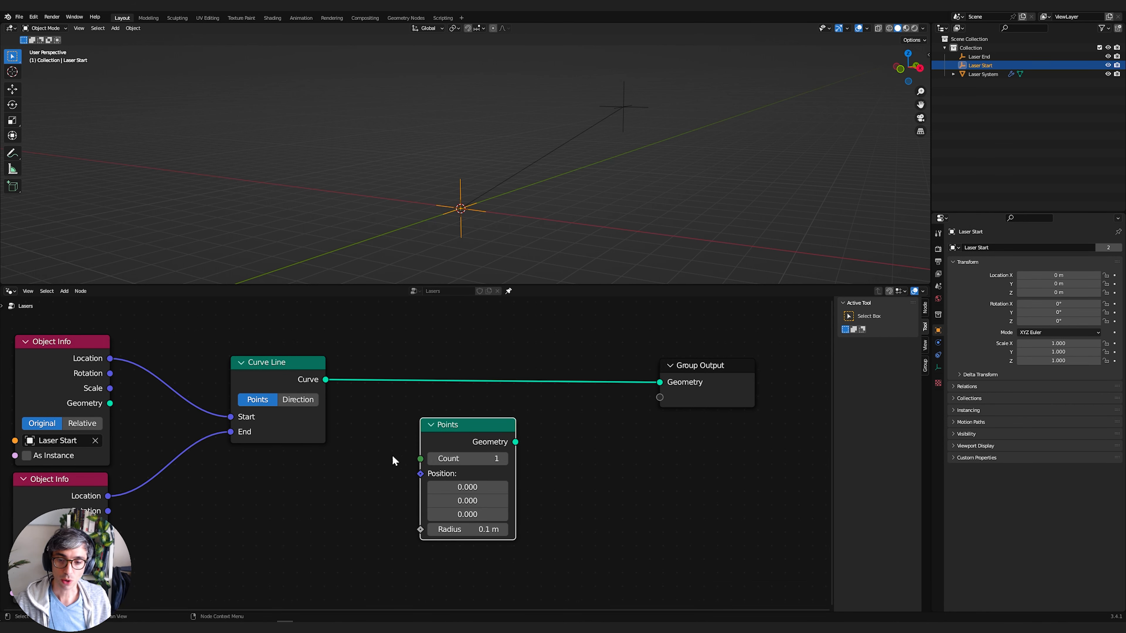
middle_click_drag(391, 458, 482, 458)
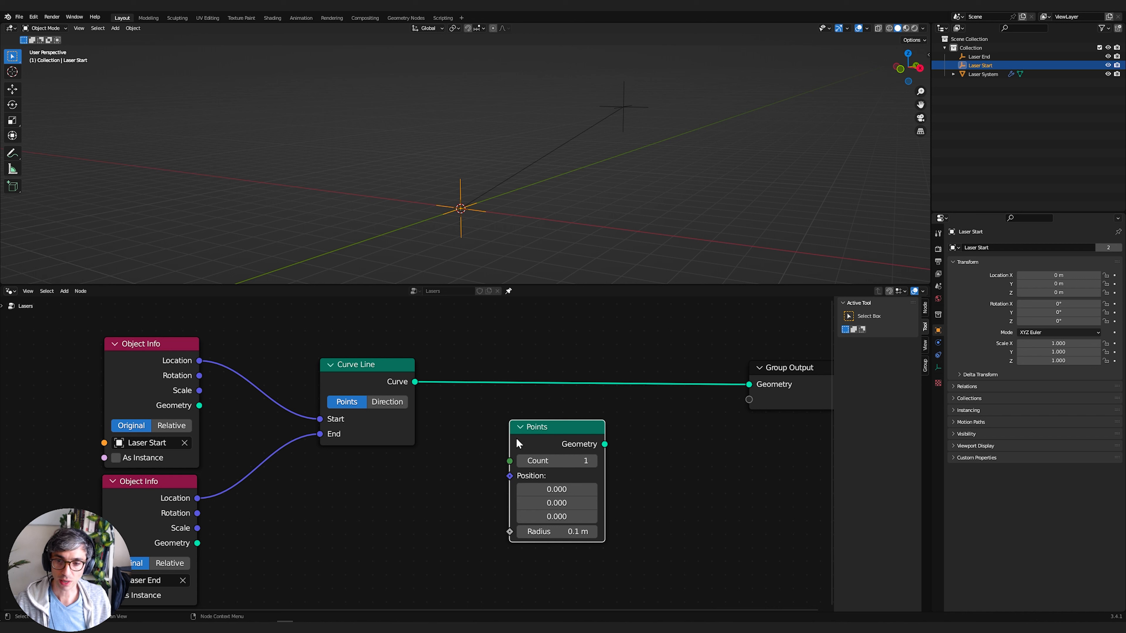
left_click_drag(558, 433, 591, 420)
middle_click_drag(500, 437, 342, 459)
left_click(436, 451)
left_click_drag(440, 421, 493, 435)
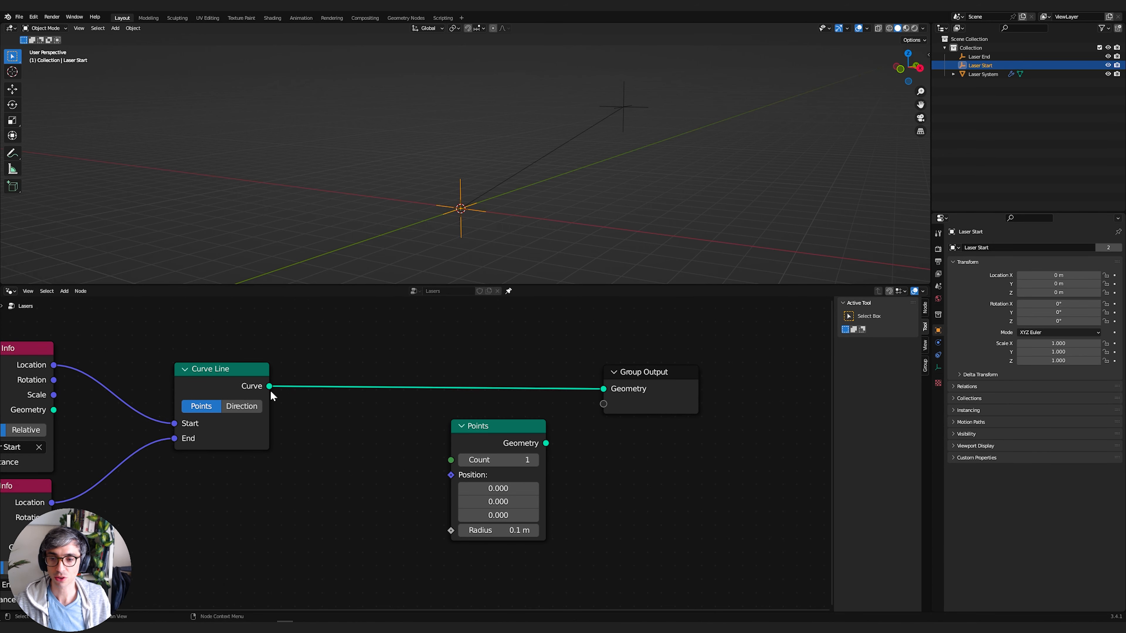
- Insert a Sample Curve node fed by the Curve Line's curve, and move the Points node farther away from it
key("shift+a")
left_click(357, 395)
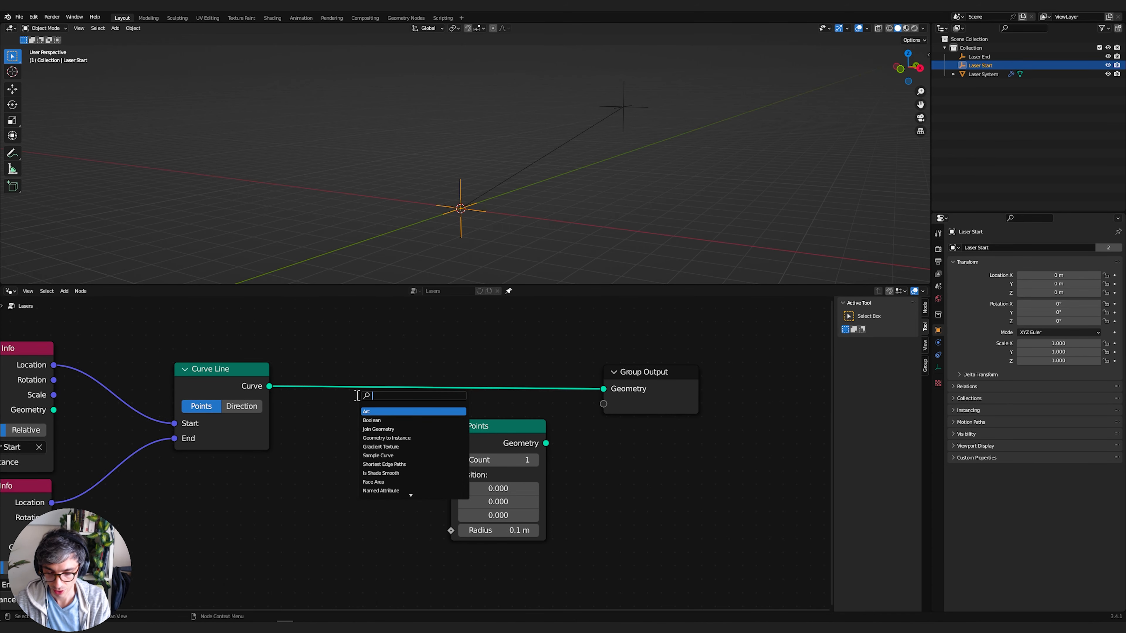
type("sam")
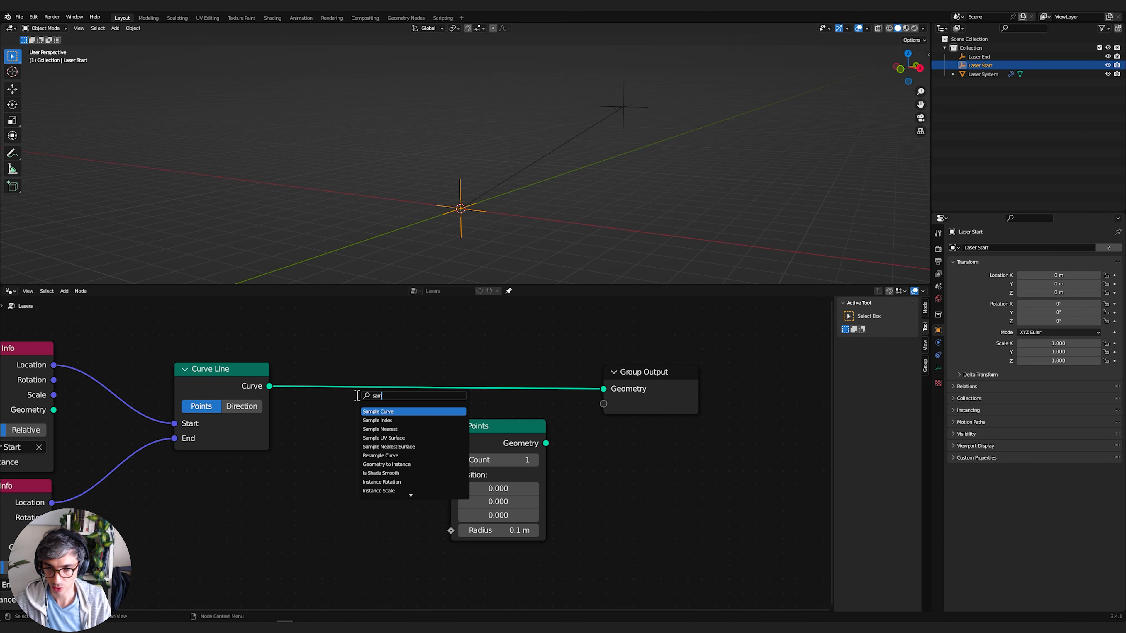
key("Return")
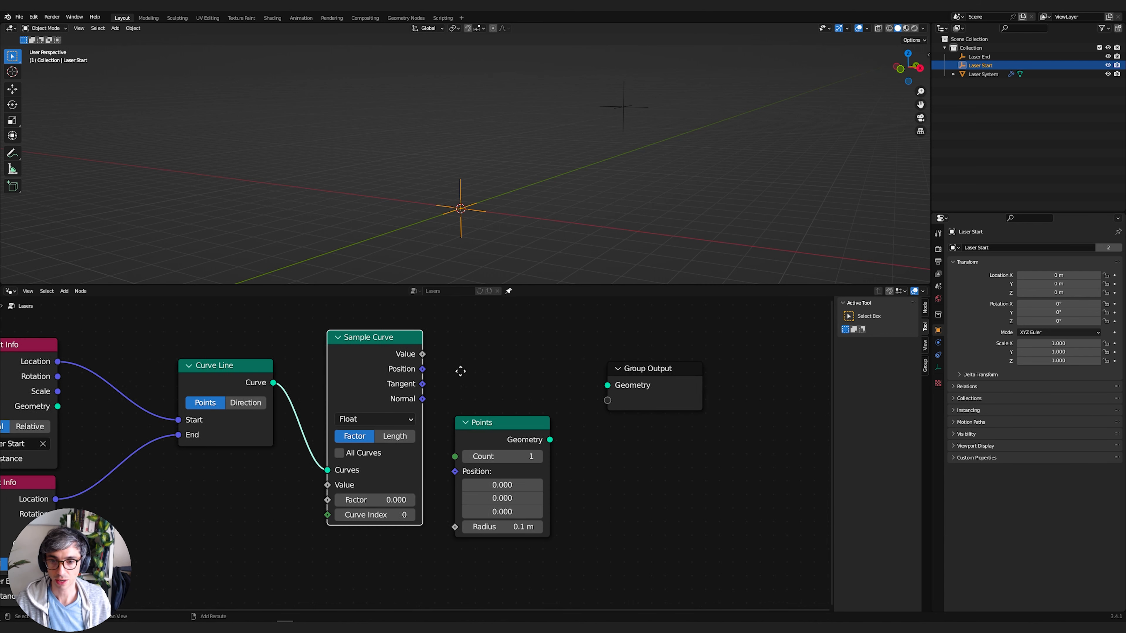
left_click(460, 371)
left_click_drag(501, 422, 538, 438)
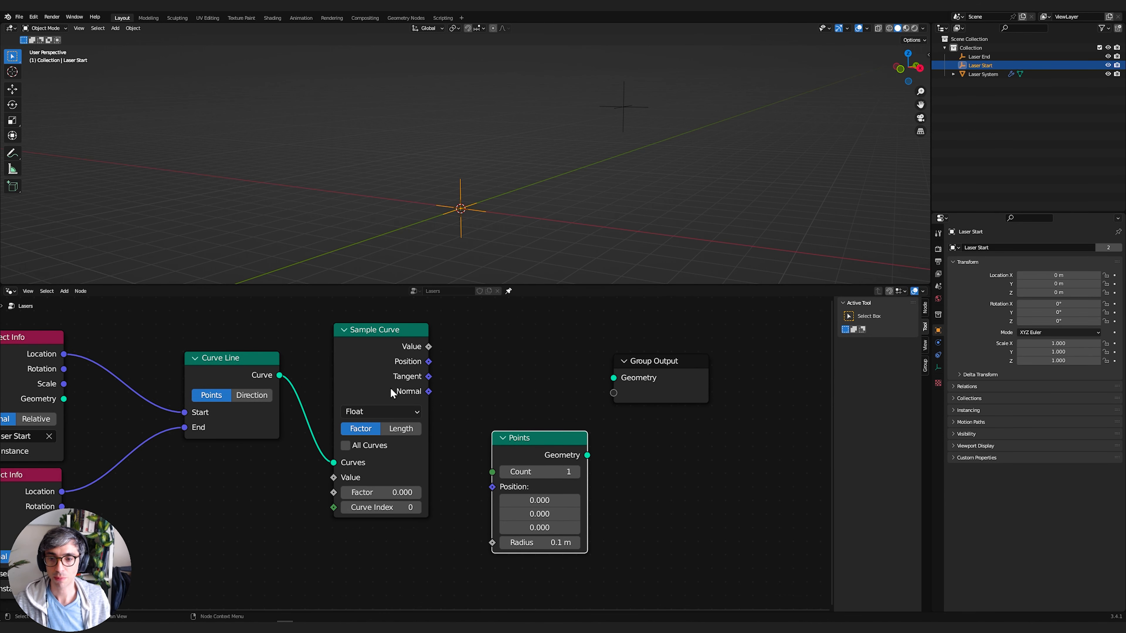
- Switch the Sample Curve node to Length mode, try varying the length, and set it to 0 m
left_click(419, 412)
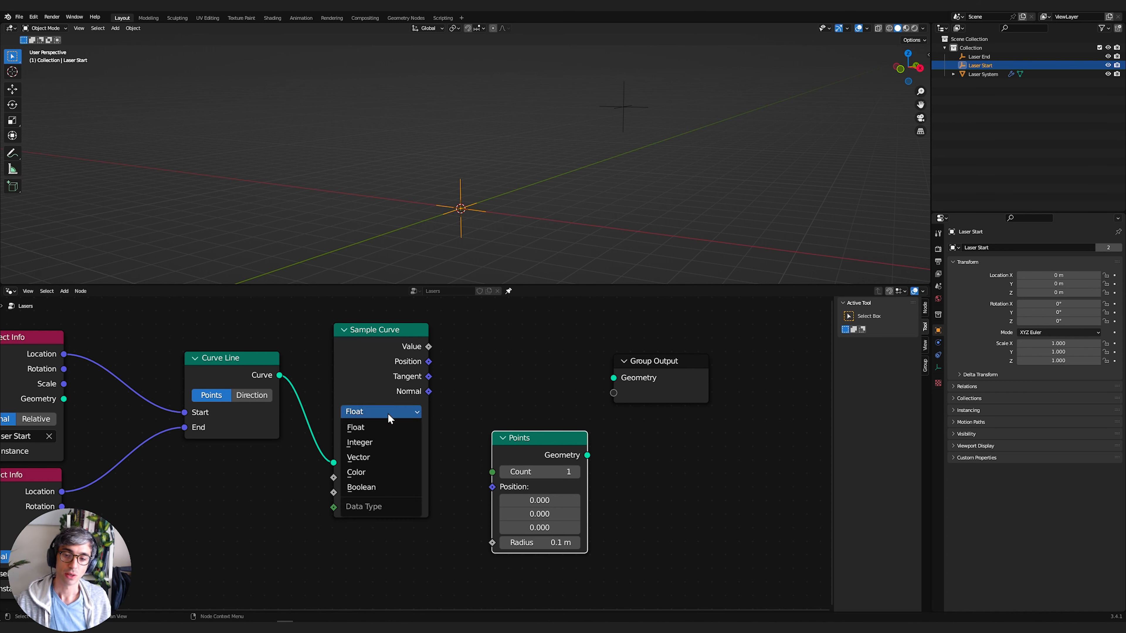
left_click(388, 413)
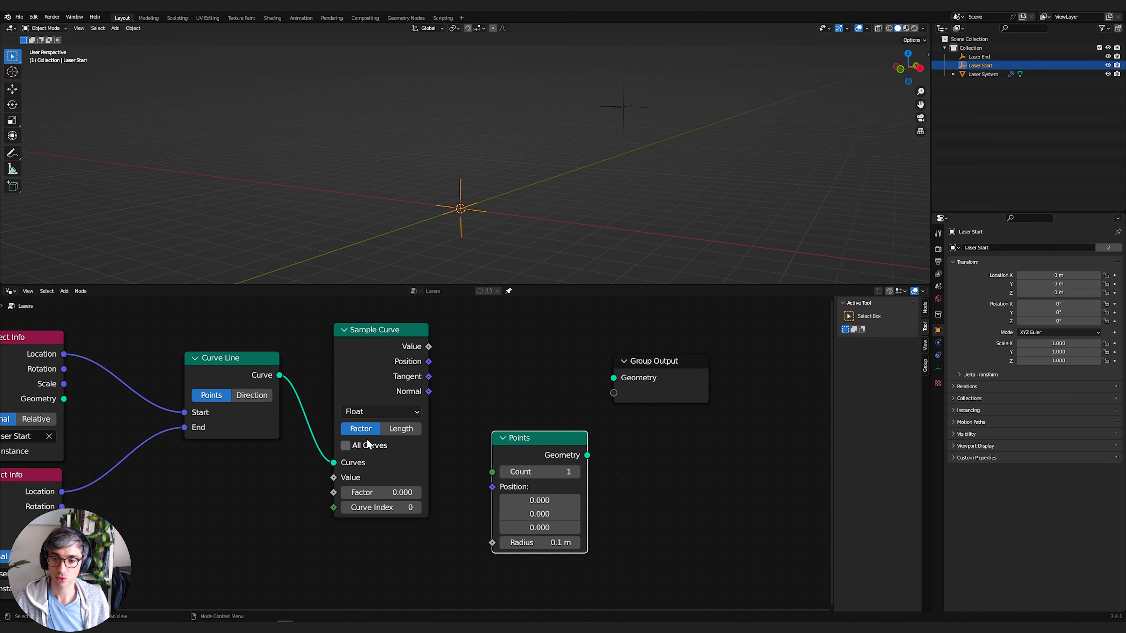
left_click(401, 429)
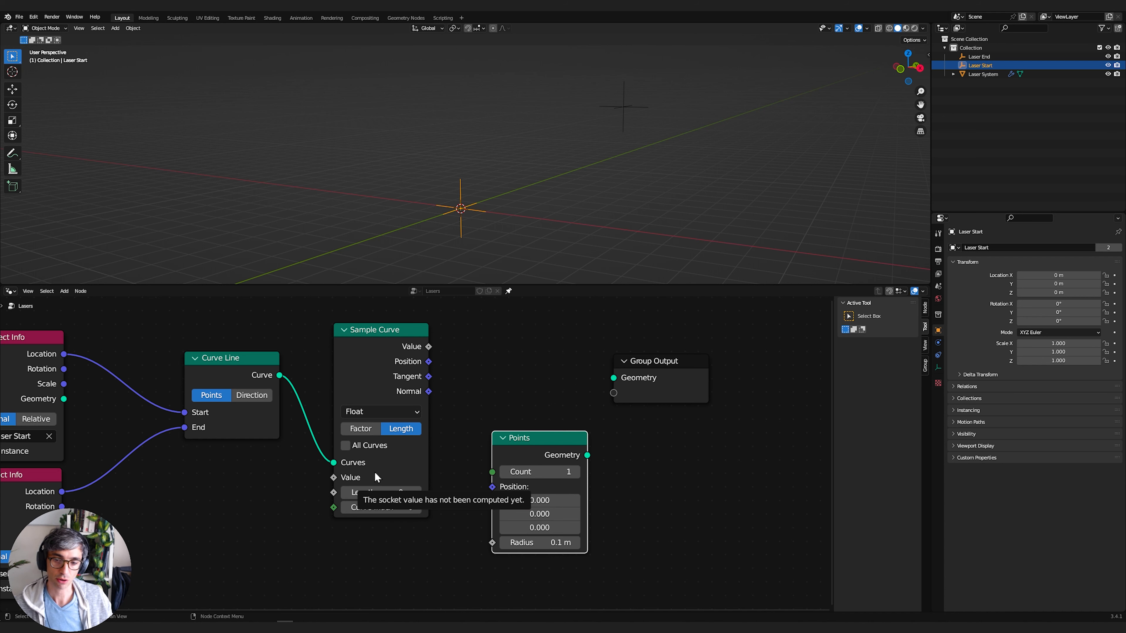
left_click_drag(377, 492, 399, 492)
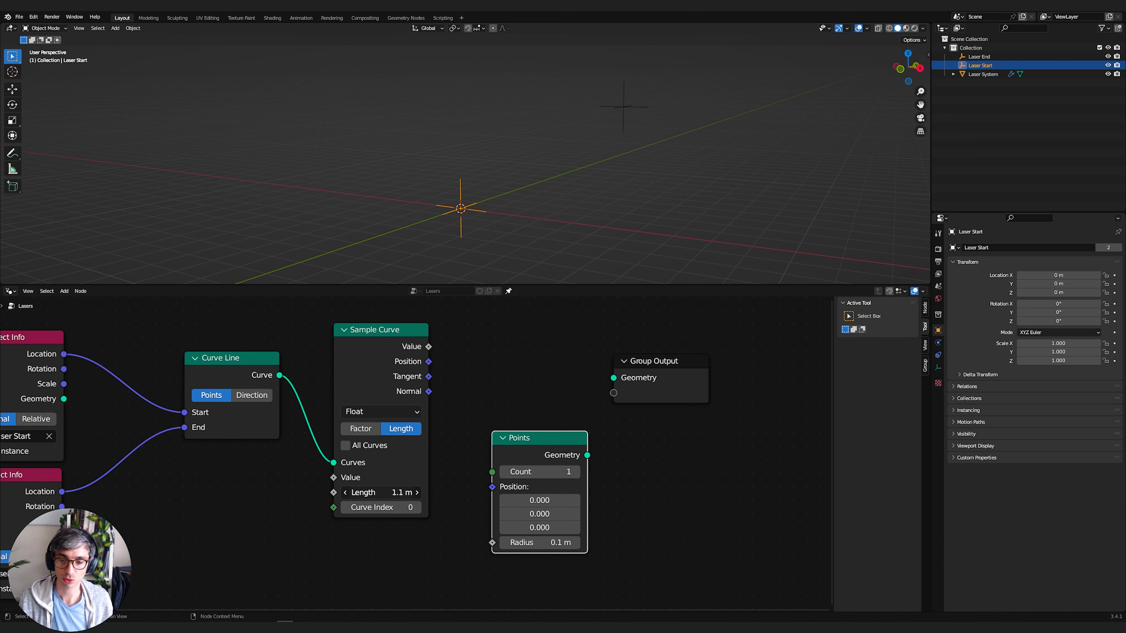
left_click(360, 492)
type("0")
key("Return")
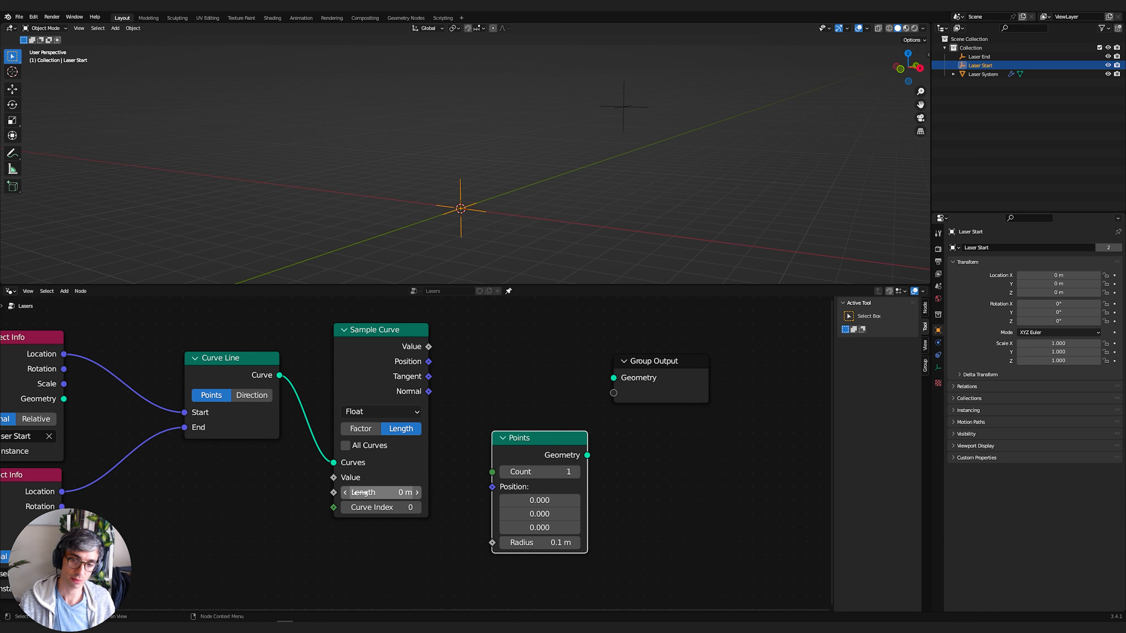
- Feed the Sample Curve position into the Points node, link its geometry to the Group Output, and set the point radius to 0.6 m
left_click_drag(509, 443, 475, 407)
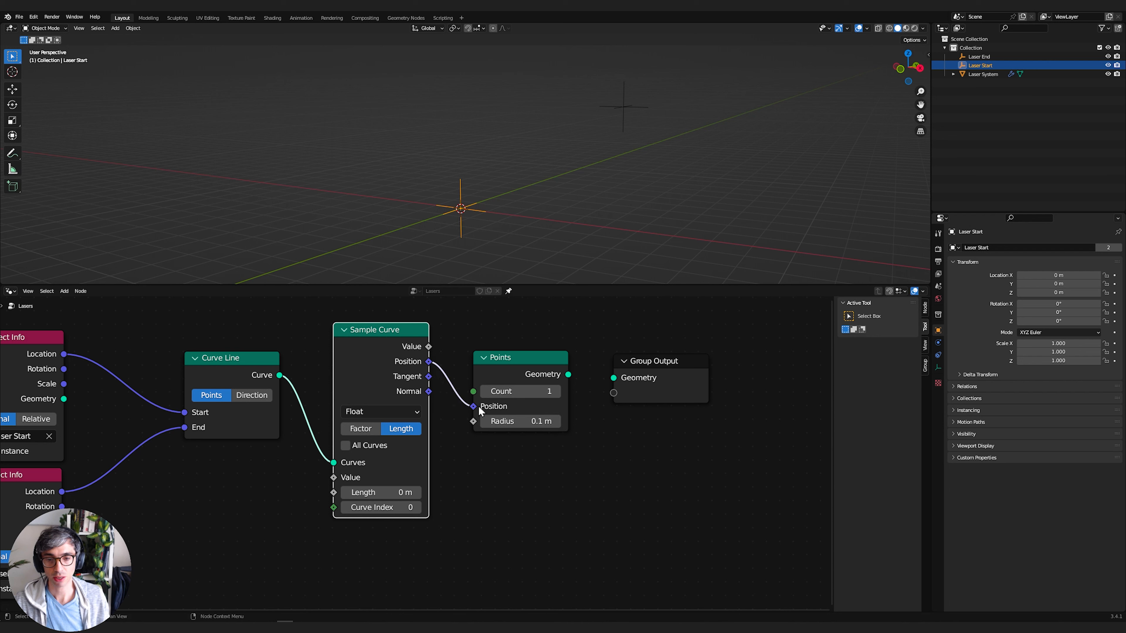
left_click_drag(568, 374, 614, 377)
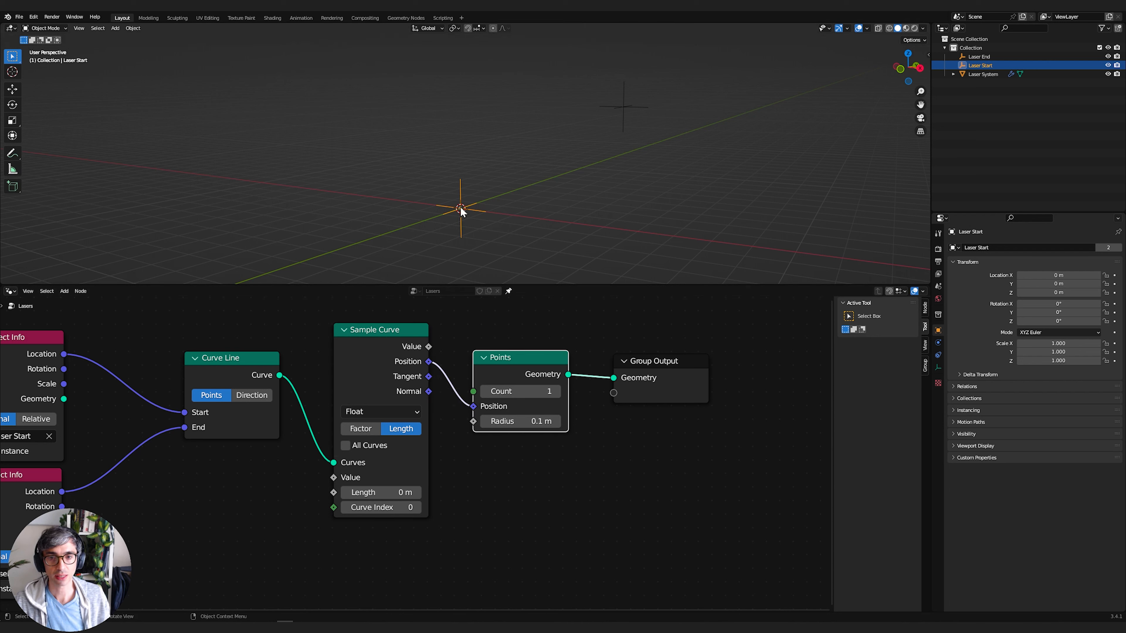
mouse_move(541, 422)
left_mouse_down()
mouse_move(576, 422)
mouse_move(547, 421)
mouse_move(563, 421)
left_mouse_up()
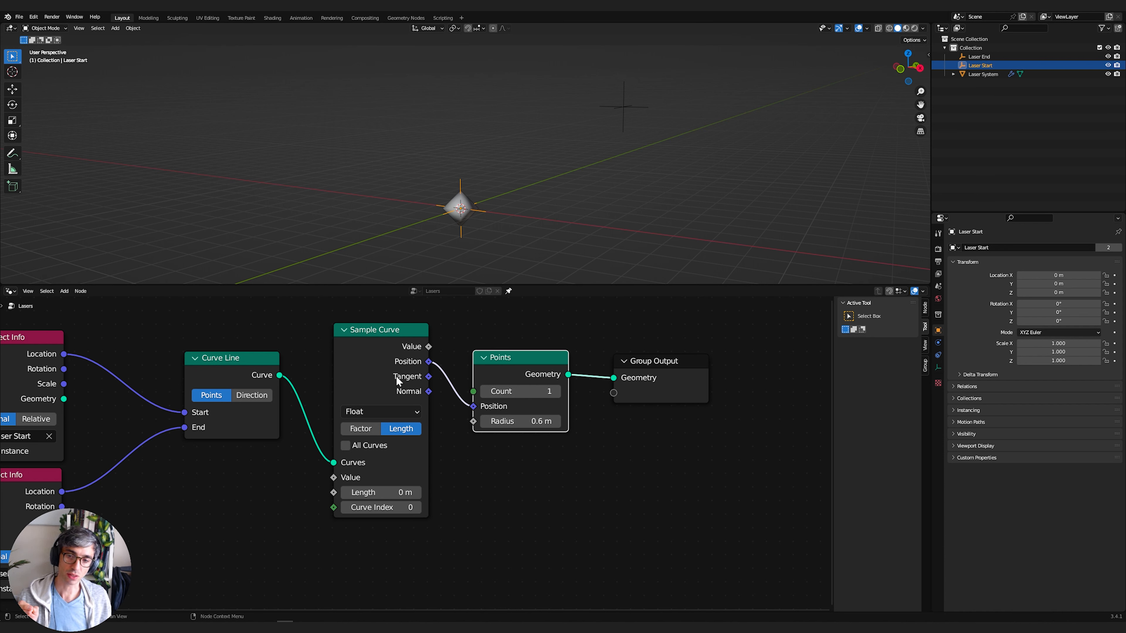
left_click_drag(397, 380, 394, 375)
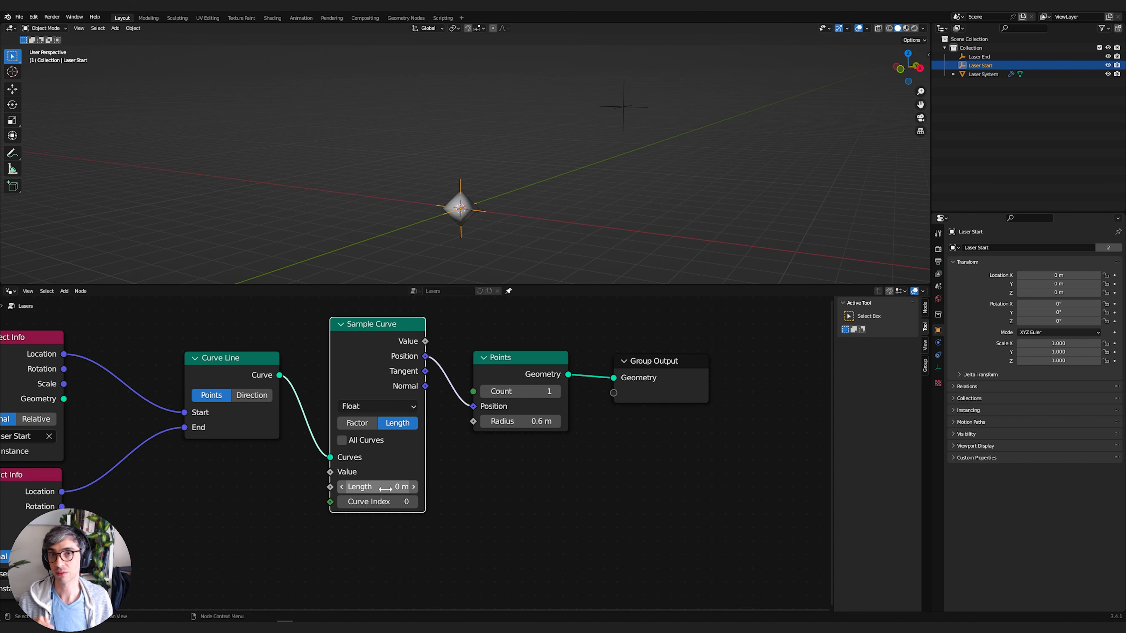
middle_click_drag(170, 453, 245, 444)
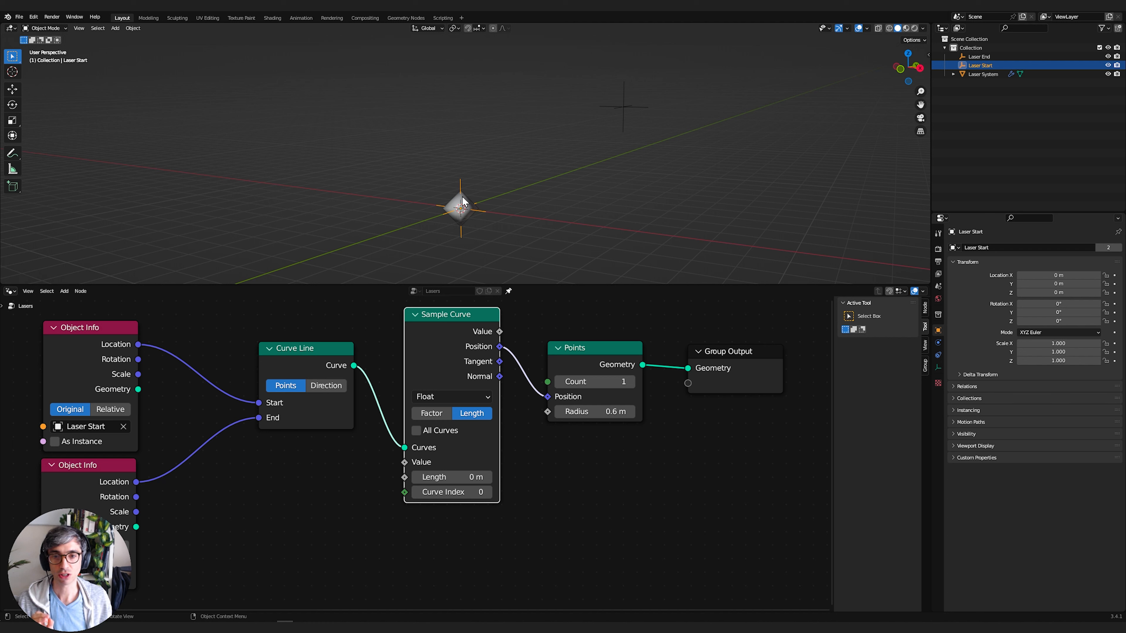
left_click_drag(583, 369, 585, 362)
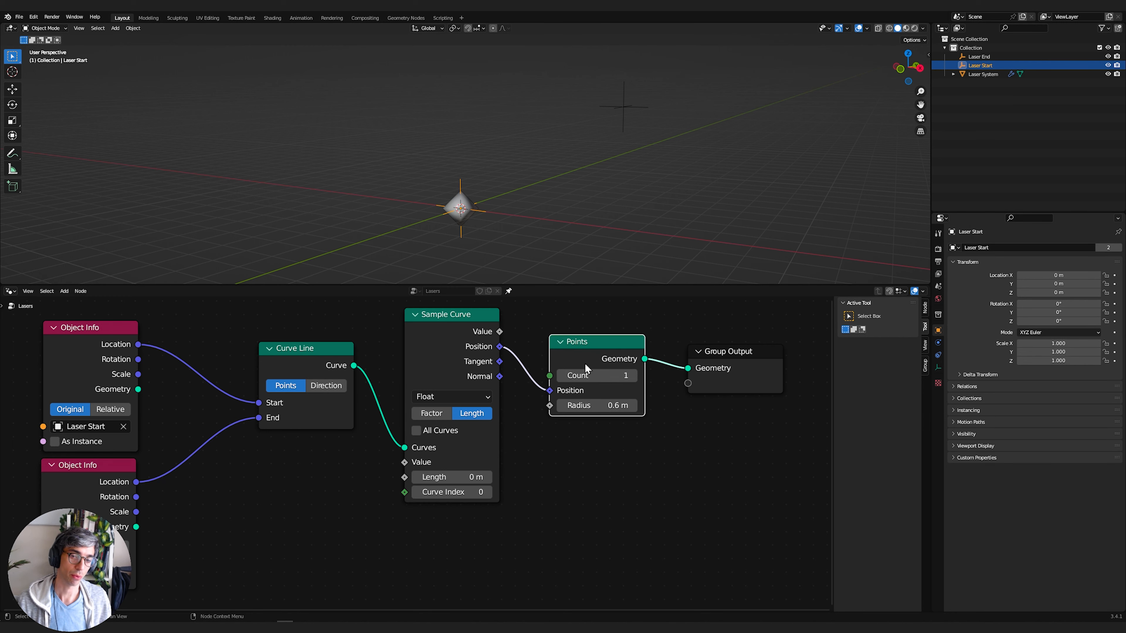
- Try a Sample Curve length of 2.6 m, return it to 0 m, and set the Points radius to 0.7 m
left_click_drag(429, 477, 454, 477)
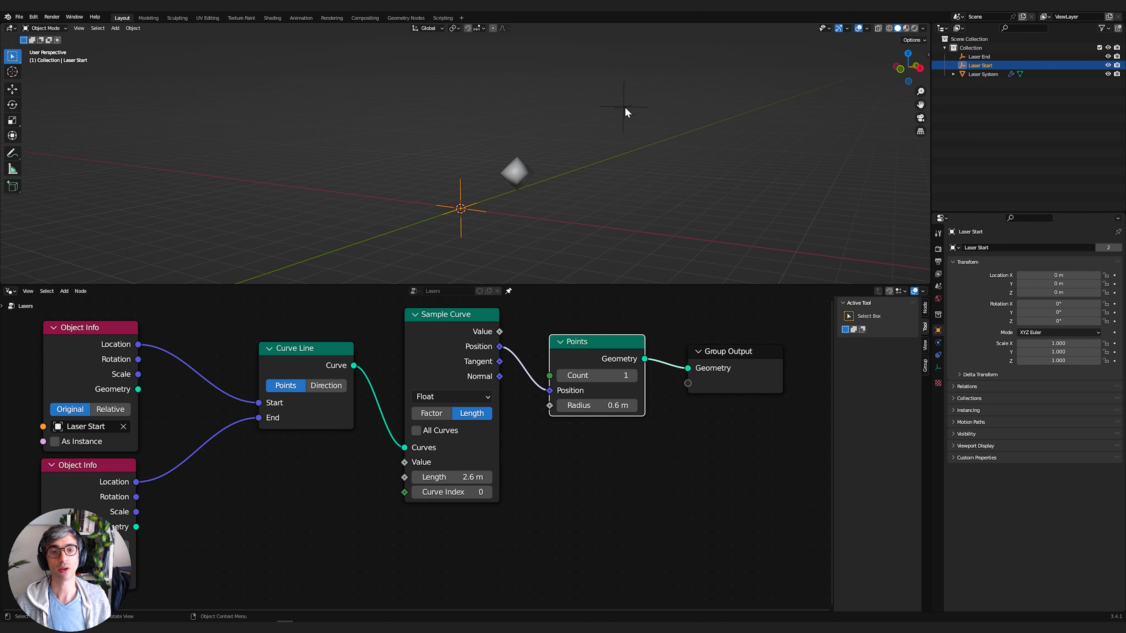
left_click_drag(452, 477, 417, 477)
middle_click_drag(713, 356, 568, 376)
left_click_drag(567, 375, 591, 365)
left_click(487, 425)
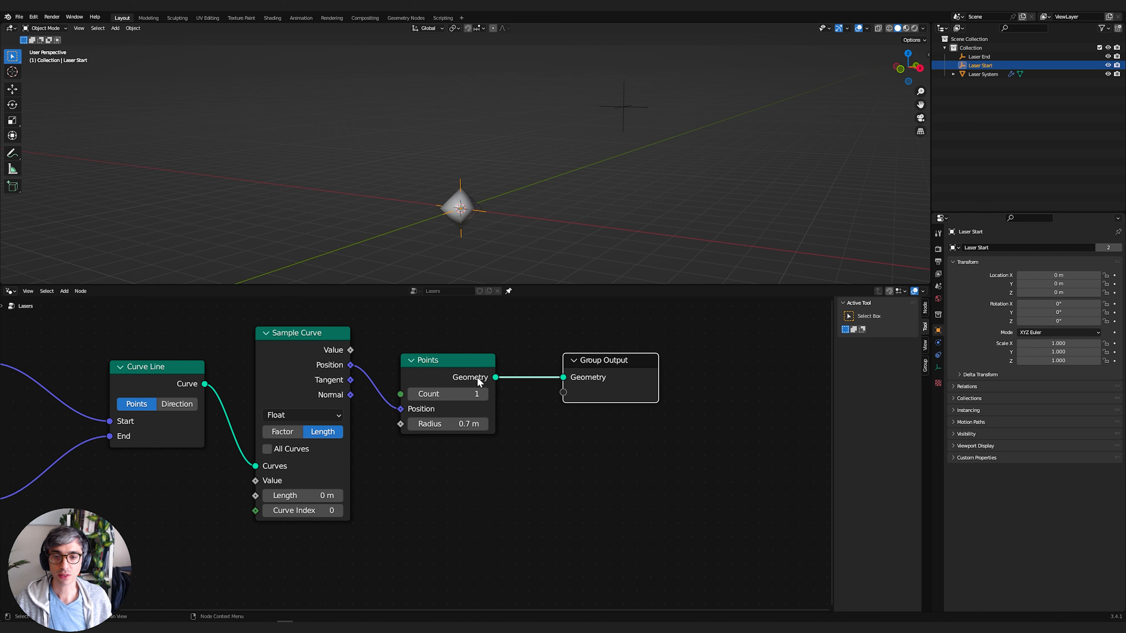
- Add a Cylinder mesh primitive node above the Sample Curve node and connect its mesh to the Group Output
scroll(531, 425, "down", 3)
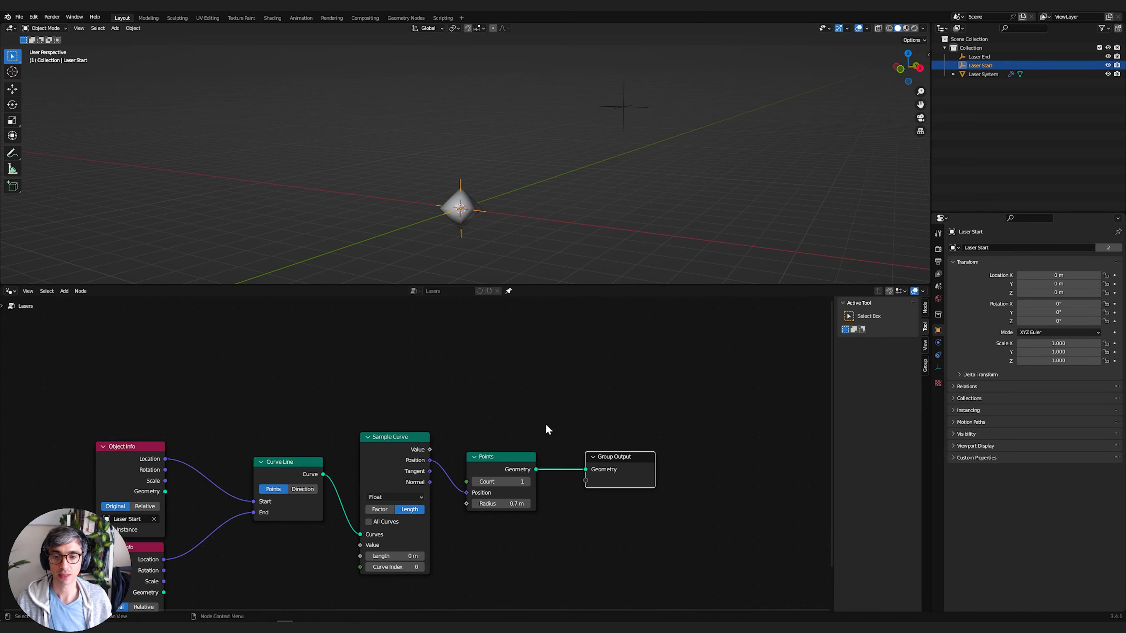
left_click(521, 410)
key("shift+a")
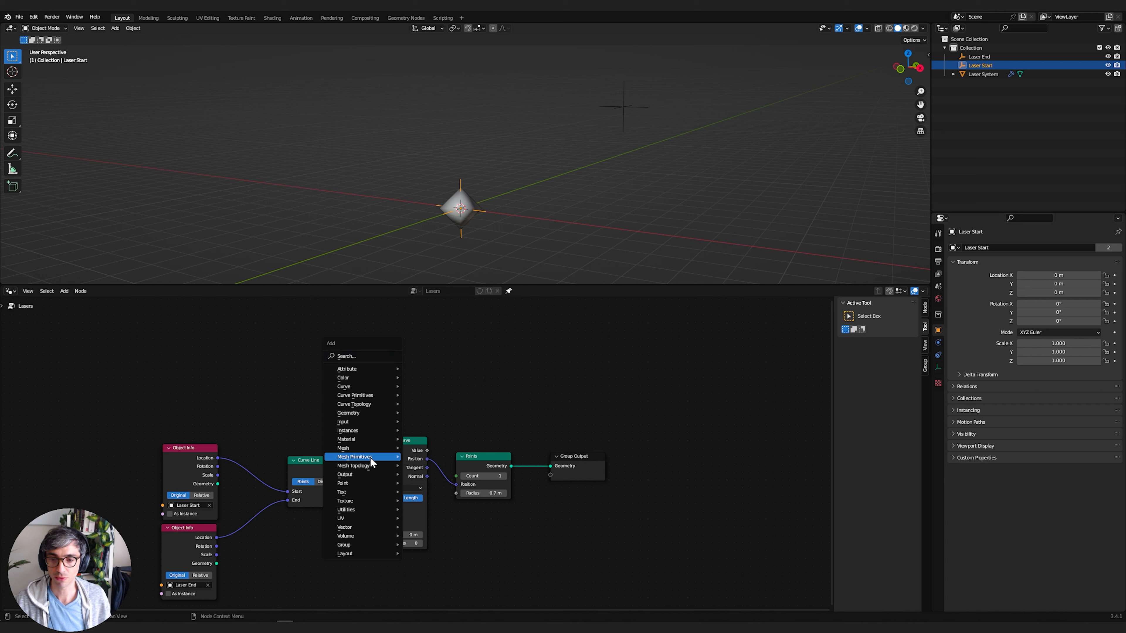
mouse_move(370, 457)
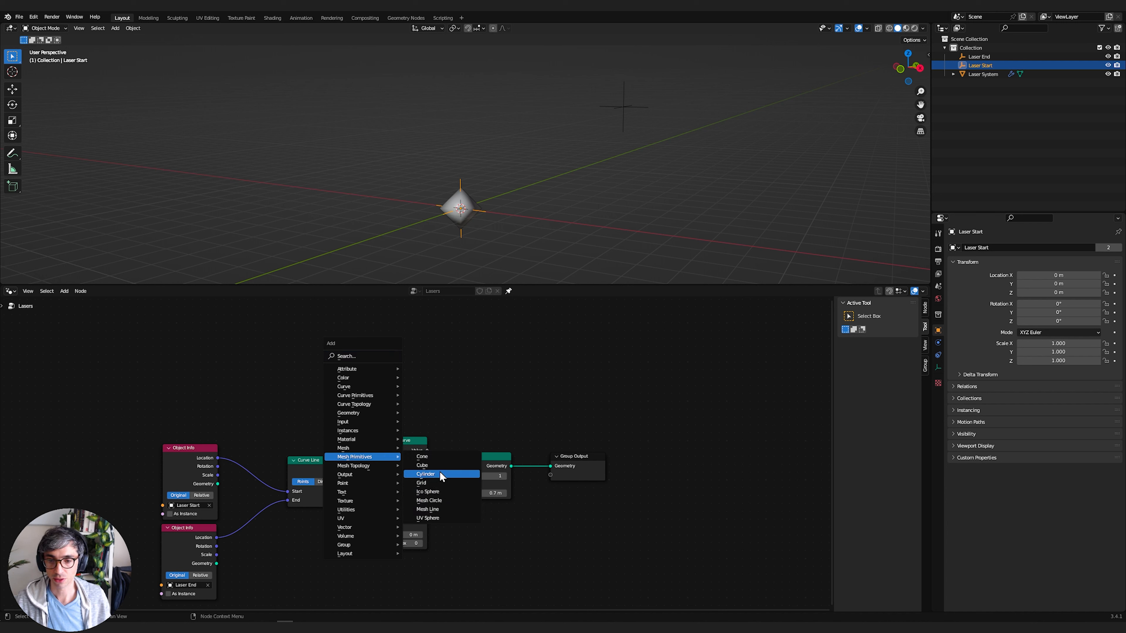
left_click(425, 474)
scroll(484, 404, "up", 2)
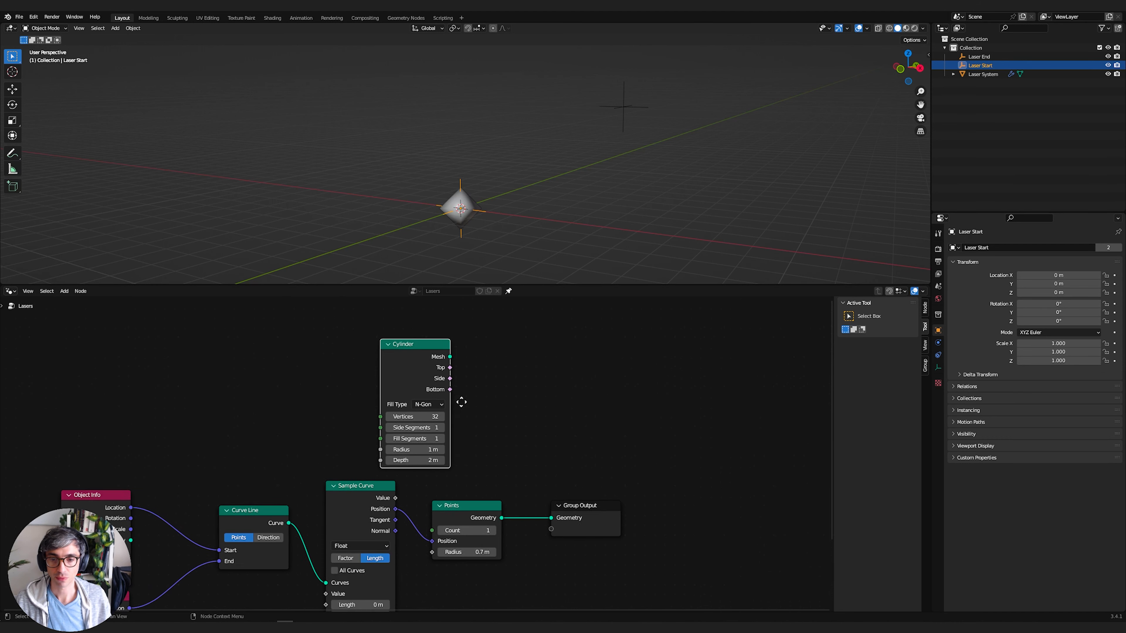
left_click(462, 403)
left_click_drag(439, 360, 592, 412)
scroll(417, 453, "up", 2)
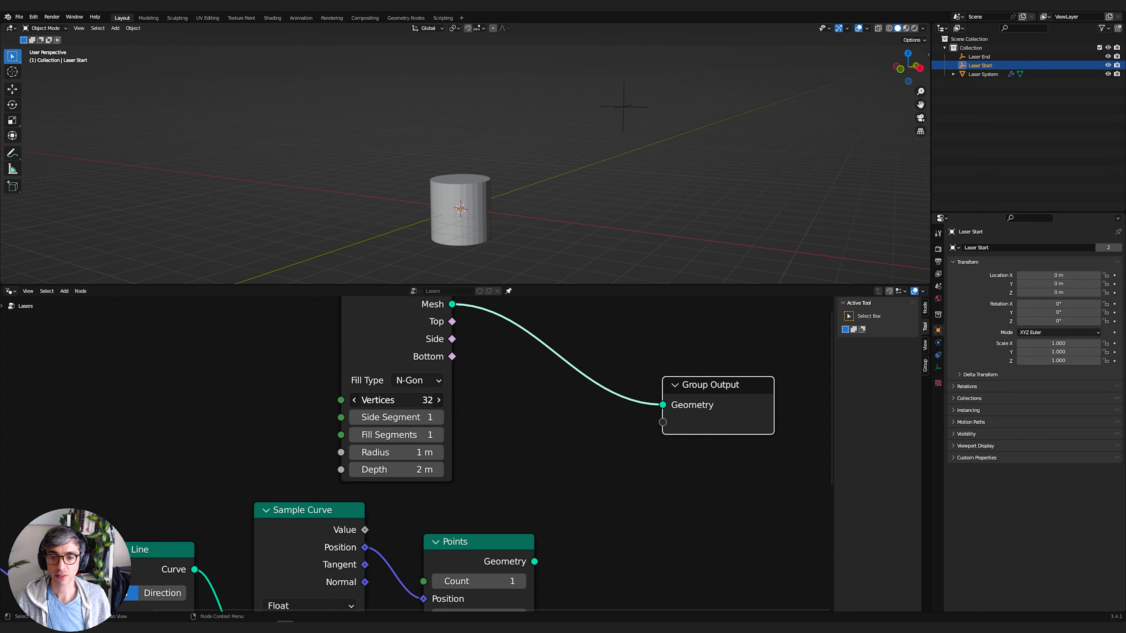
- Slim the cylinder down to 5 vertices and a radius of 0.06 m
mouse_move(397, 399)
left_mouse_down()
mouse_move(363, 400)
mouse_move(376, 400)
left_mouse_up()
middle_click_drag(515, 189, 497, 210)
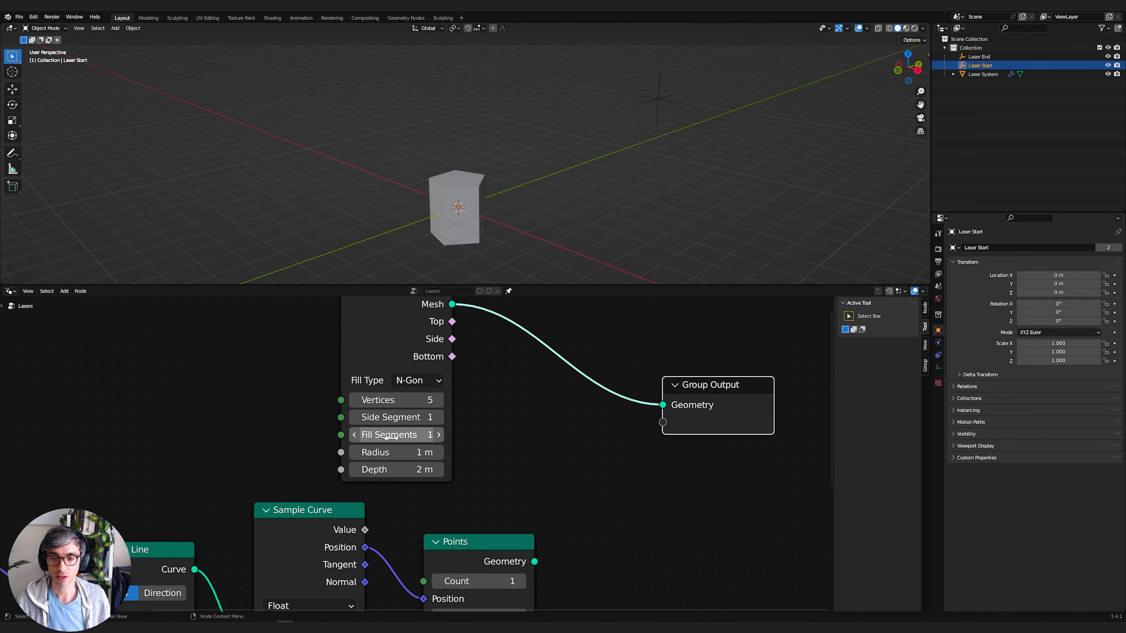
left_click_drag(399, 453, 381, 453)
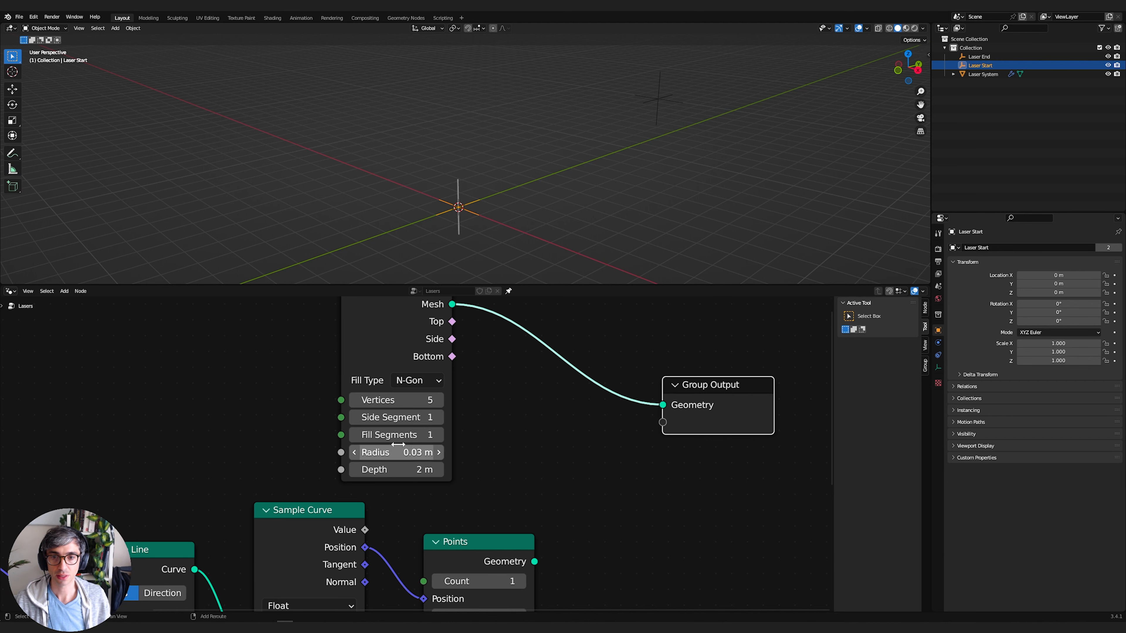
middle_click_drag(516, 238, 495, 251)
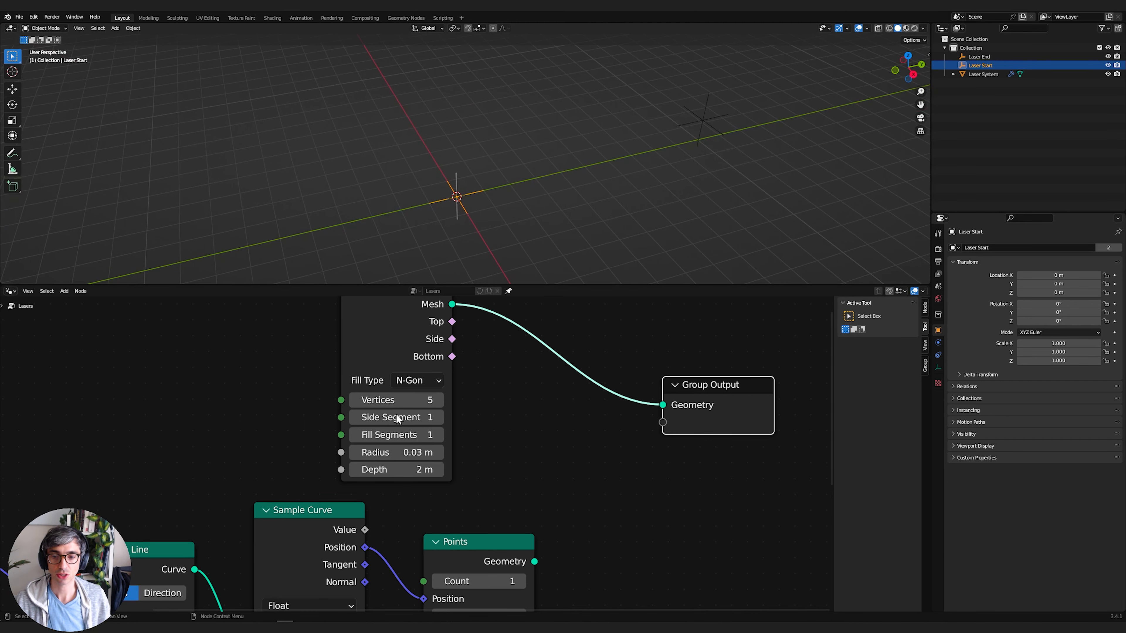
left_click_drag(376, 452, 383, 453)
middle_click_drag(523, 237, 448, 187)
left_click(408, 380)
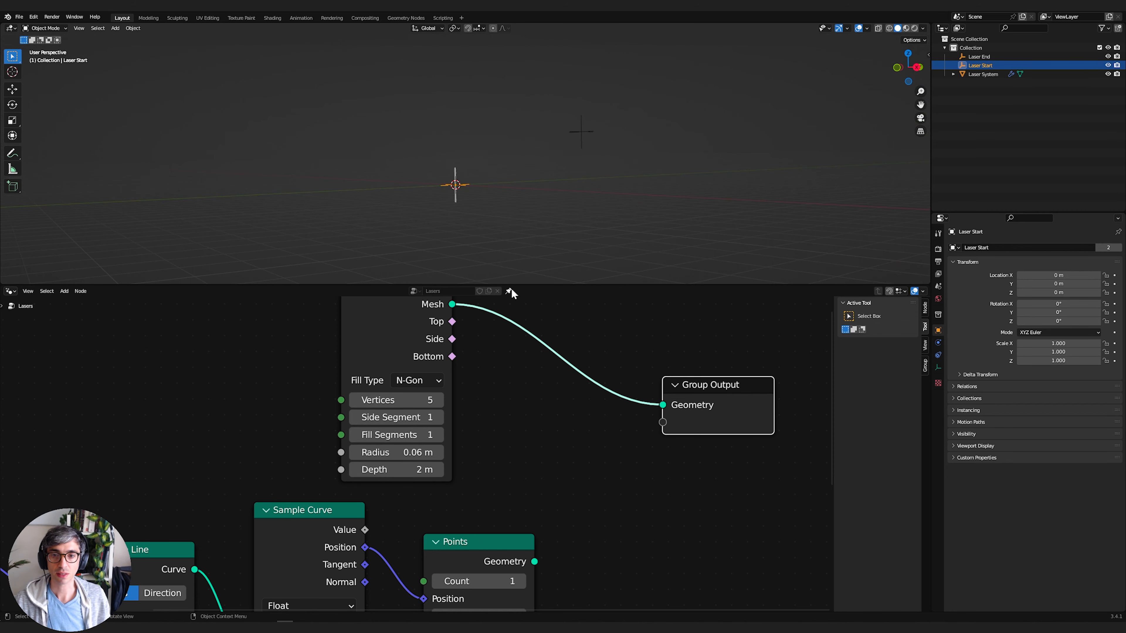
- Add an Instance on Points node and place it below the Group Output, beside the Points node
scroll(479, 466, "down", 3)
key("shift+a")
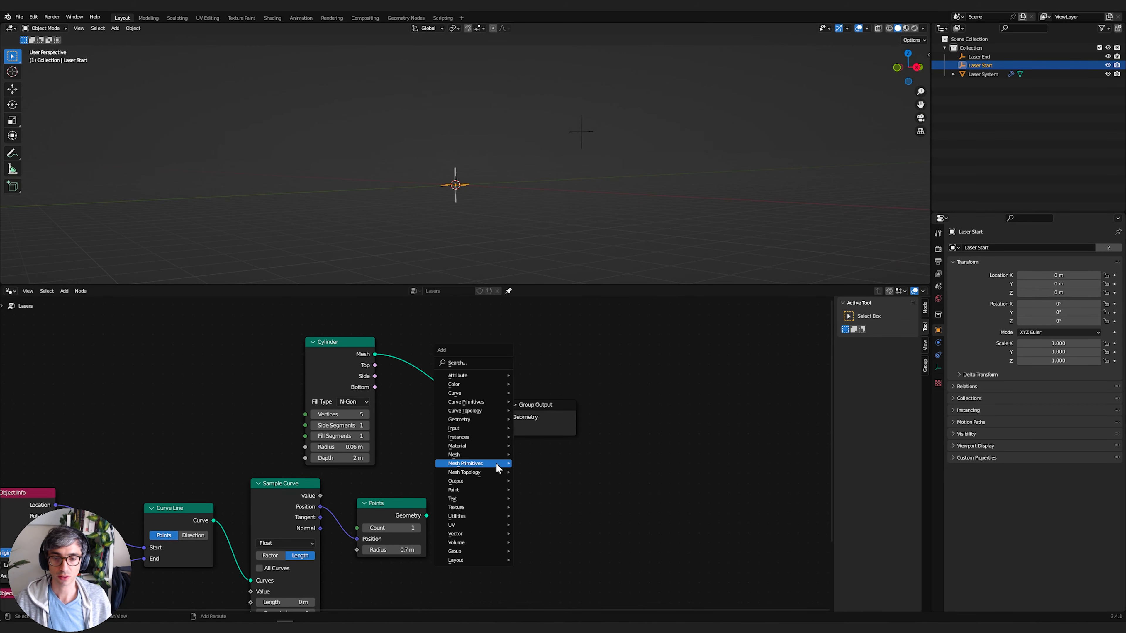
left_click(477, 361)
type("ins")
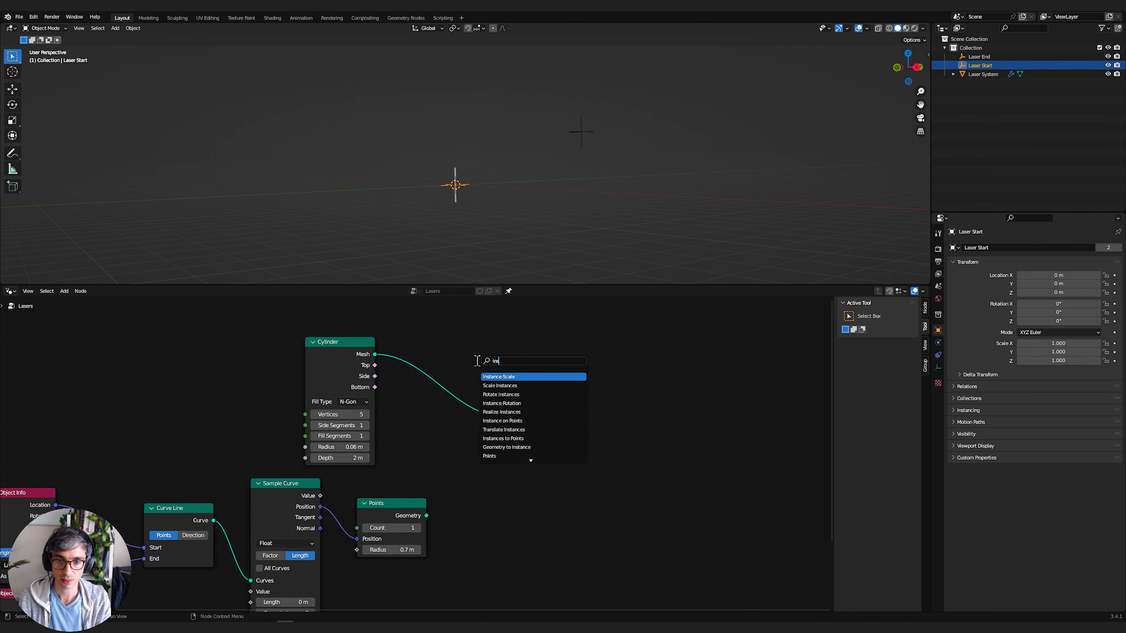
type("ta")
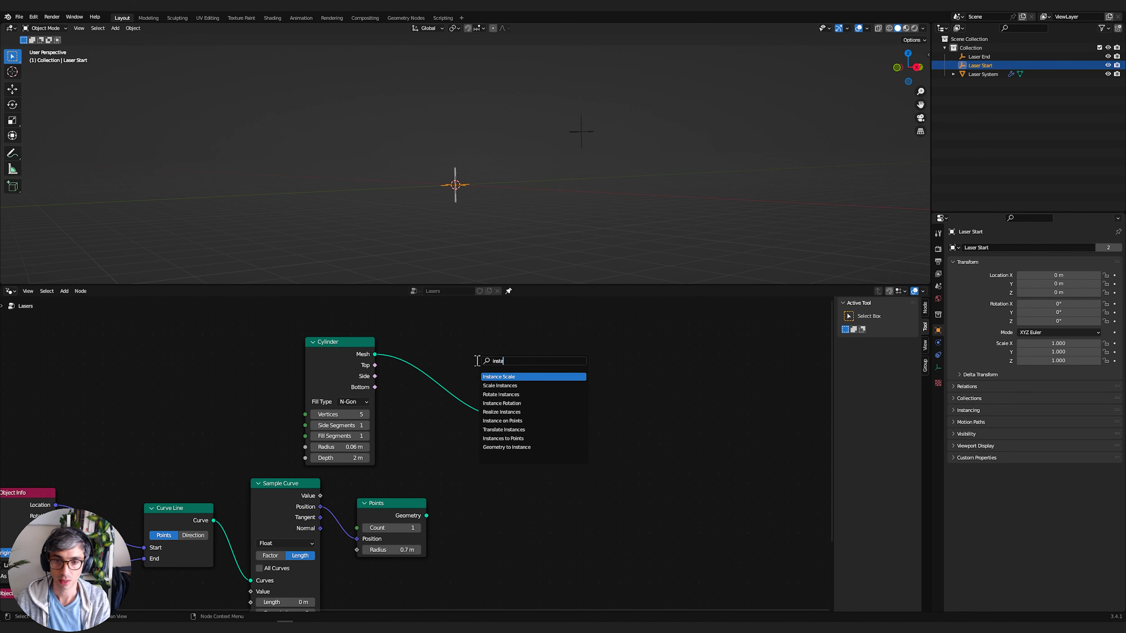
type("nce op")
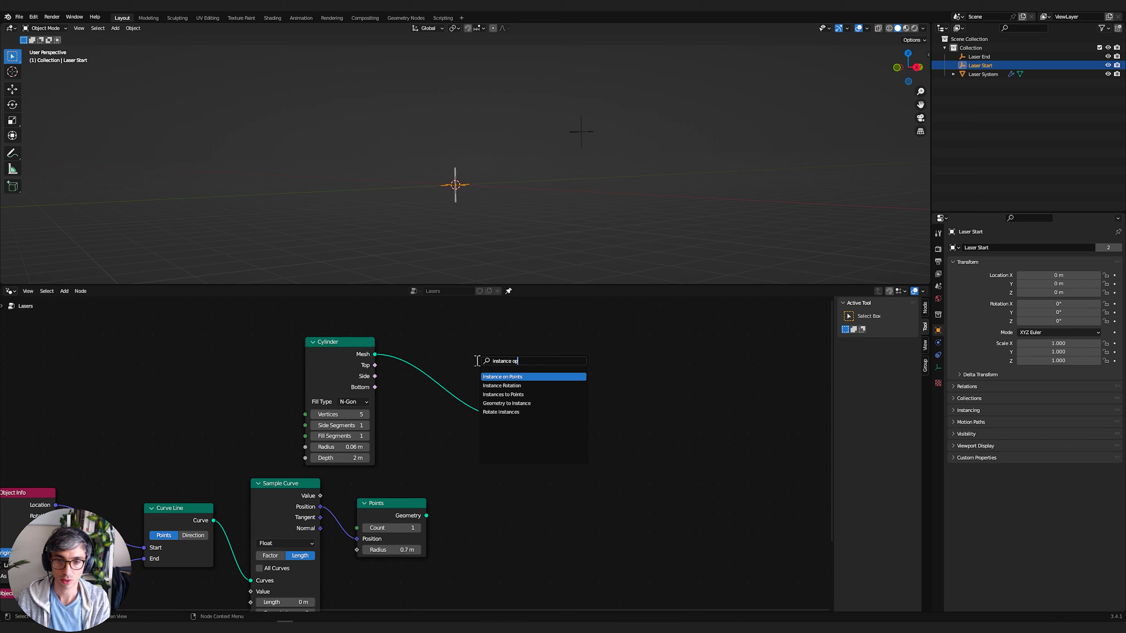
key("Return")
left_click(476, 472)
middle_click_drag(566, 448, 531, 373)
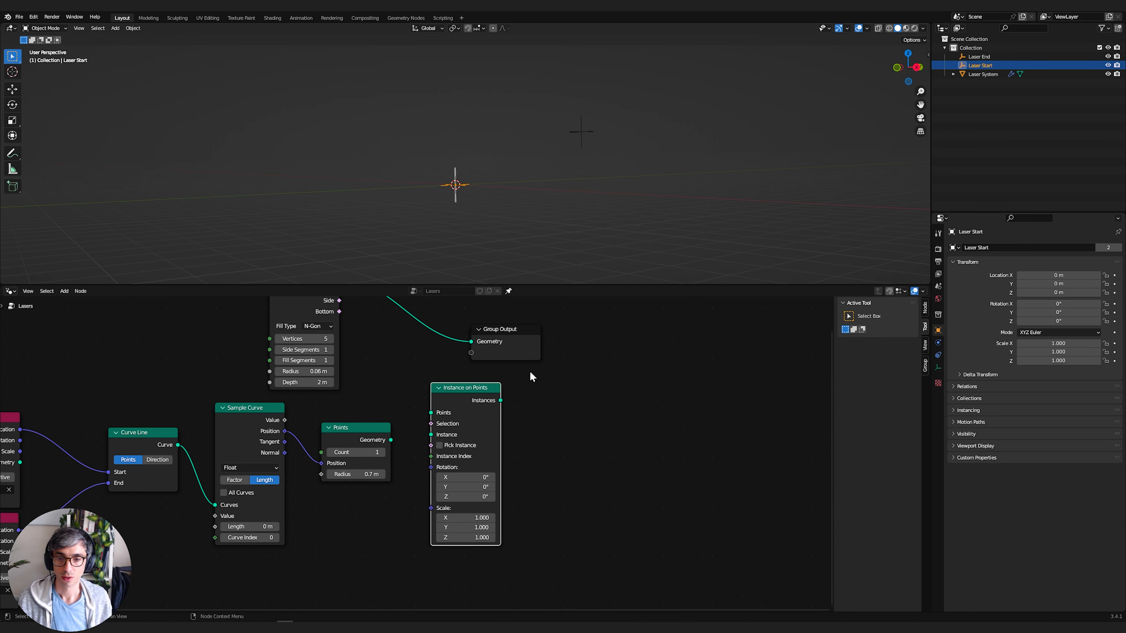
- Move the Group Output farther from the Instance on Points node and connect the Points geometry to that node's Points input
left_click(530, 371)
left_click_drag(523, 349, 590, 360)
middle_click_drag(559, 405, 606, 457)
left_click_drag(529, 447, 523, 442)
left_click_drag(415, 493, 477, 459)
left_click(501, 443)
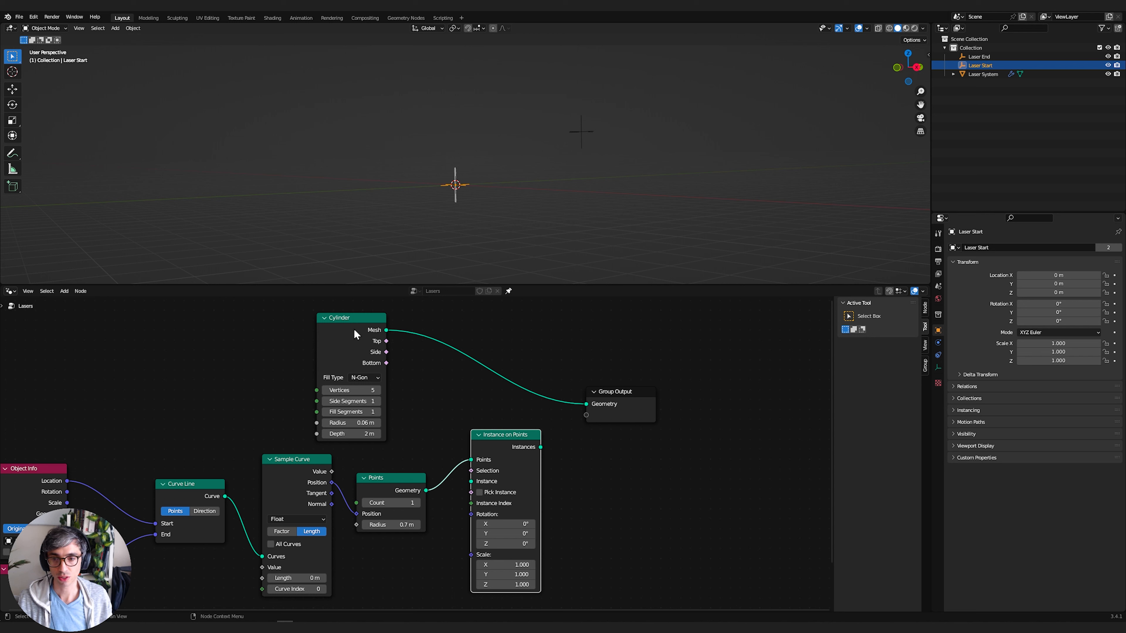
- Connect the Cylinder mesh to the Instance input of Instance on Points and send its instances to the Group Output
left_click_drag(354, 333, 470, 487)
left_click_drag(541, 447, 591, 406)
left_click_drag(489, 472, 497, 448)
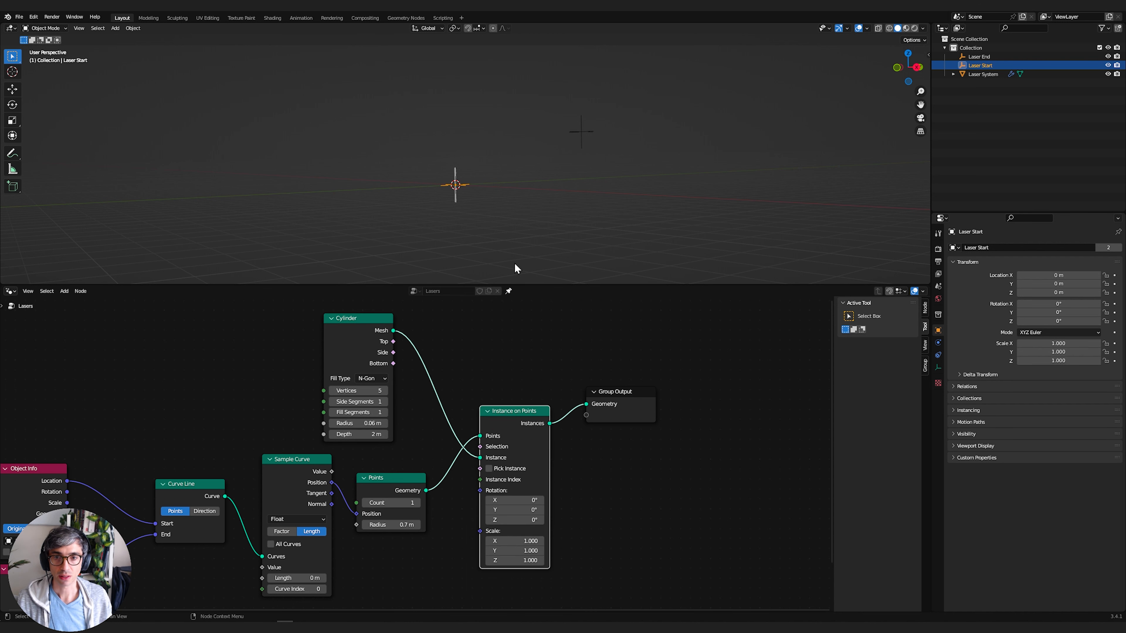
middle_click_drag(475, 359, 493, 339)
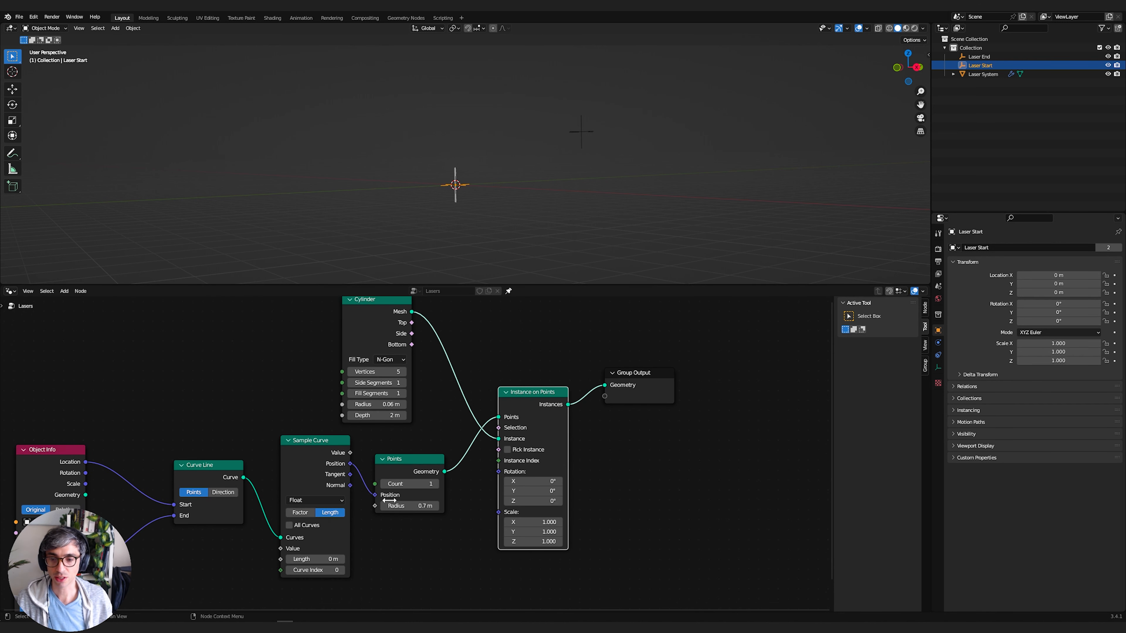
- Try a Sample Curve length of 6.4 m, and settle the cylinder instance at a length of 4.1 m
left_click(306, 559)
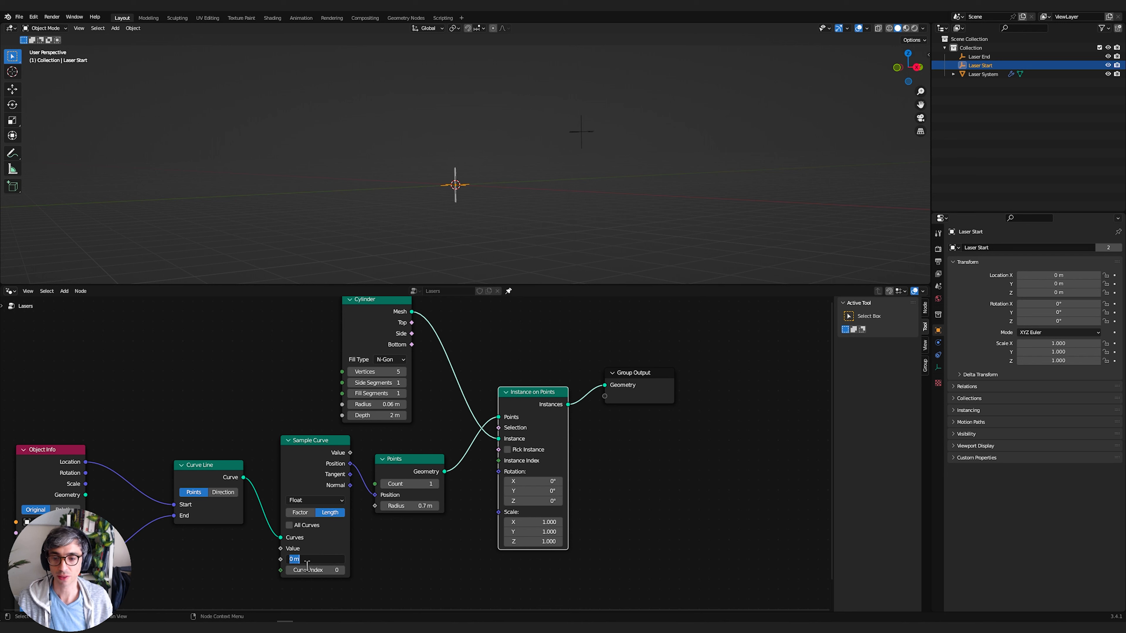
type("6.4")
key("Return")
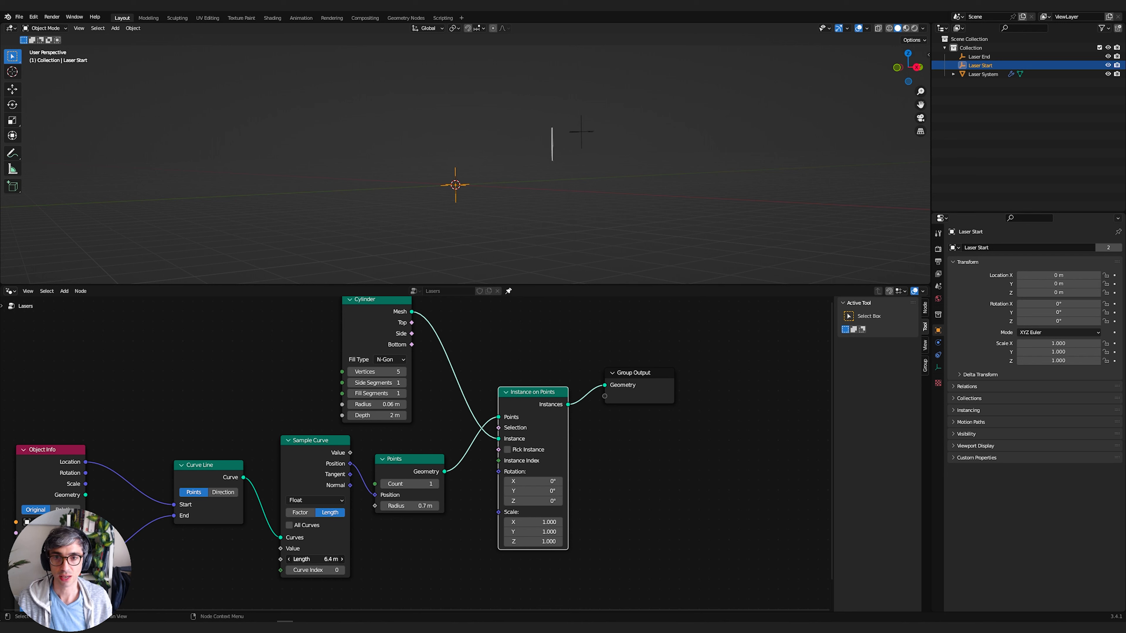
mouse_move(334, 559)
left_mouse_down()
mouse_move(305, 559)
mouse_move(324, 559)
left_mouse_up()
middle_click_drag(468, 199, 551, 147)
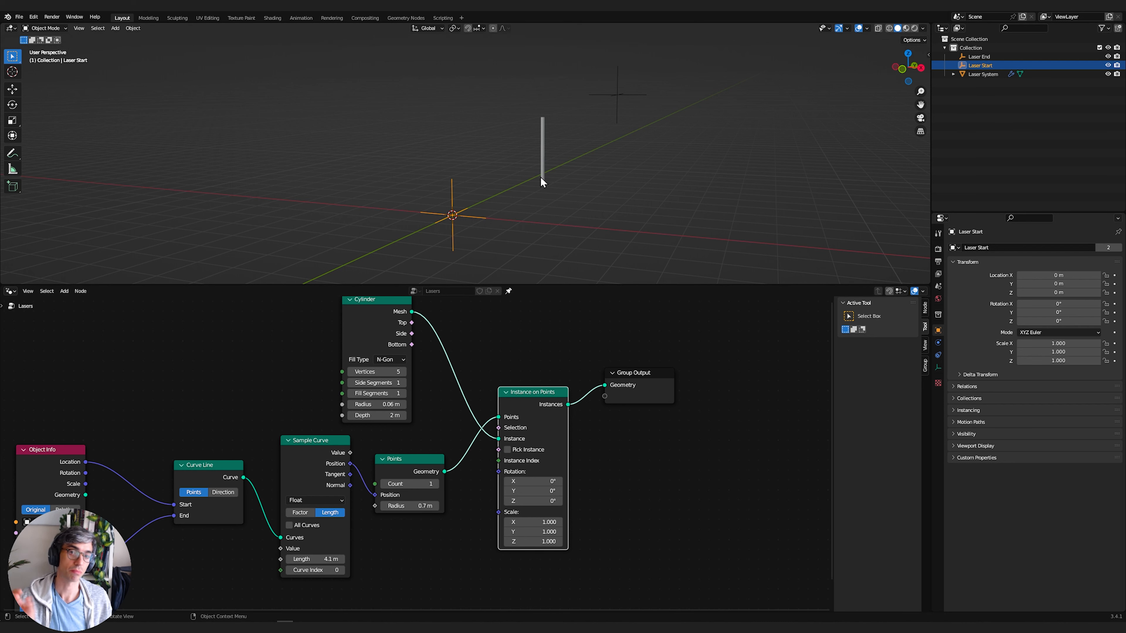
- Raise the Points node's count to 6 and set it back to 1
left_click(436, 484)
left_click(435, 484)
left_click(436, 484)
left_click(437, 484)
left_click(436, 484)
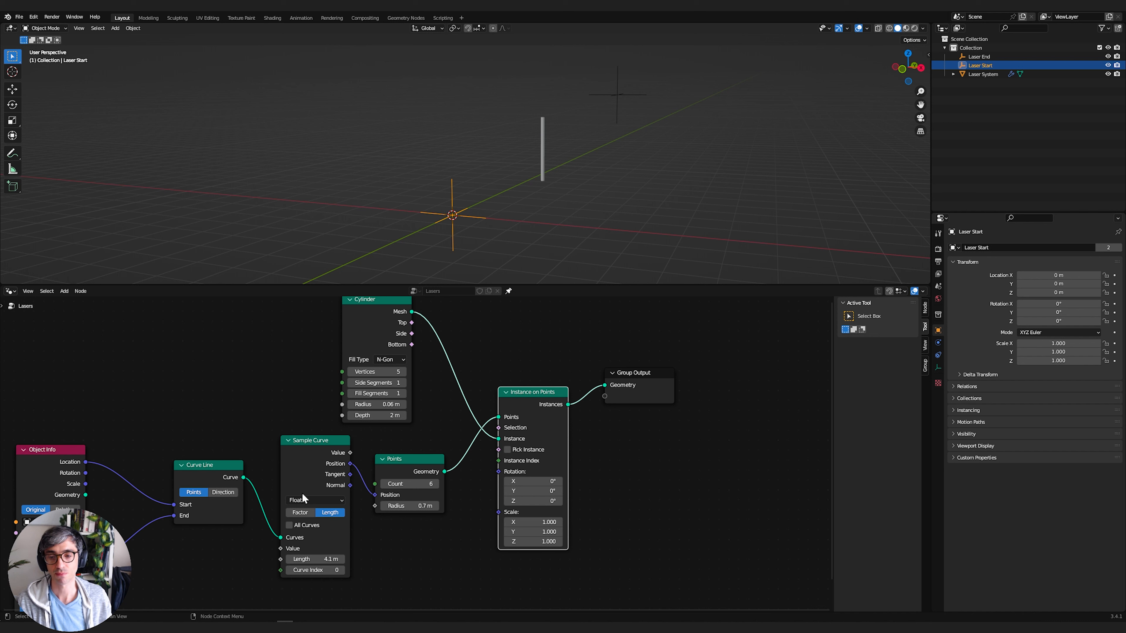
left_click(409, 483)
type("1")
key("Return")
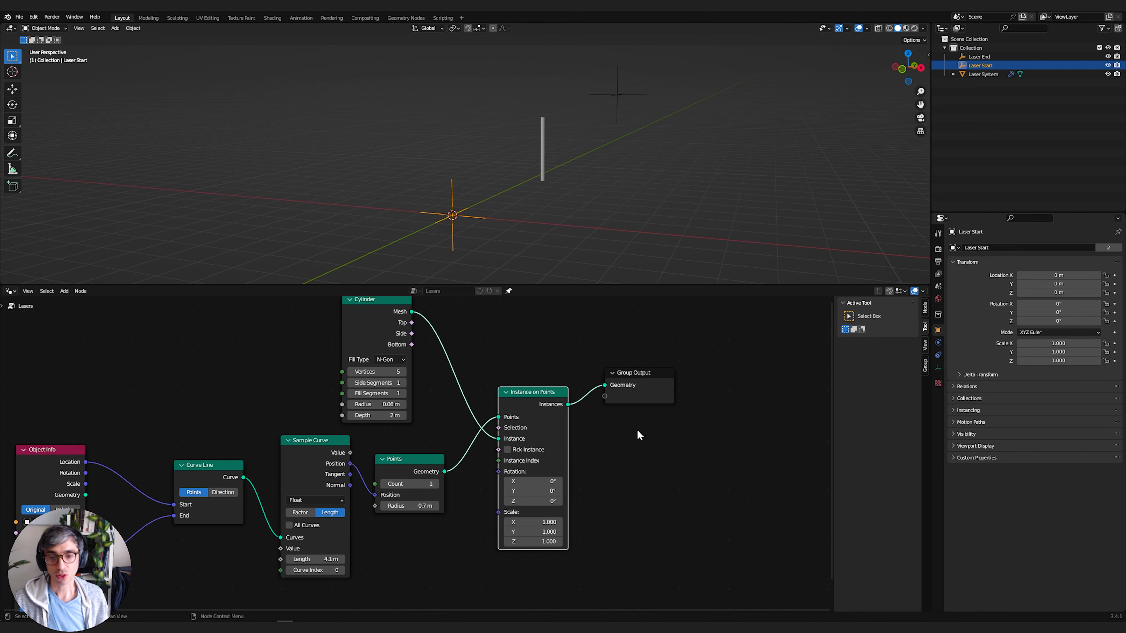
- Add an Align Euler to Vector node to the node tree and place it beneath the Points node
middle_click_drag(634, 435, 638, 429)
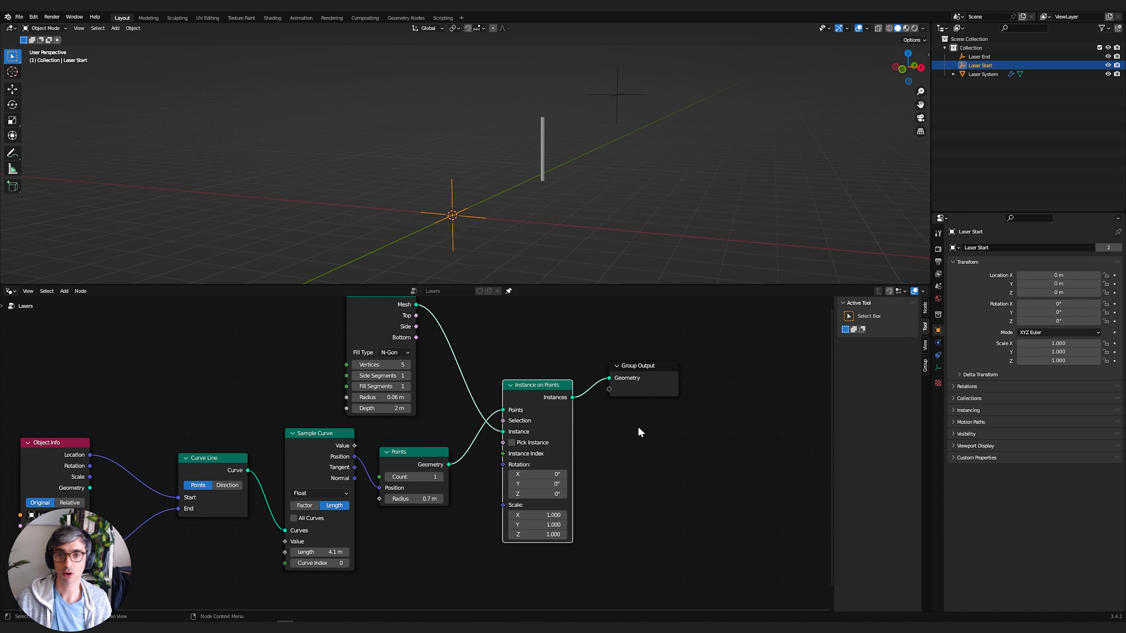
middle_click_drag(640, 553, 648, 509)
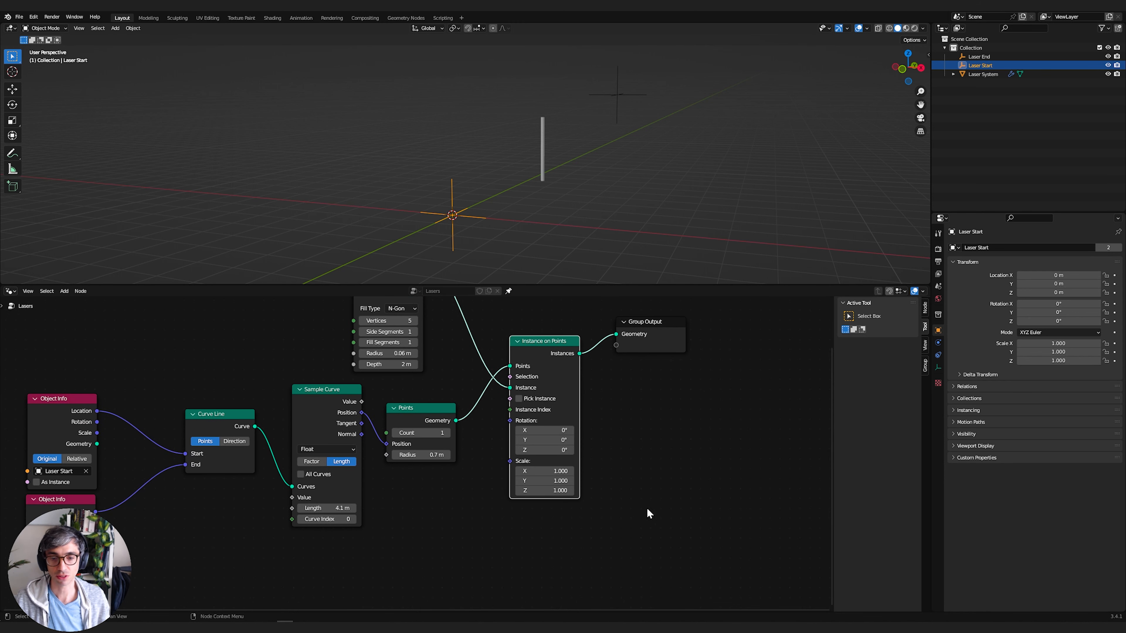
scroll(647, 508, "down", 2)
key("shift+a")
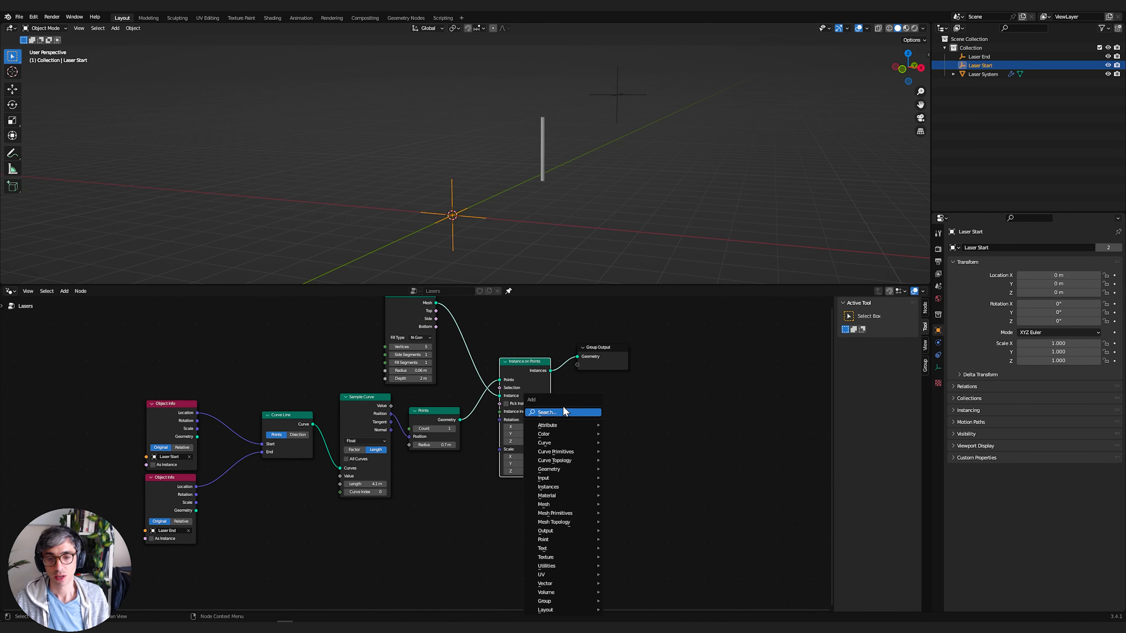
key("a")
key("s")
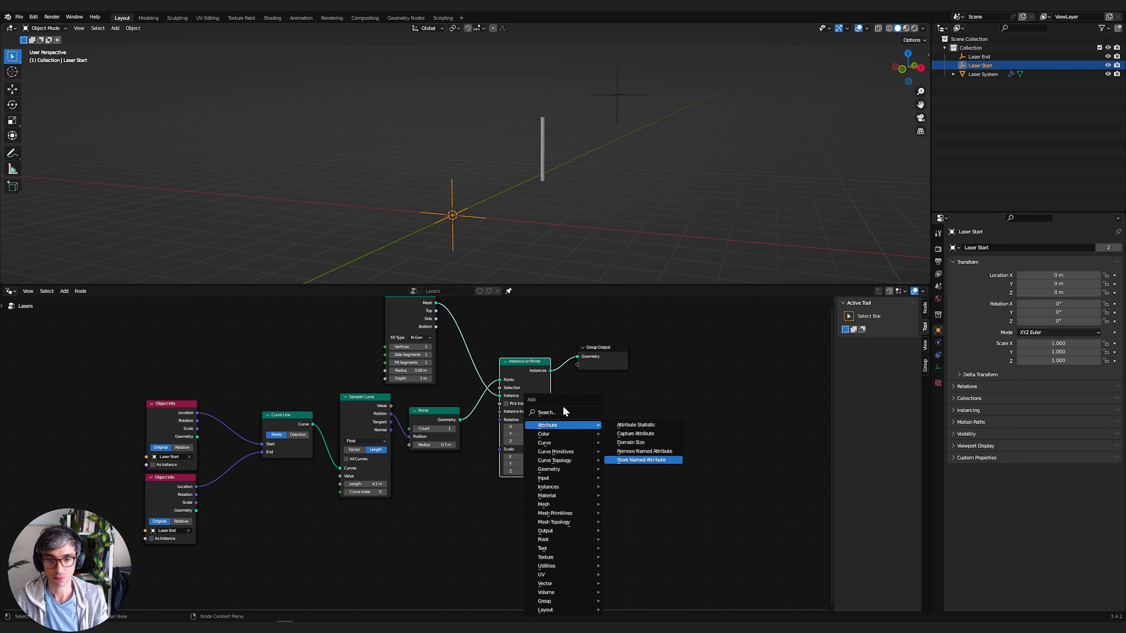
left_click(560, 415)
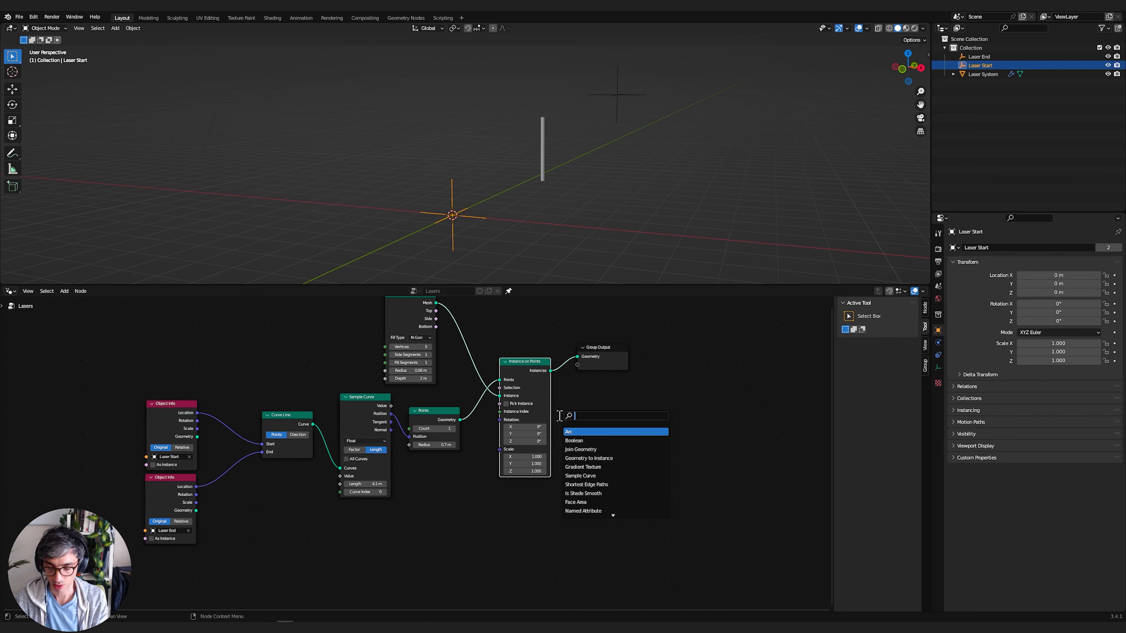
type("align")
key("Return")
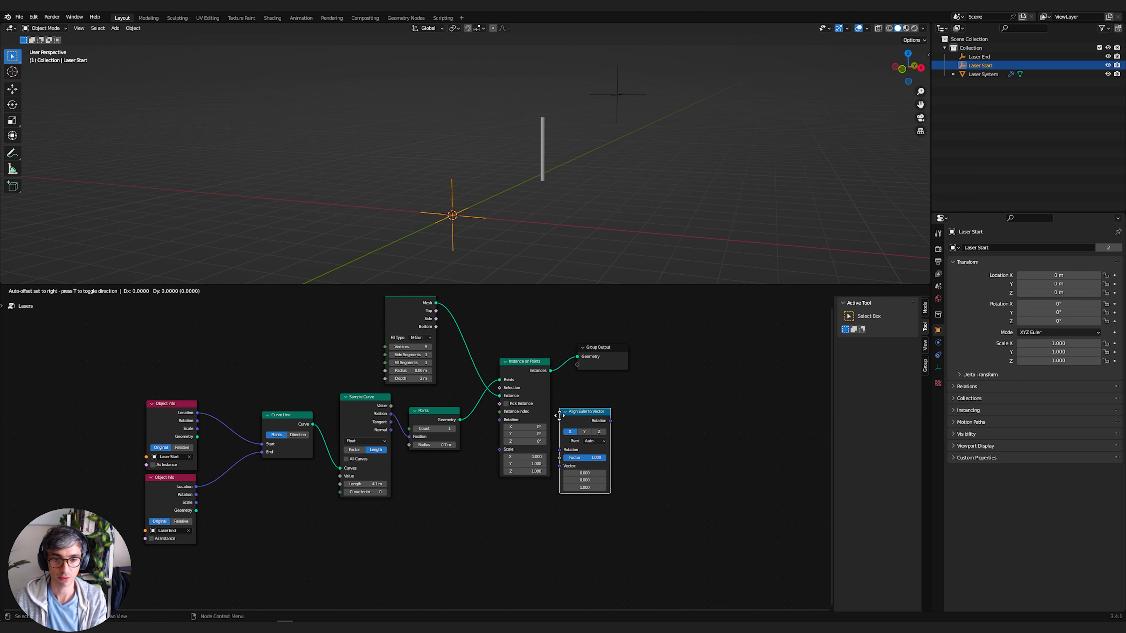
left_click(421, 469)
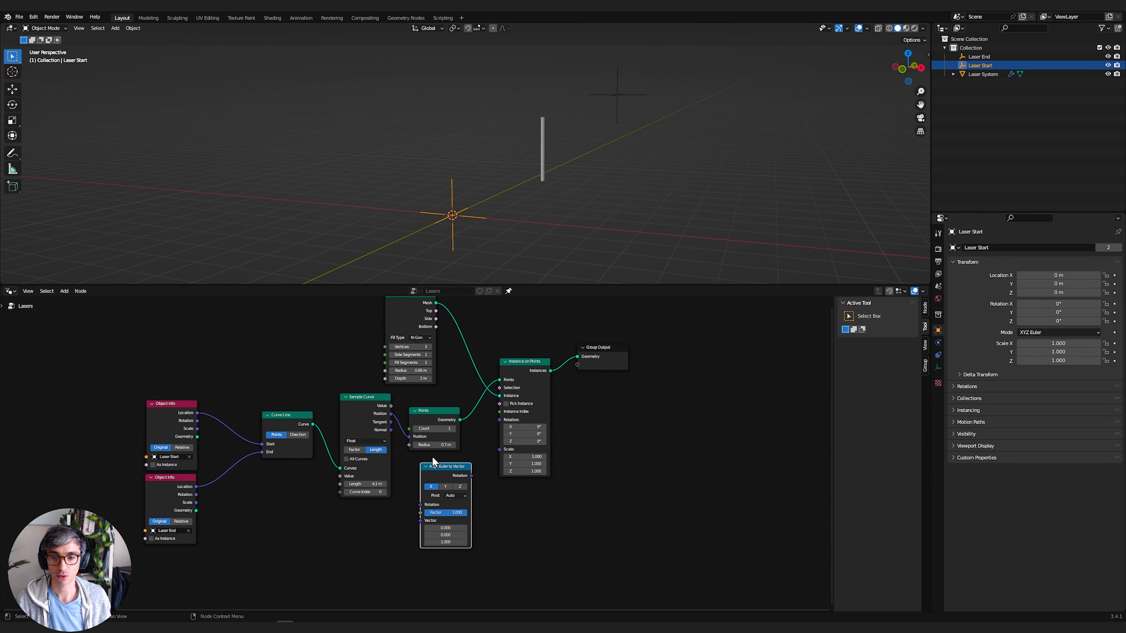
left_click(389, 424)
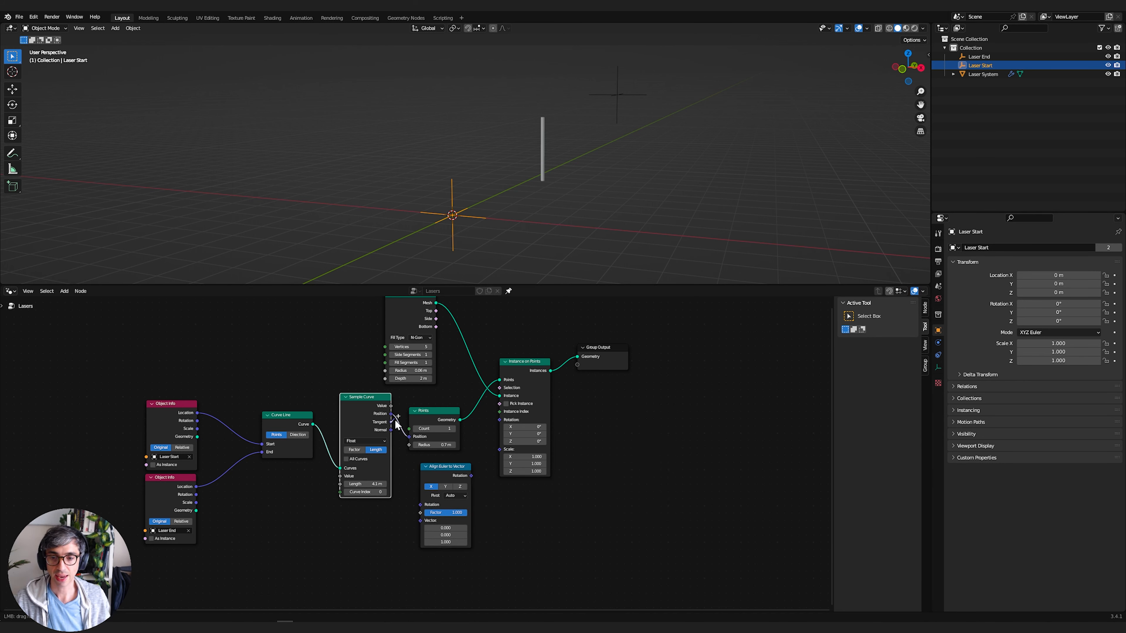
left_click_drag(389, 426, 384, 421)
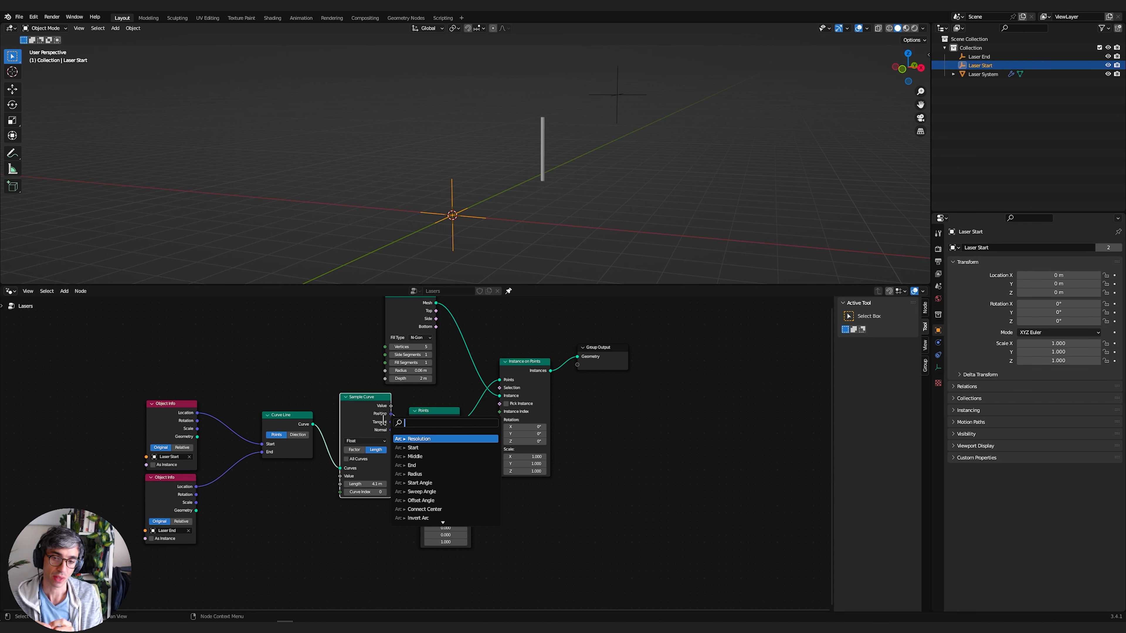
left_click(324, 505)
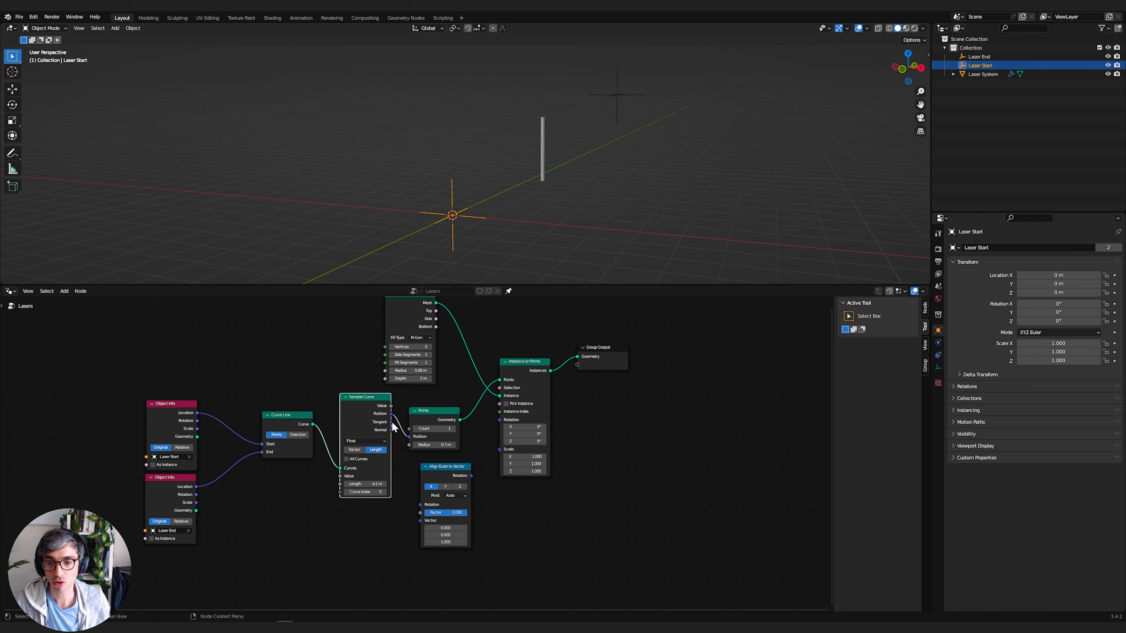
- Connect the Tangent output of Sample Curve to the Vector input of Align Euler to Vector
left_click_drag(391, 422, 420, 523)
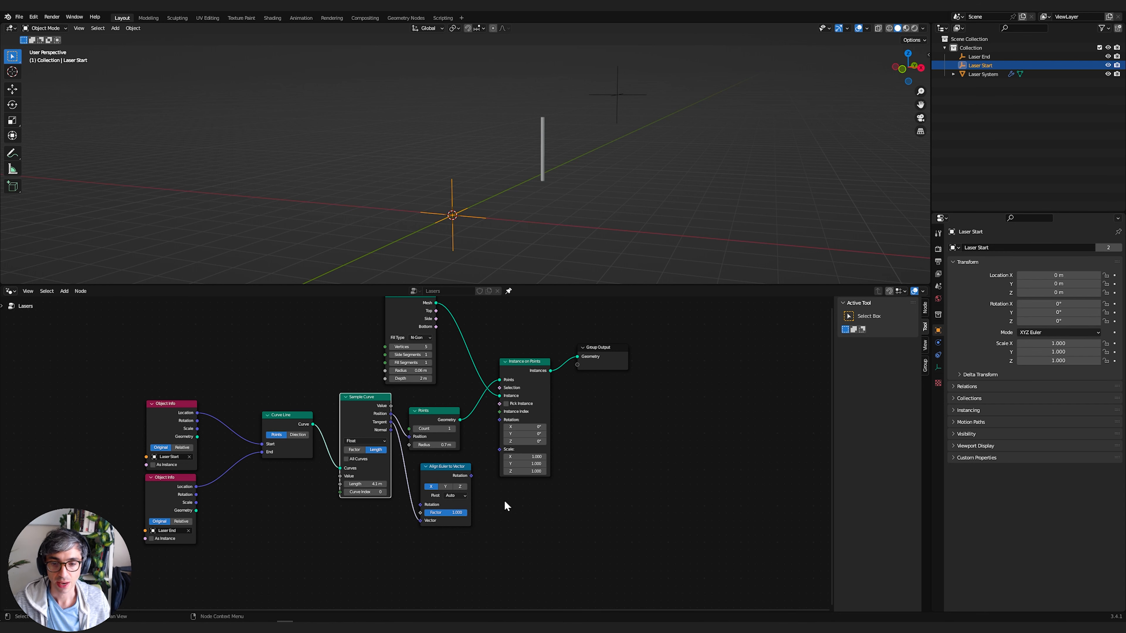
left_click(463, 500)
scroll(470, 492, "up", 2)
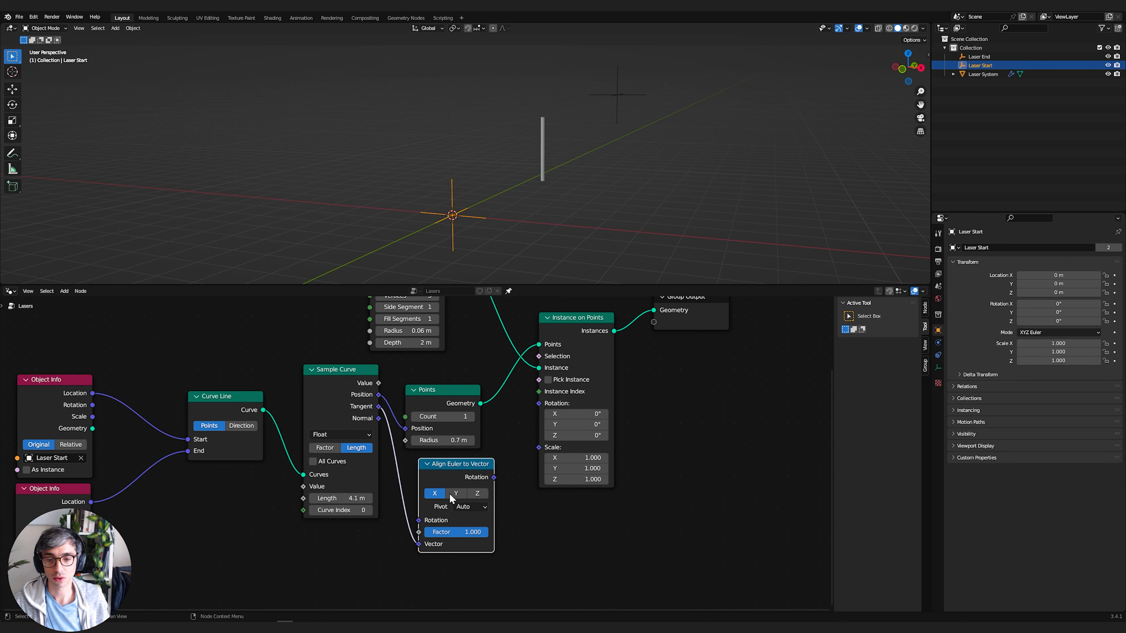
- Connect the aligned Rotation output to the Rotation input of Instance on Points and set the alignment axis to Z
middle_click_drag(449, 494, 425, 523)
left_click_drag(469, 506, 514, 433)
middle_click_drag(497, 522, 503, 516)
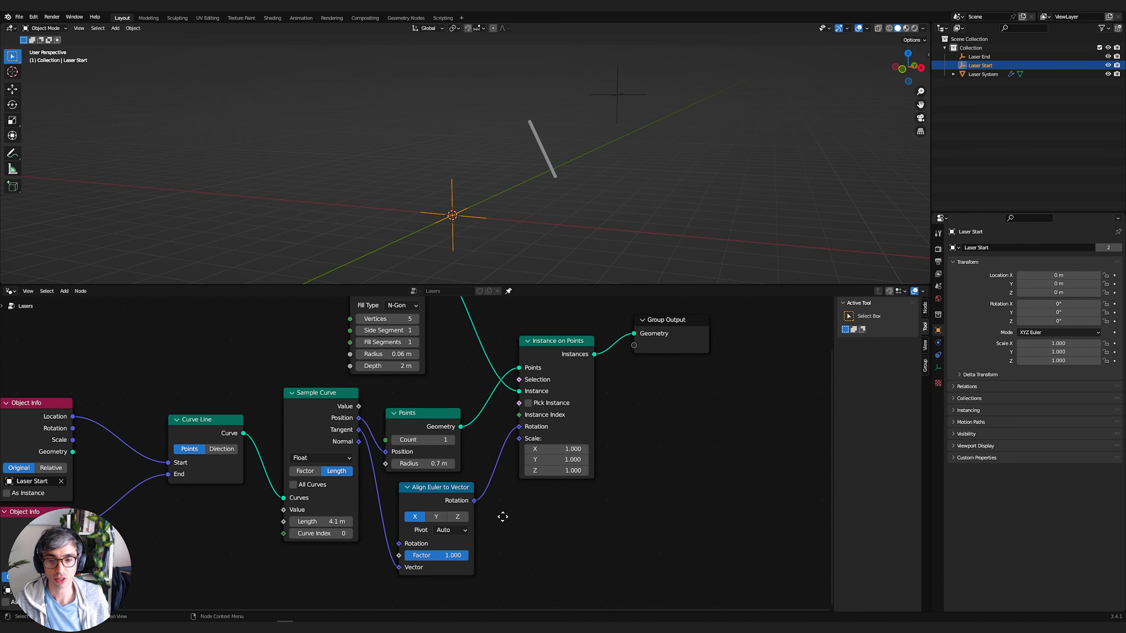
left_click(435, 516)
left_click(457, 517)
- Move the Laser End empty to about X 9.7 m, Y 5.6 m, Z 2.9 m
middle_click_drag(550, 224, 550, 189)
left_click(497, 133)
key("g")
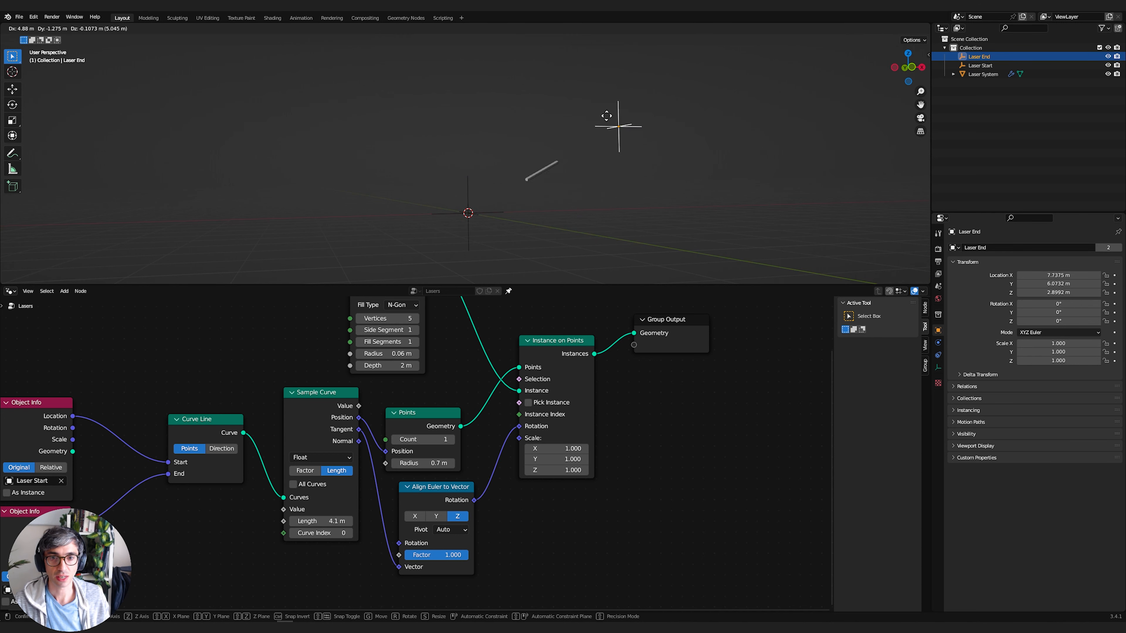
left_click(658, 116)
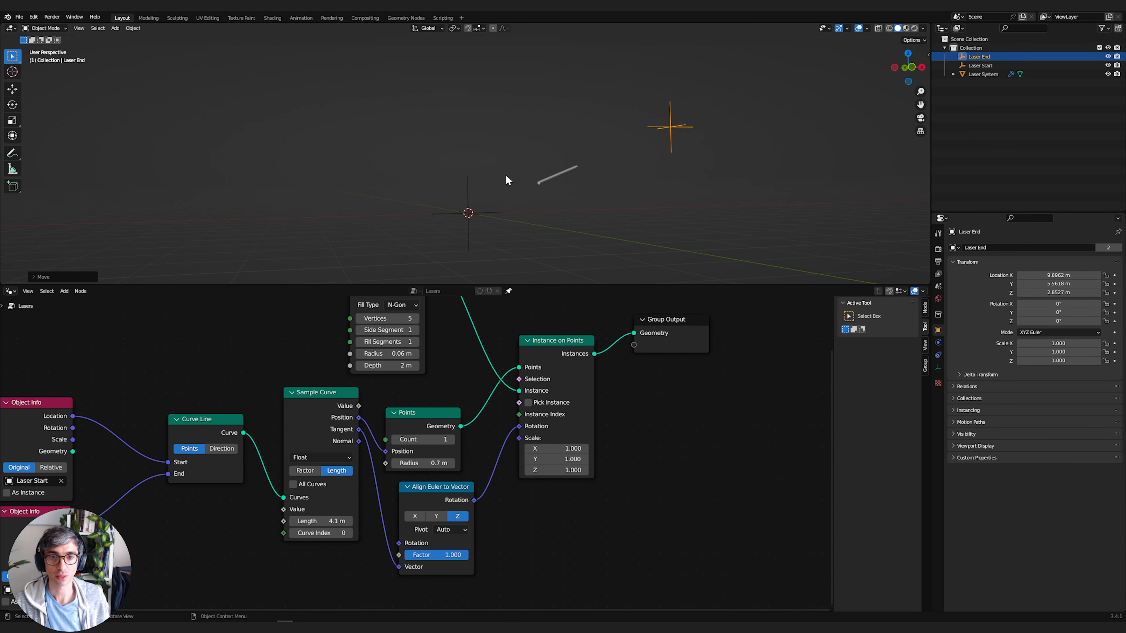
- Set the Sample Curve length to 0 m and select the Laser Start empty to inspect the cylinder's origin there
left_click_drag(318, 521, 271, 518)
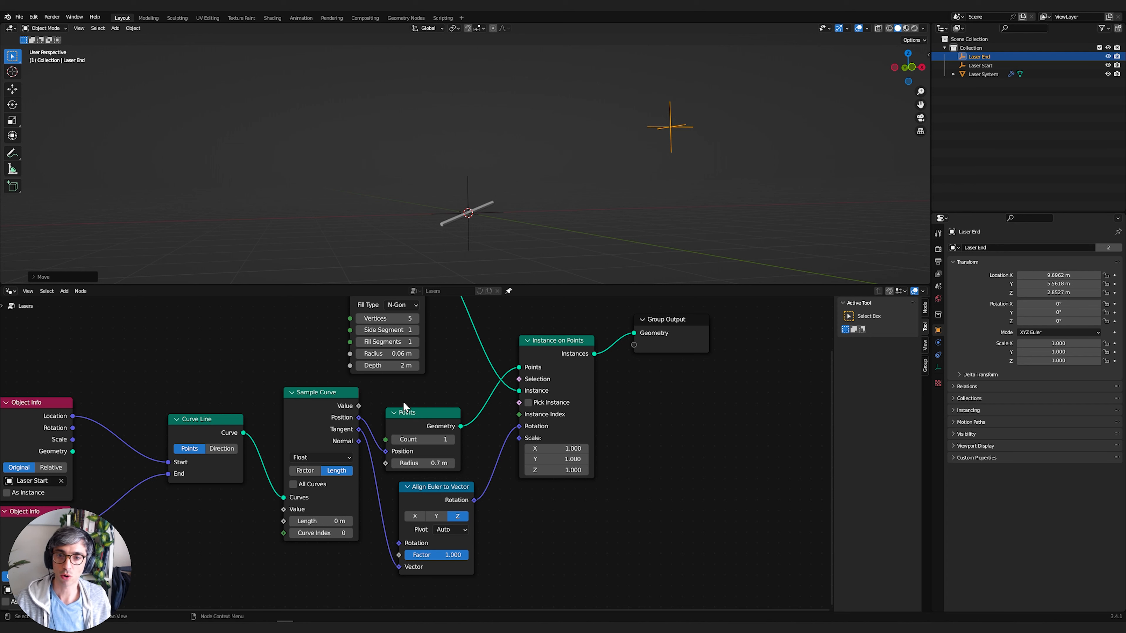
middle_click_drag(554, 249, 449, 216)
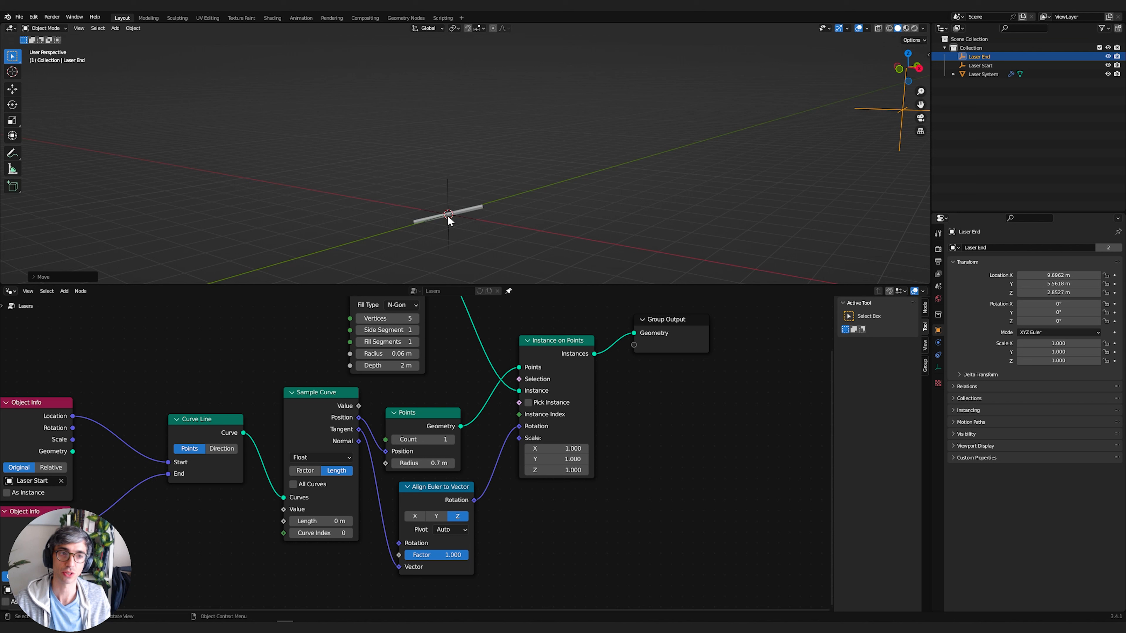
left_click(972, 67)
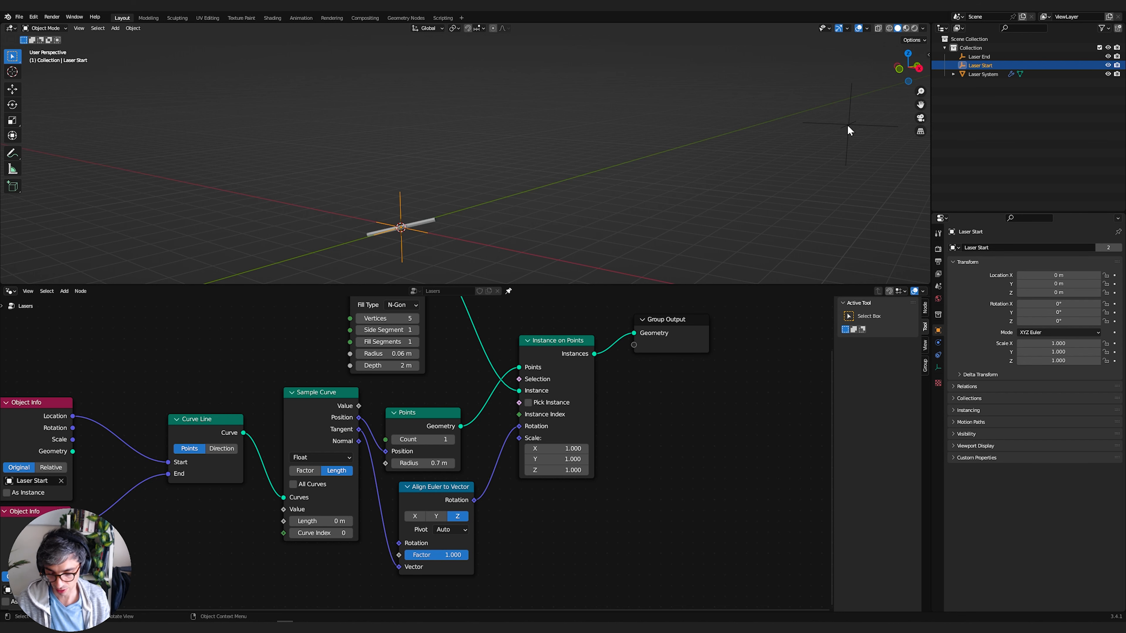
middle_click_drag(847, 130, 776, 173)
scroll(460, 354, "down", 2)
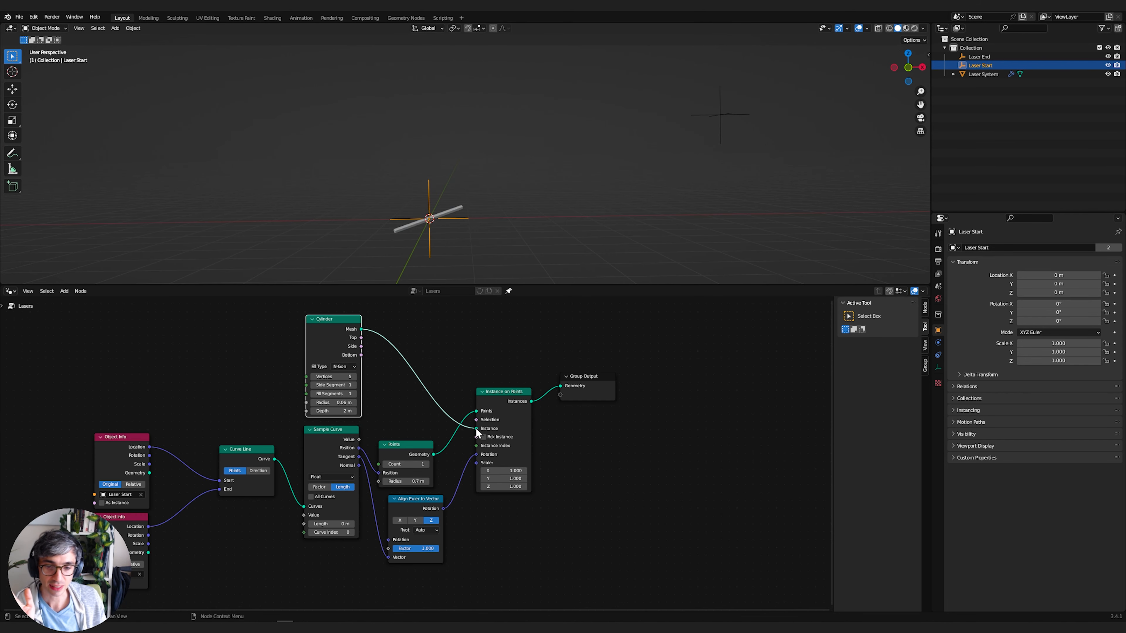
- Connect the Cylinder mesh directly to the Group Output and insert a Transform node into that link
left_click_drag(476, 428, 561, 386)
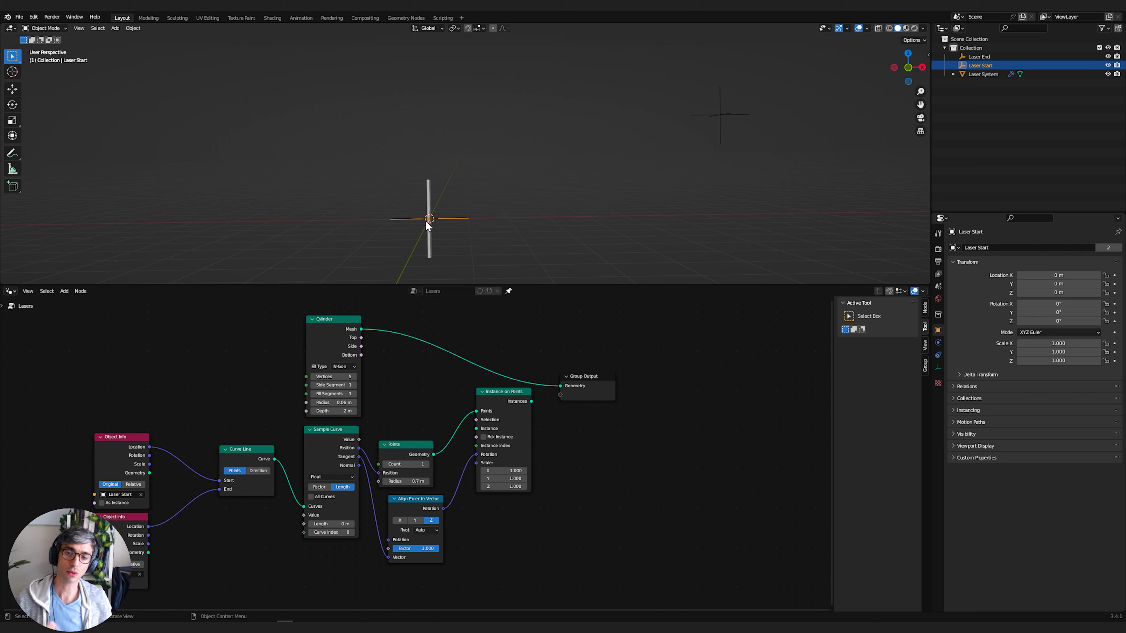
key("shift+a")
type("tra")
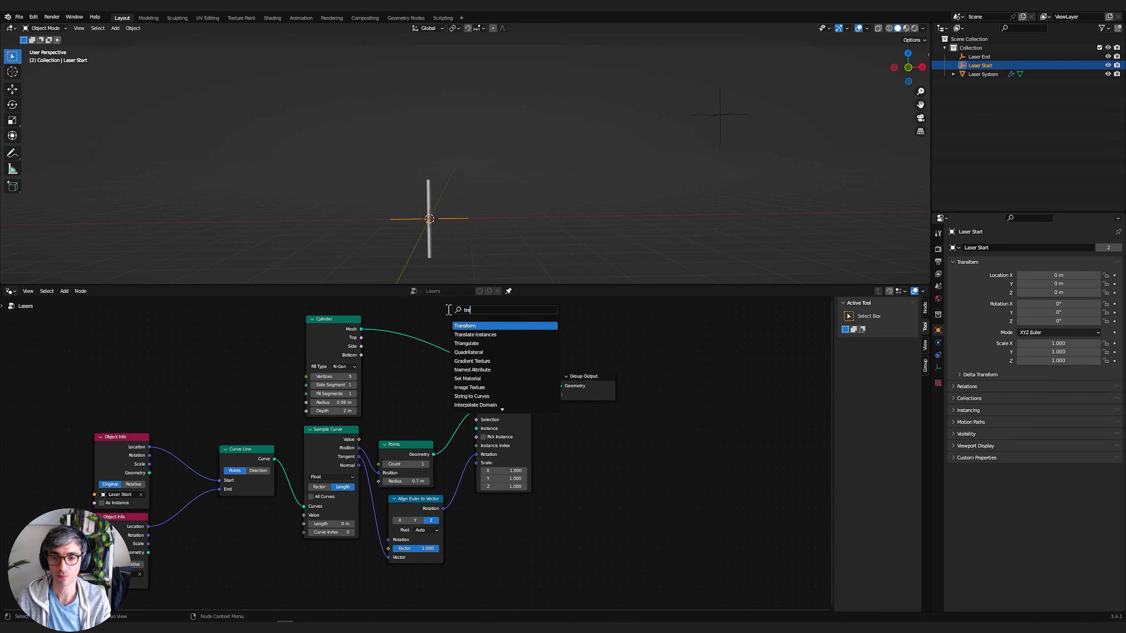
key("Return")
left_click(430, 410)
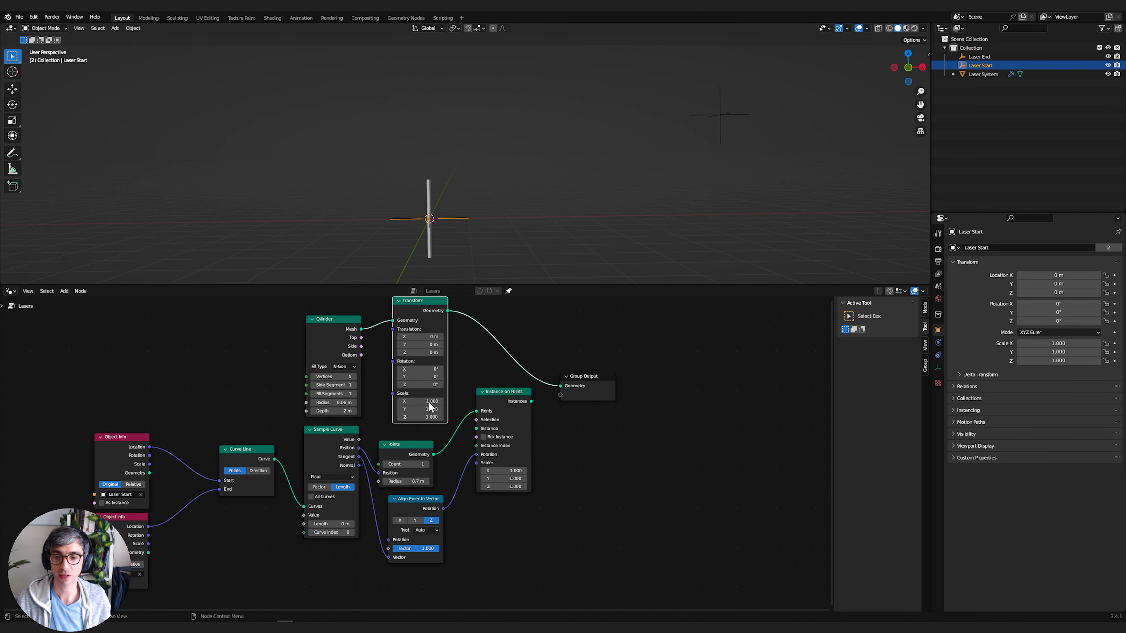
- Try reduced Z scales on the Transform node, ending at 0.8, to test how the cylinder scales about its origin
left_click(433, 416)
type("0.1")
key("Return")
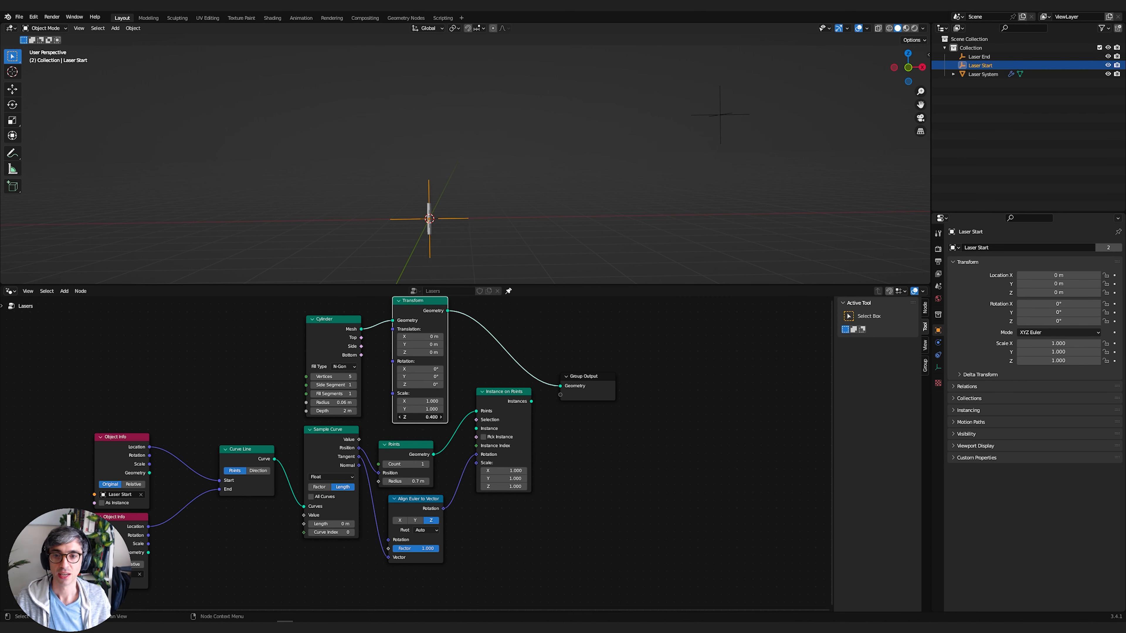
left_click_drag(421, 417, 443, 417)
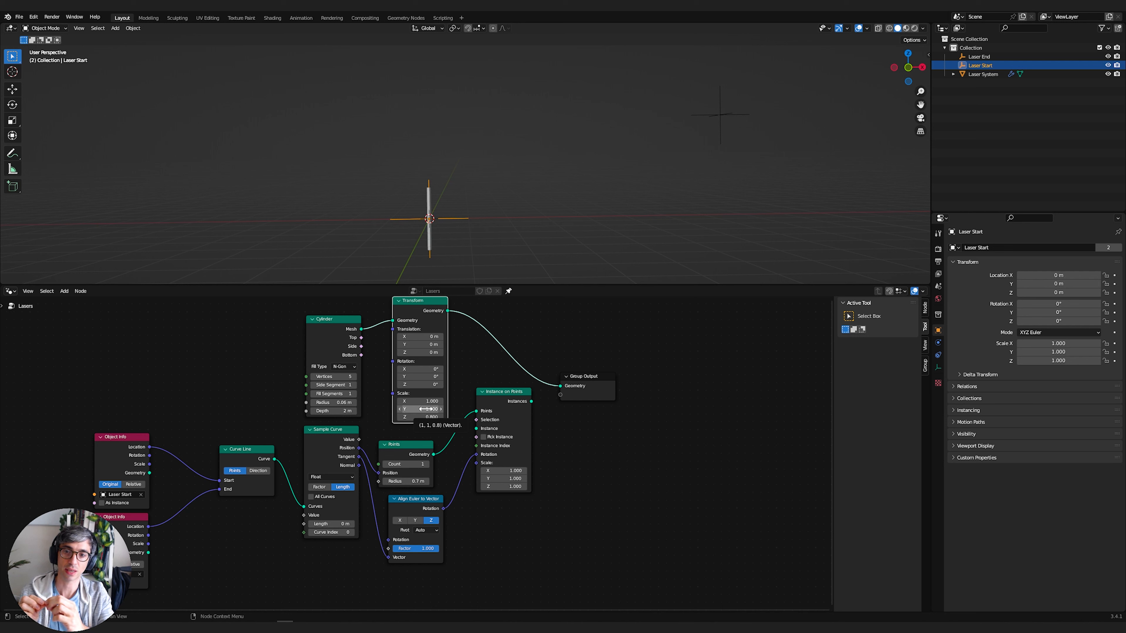
left_click(479, 365)
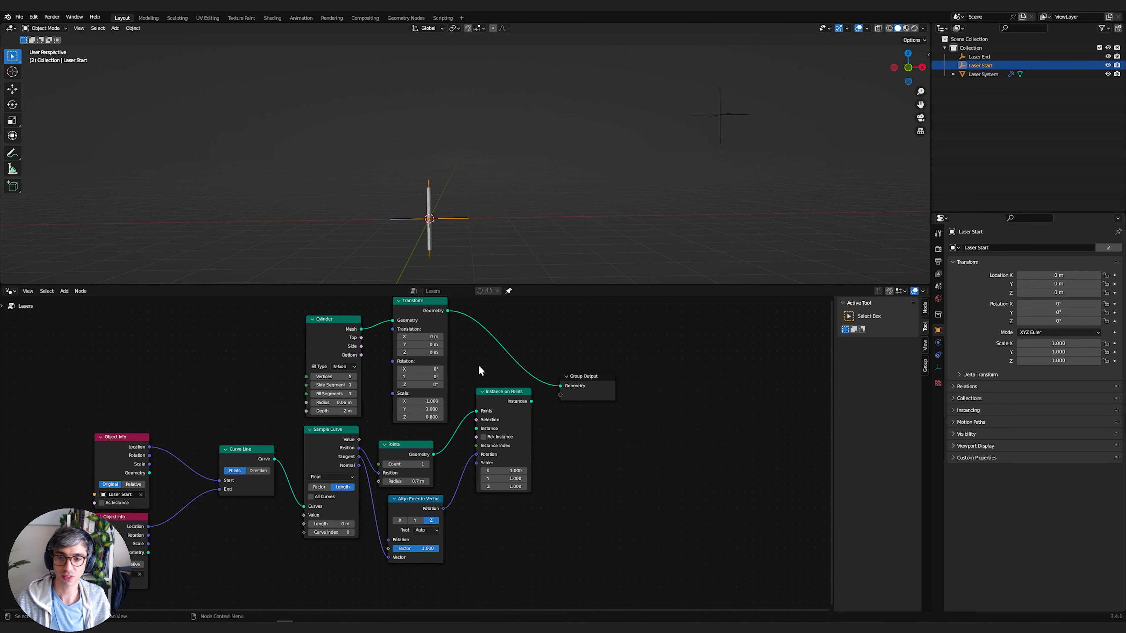
- Bypass the Transform node by linking the Cylinder mesh to Instance on Points, and send its instances to the Group Output
left_click(429, 312)
left_click_drag(393, 321, 476, 428)
left_click_drag(532, 401, 560, 386)
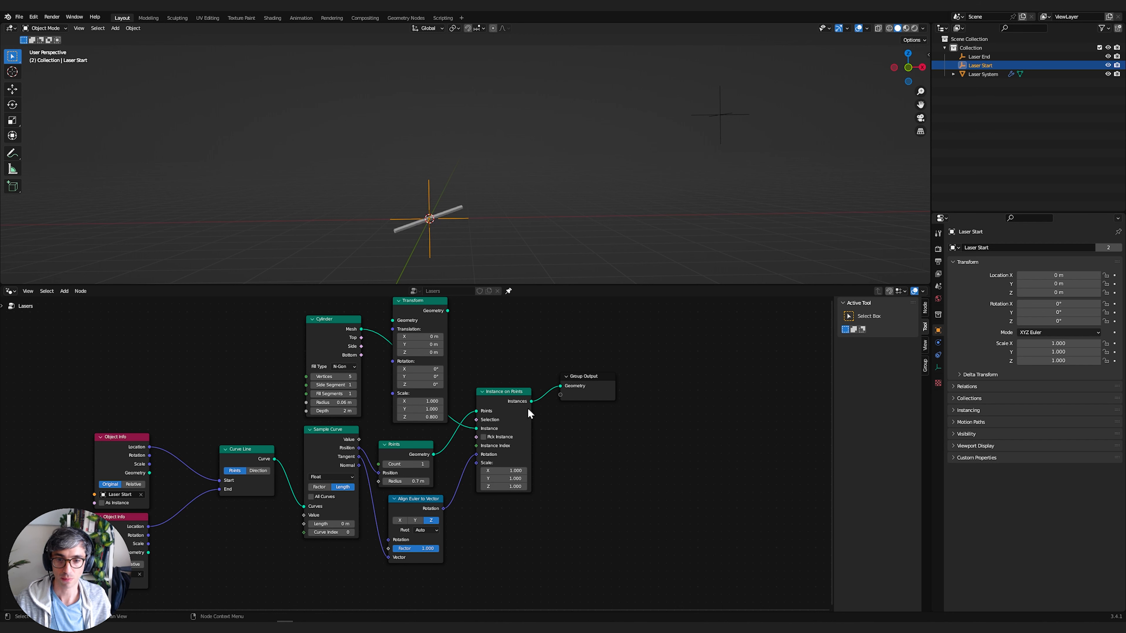
- Set the Sample Curve length to 1 m so the cylinder begins at Laser Start, and select the Laser System object
left_click_drag(505, 486, 530, 486)
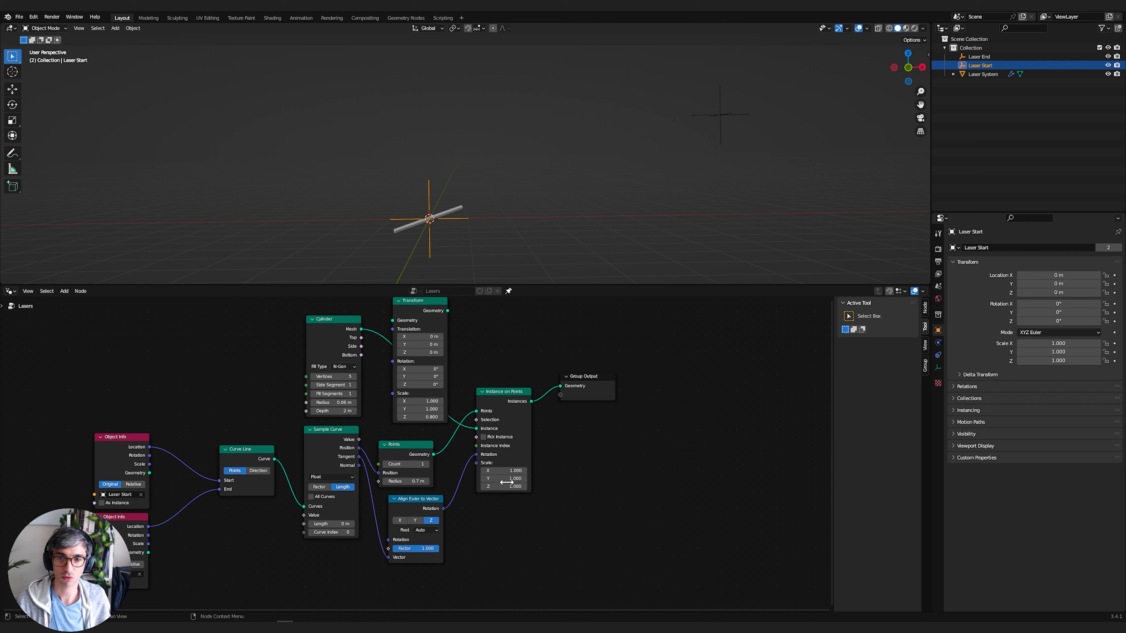
mouse_move(337, 523)
left_mouse_down()
mouse_move(372, 524)
mouse_move(329, 522)
left_mouse_up()
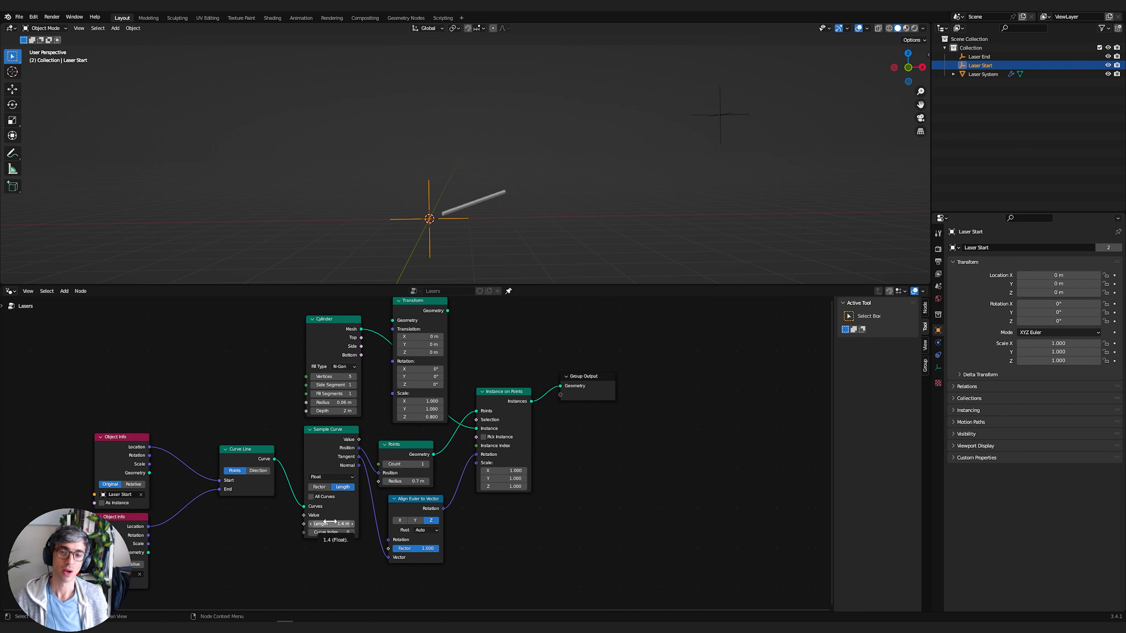
left_click_drag(331, 523, 314, 523)
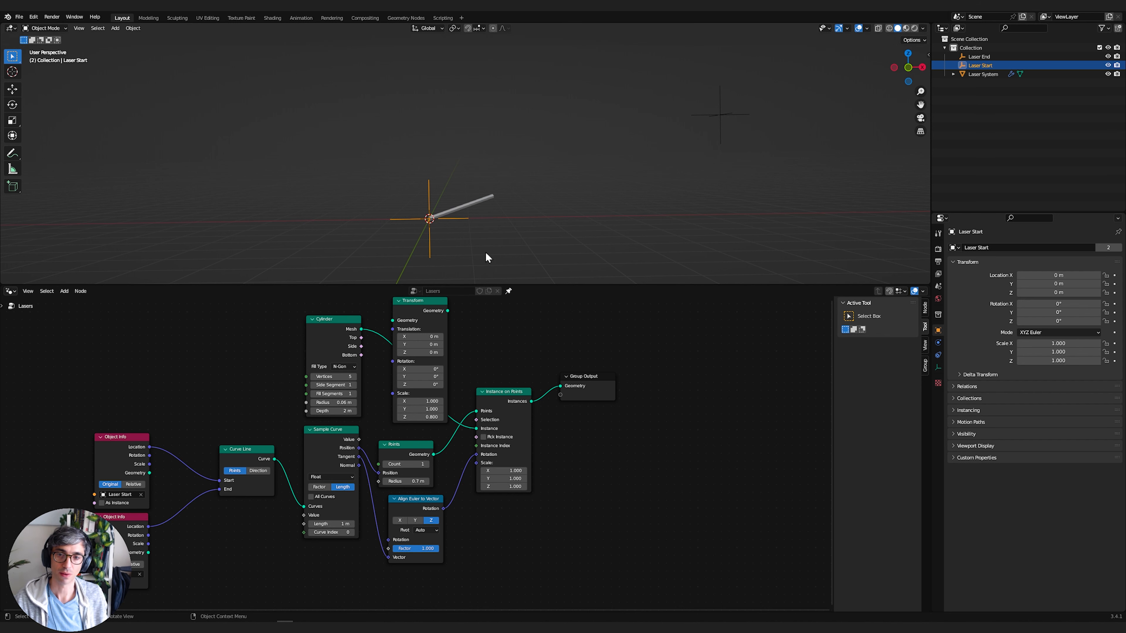
left_click(500, 196)
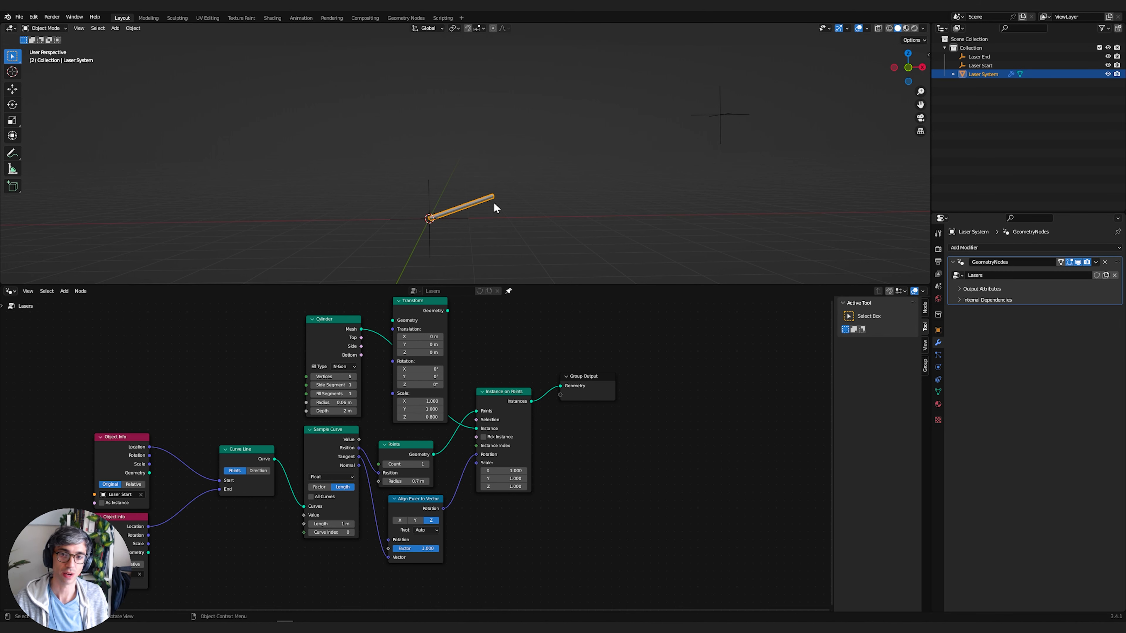
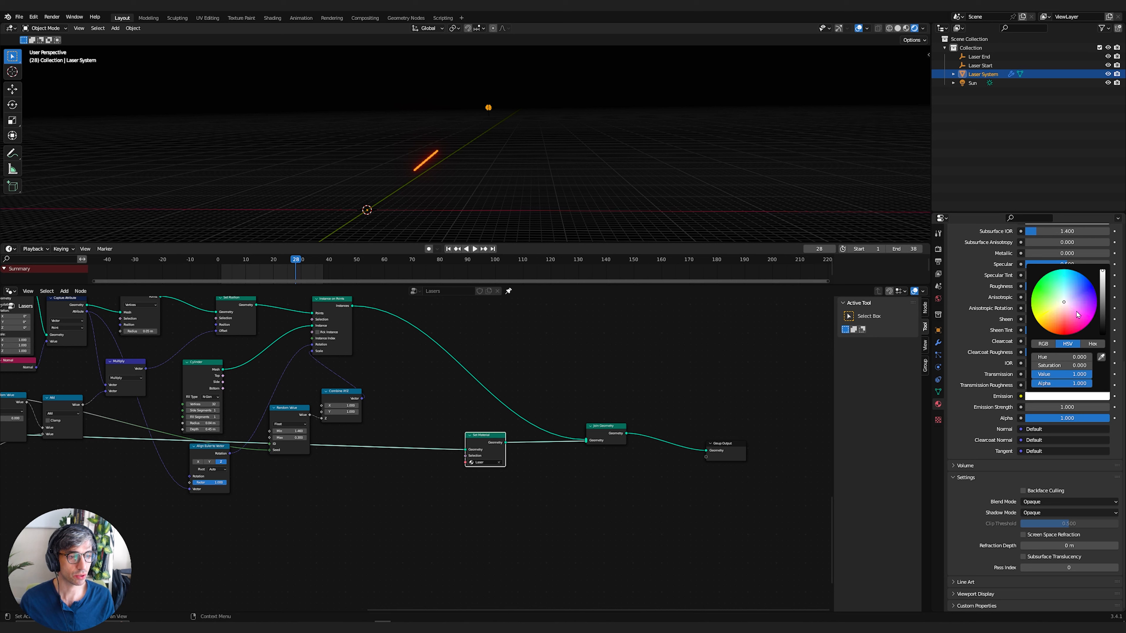
- Give the material a pale orange emission with hue about 0.09 and strength 10, and select the Set Material node
left_click(1062, 306)
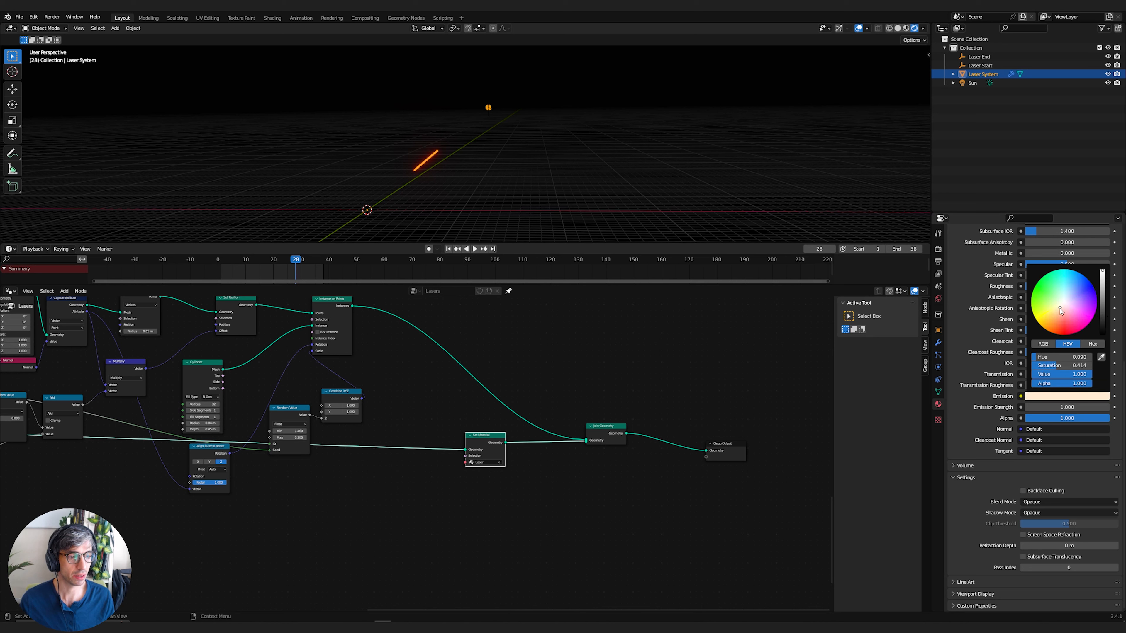
double_click(1066, 406)
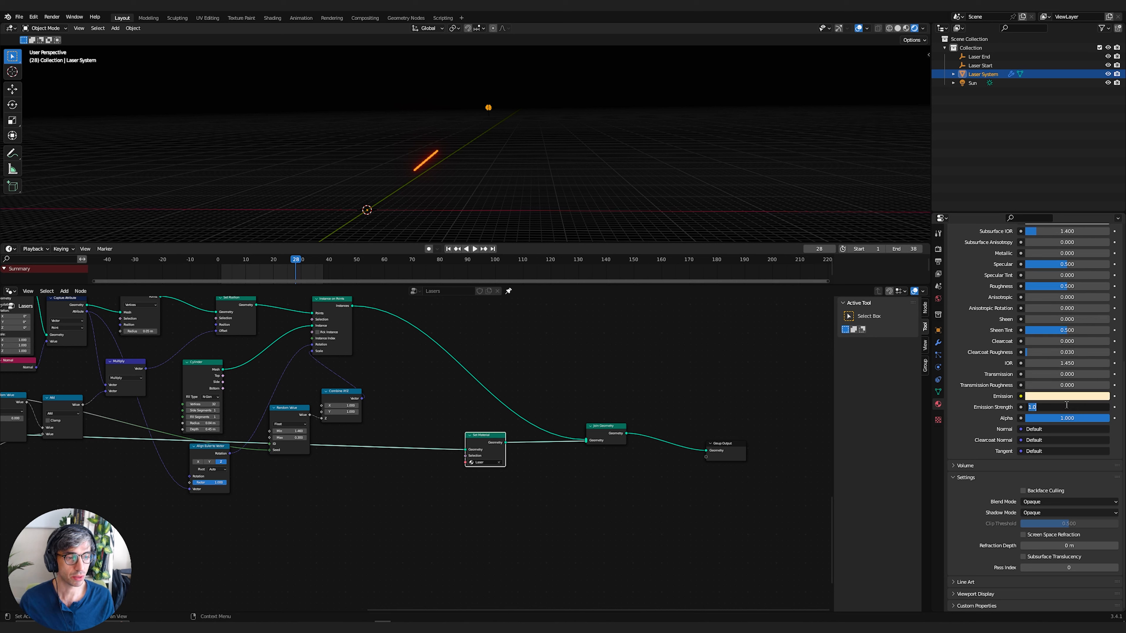
type("10")
key("Return")
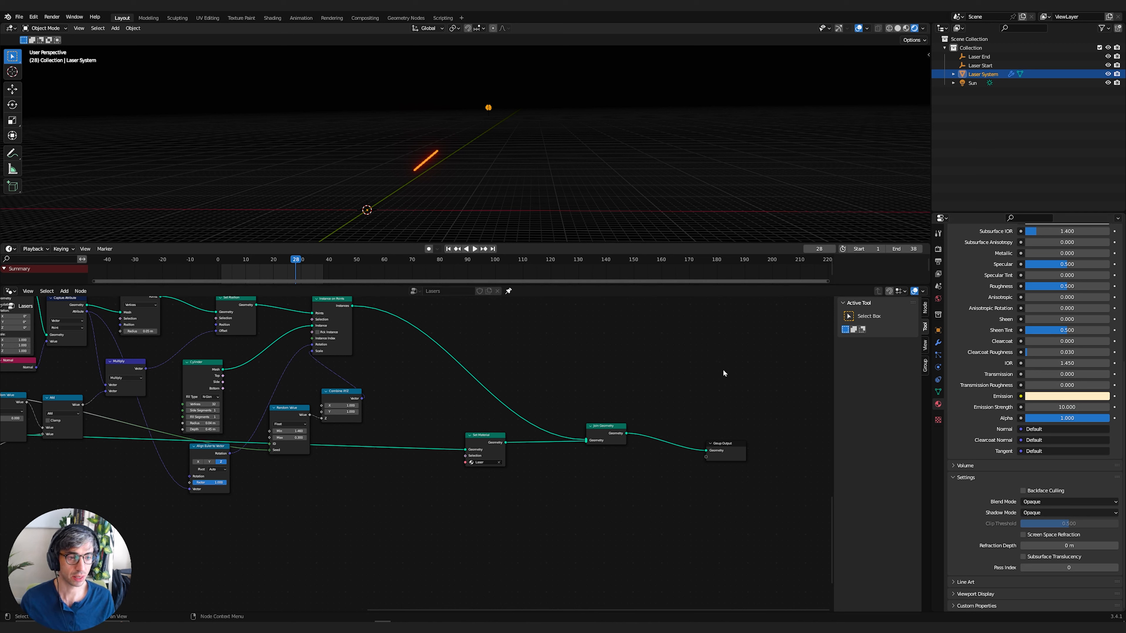
left_click(474, 438)
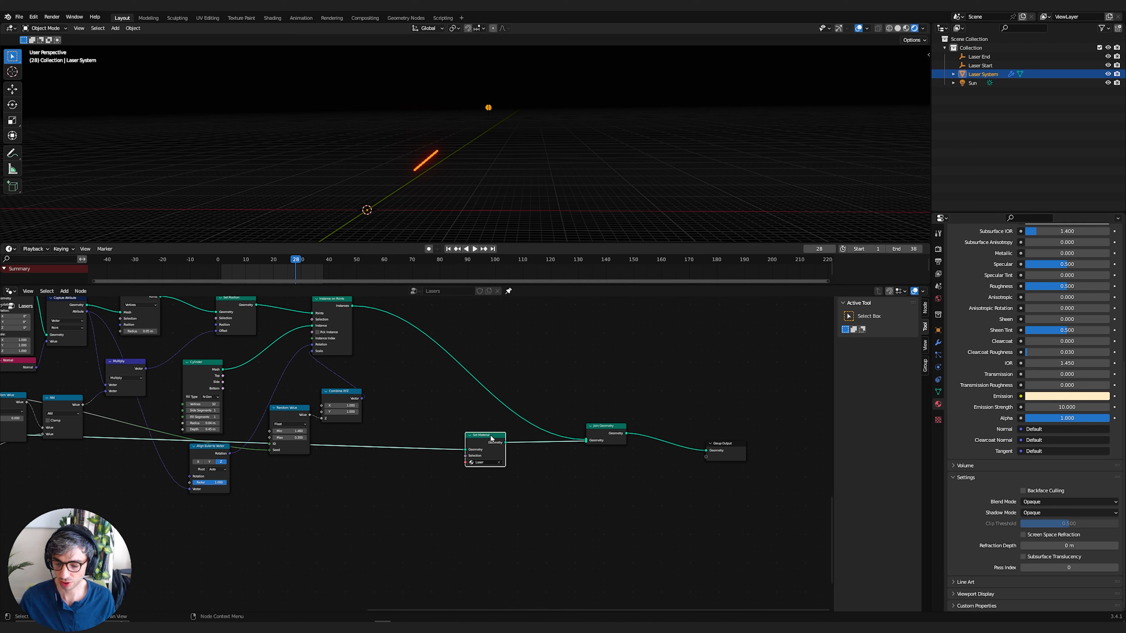
- Duplicate the Set Material node onto the link between the spark Instance on Points and Join Geometry, and assign the sparks material
key("shift+d")
left_click(487, 365)
left_click(476, 388)
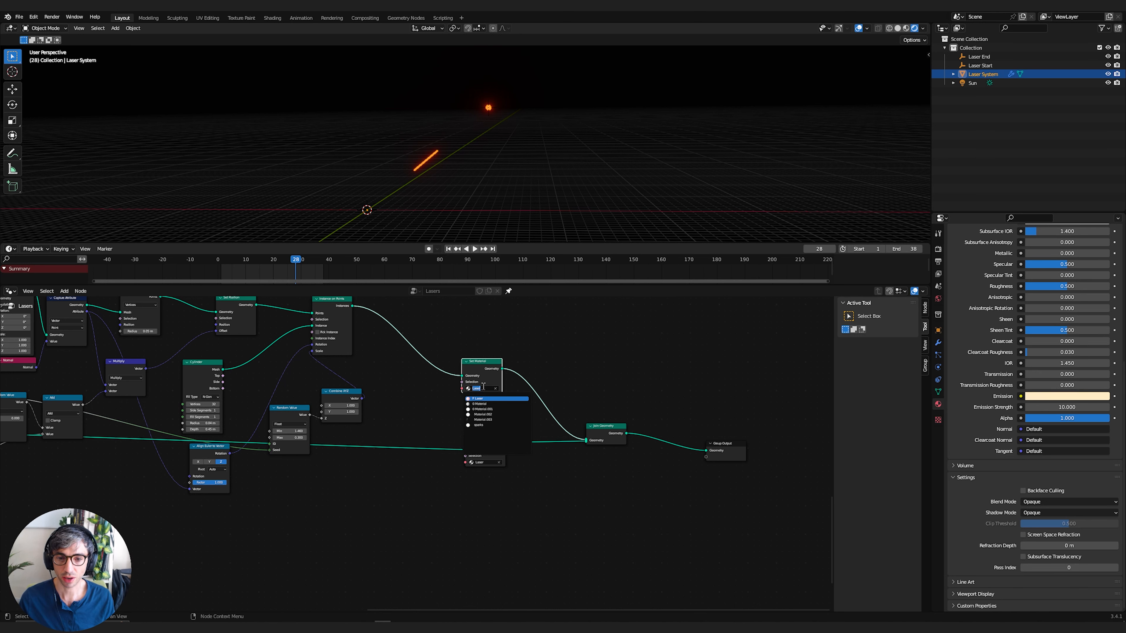
left_click(492, 425)
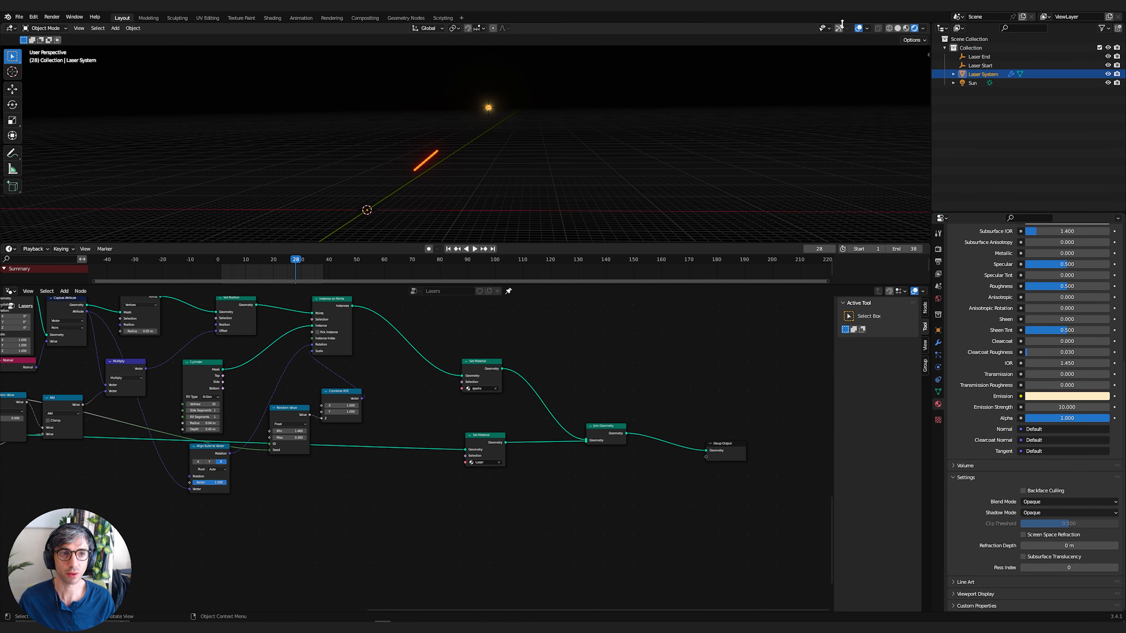
- Hide the viewport overlays and scrub the travel Value node to preview the beam hitting Laser End
key("shift+alt+z")
middle_click_drag(265, 396, 518, 396)
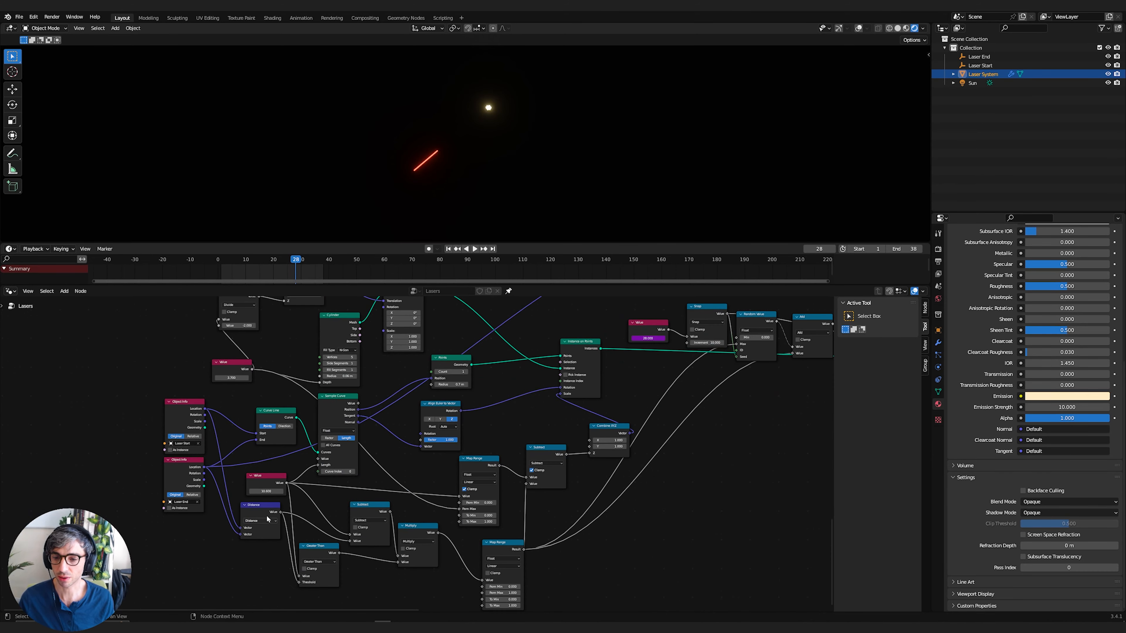
mouse_move(266, 491)
left_mouse_down()
mouse_move(253, 492)
mouse_move(297, 492)
mouse_move(287, 491)
left_mouse_up()
- Move the Laser End empty around the scene to test how the beam and sparks follow it
left_click(979, 57)
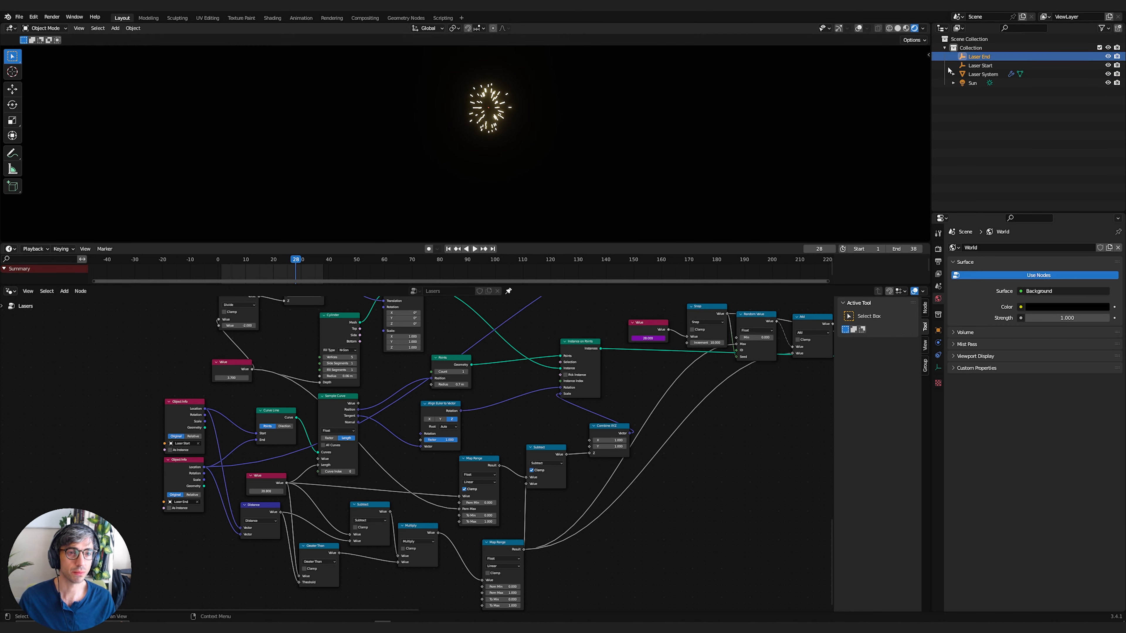
key("g")
left_click(784, 108)
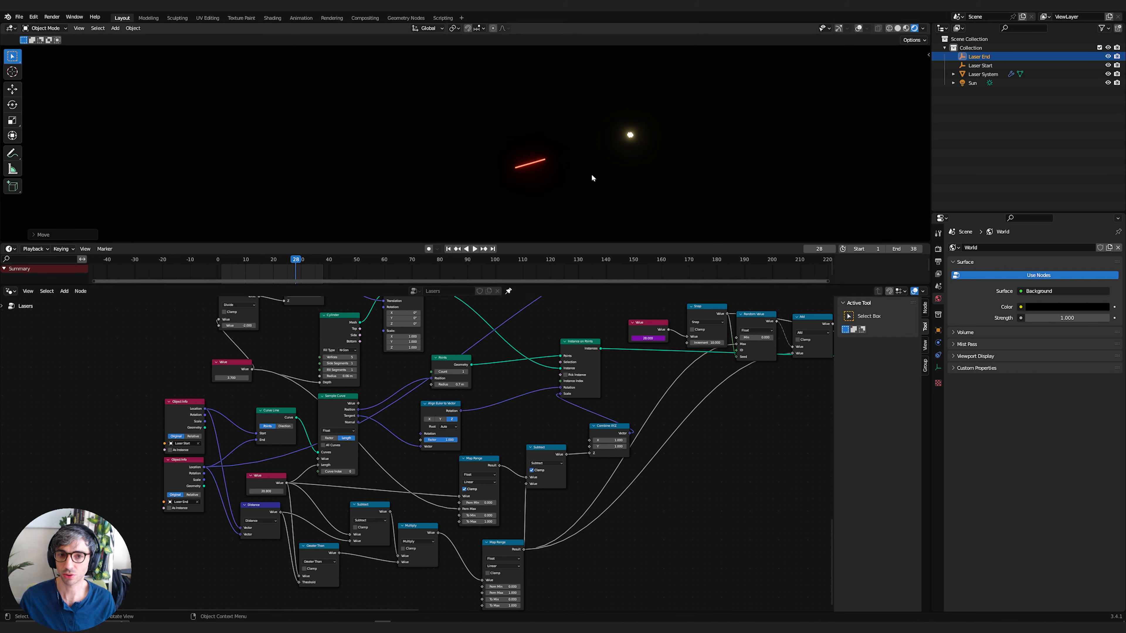
key("g")
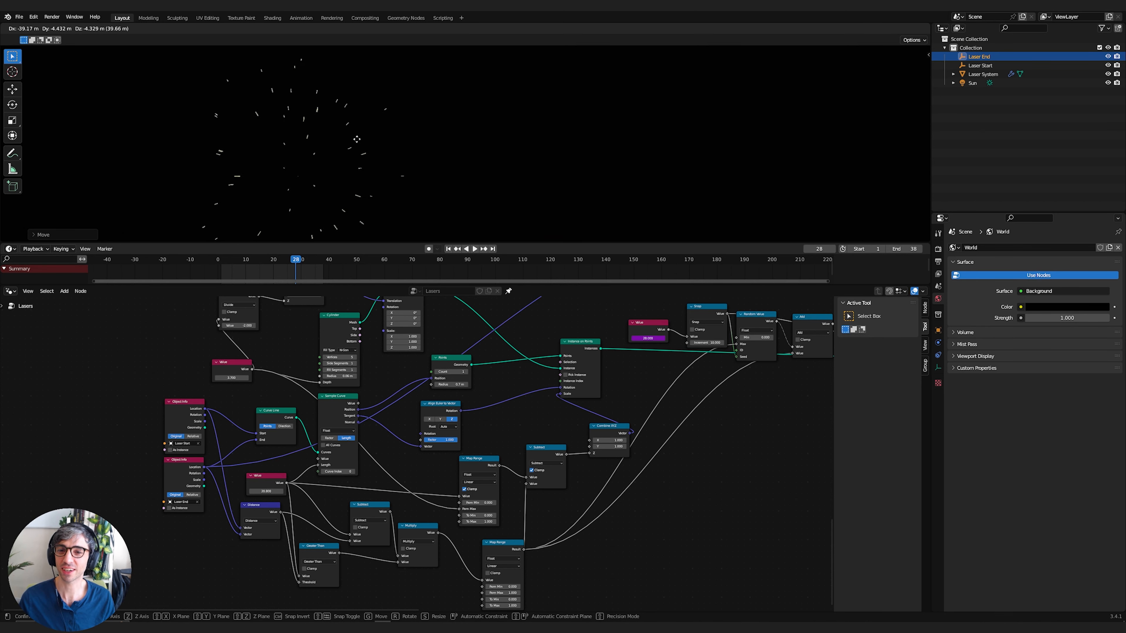
- Reposition the spark branch's Random Value and Combine XYZ nodes below the Align Euler to Vector node
left_click(382, 509)
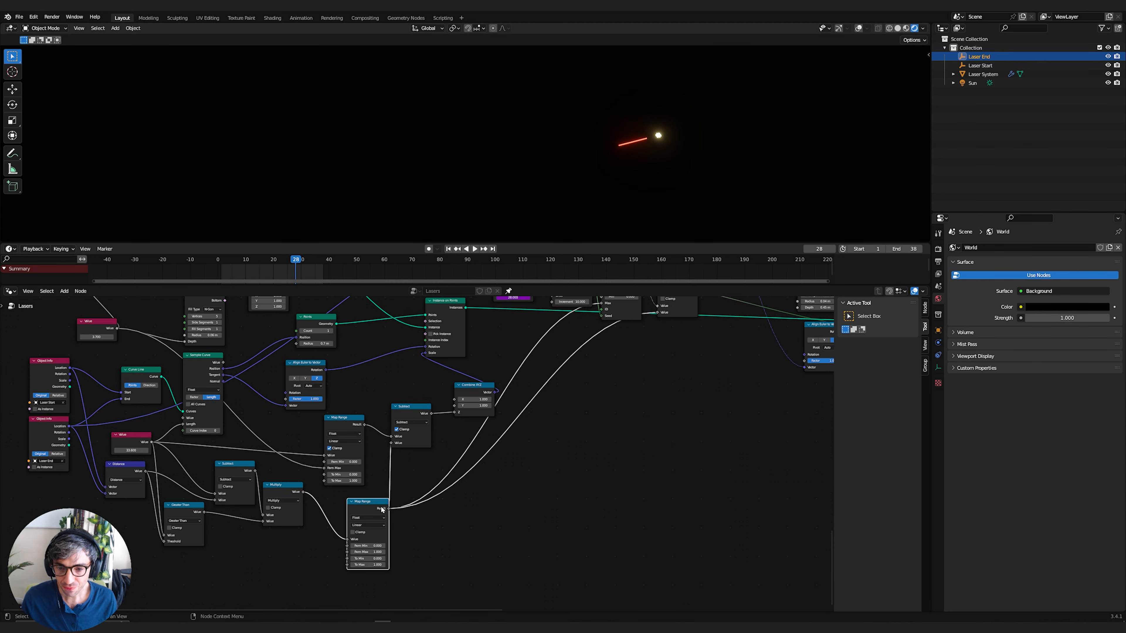
left_click_drag(382, 509, 379, 510)
middle_click_drag(493, 488, 362, 555)
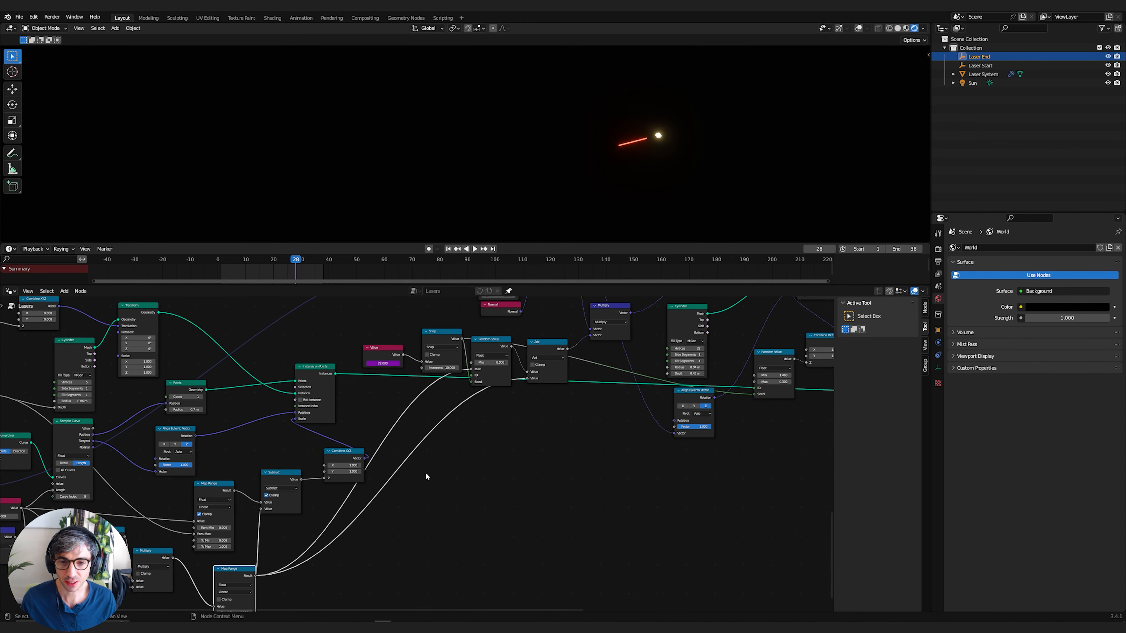
middle_click_drag(512, 427, 461, 519)
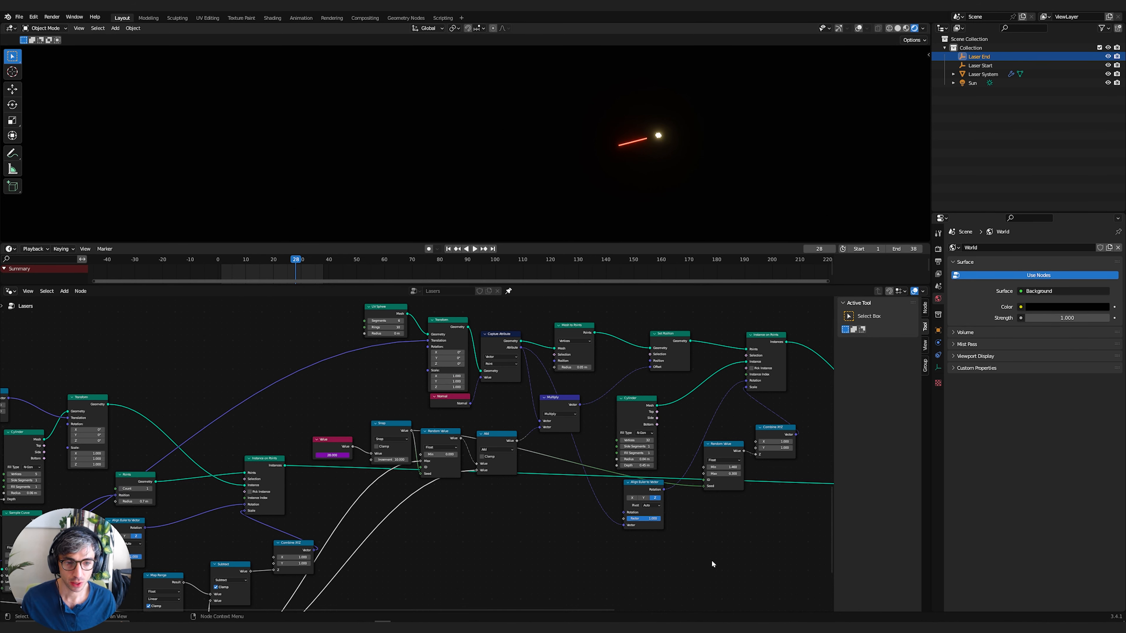
middle_click_drag(710, 561, 590, 560)
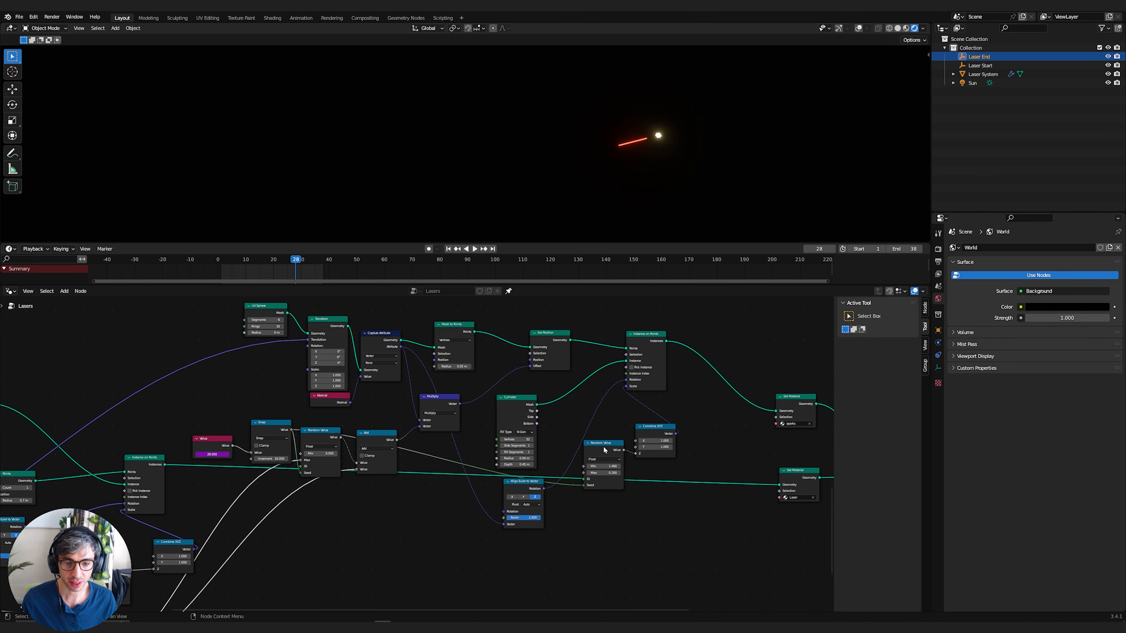
left_click_drag(603, 449, 545, 553)
left_click_drag(646, 453, 612, 553)
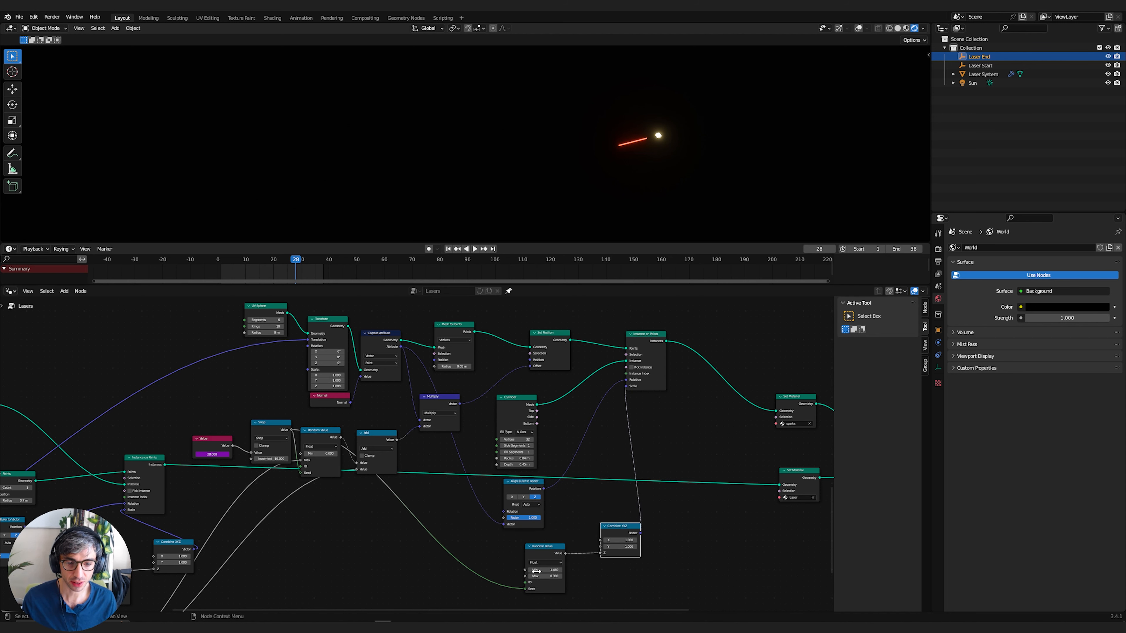
middle_click_drag(626, 527, 593, 538)
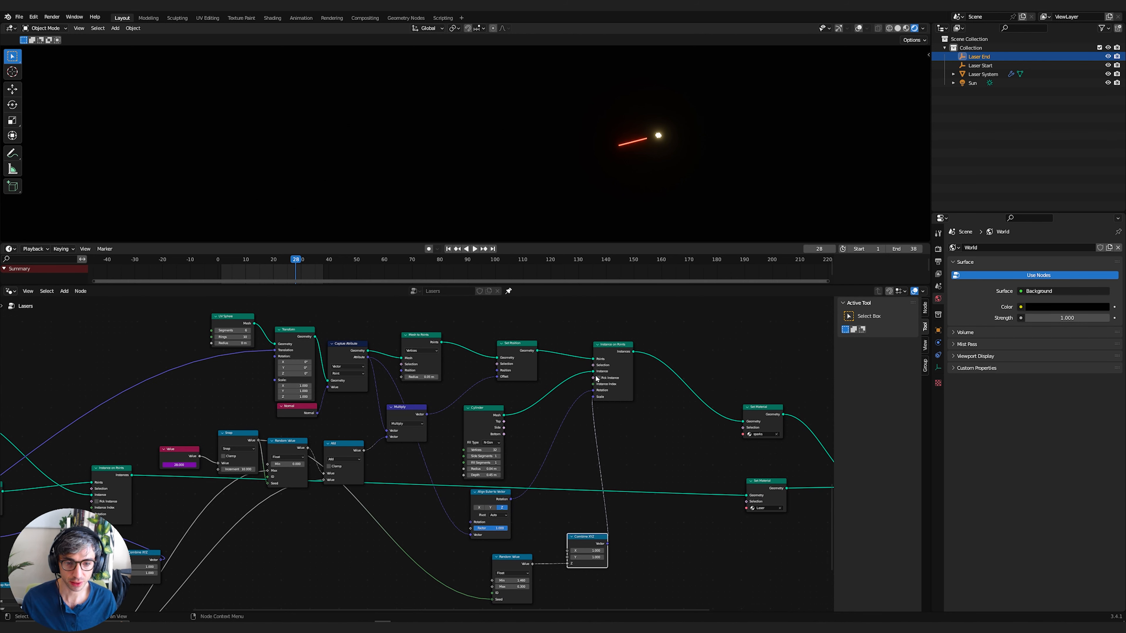
- Insert a Vector Math node set to Multiply between Combine XYZ and the Scale input of the spark Instance on Points
middle_click_drag(625, 431, 655, 405)
left_click(658, 434)
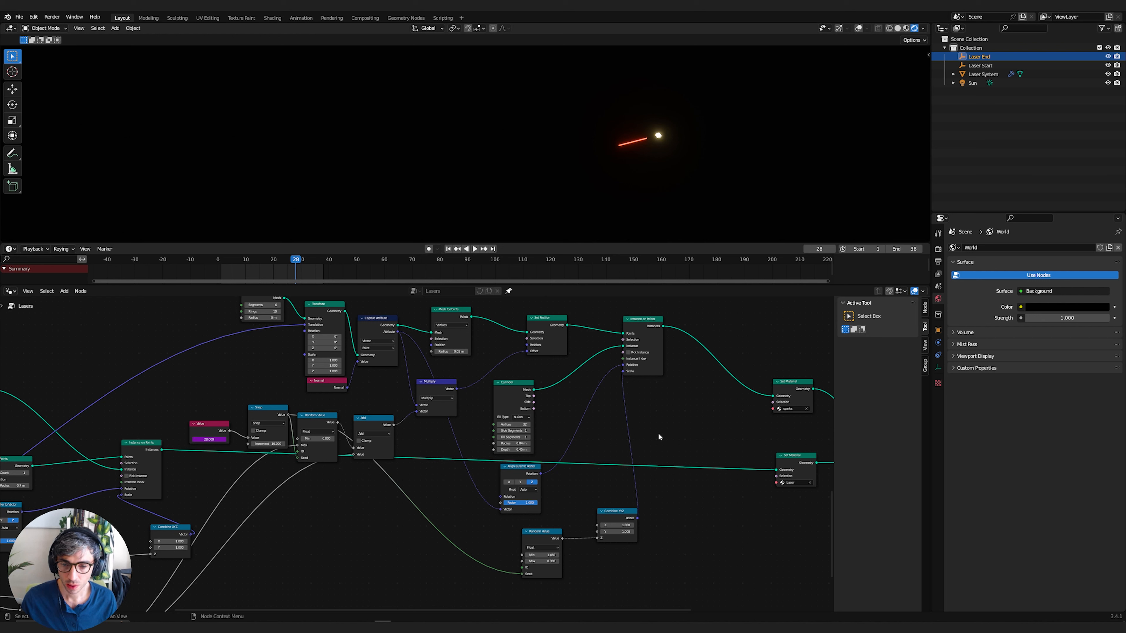
key("shift+a")
type("vec")
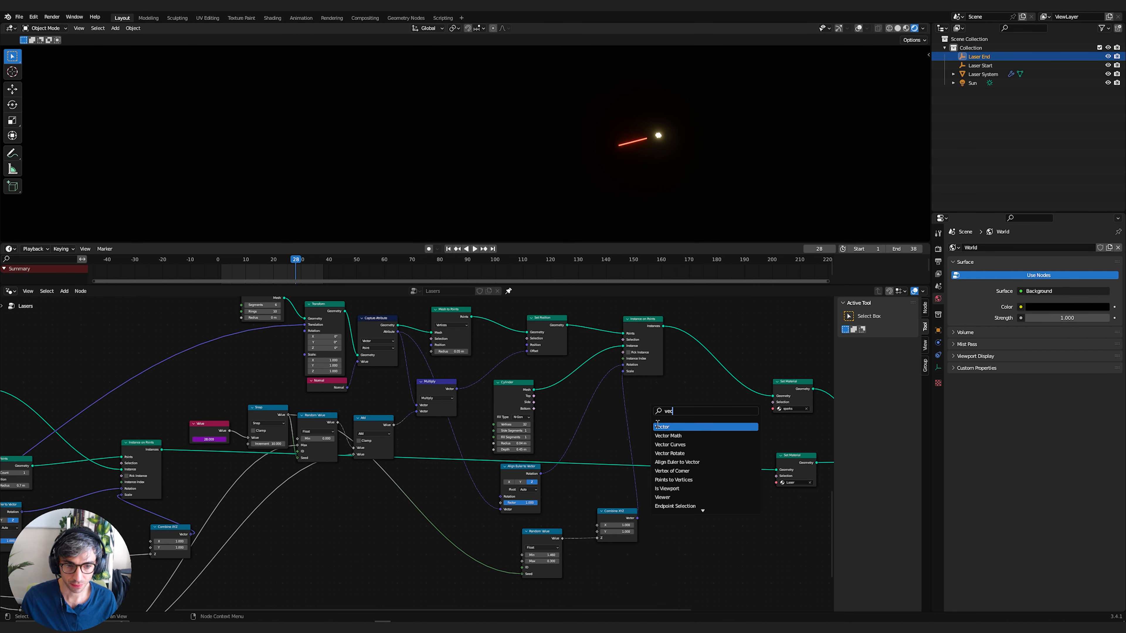
left_click(667, 436)
left_click(680, 397)
left_click(681, 407)
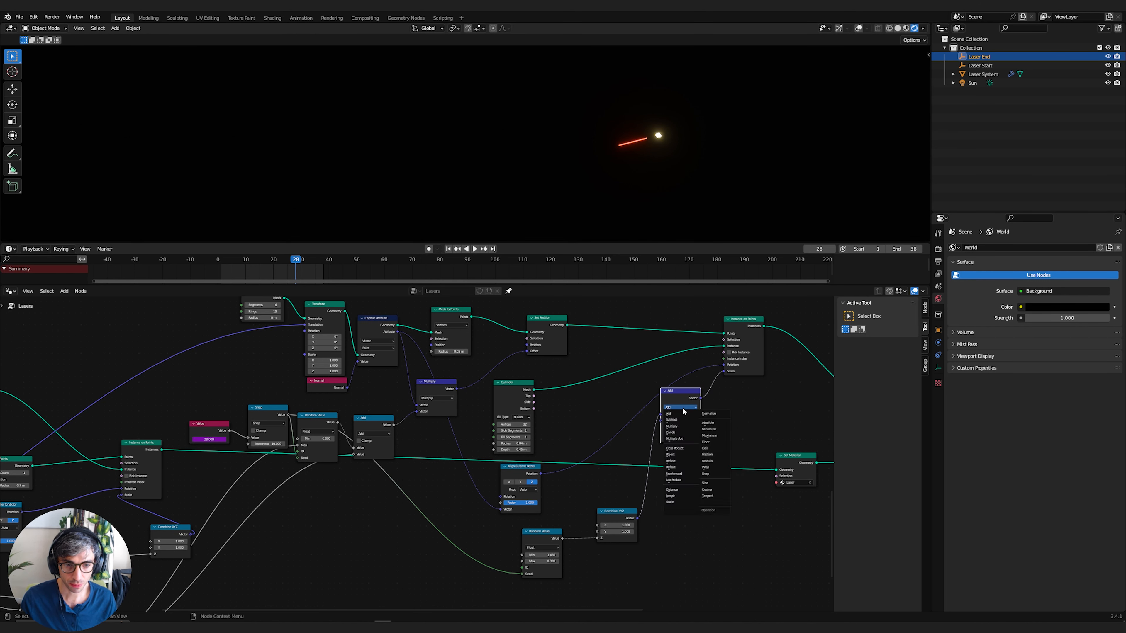
left_click(680, 427)
scroll(681, 416, "up", 2)
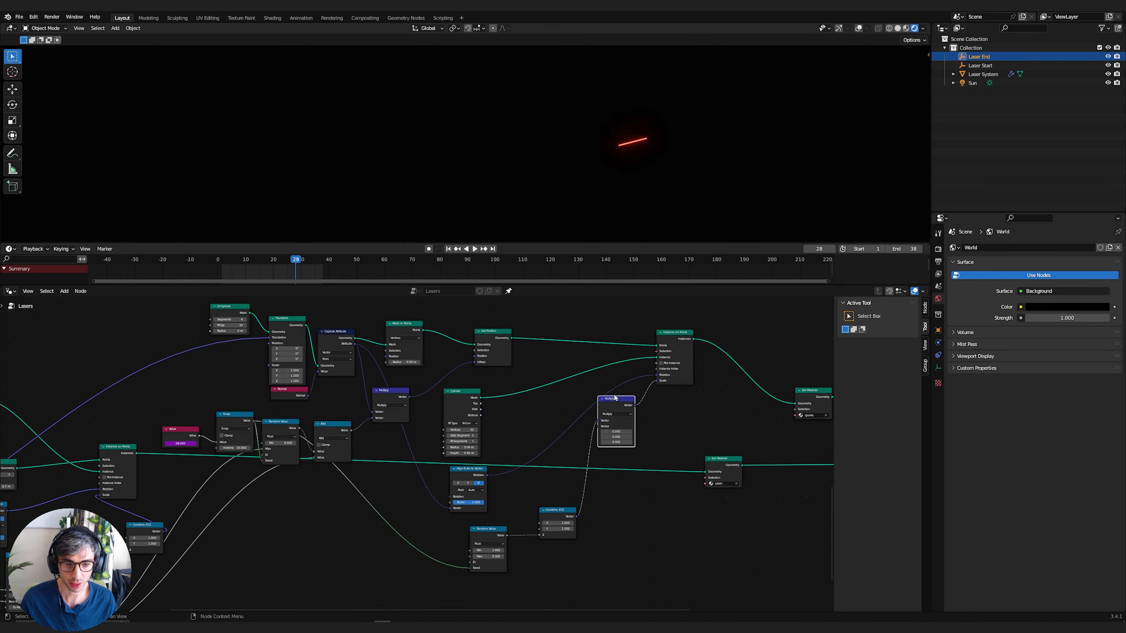
left_click_drag(709, 420, 712, 421)
middle_click_drag(630, 486, 660, 465)
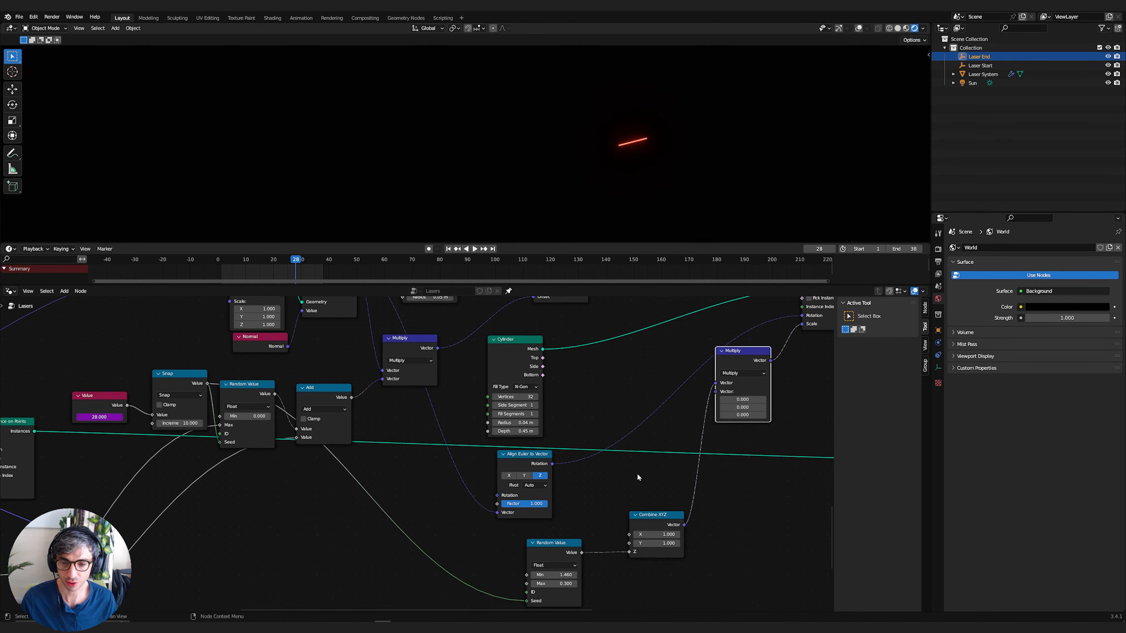
- Add a Math node set to Greater Than in the free space beside the lower Map Range's output links
scroll(470, 491, "down", 3)
middle_click_drag(465, 492, 533, 456)
scroll(348, 493, "down", 1)
middle_click_drag(348, 493, 391, 474)
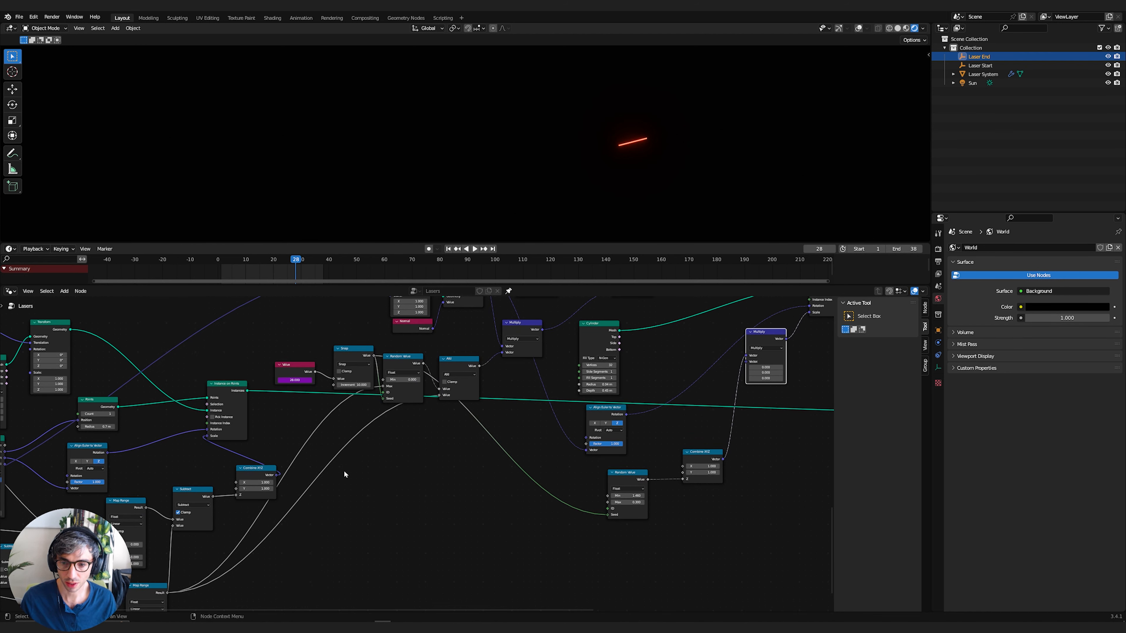
scroll(364, 512, "up", 1)
middle_click_drag(364, 512, 394, 468)
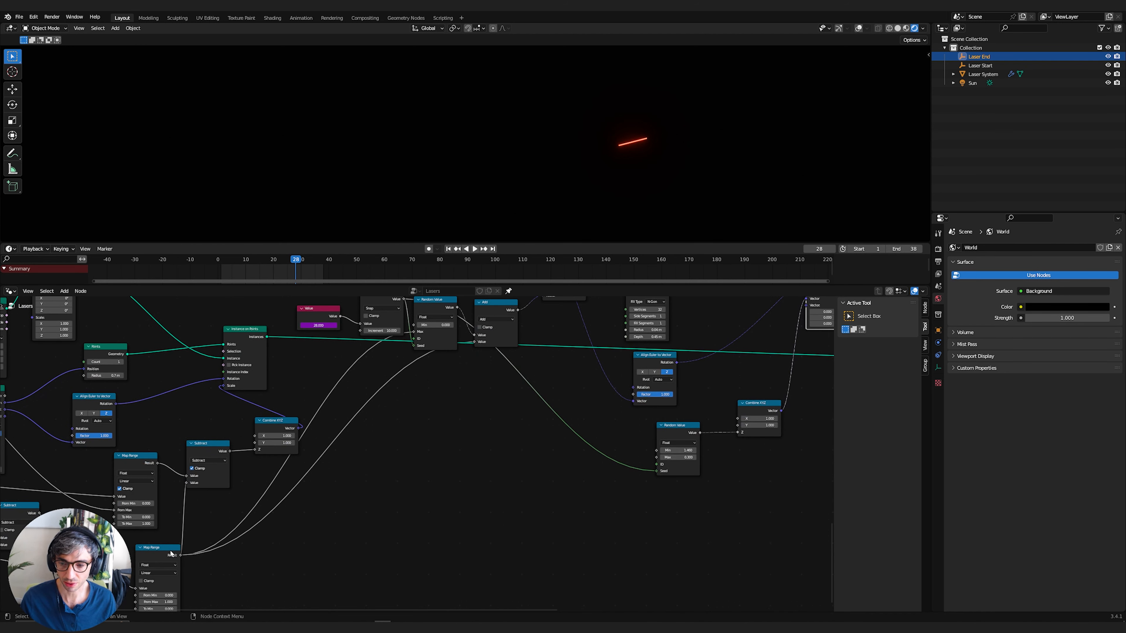
key("shift+a")
left_click(334, 407)
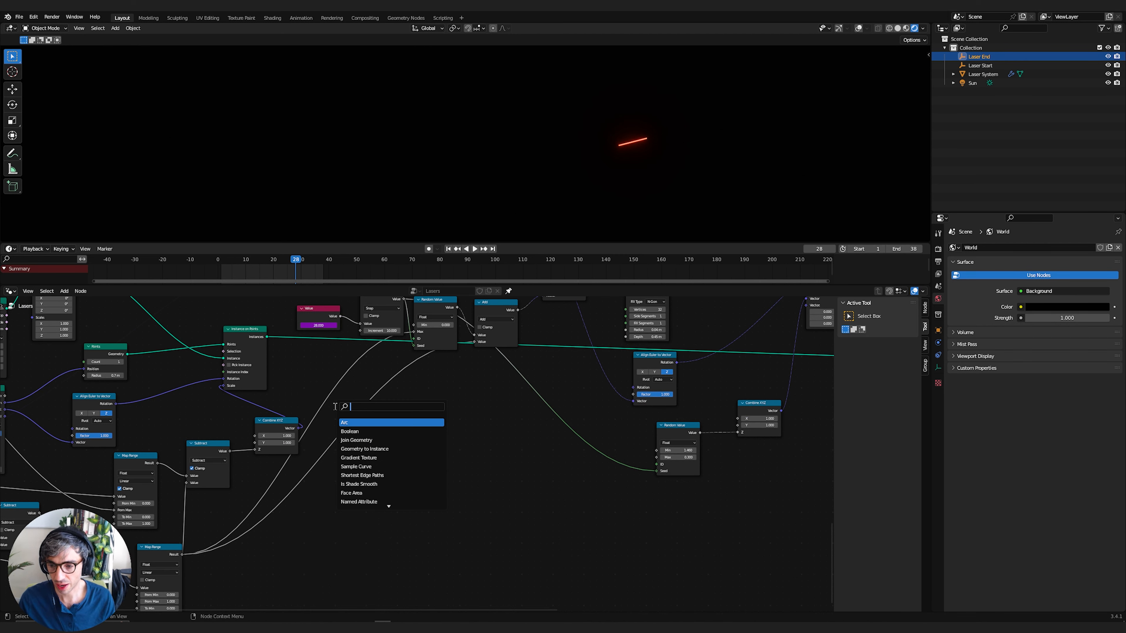
type("add")
key("Return")
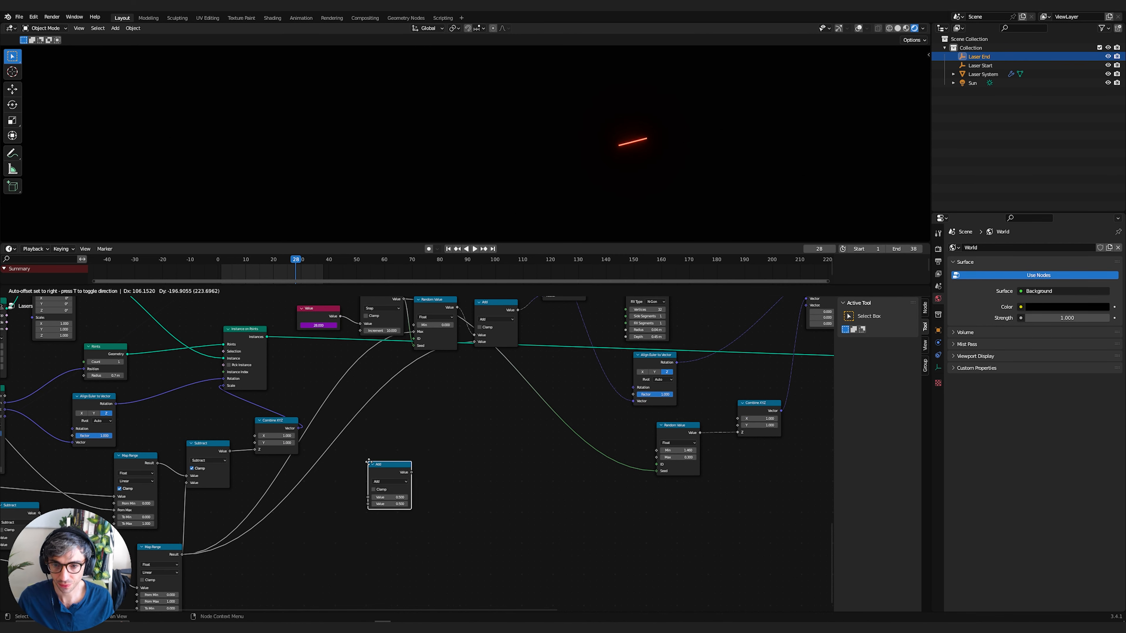
left_click(390, 481)
left_click(390, 474)
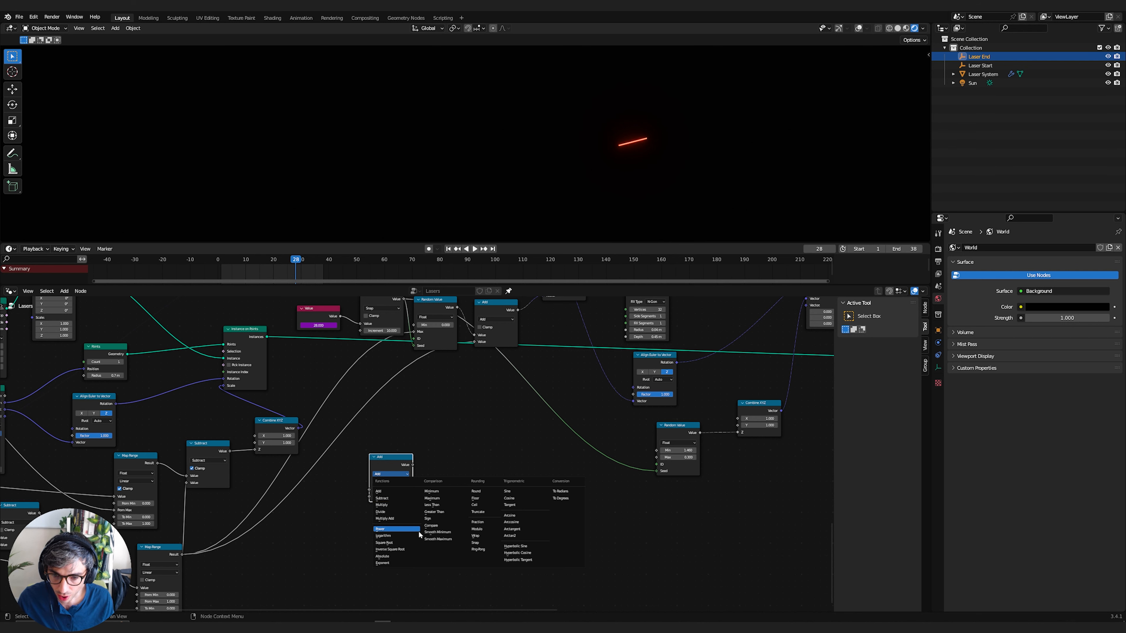
left_click(444, 511)
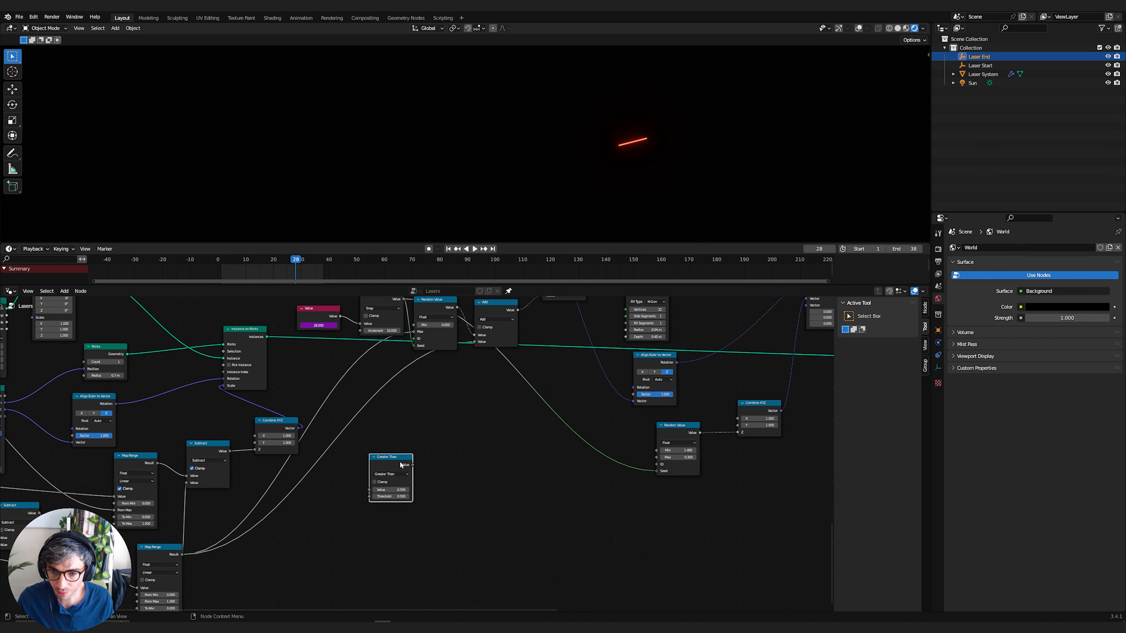
left_click_drag(390, 455, 362, 413)
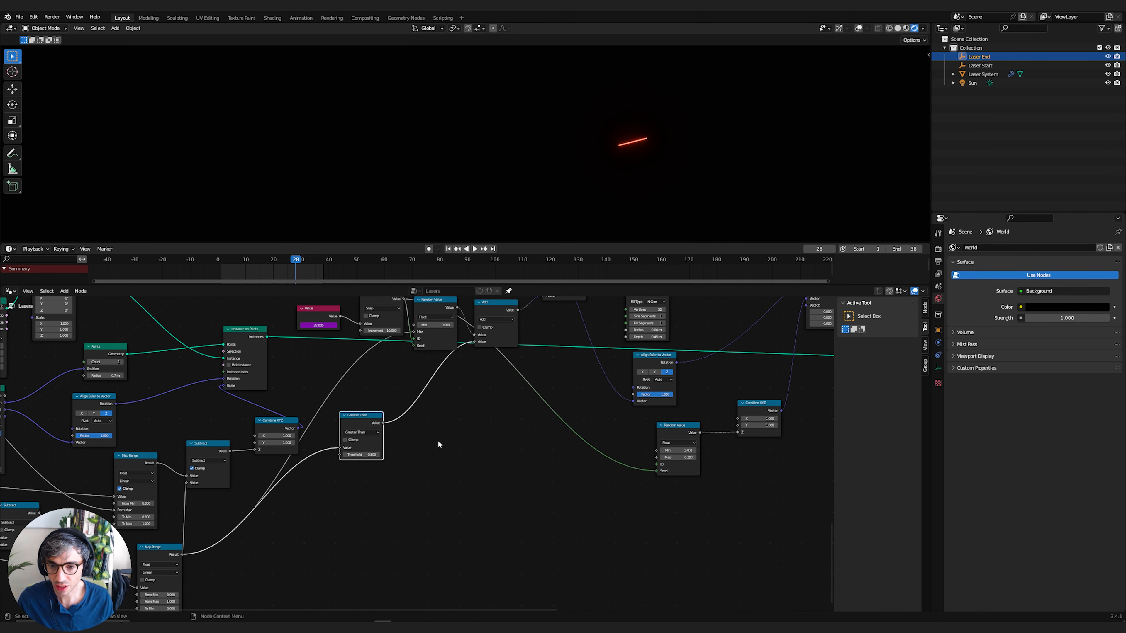
scroll(353, 458, "down", 1)
middle_click_drag(450, 449, 337, 435)
left_click_drag(259, 444, 382, 346)
middle_click_drag(355, 416, 404, 391)
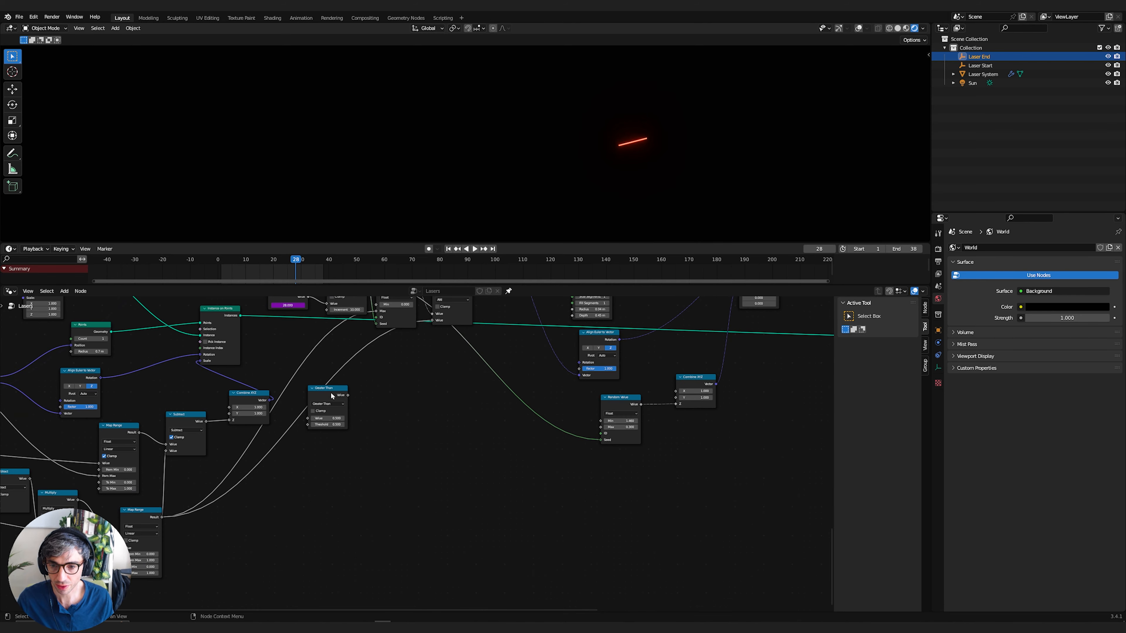
- Link the lower Map Range result into Greater Than with threshold 0, and connect its output to the spark scale Multiply's second vector
left_click_drag(331, 390, 369, 415)
left_click_drag(163, 517, 346, 445)
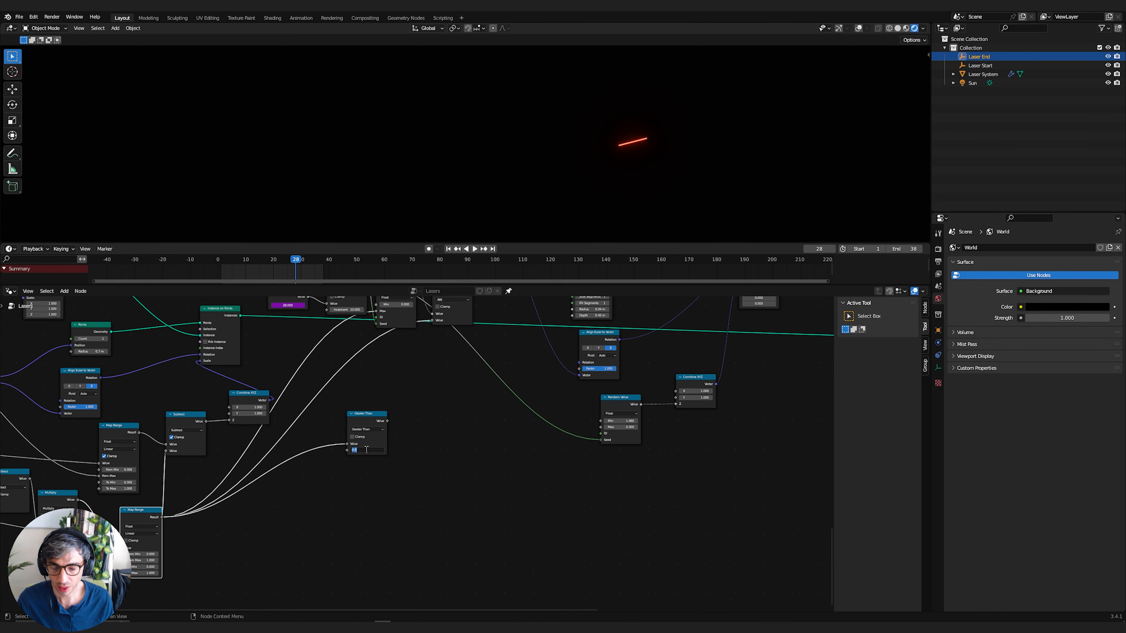
type("000")
key("Return")
middle_click_drag(438, 429, 342, 426)
left_click_drag(271, 439, 636, 328)
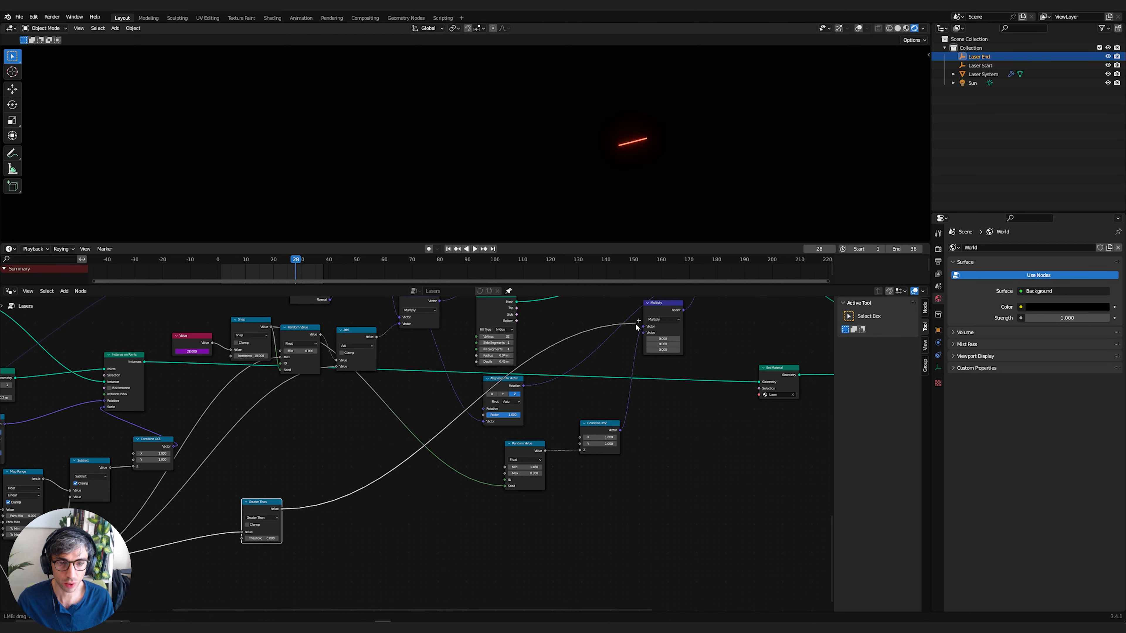
- Scrub the travel Value node to test that sparks appear only after the beam hits, and set it to 45
middle_click_drag(658, 335, 412, 497)
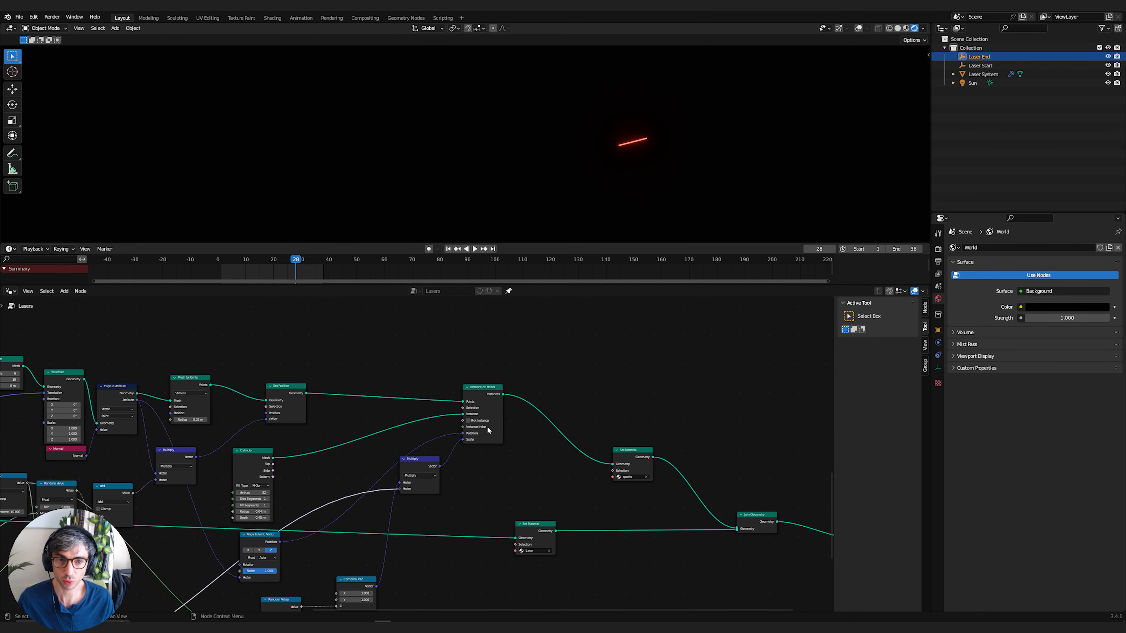
middle_click_drag(440, 447, 531, 348)
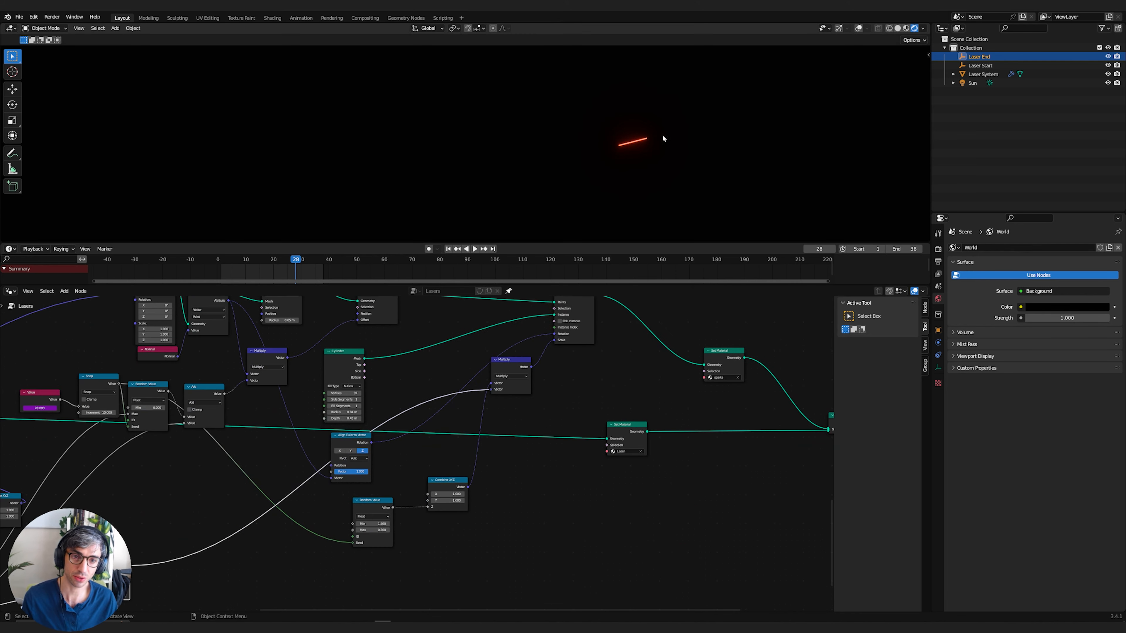
middle_click_drag(380, 496, 473, 448)
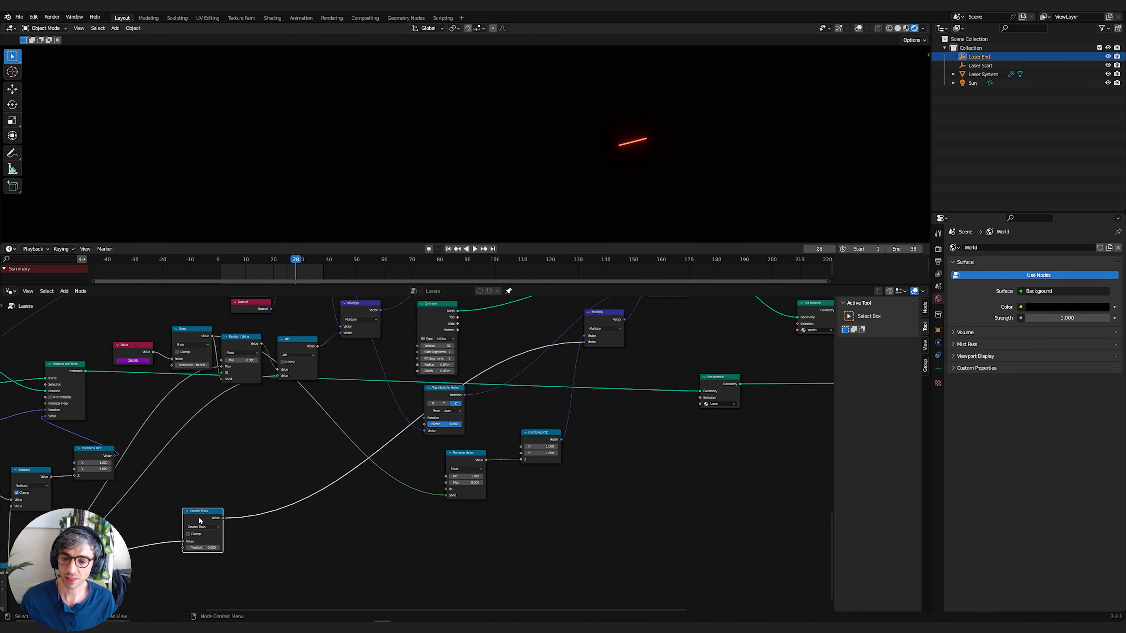
middle_click_drag(334, 519, 226, 572)
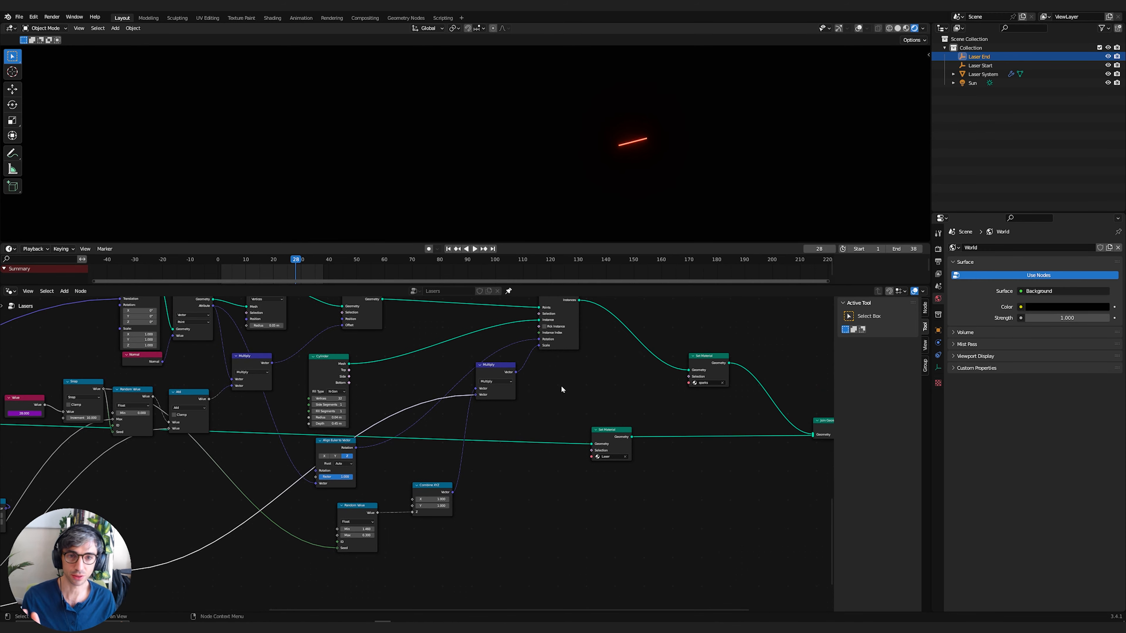
middle_click_drag(576, 424, 762, 405)
middle_click_drag(421, 461, 776, 391)
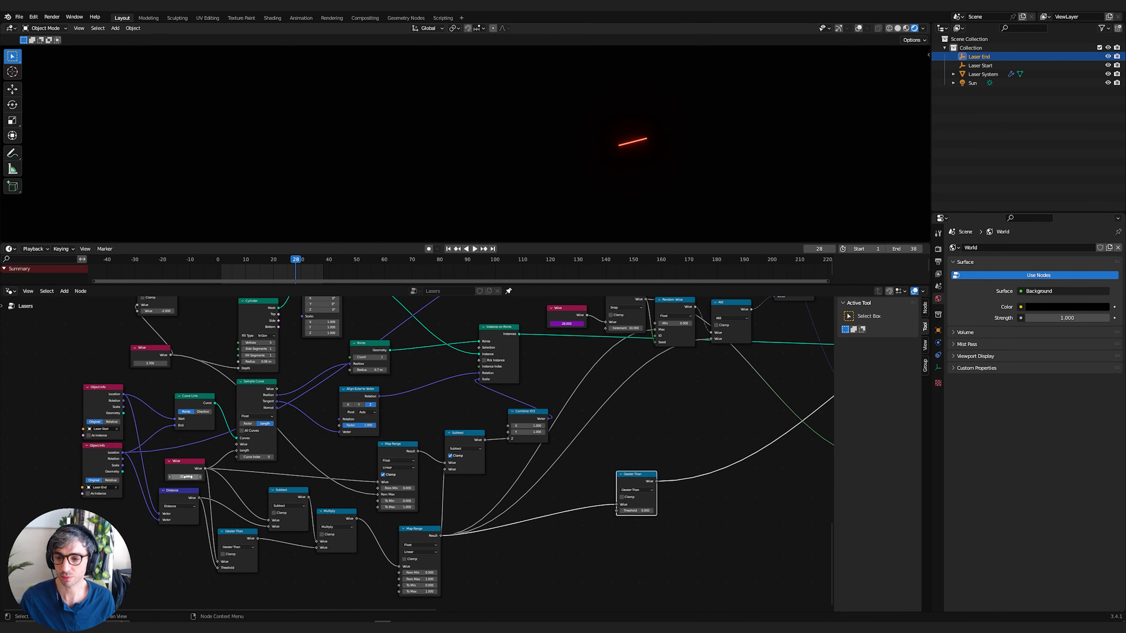
mouse_move(186, 477)
left_mouse_down()
mouse_move(204, 477)
mouse_move(171, 477)
mouse_move(185, 477)
left_mouse_up()
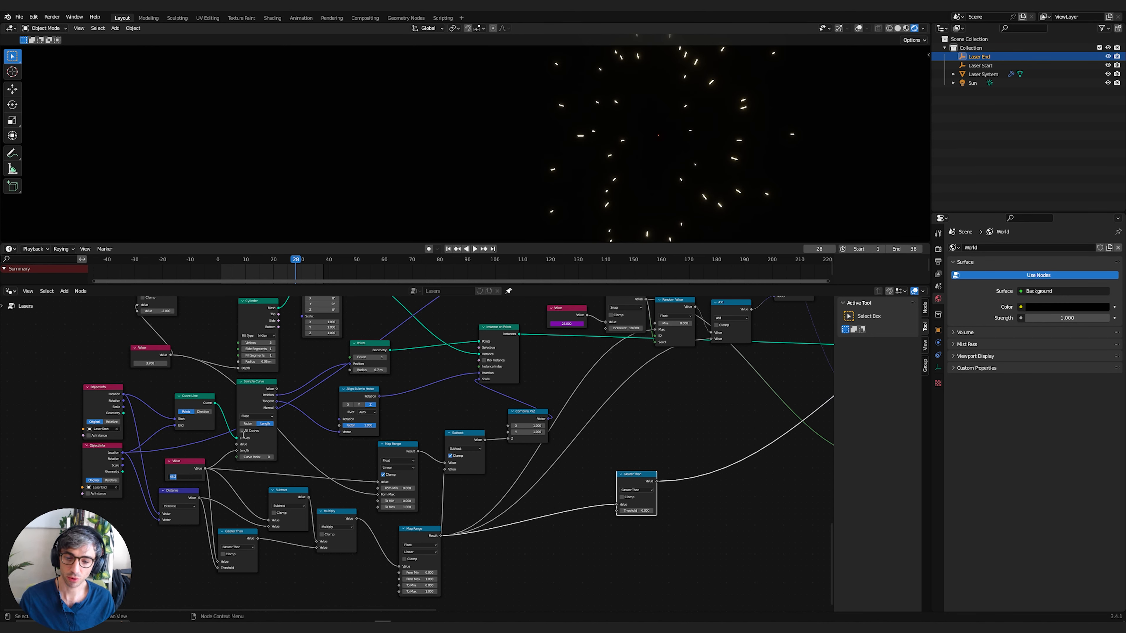
type("45")
key("Return")
middle_click_drag(750, 495, 431, 515)
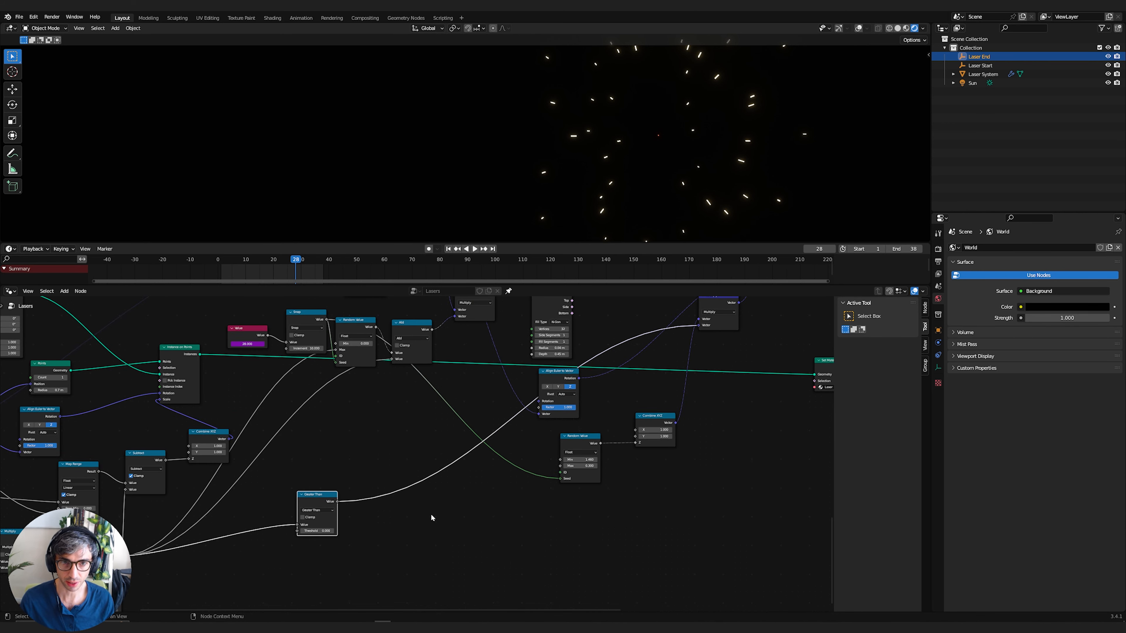
middle_click_drag(752, 403, 429, 515)
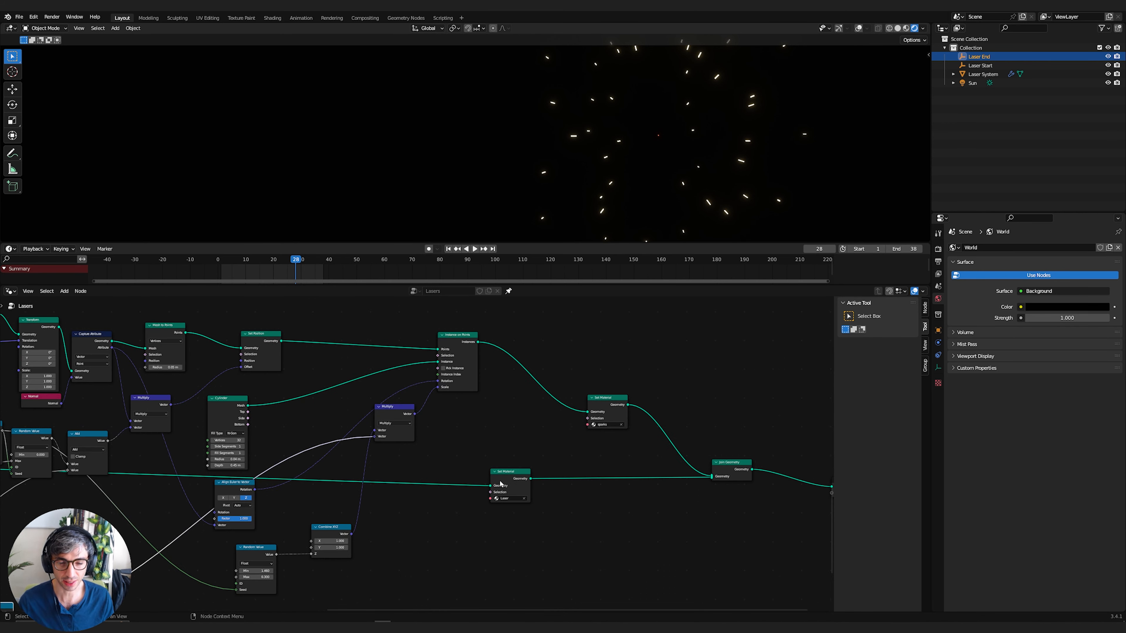
- Tidy the node layout by aligning the laser Set Material beneath the sparks one and moving the vector Multiply beside Combine XYZ
left_click_drag(501, 484, 604, 466)
middle_click_drag(461, 439, 578, 435)
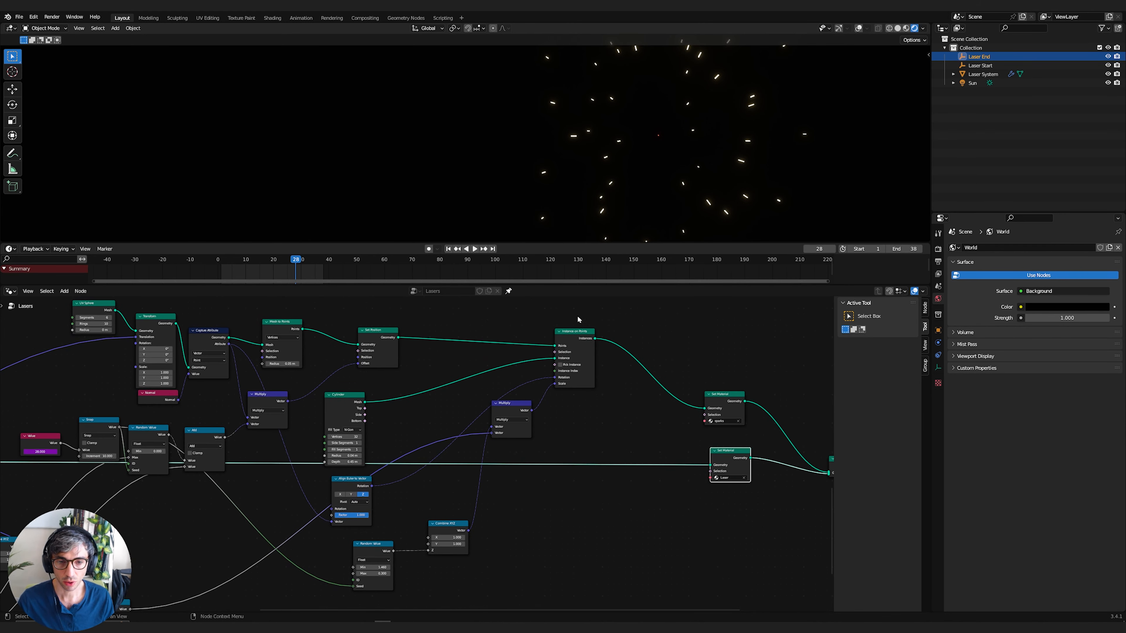
left_click_drag(504, 407, 544, 420)
middle_click_drag(593, 416, 493, 430)
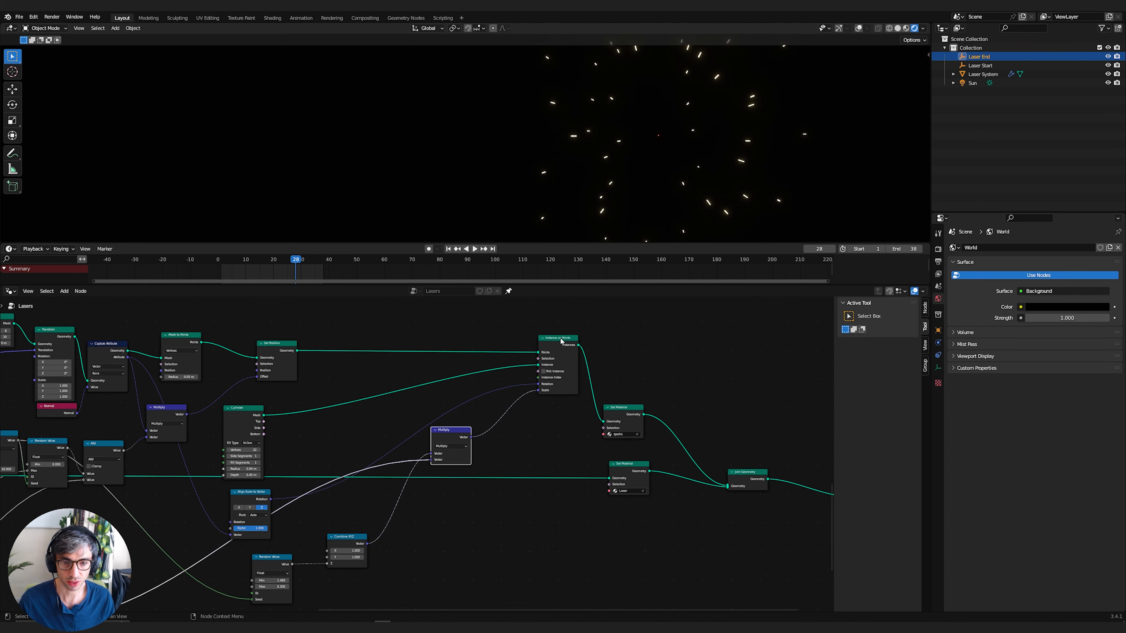
left_click_drag(457, 431, 410, 560)
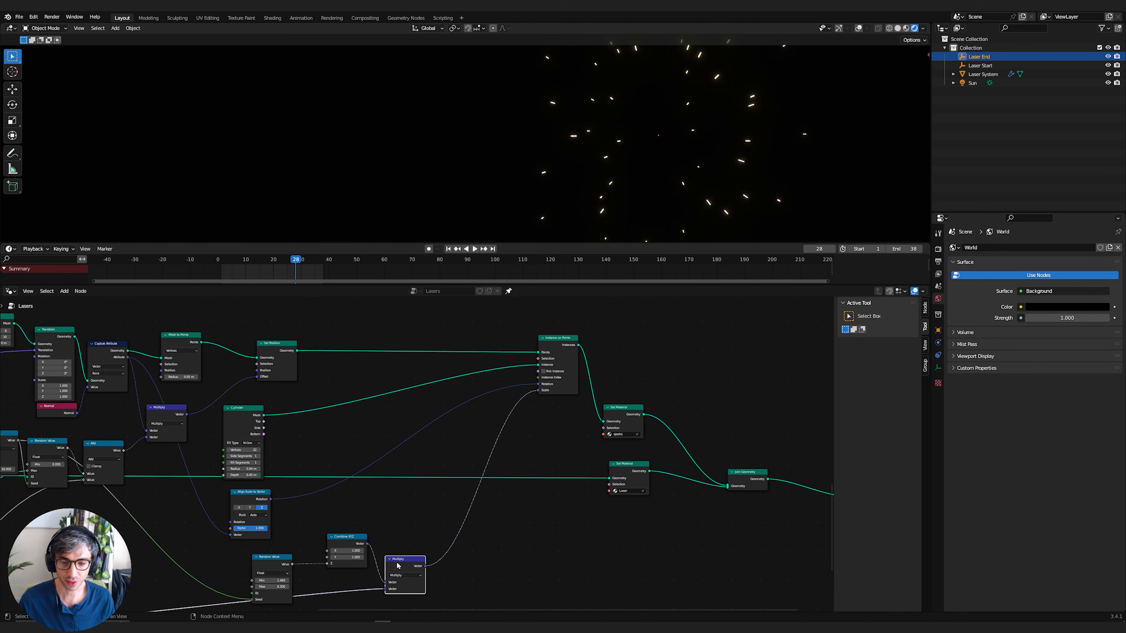
middle_click_drag(337, 541, 407, 495)
left_click_drag(411, 497, 404, 497)
left_click_drag(339, 518, 393, 509)
left_click_drag(457, 523, 421, 529)
middle_click_drag(520, 513, 460, 541)
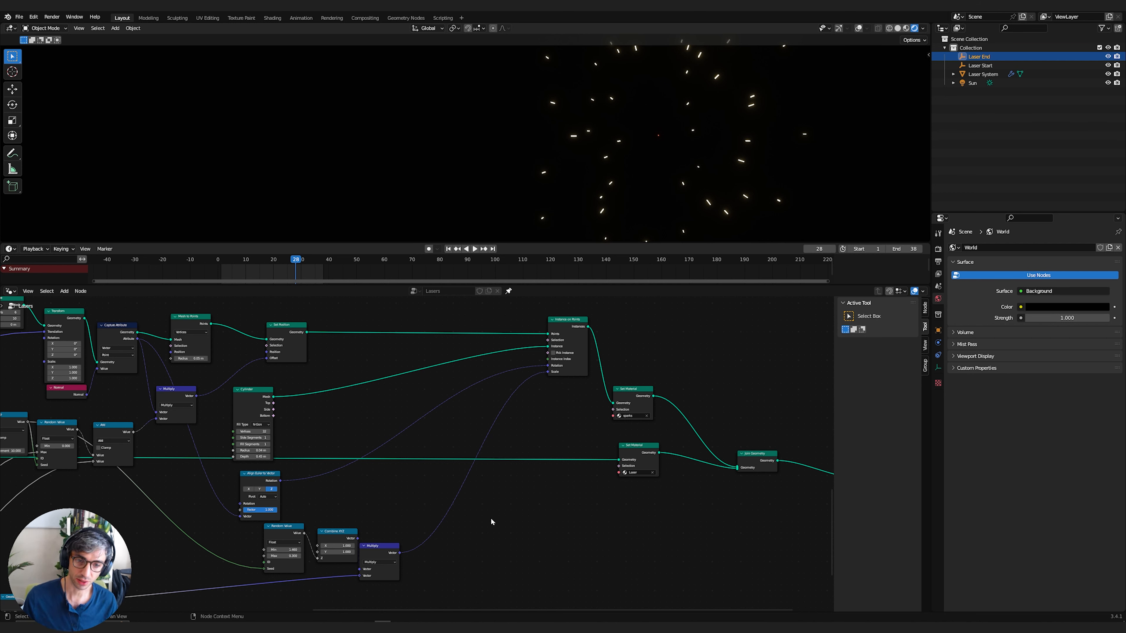
- Duplicate the Greater Than node, feed the copy from the lower Map Range result, and set its threshold to 40
middle_click_drag(491, 519, 581, 494)
scroll(581, 495, "down", 2)
middle_click_drag(541, 535, 599, 494)
middle_click_drag(270, 486, 386, 448)
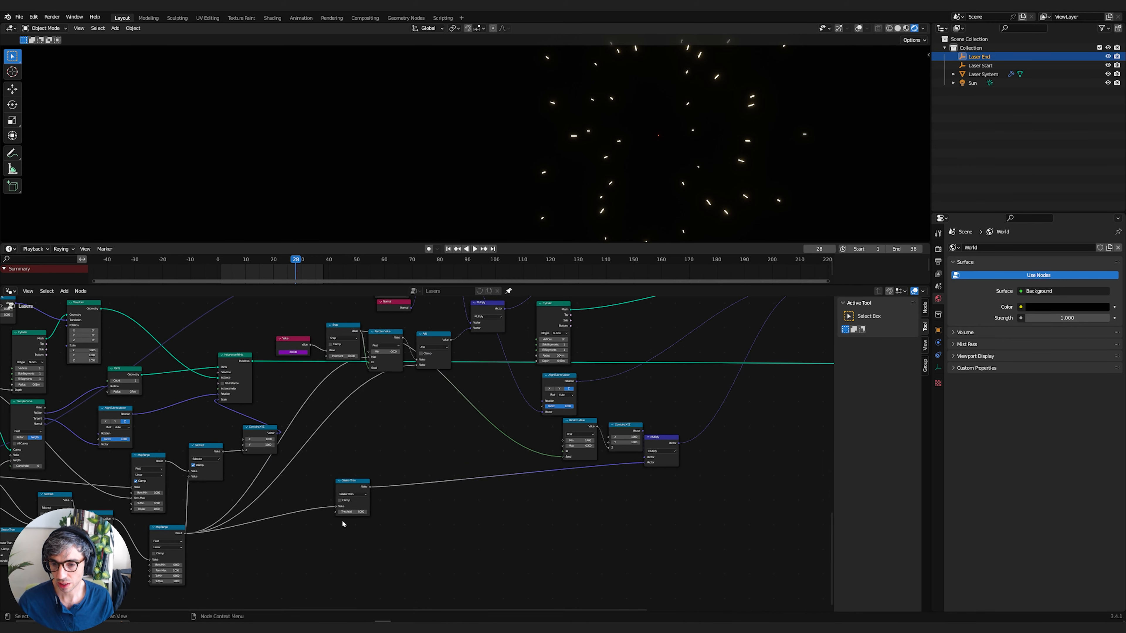
left_click(361, 494)
key("shift+d")
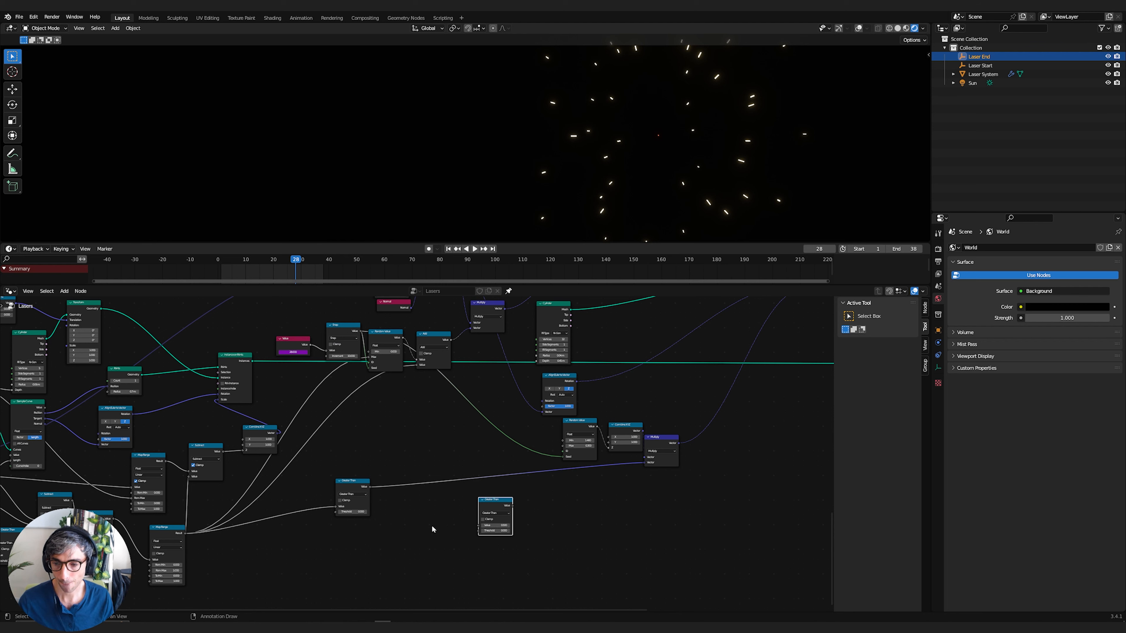
middle_click_drag(432, 529, 399, 536)
left_click_drag(152, 540, 468, 537)
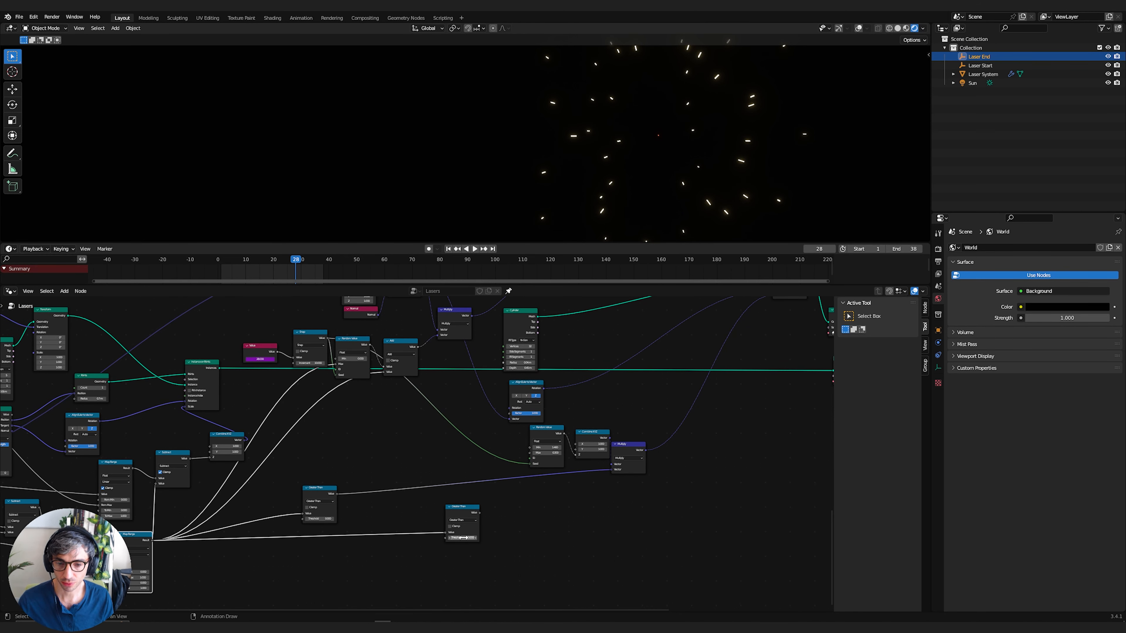
left_click(461, 538)
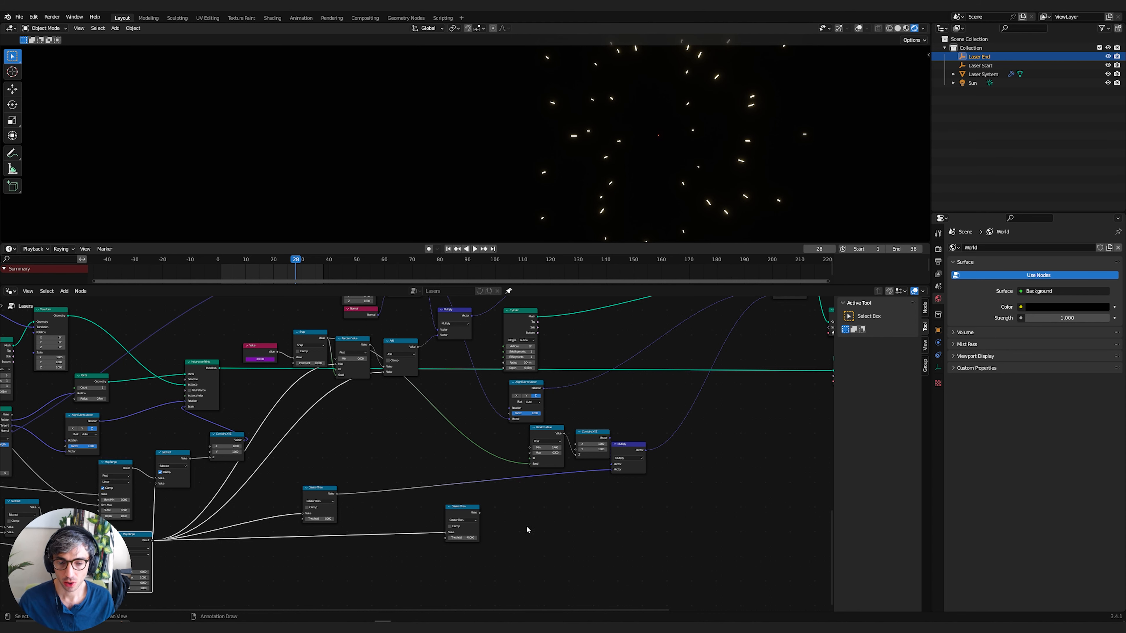
- Duplicate the new Greater Than as a Multiply node, link Greater Than into its first value, and set its second value to 0
scroll(523, 535, "up", 8)
middle_click_drag(531, 538, 326, 499)
scroll(425, 511, "up", 1)
left_click_drag(265, 486, 273, 515)
key("shift+d")
left_click(452, 507)
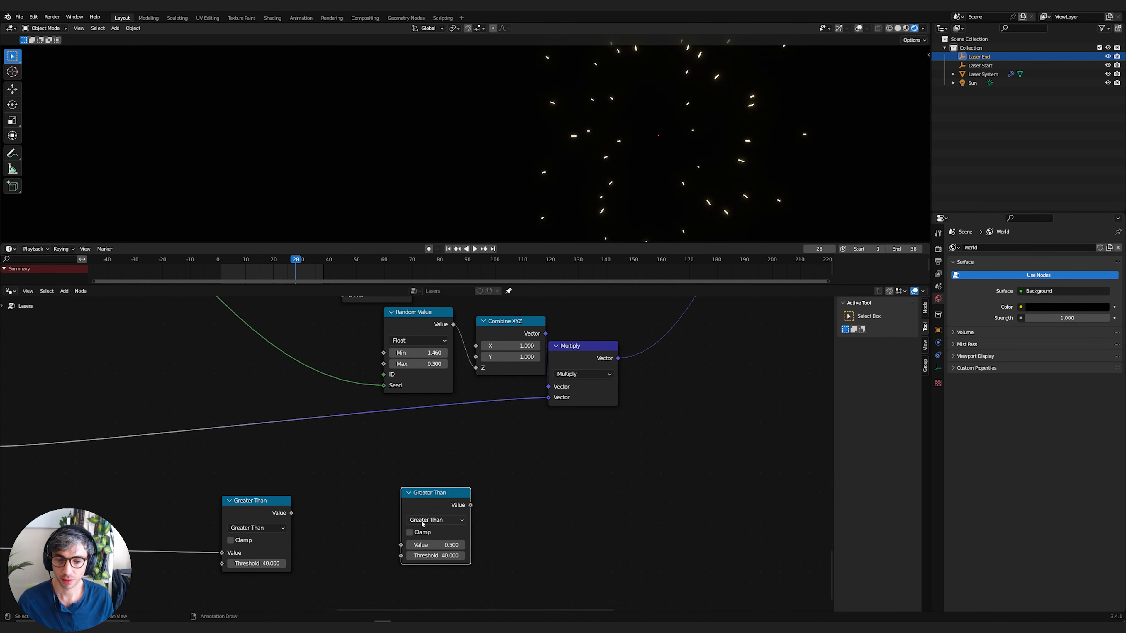
left_click(425, 520)
left_click(439, 416)
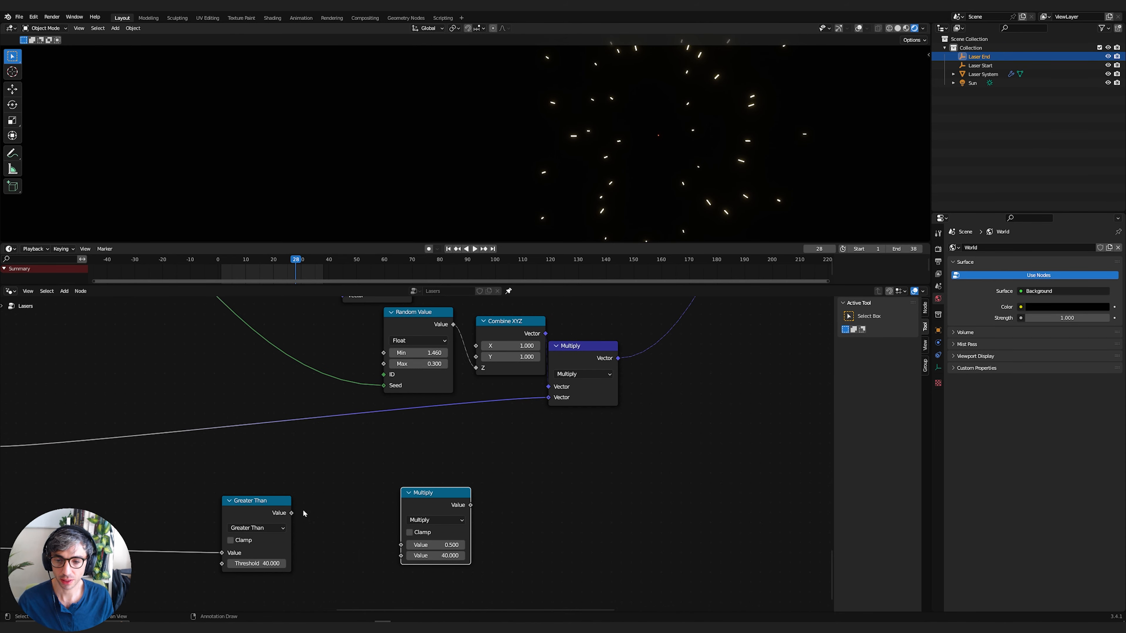
left_click_drag(291, 513, 415, 547)
left_click_drag(422, 547, 634, 482)
middle_click_drag(634, 482, 509, 511)
left_click(522, 522)
type("0")
key("Return")
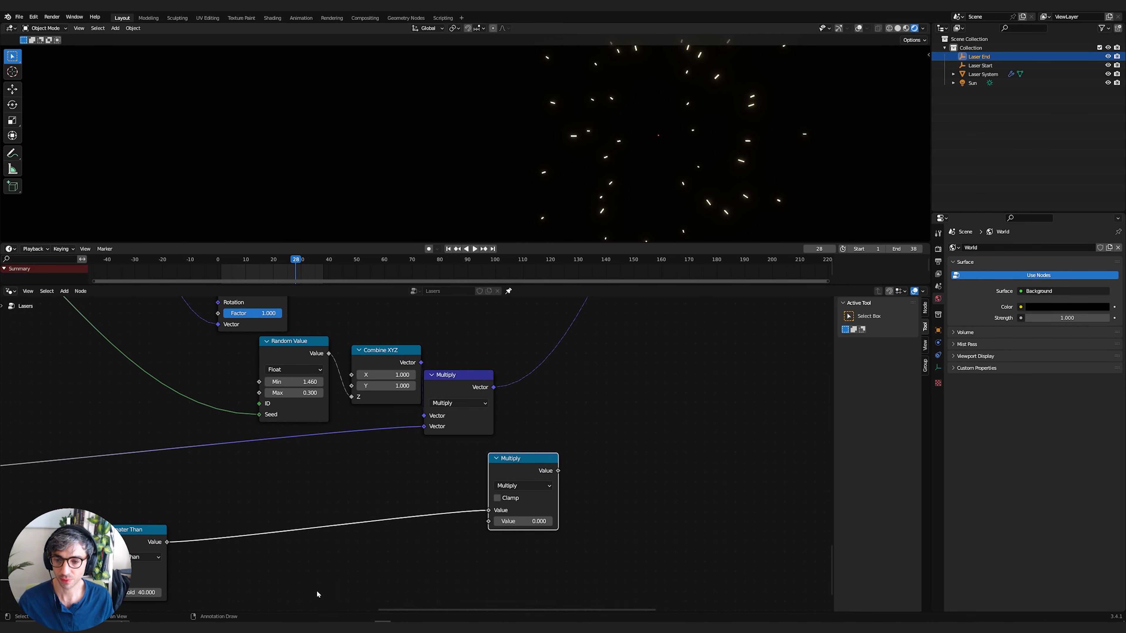
- Add a Value node set to 40 below the Greater Than nodes and connect it to the second Greater Than's threshold
scroll(266, 577, "down", 2)
middle_click_drag(461, 541, 254, 627)
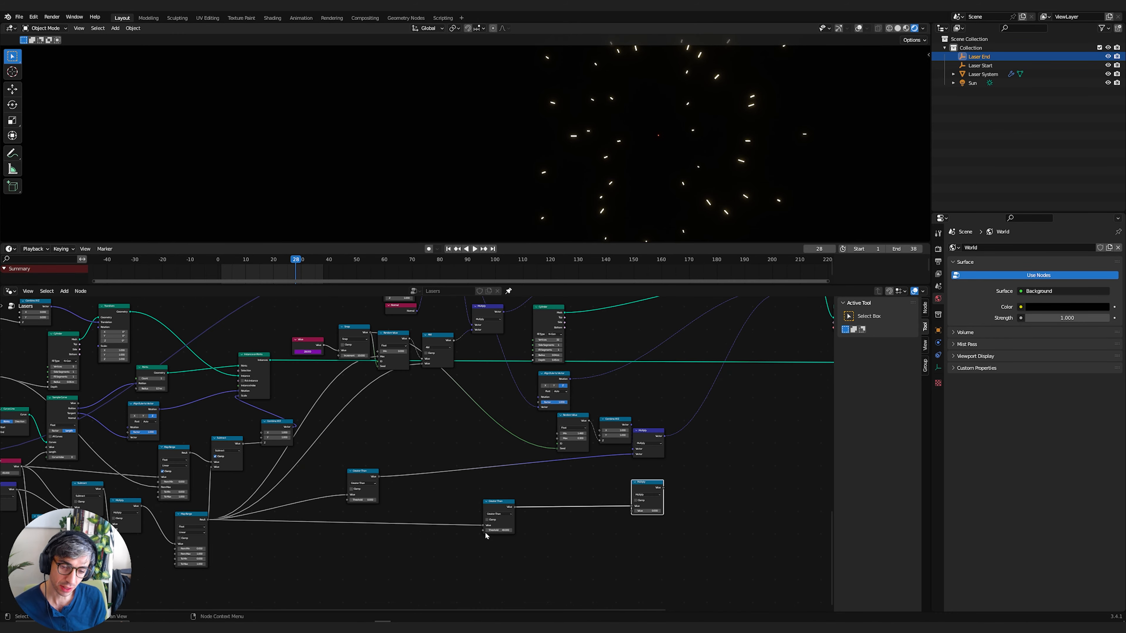
scroll(473, 557, "up", 2)
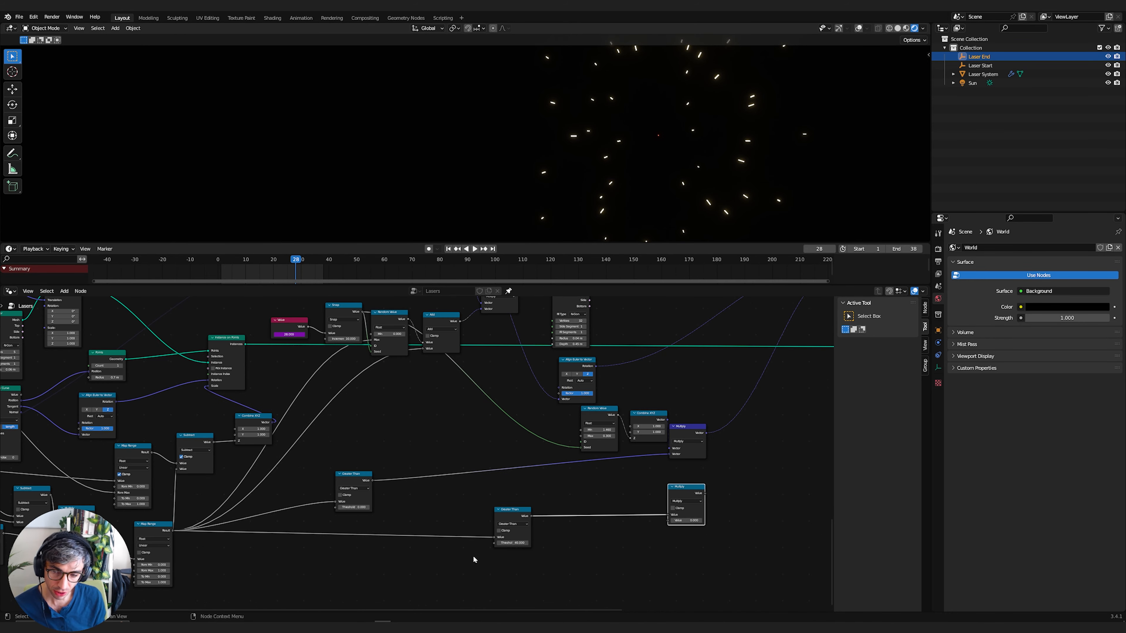
middle_click_drag(473, 560, 395, 493)
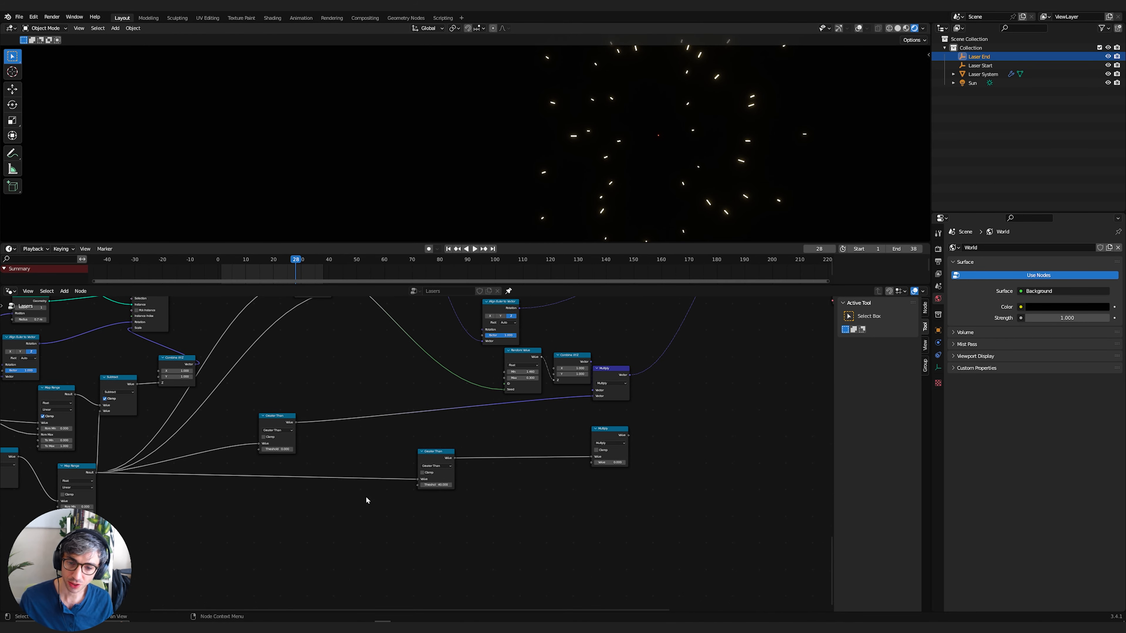
key("shift+a")
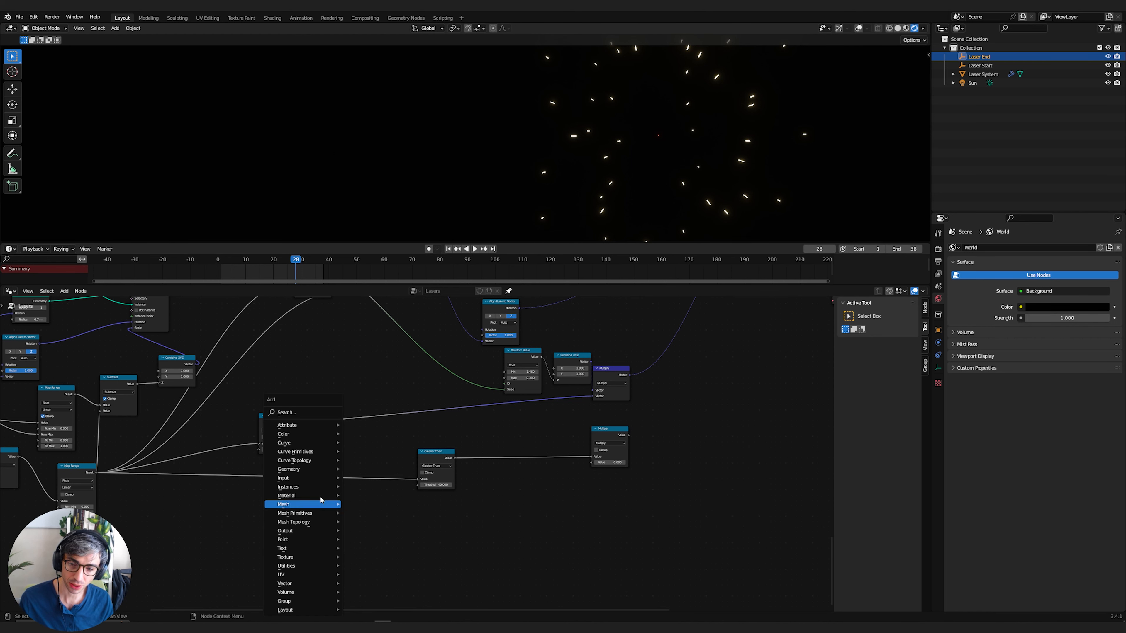
left_click(306, 413)
type("va")
key("Return")
left_click(329, 532)
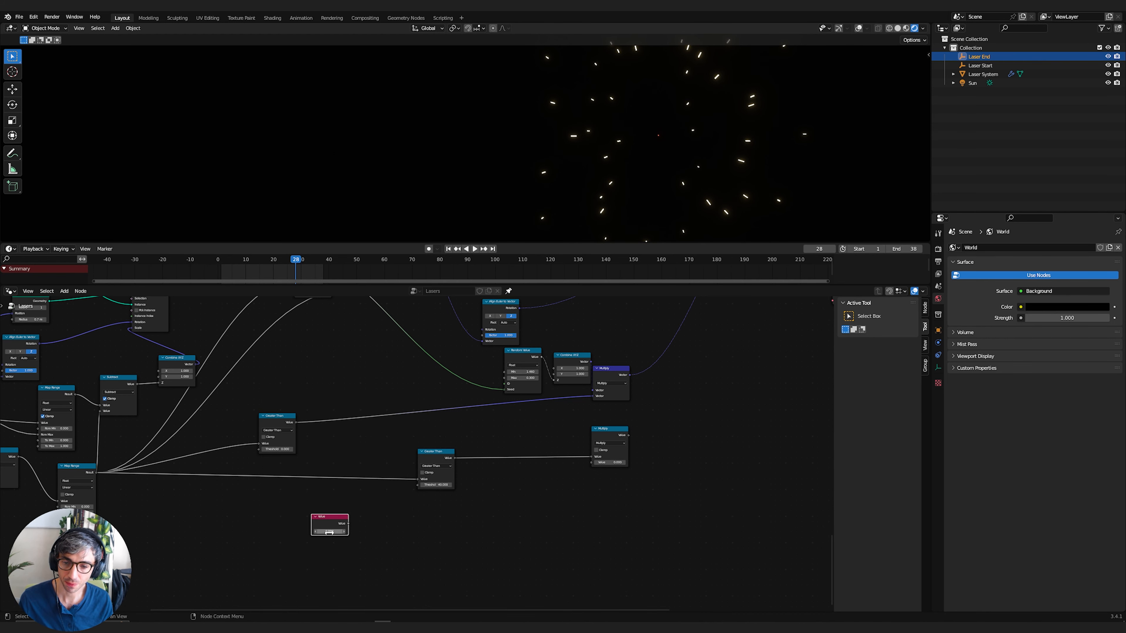
double_click(329, 532)
type("40")
key("Return")
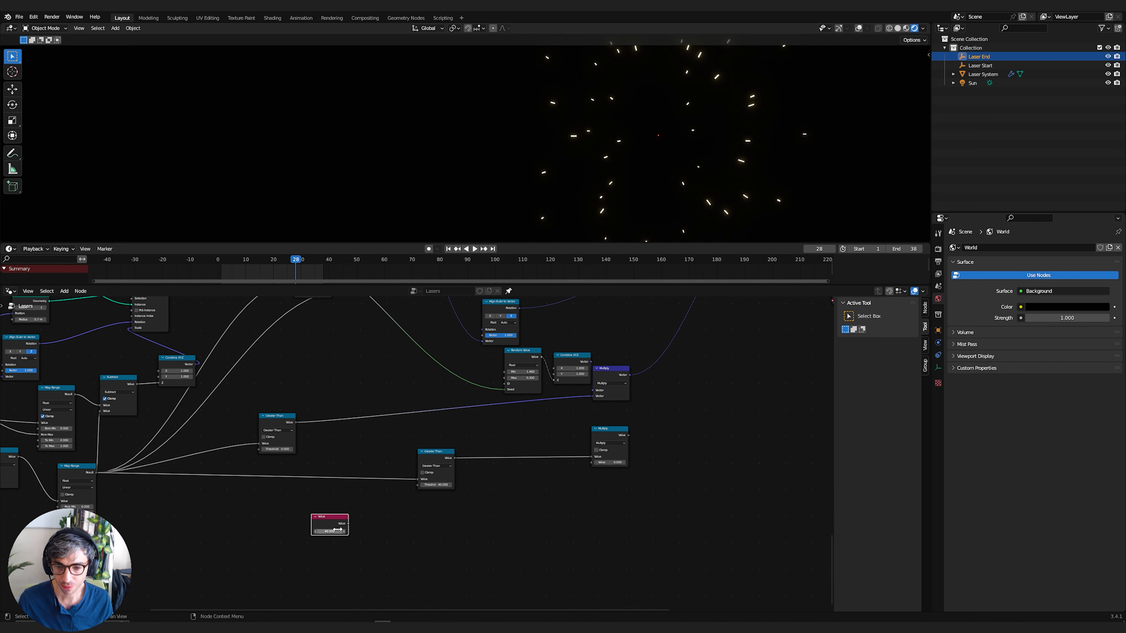
left_click_drag(349, 524, 418, 485)
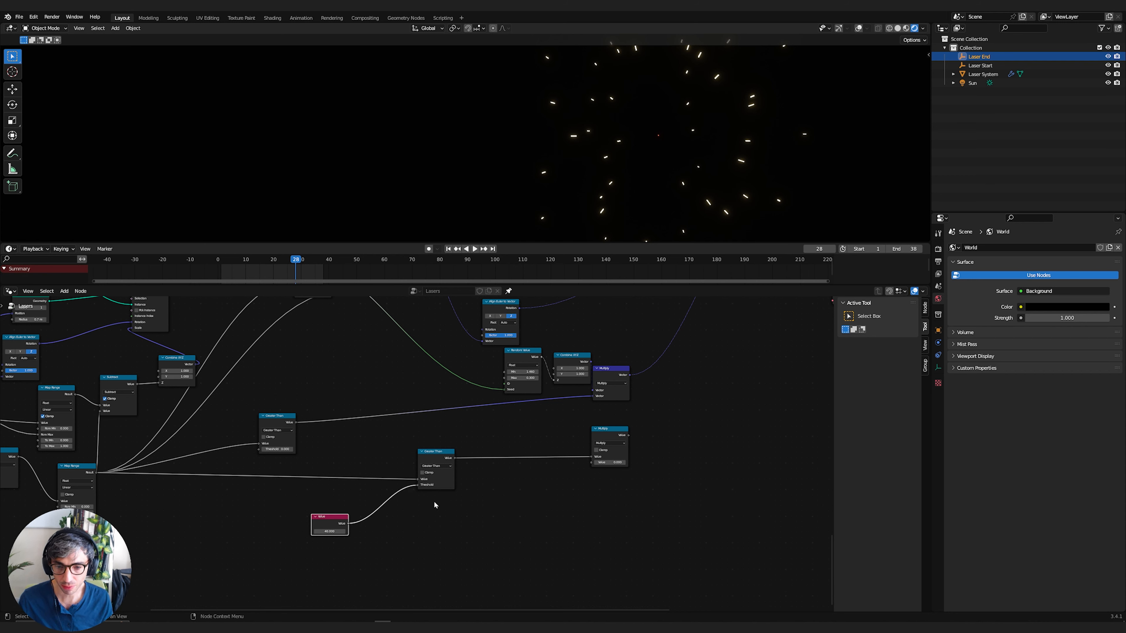
- Duplicate the second Greater Than as a Subtract node, with the lower Map Range result as first value and the new Value node as second
left_click(437, 464)
key("shift+d")
left_click(437, 512)
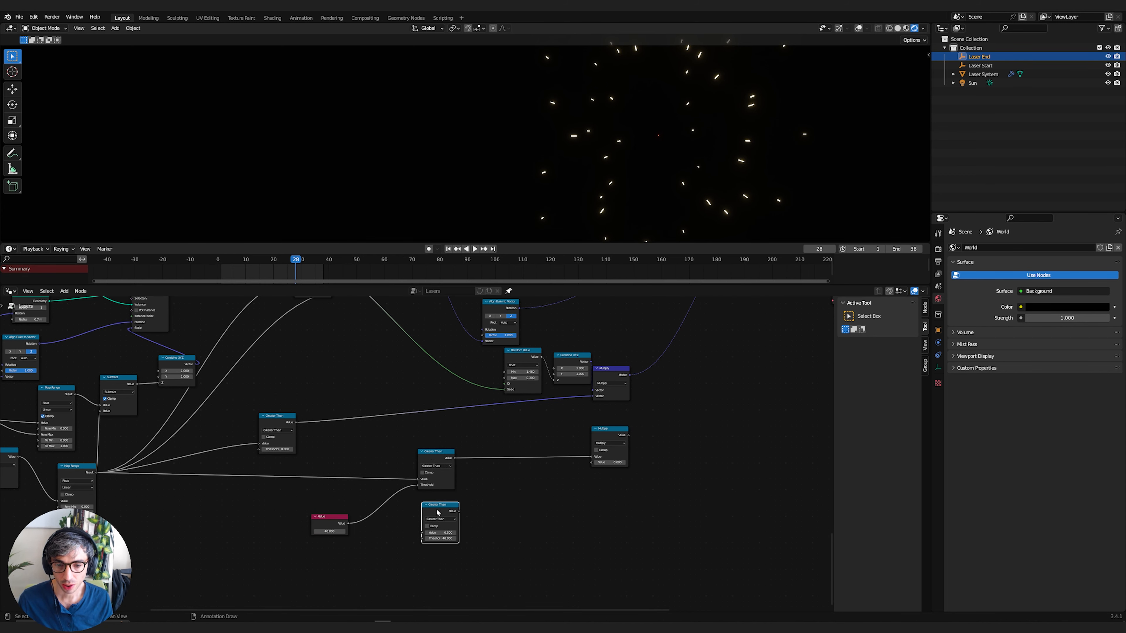
left_click(444, 519)
left_click(441, 534)
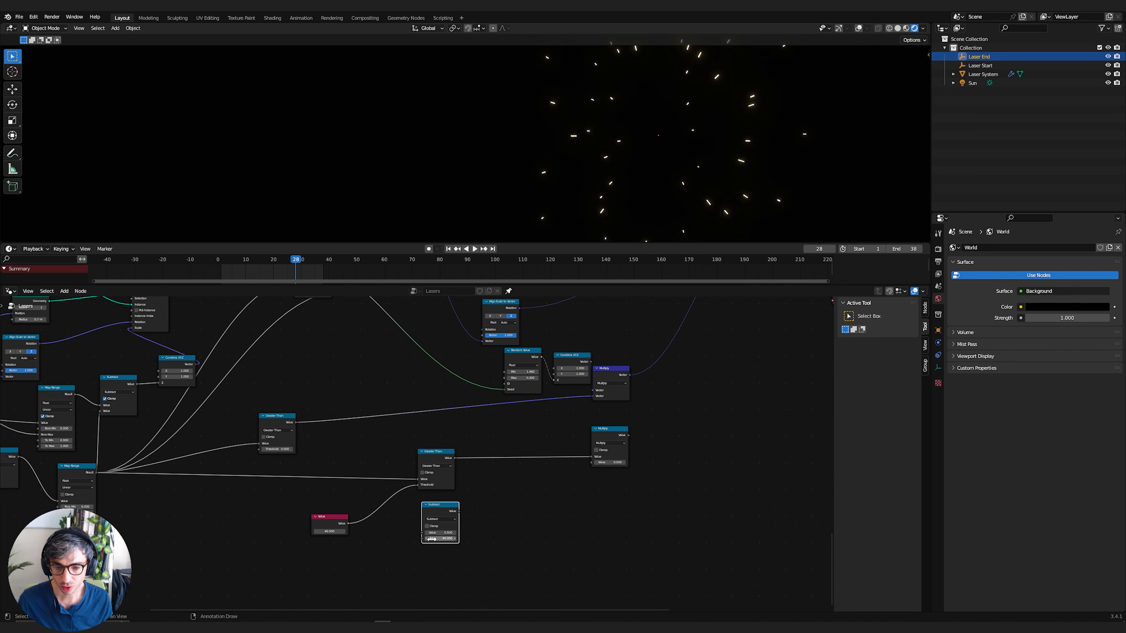
left_click(348, 525)
left_click_drag(348, 524, 418, 531)
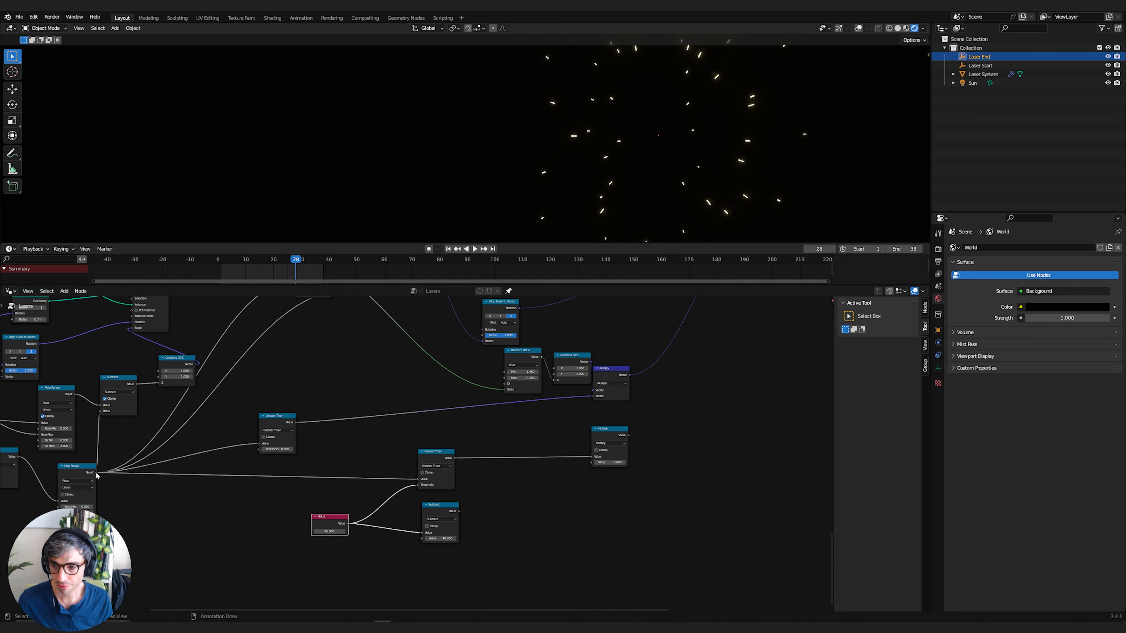
left_click_drag(95, 473, 424, 539)
left_click_drag(427, 538, 427, 538)
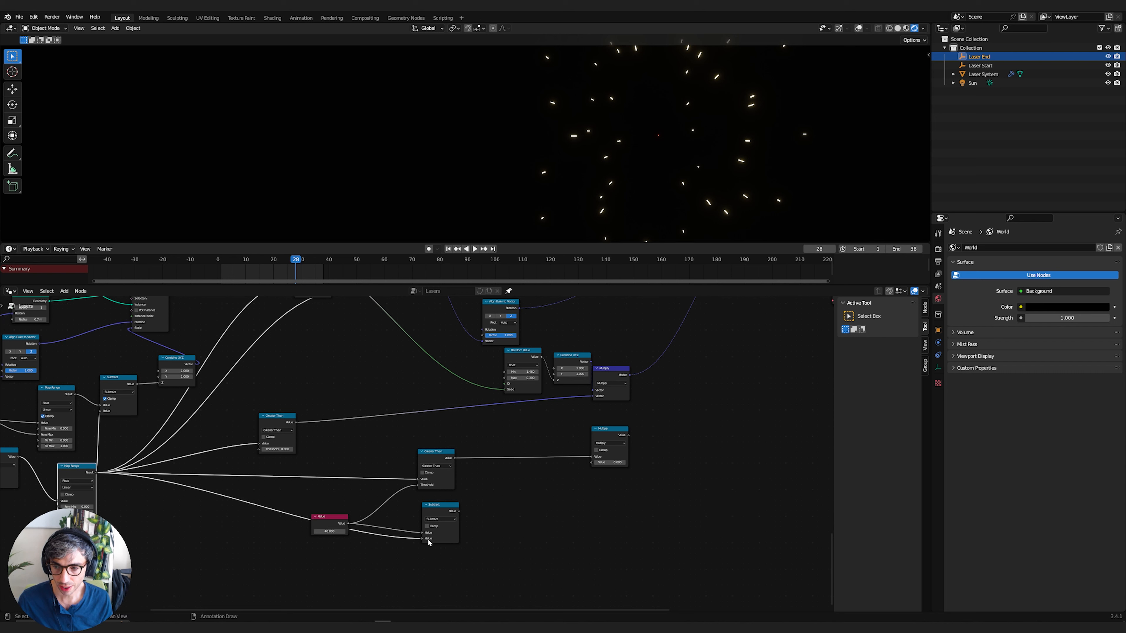
left_click_drag(329, 522, 340, 502)
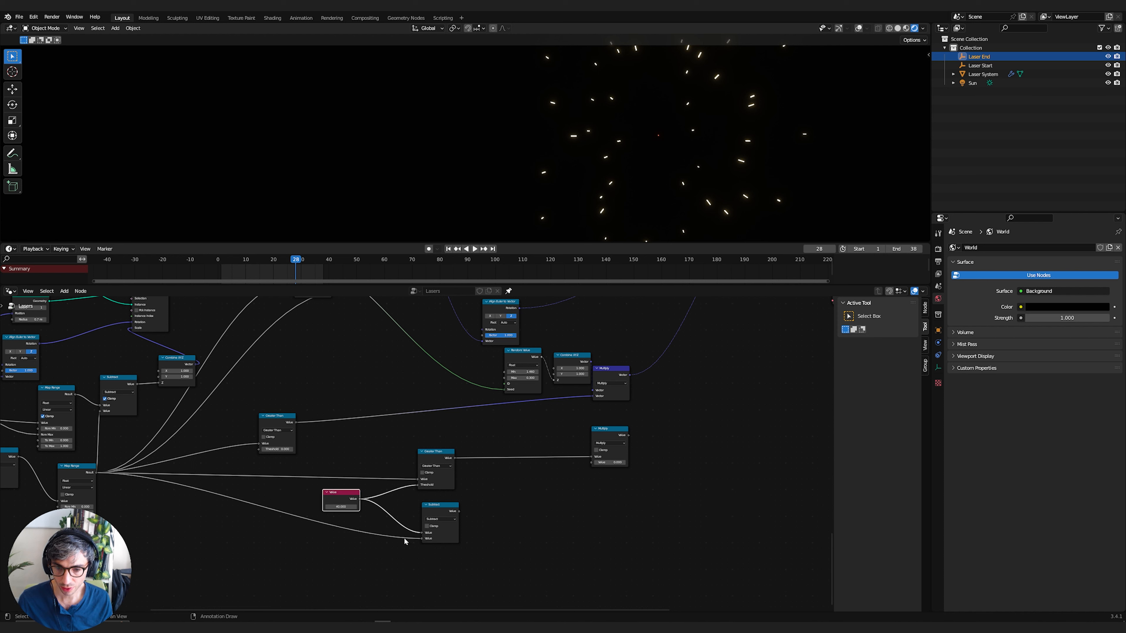
left_click_drag(421, 538, 421, 533)
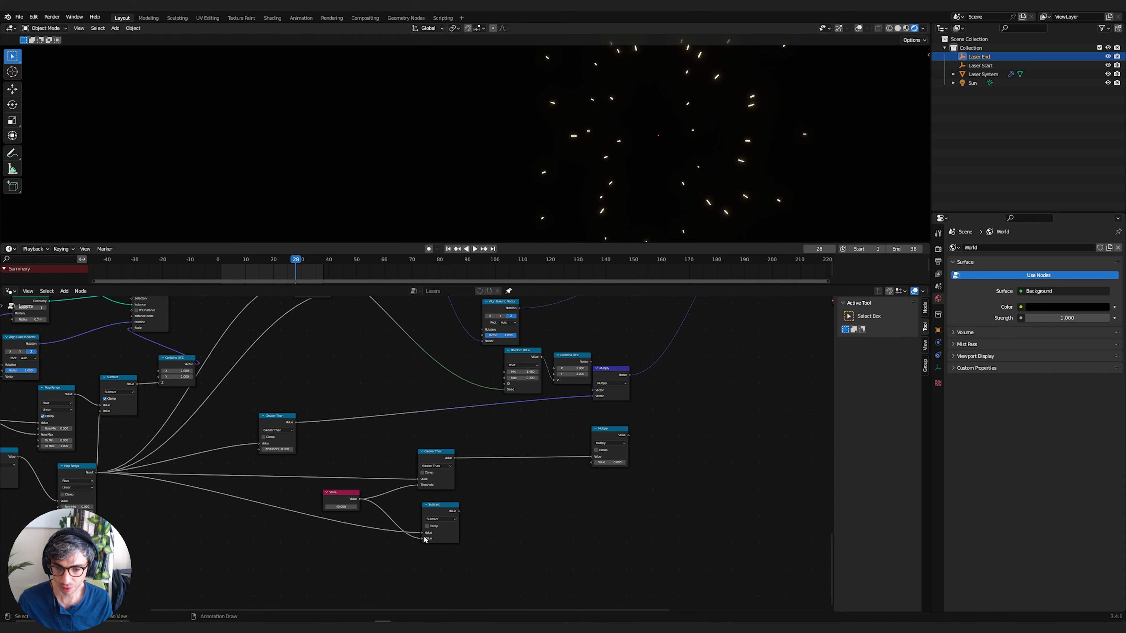
- Connect the Subtract output to the math Multiply's second value and move Multiply closer to its two input nodes
middle_click_drag(481, 514, 294, 506)
scroll(306, 521, "up", 3)
left_click(275, 504)
left_click_drag(264, 510, 436, 455)
middle_click_drag(476, 470, 402, 507)
left_click(395, 450)
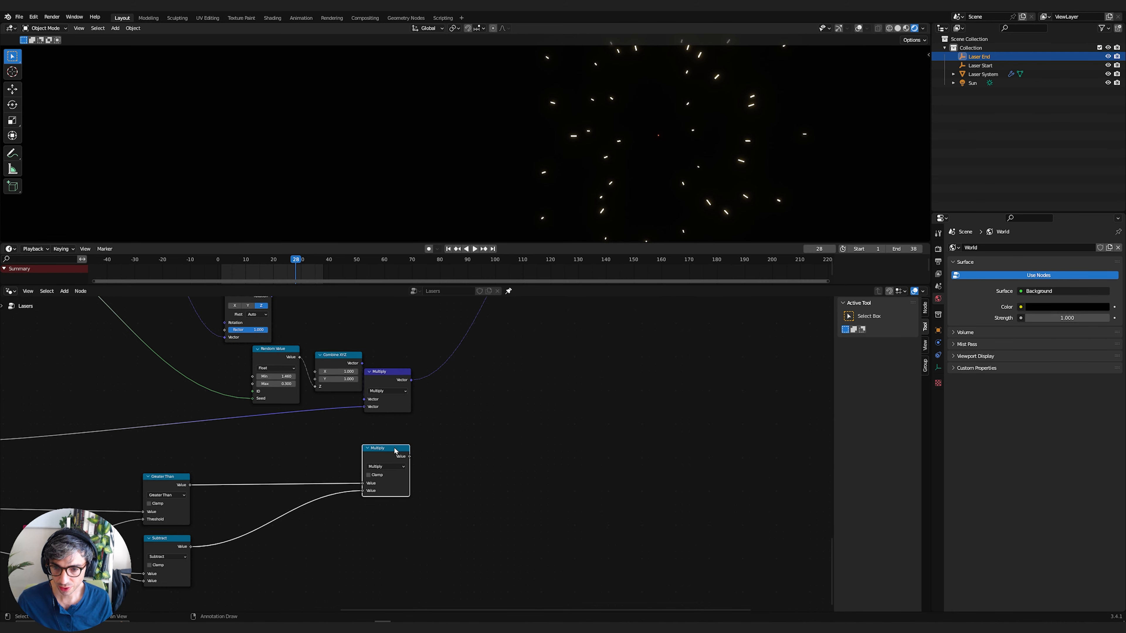
left_click_drag(395, 451, 358, 469)
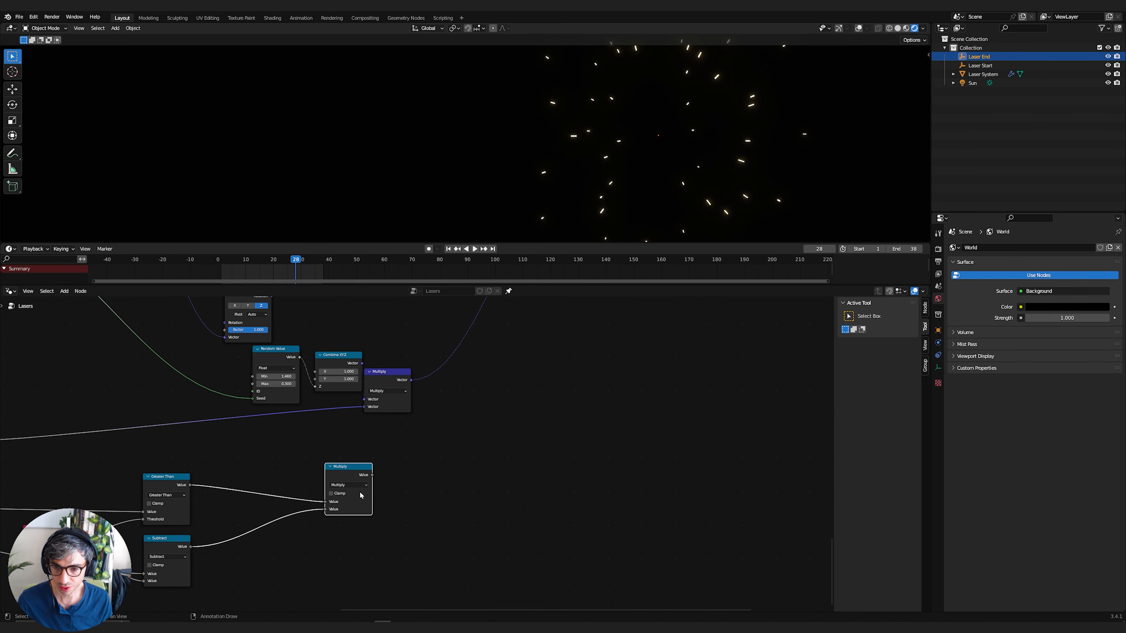
middle_click_drag(438, 483, 302, 549)
scroll(334, 520, "down", 5)
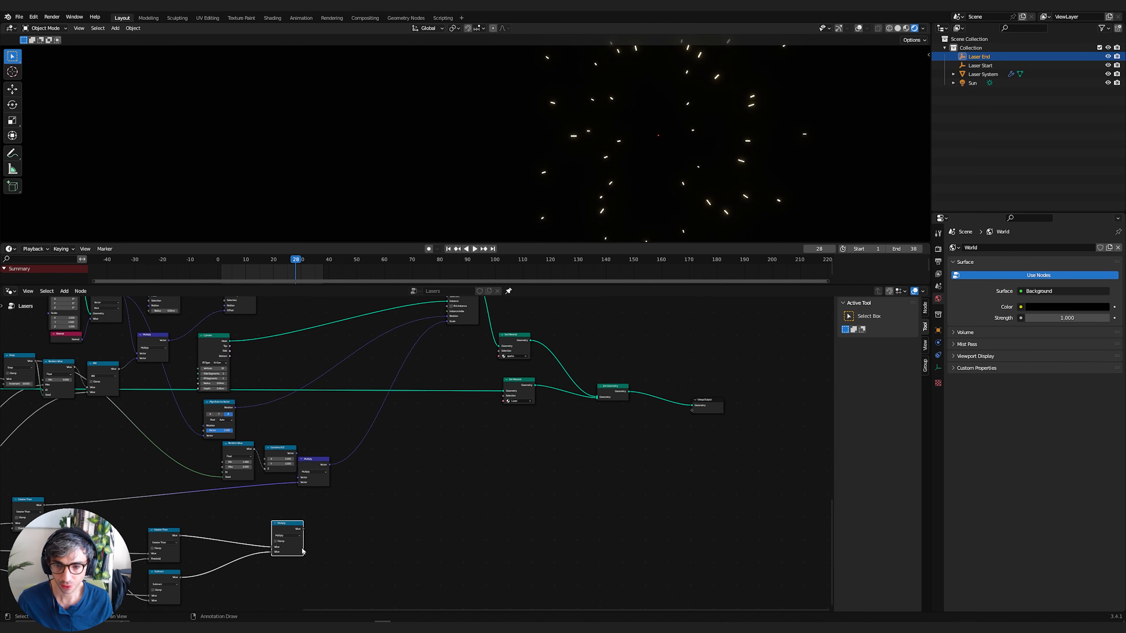
key("shift+d")
left_click(403, 477)
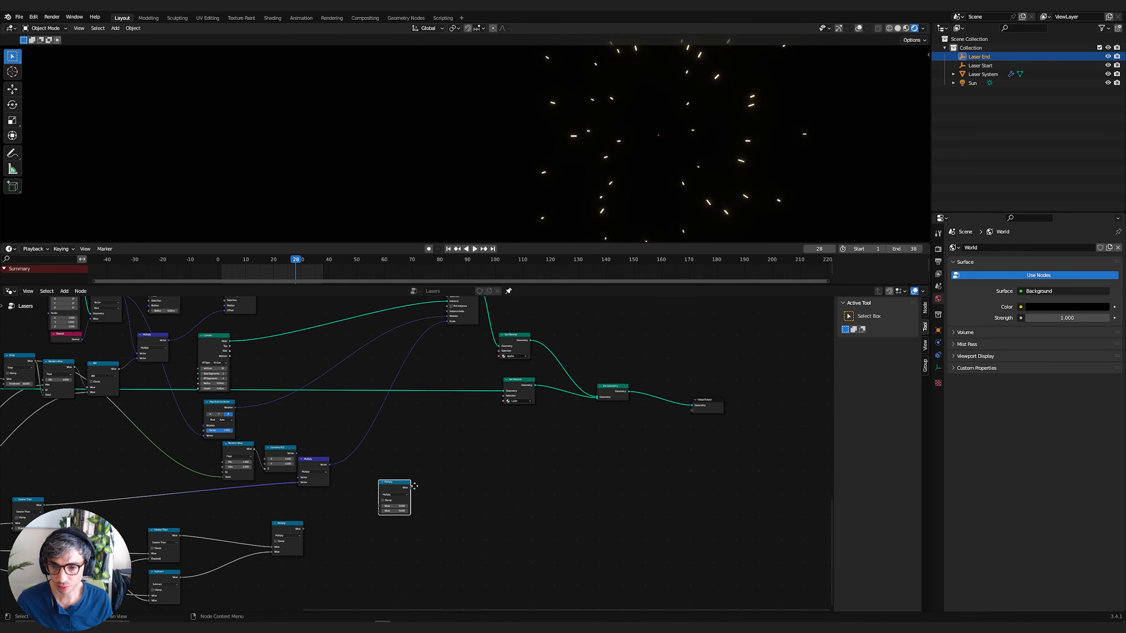
middle_click_drag(430, 479, 486, 517)
key("x")
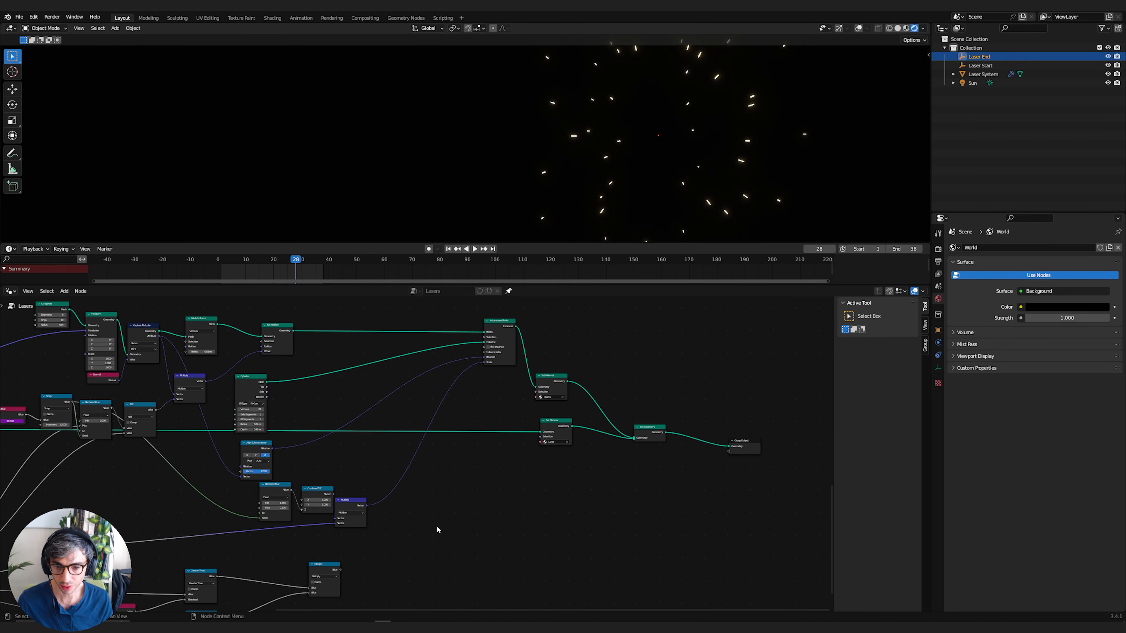
- Insert a Vector Math Subtract node before the spark instances' Scale input and link the math Multiply output into its second vector
key("shift+a")
left_click(419, 413)
type("vec")
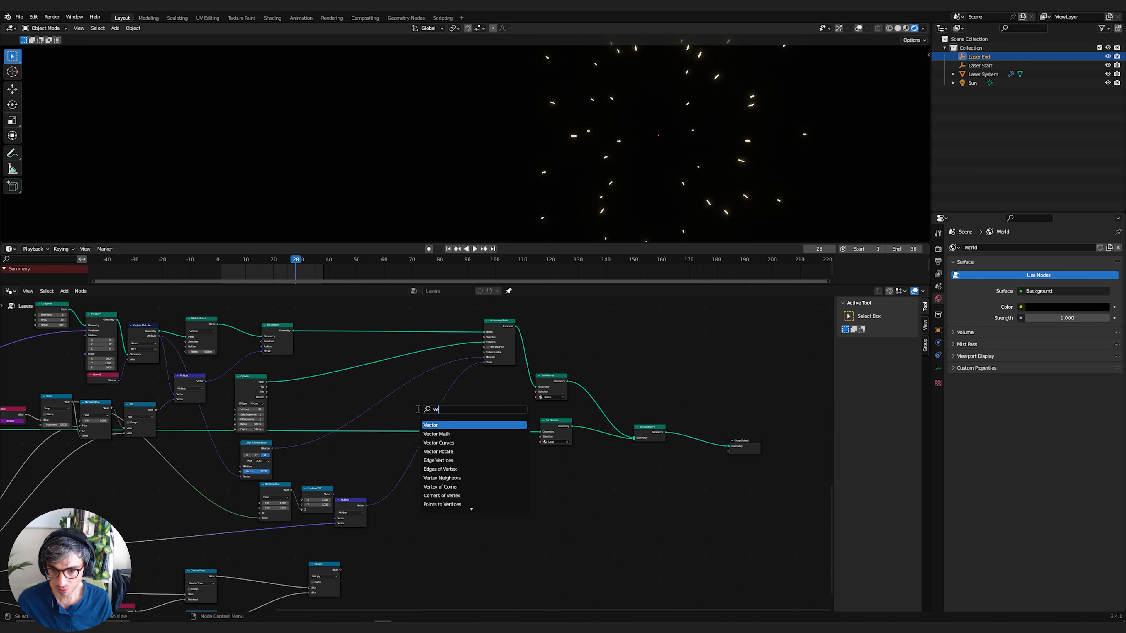
left_click(442, 433)
left_click(431, 472)
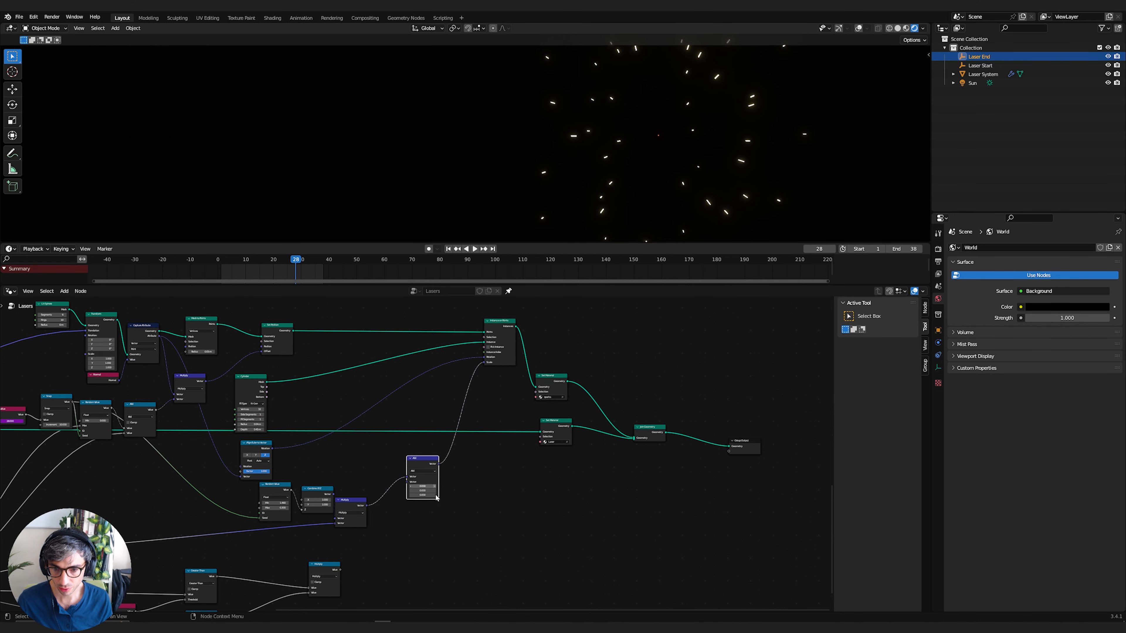
left_click(431, 473)
left_click(425, 481)
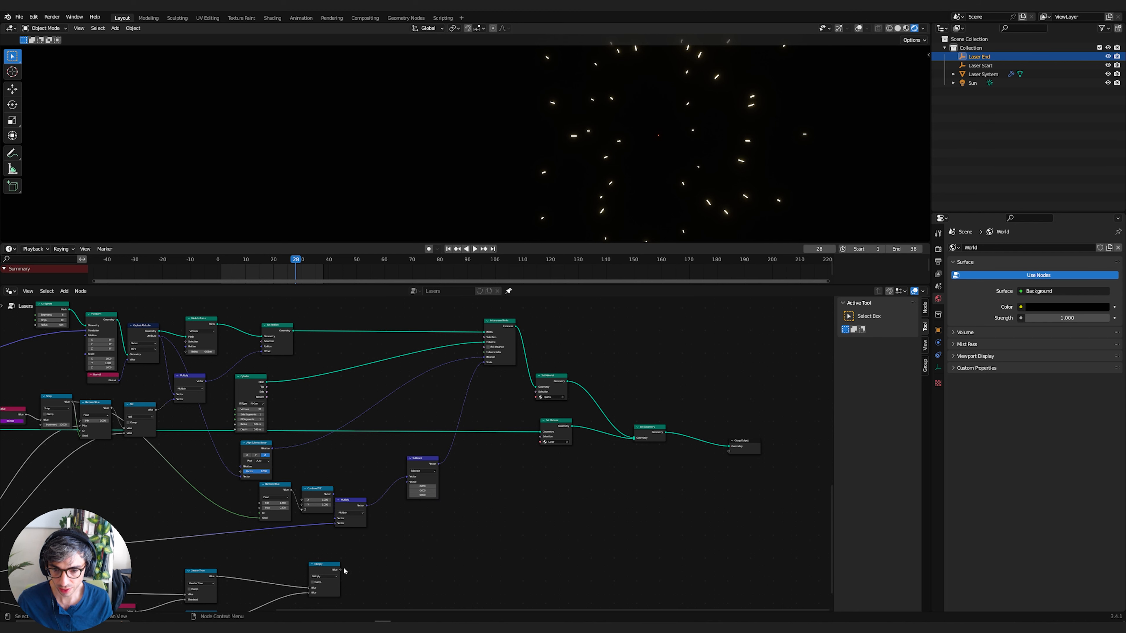
left_click_drag(341, 569, 407, 482)
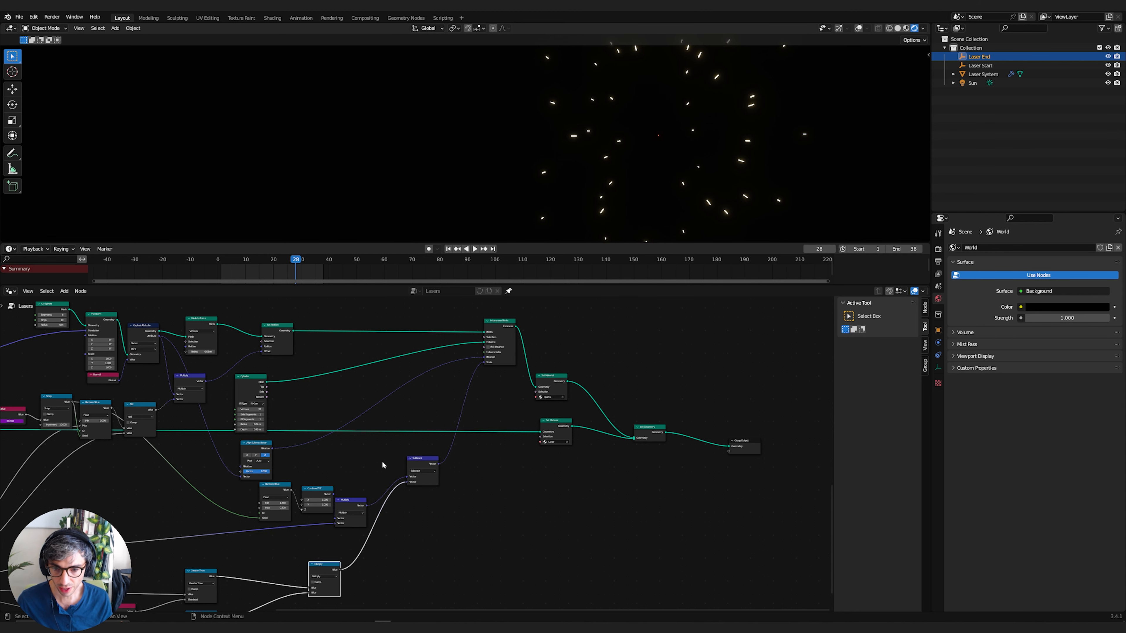
middle_click_drag(459, 544, 808, 465)
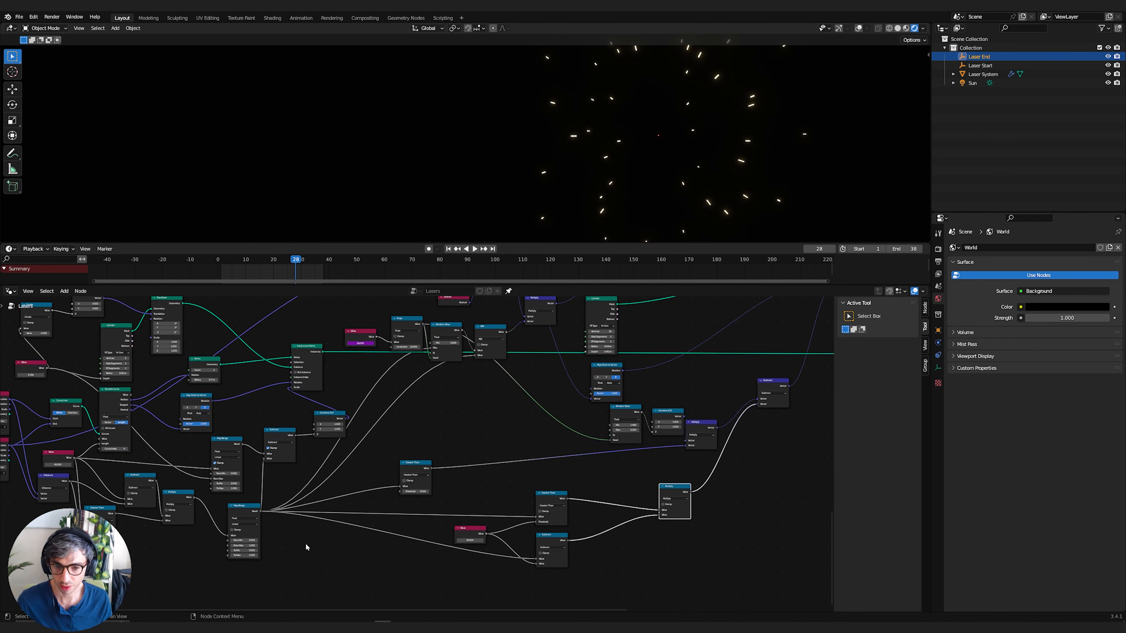
middle_click_drag(333, 531, 440, 519)
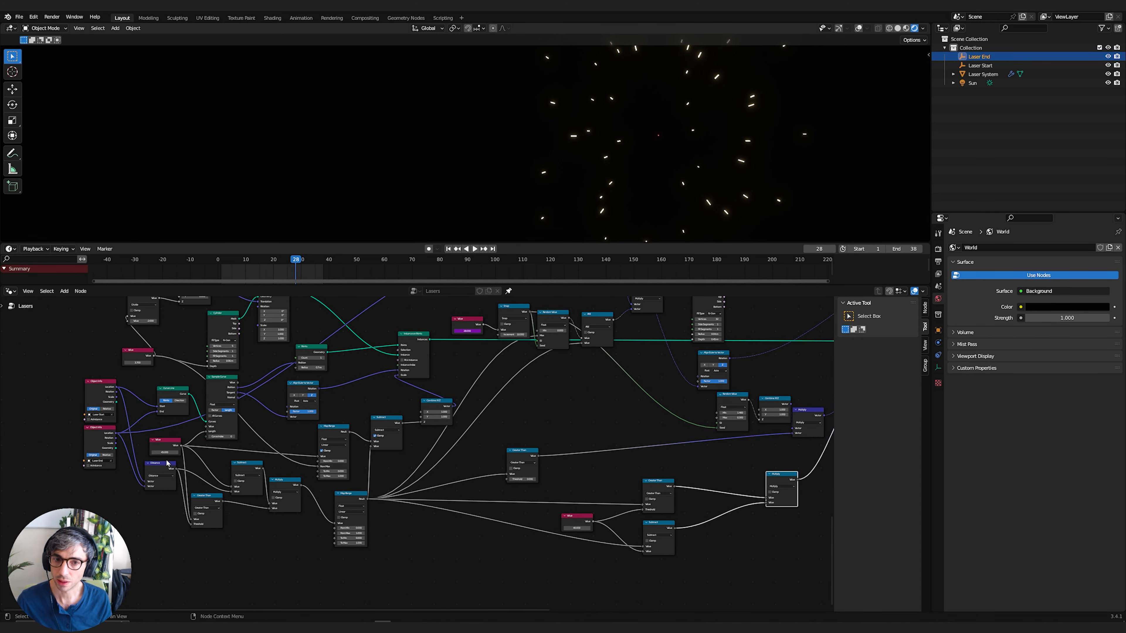
- Scrub the Value node feeding the beam to preview how the sparks scale and shrink at the impact point
left_click_drag(166, 453, 264, 452)
scroll(497, 177, "down", 4)
mouse_move(497, 178)
middle_mouse_down()
mouse_move(518, 170)
mouse_move(496, 172)
middle_mouse_up()
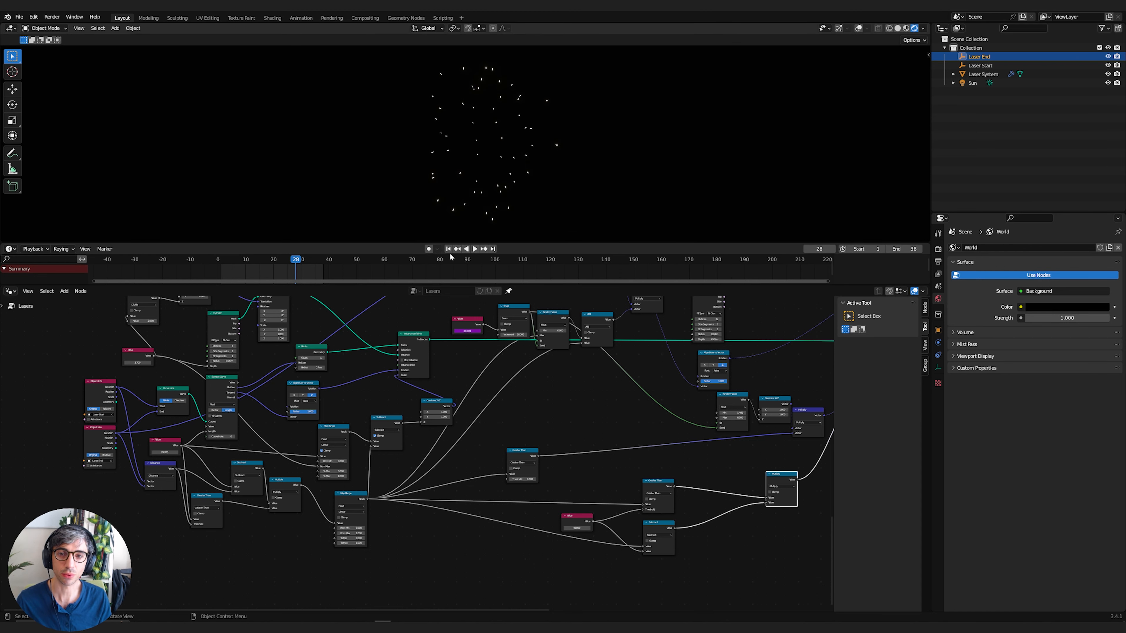
left_click_drag(166, 452, 203, 452)
middle_click_drag(658, 440, 306, 435)
middle_click_drag(568, 421, 571, 463)
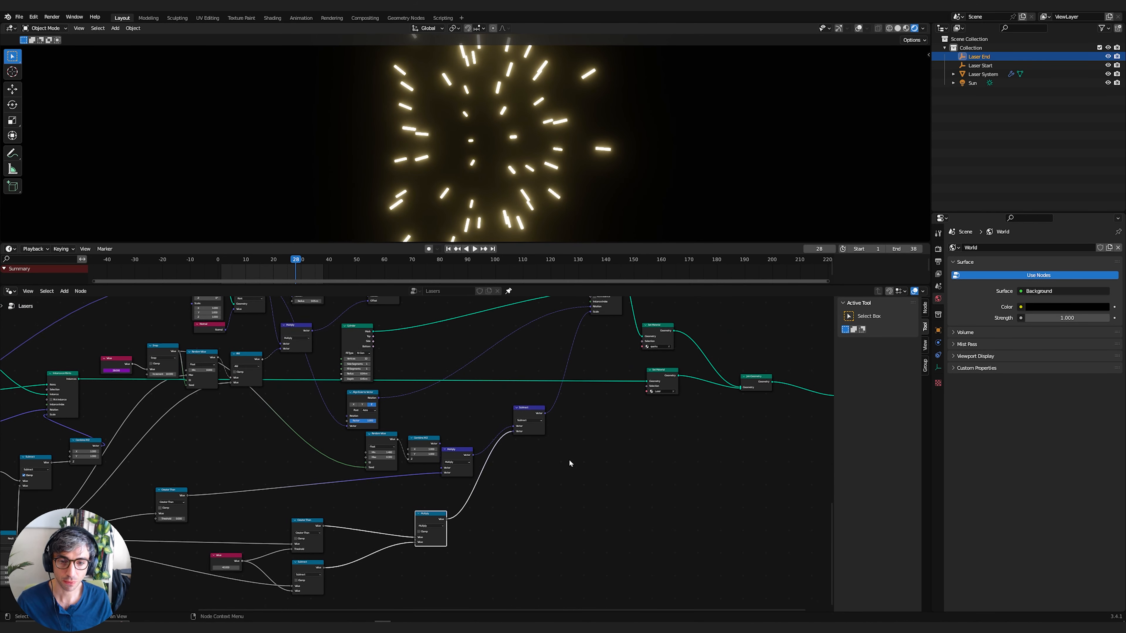
- Set the Vector Math node before the spark instances' Scale input to Maximum and toggle Clamp on the math Multiply node
left_click(349, 444)
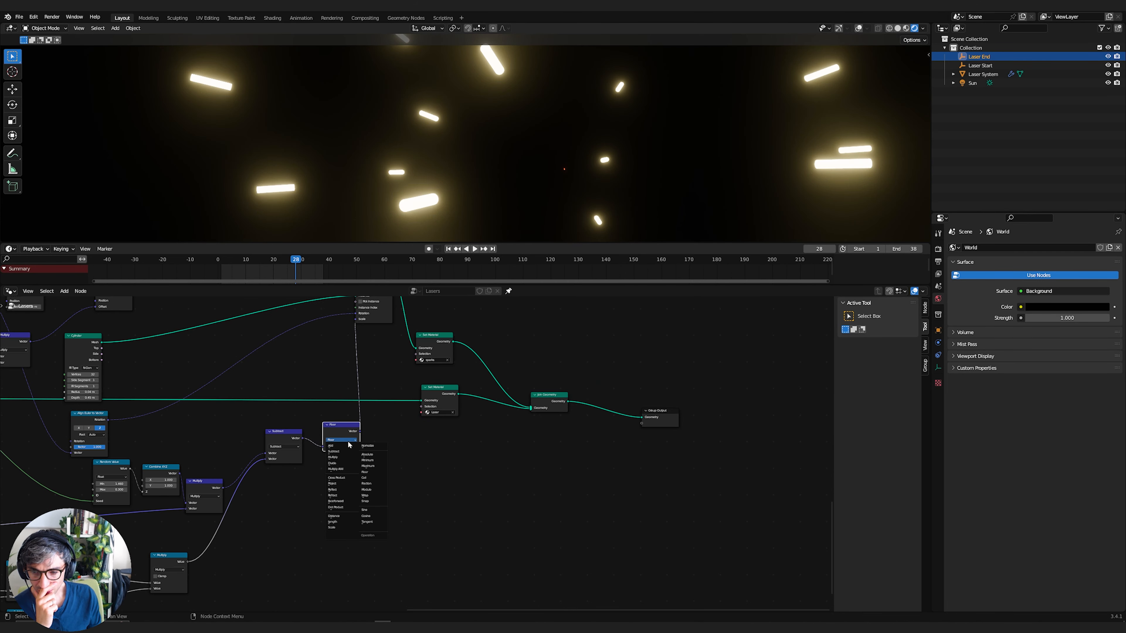
left_click(367, 468)
left_click(156, 576)
- Scrub the beam's Value node again to check the impact sparks after the scale changes
middle_click_drag(286, 542, 638, 492)
middle_click_drag(302, 543, 652, 499)
left_click_drag(151, 436, 150, 436)
middle_click_drag(437, 423, 108, 466)
middle_click_drag(612, 411, 210, 539)
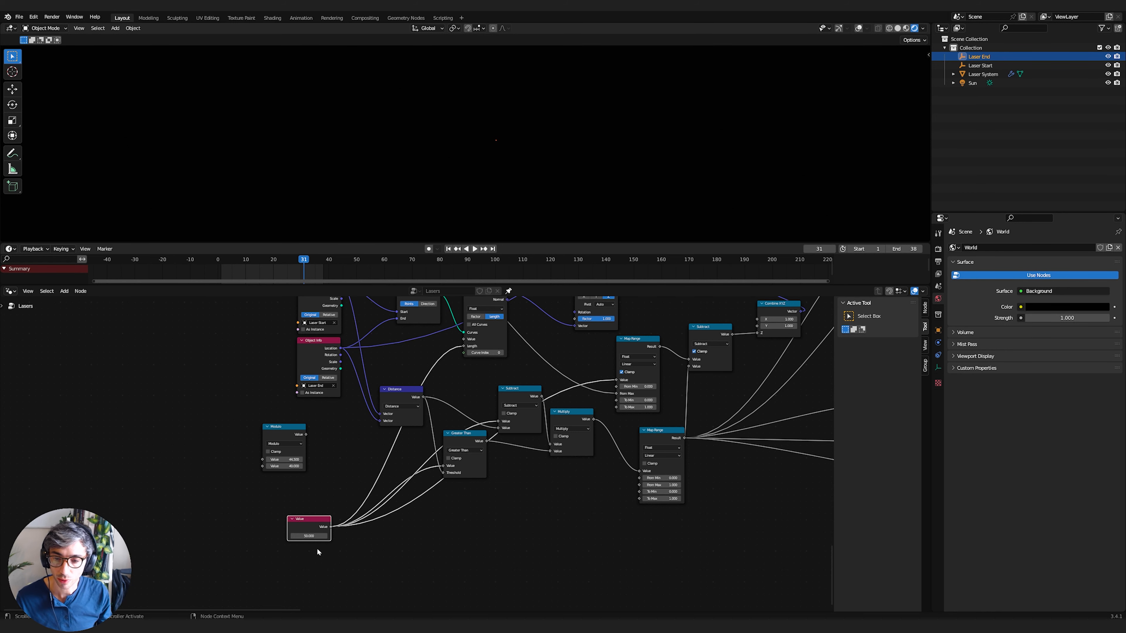
mouse_move(312, 536)
left_mouse_down()
mouse_move(344, 536)
mouse_move(255, 537)
mouse_move(315, 537)
mouse_move(296, 536)
left_mouse_up()
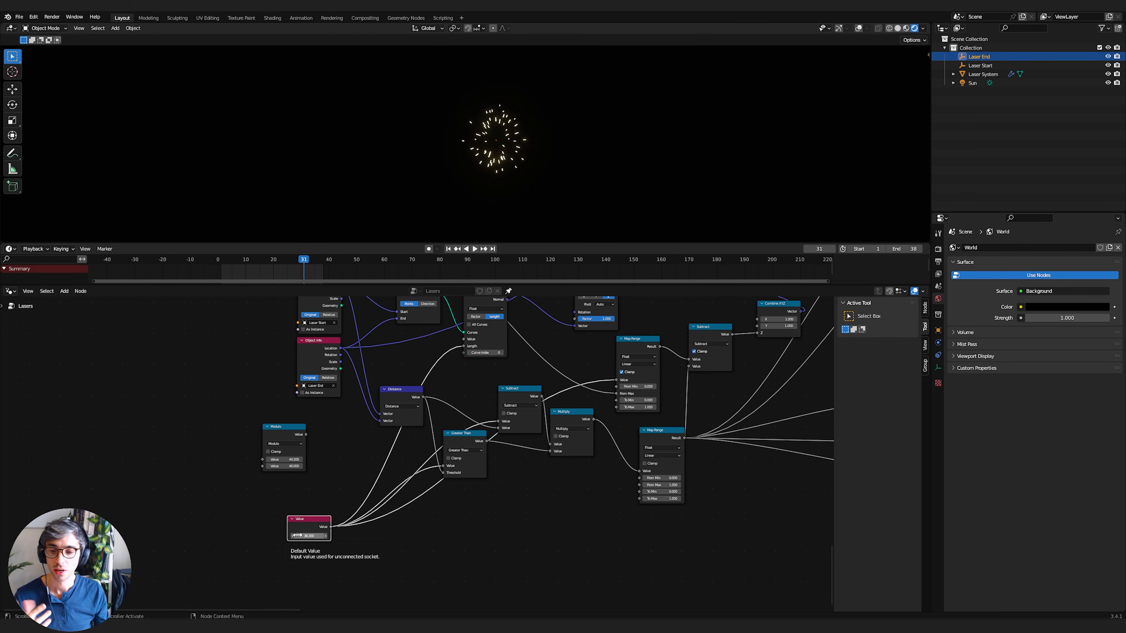
- Set the Value node that drives the beam to 50
left_click(297, 536)
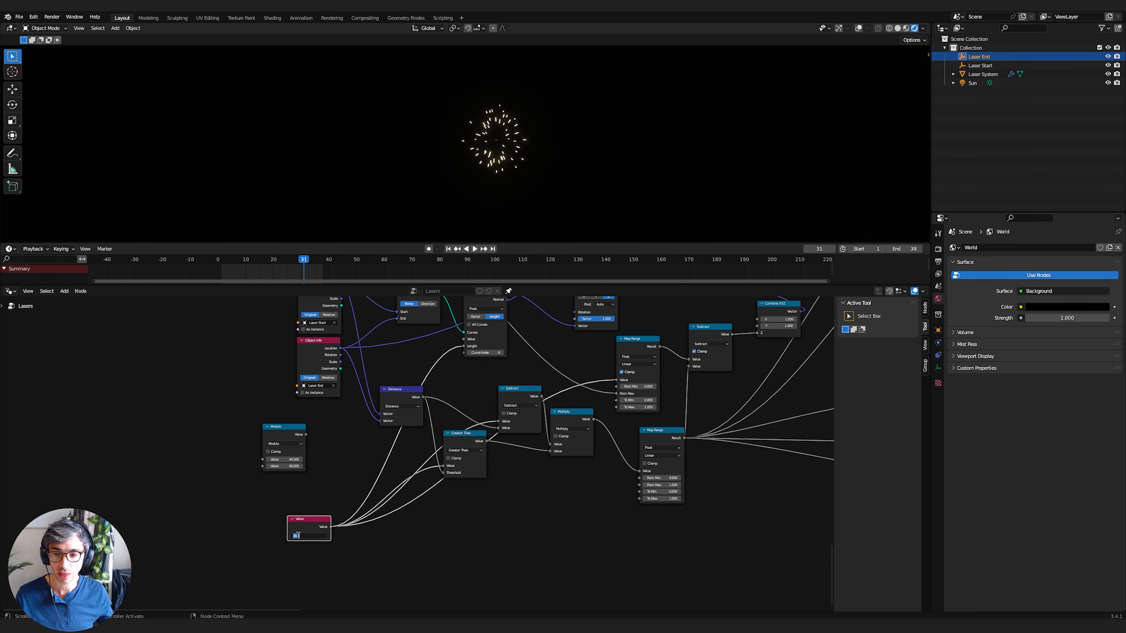
key("Return")
middle_click_drag(338, 552, 363, 529)
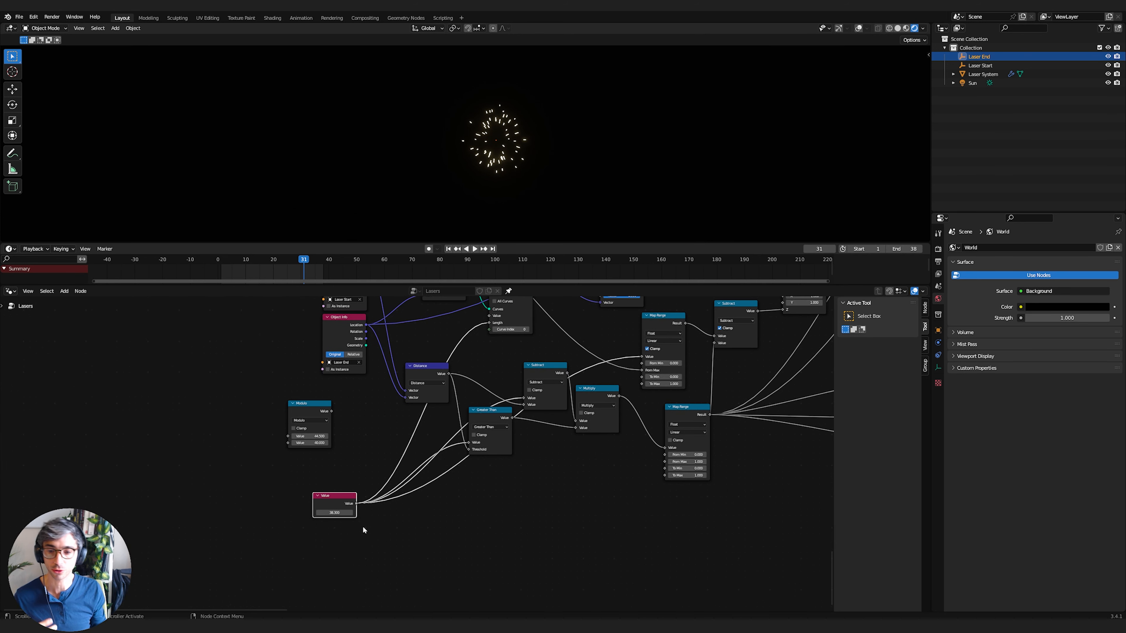
left_click(339, 514)
type("50")
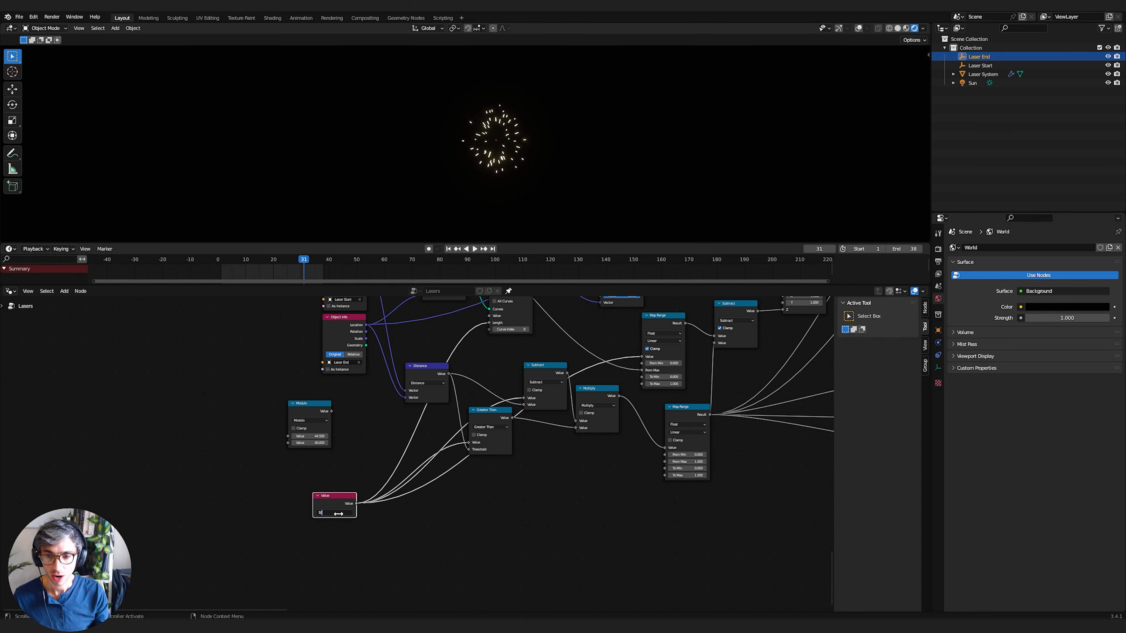
key("Return")
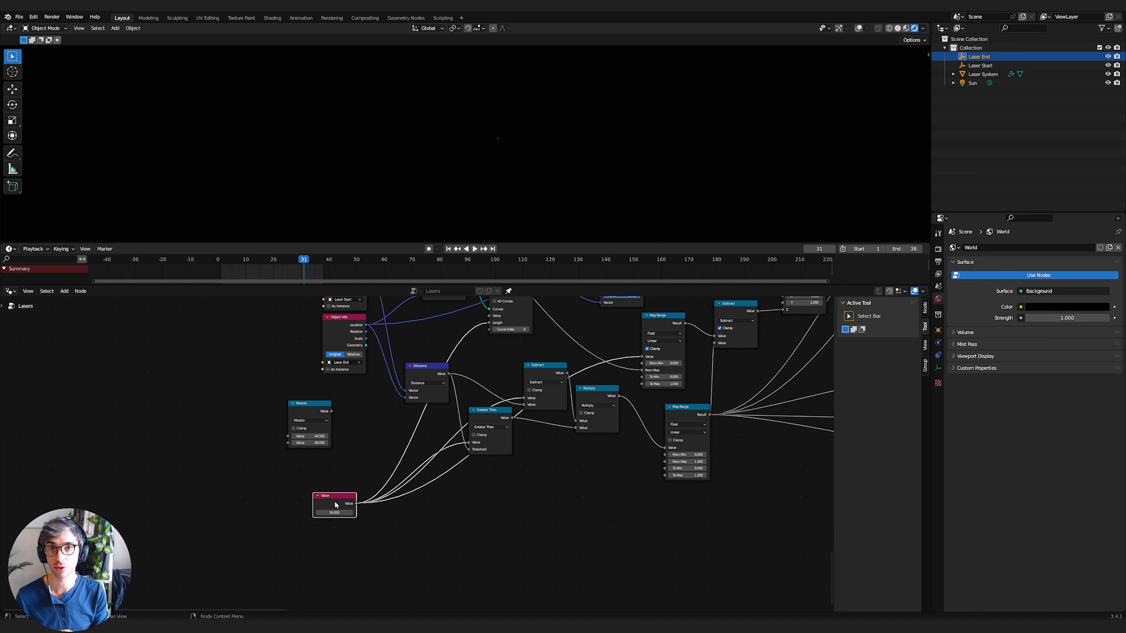
- Reset the beam's Value node to 0
left_click(336, 512)
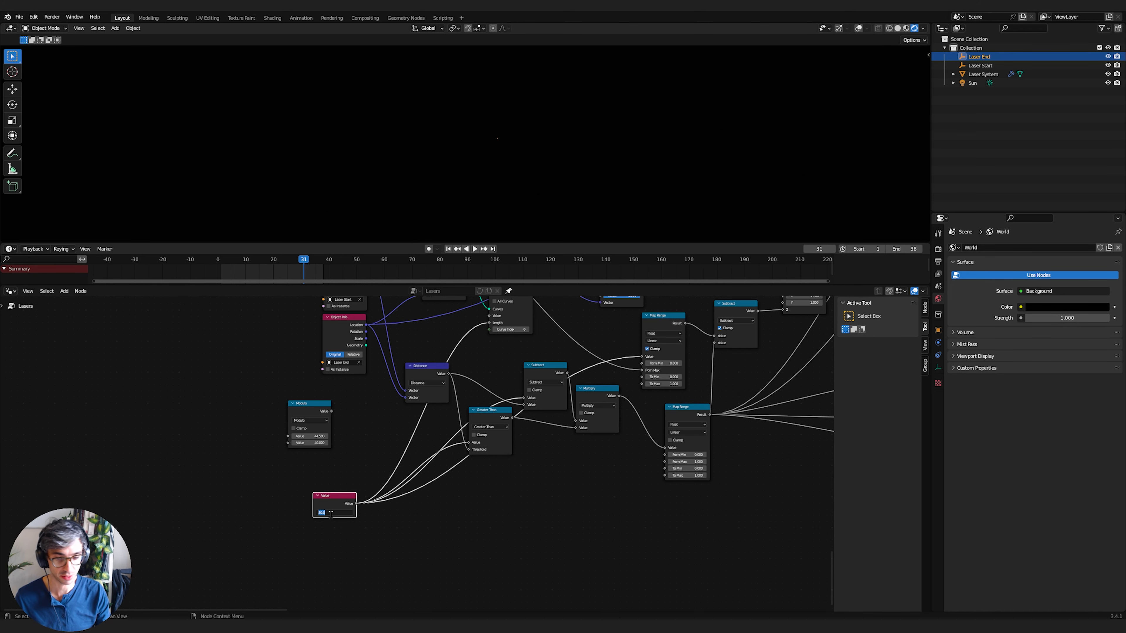
type("0")
key("Return")
left_click(332, 513)
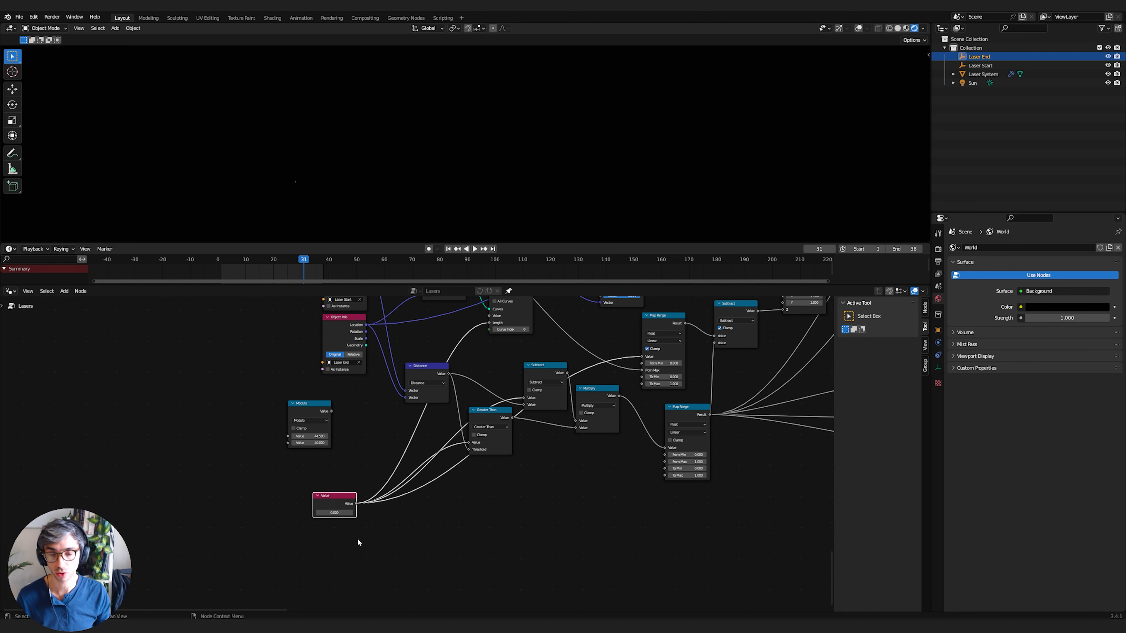
middle_click_drag(388, 535, 346, 517)
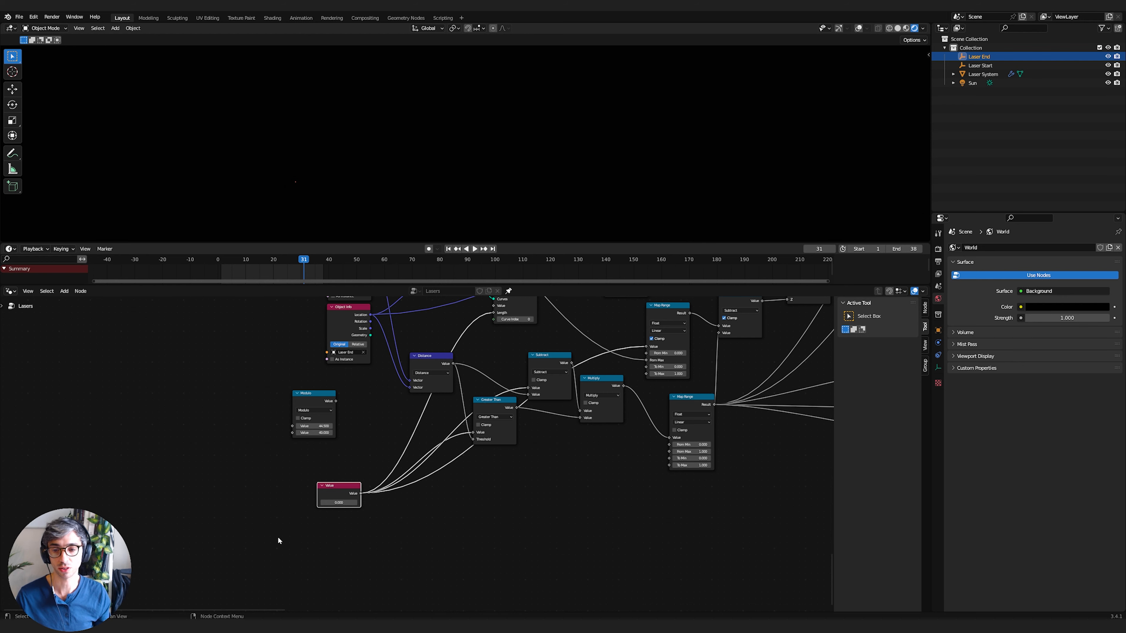
- Delete the unconnected Modulo node and move the Value node further left of the Distance and Greater Than nodes
left_click(278, 535)
right_click(349, 557)
left_click(323, 399)
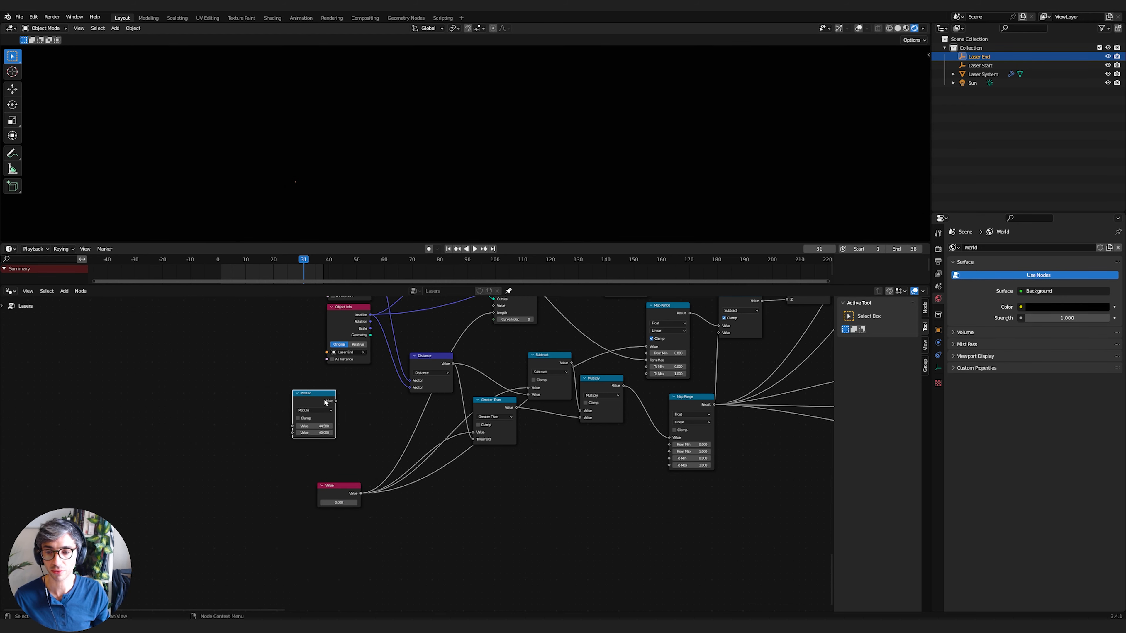
key("x")
middle_click_drag(397, 501, 370, 483)
left_click_drag(303, 474, 248, 474)
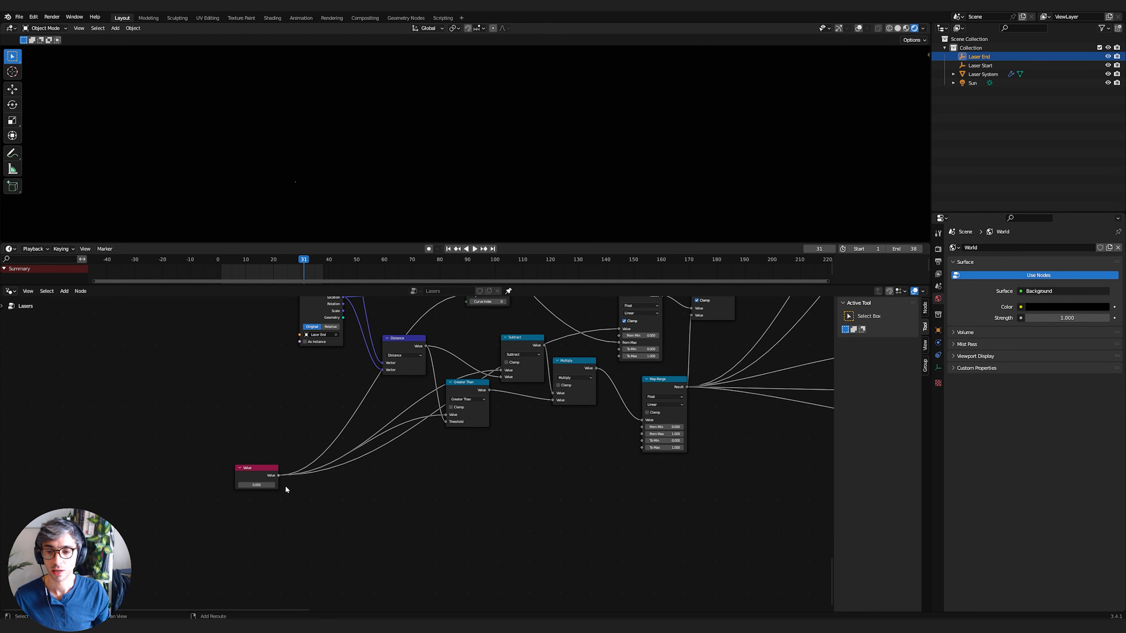
- Add a Math node beside the Value node and set its operation to Modulo
key("shift+a")
type("MAT")
key("Return")
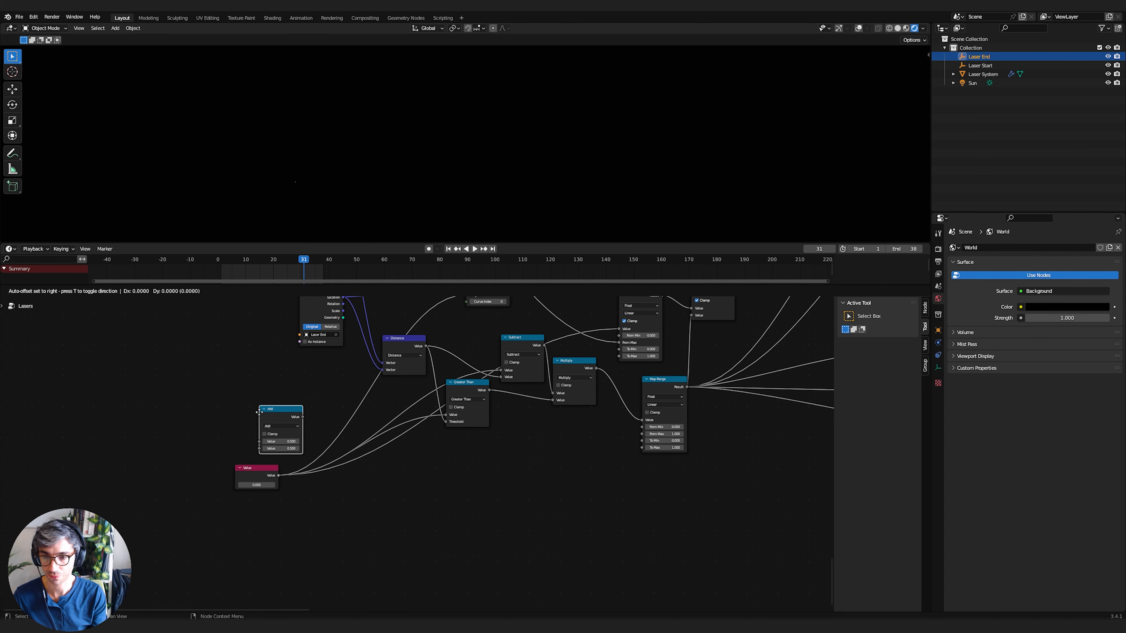
left_click(326, 522)
left_click(326, 522)
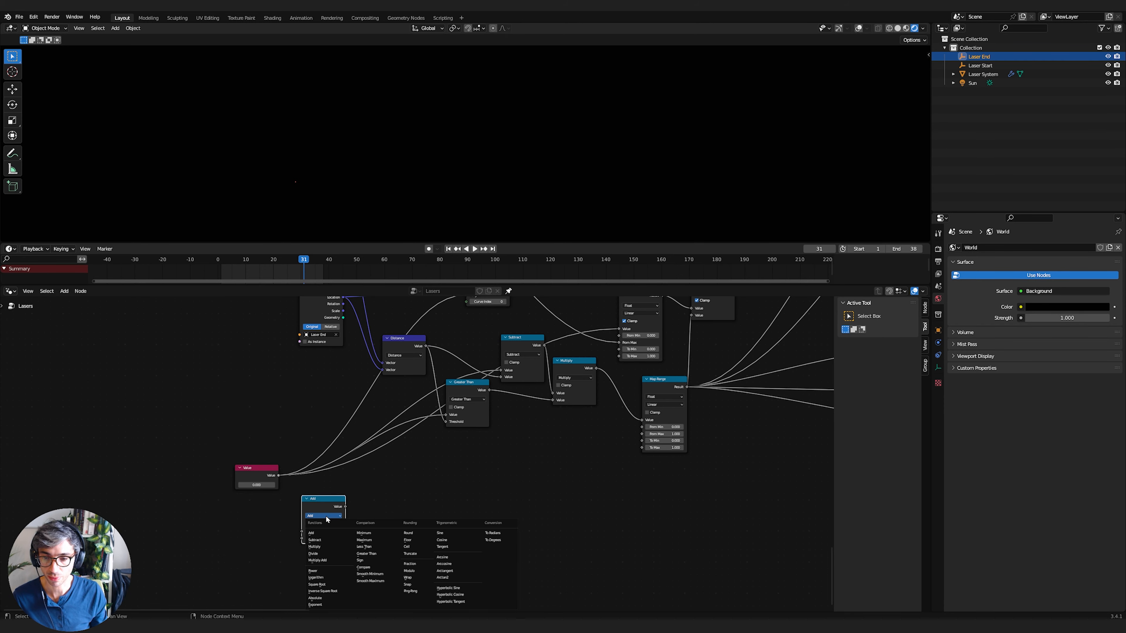
scroll(302, 527, "up", 4)
left_click(346, 505)
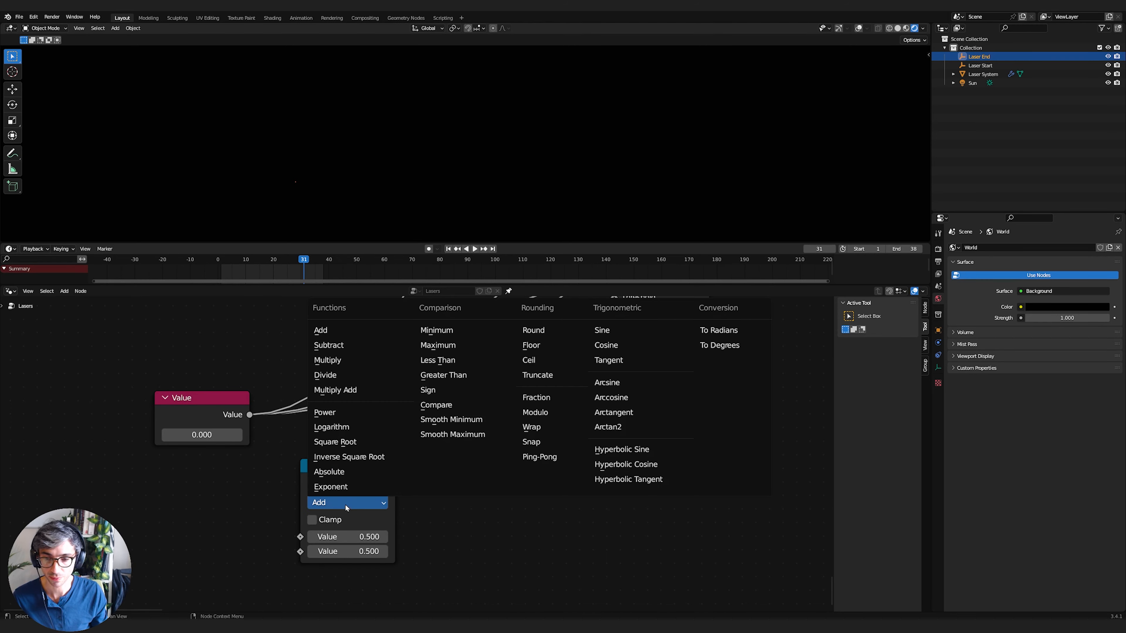
left_click(545, 412)
middle_click_drag(384, 472, 459, 494)
left_click_drag(455, 490, 482, 464)
scroll(534, 446, "down", 5)
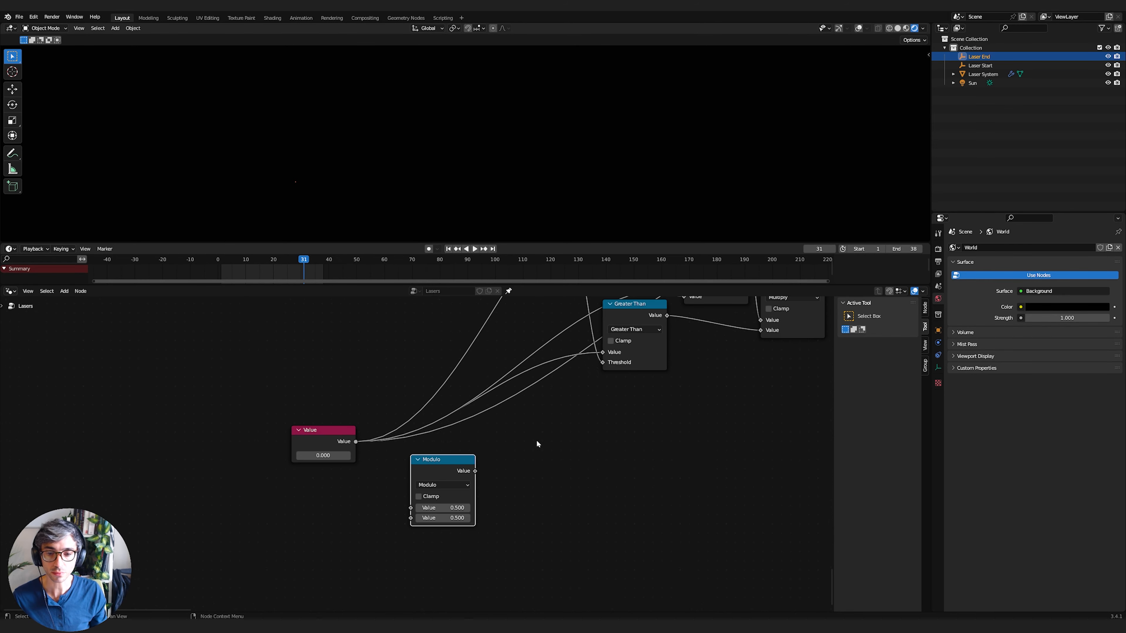
- Set the Modulo node's second value to 50
middle_click_drag(550, 439, 457, 488)
left_click(332, 576)
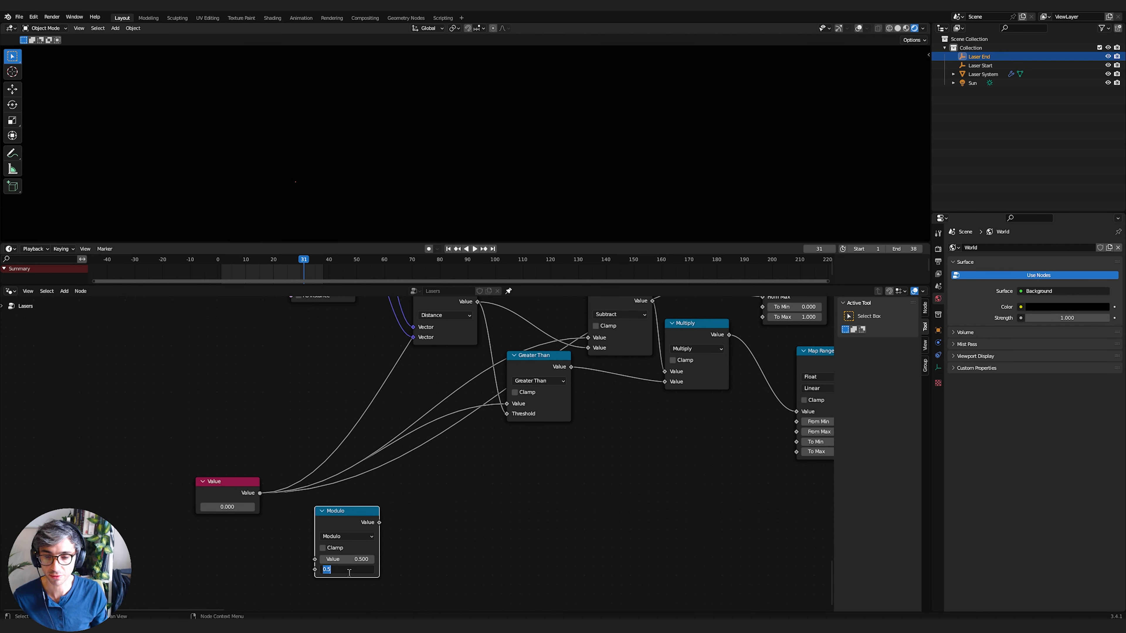
type("50")
key("Return")
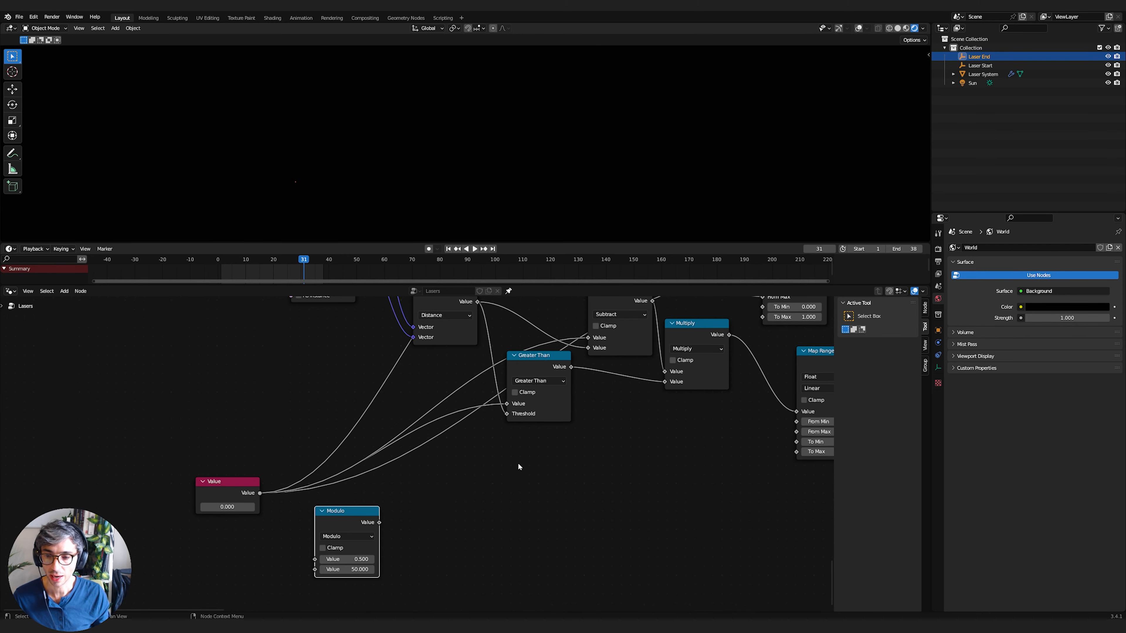
- Move the Value node above and to the left of the Modulo node to free space before the Greater Than node
middle_click_drag(385, 420, 320, 488)
middle_click_drag(384, 537, 552, 486)
left_click_drag(323, 502, 426, 401)
middle_click_drag(448, 445, 336, 552)
left_click_drag(324, 514, 281, 503)
middle_click_drag(353, 536, 537, 461)
left_click_drag(459, 432, 427, 474)
- Add a Reroute point in the free space between the Value node and the Greater Than node
left_click(523, 496)
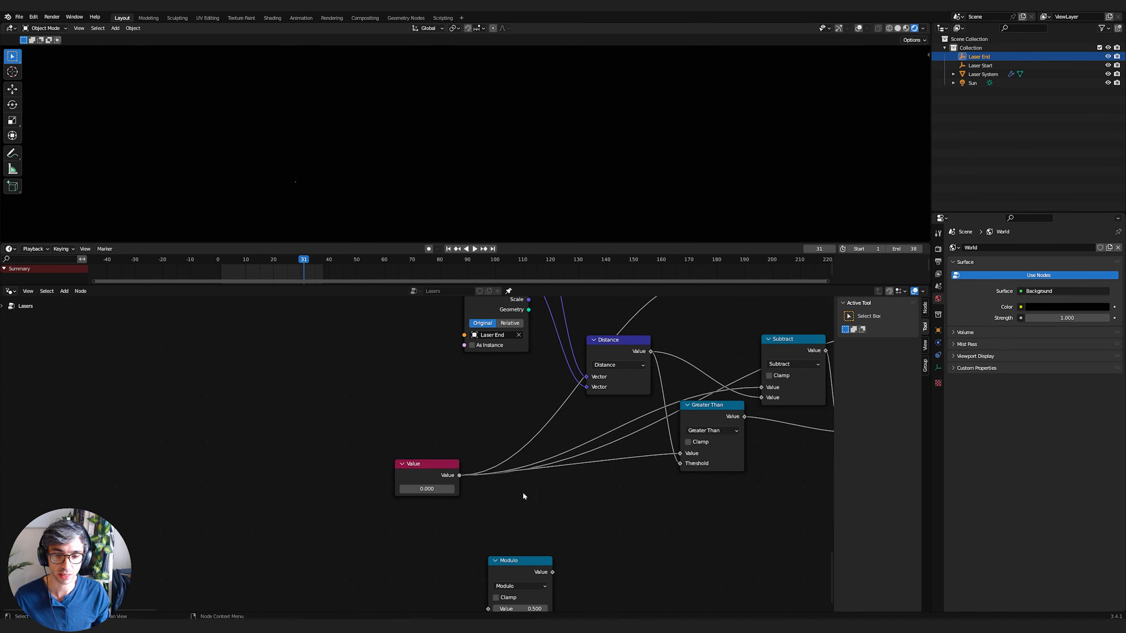
scroll(560, 499, "up", 1)
middle_click_drag(562, 501, 513, 508)
key("shift+a")
type("RE")
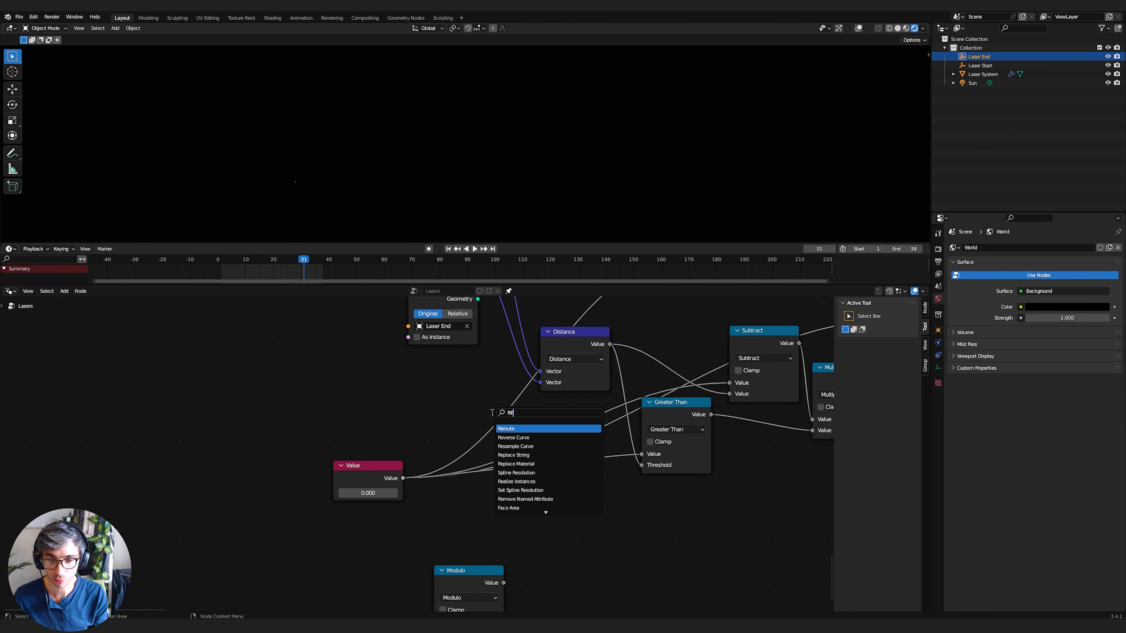
key("Return")
left_click(546, 496)
- Link the Reroute to the Sample Curve node's Length and the Greater Than node's Value input, replacing the Value node links
middle_click_drag(620, 525, 533, 547)
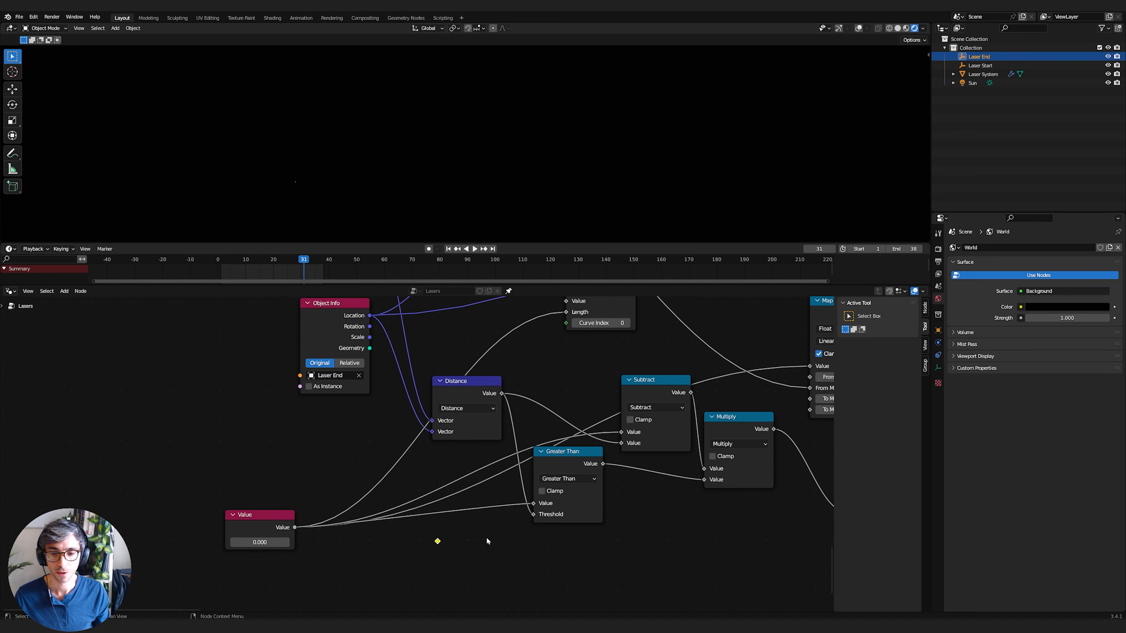
scroll(487, 541, "down", 3)
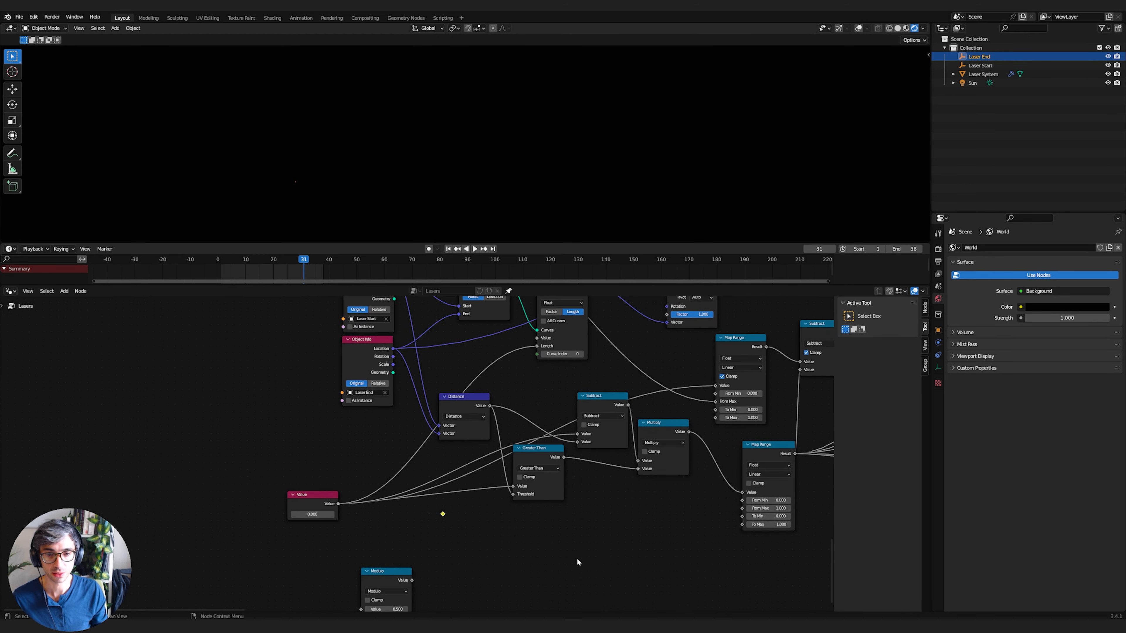
mouse_move(537, 349)
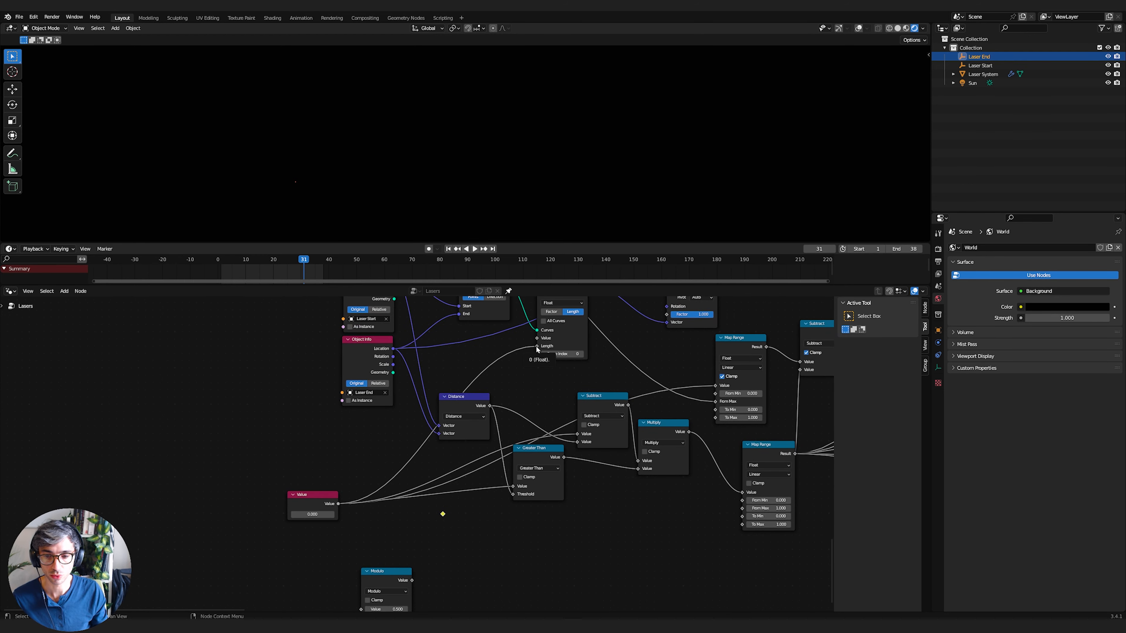
left_click_drag(537, 349, 443, 515)
middle_click_drag(443, 516, 369, 523)
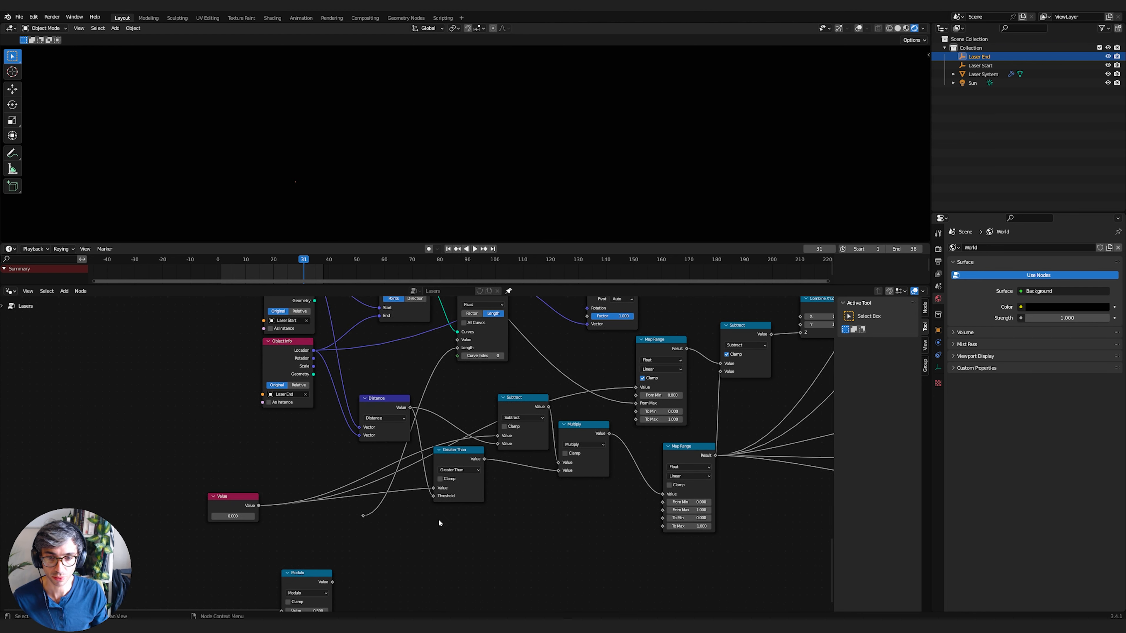
left_click_drag(241, 503, 243, 467)
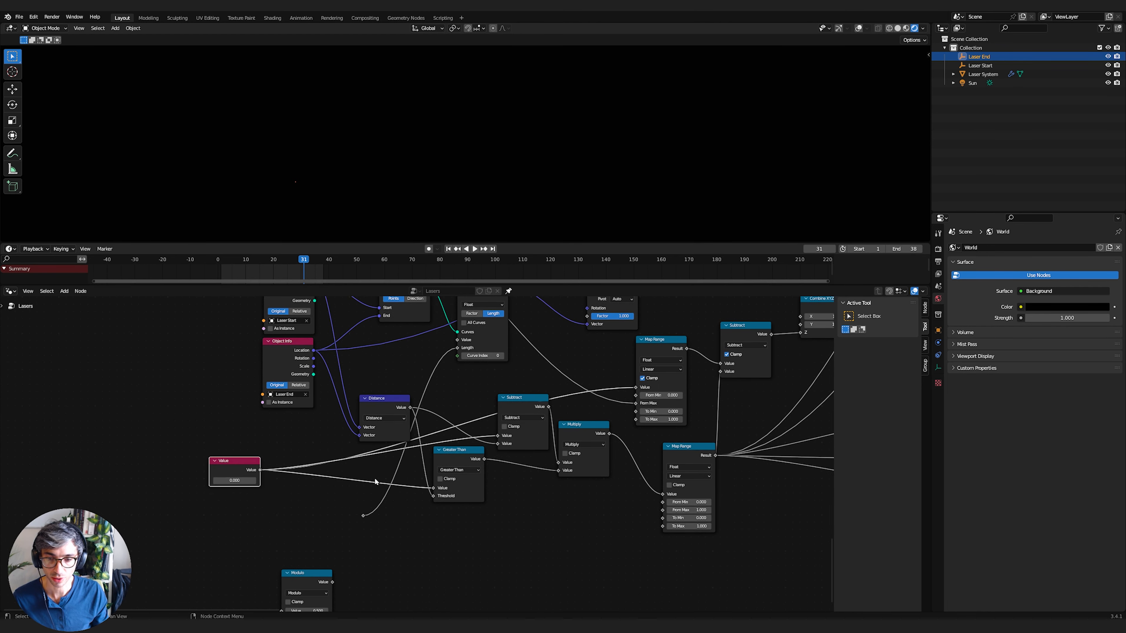
left_click_drag(433, 489, 364, 515)
- Link the Reroute to the Subtract node's first value and the upper Map Range's Value, replacing the remaining Value node links
left_click_drag(237, 466, 251, 442)
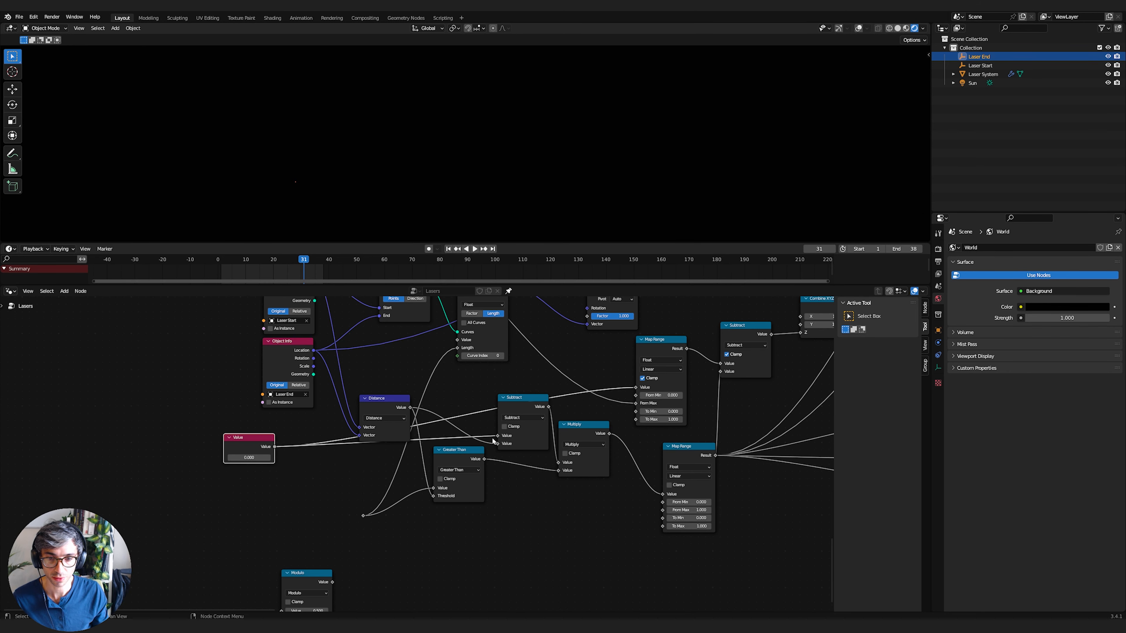
left_click_drag(498, 436, 364, 515)
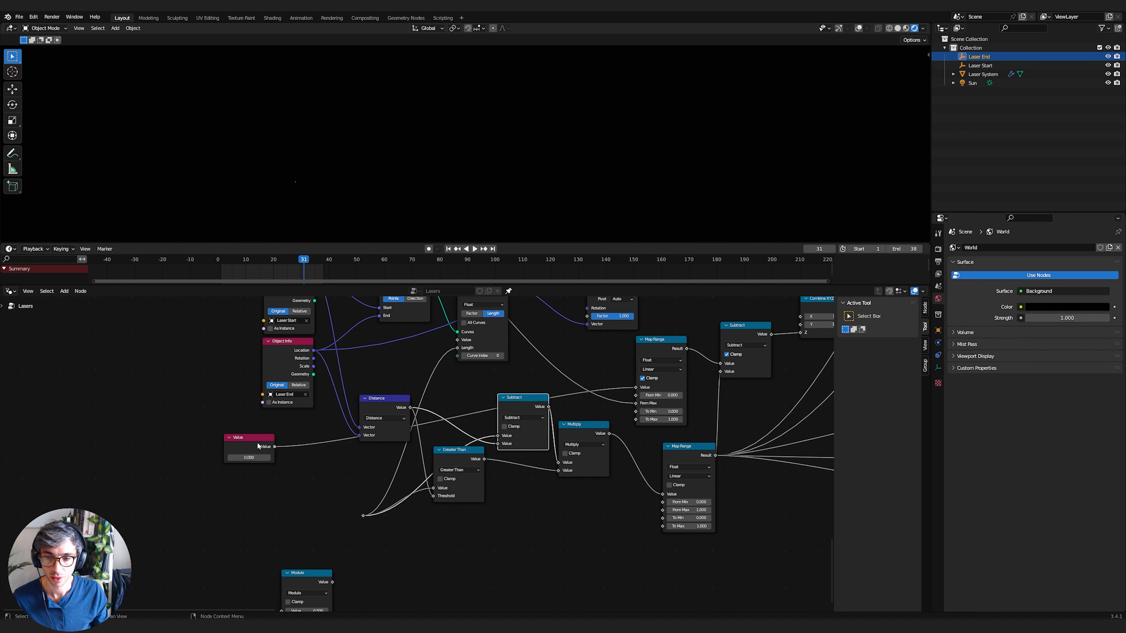
left_click_drag(258, 446, 269, 449)
left_click(637, 389)
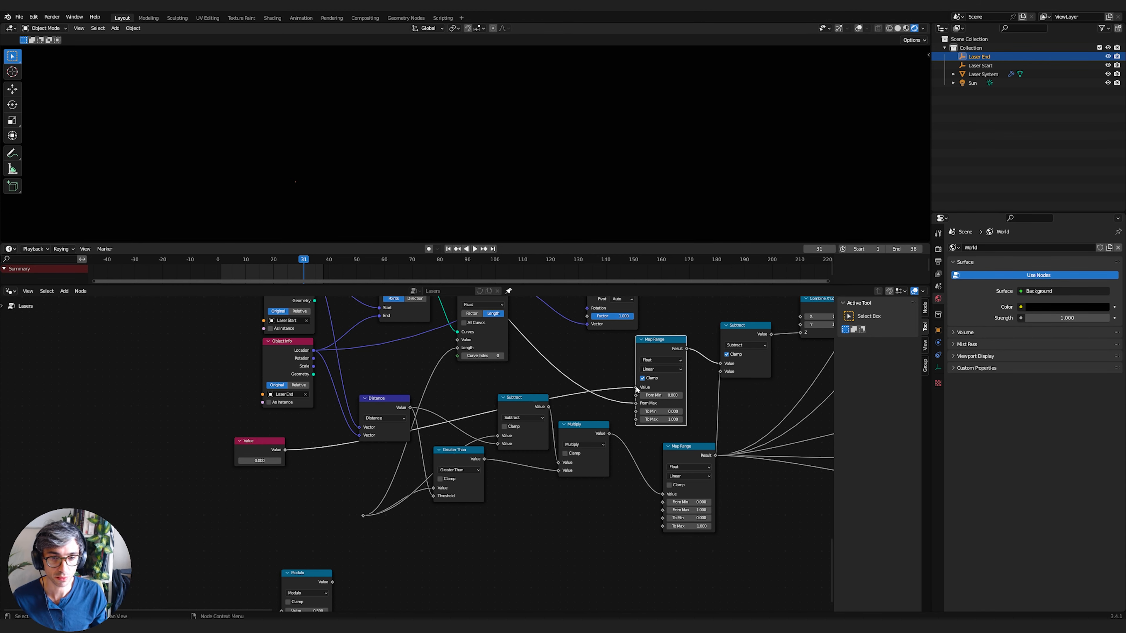
left_click_drag(637, 389, 312, 525)
left_click_drag(636, 389, 363, 517)
middle_click_drag(362, 519, 368, 505)
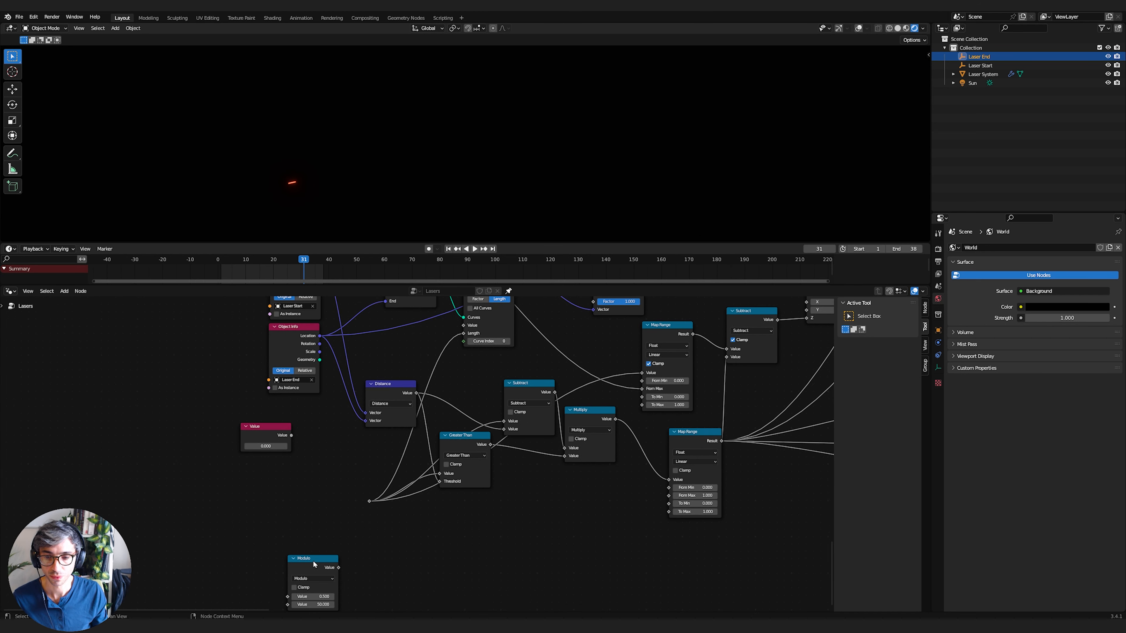
- Place Modulo below the Value node, connect its output to the Reroute, and enter the driver #FRAME as its first value
left_click_drag(312, 560, 369, 501)
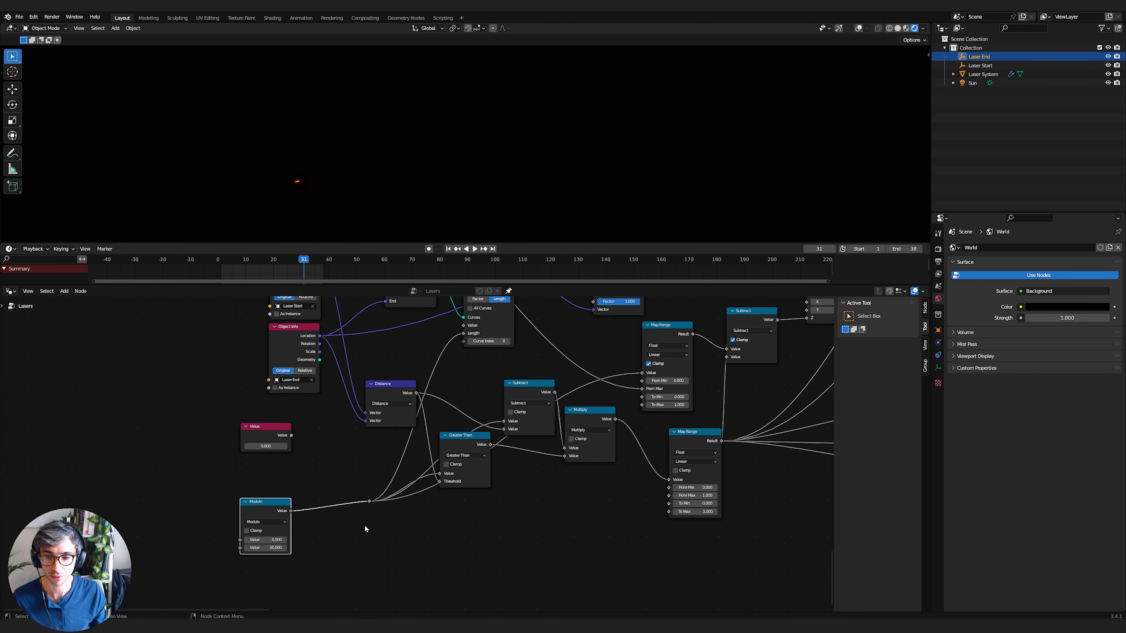
middle_click_drag(384, 529, 522, 525)
left_click(404, 536)
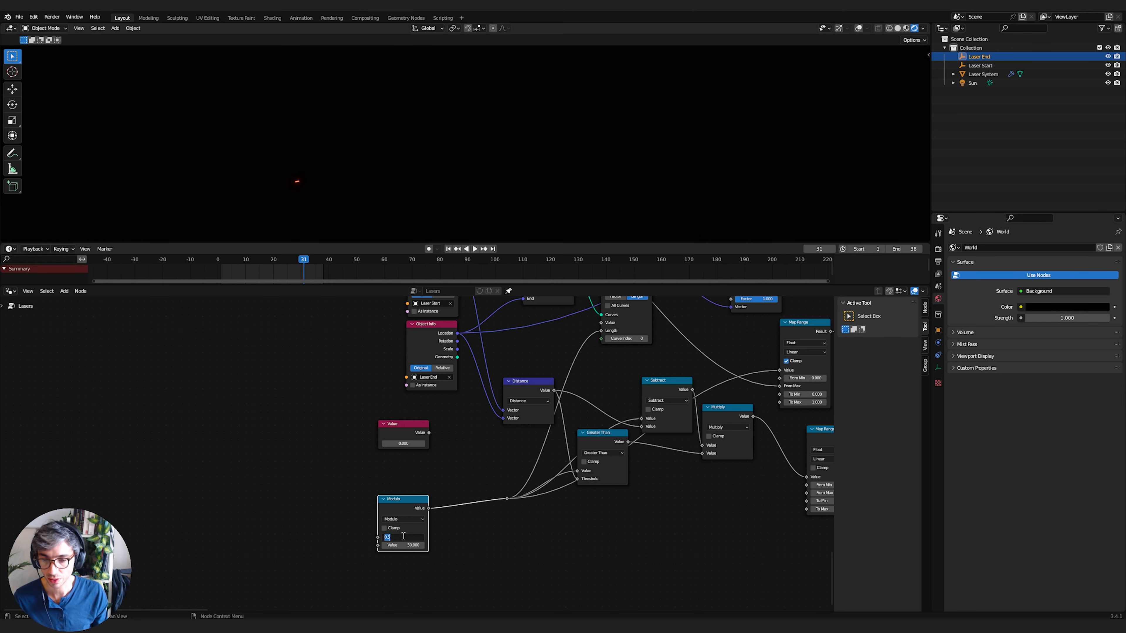
type("#FRAME")
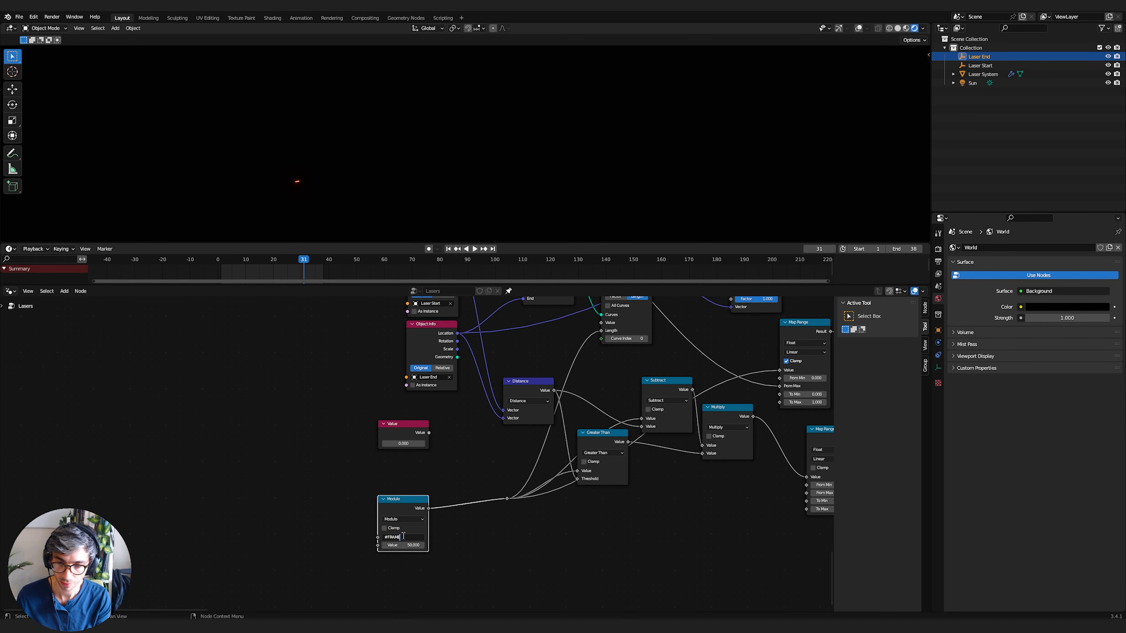
key("Return")
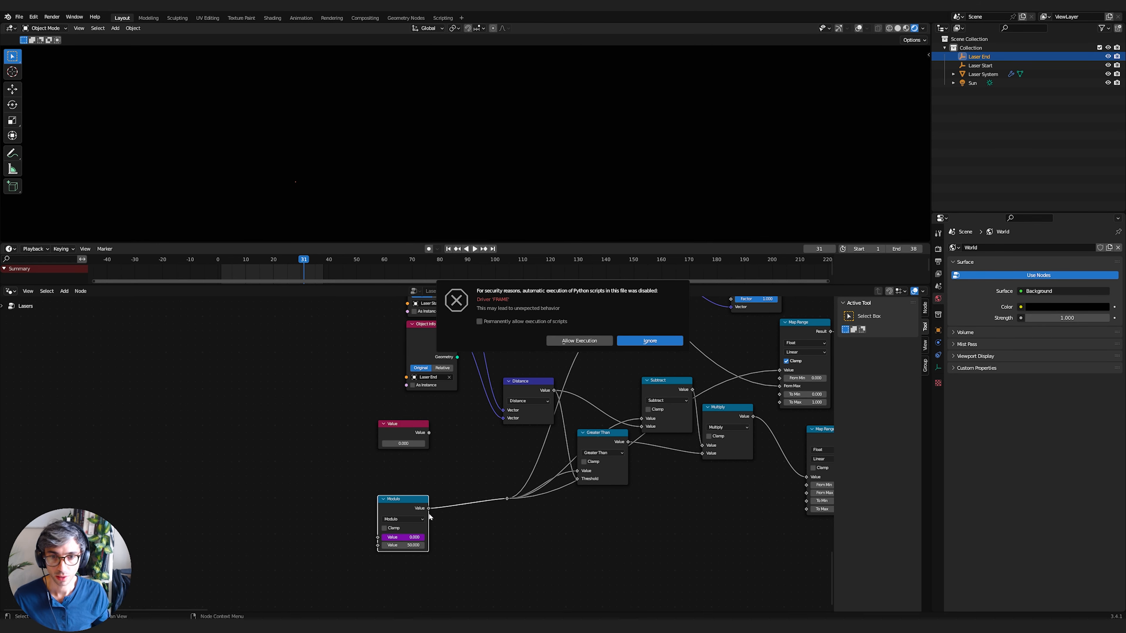
- Allow the file's driver scripts to execute and briefly play the animation from an earlier frame to check the Modulo driver
left_click(577, 341)
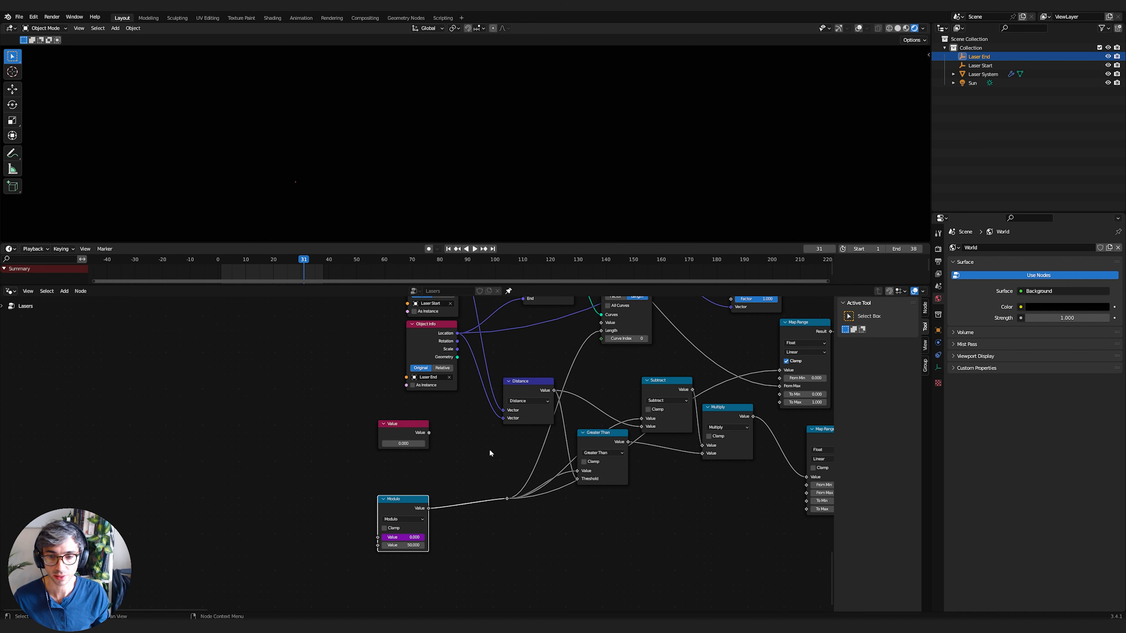
middle_click_drag(490, 453, 378, 468)
left_click_drag(282, 261, 261, 264)
key("space")
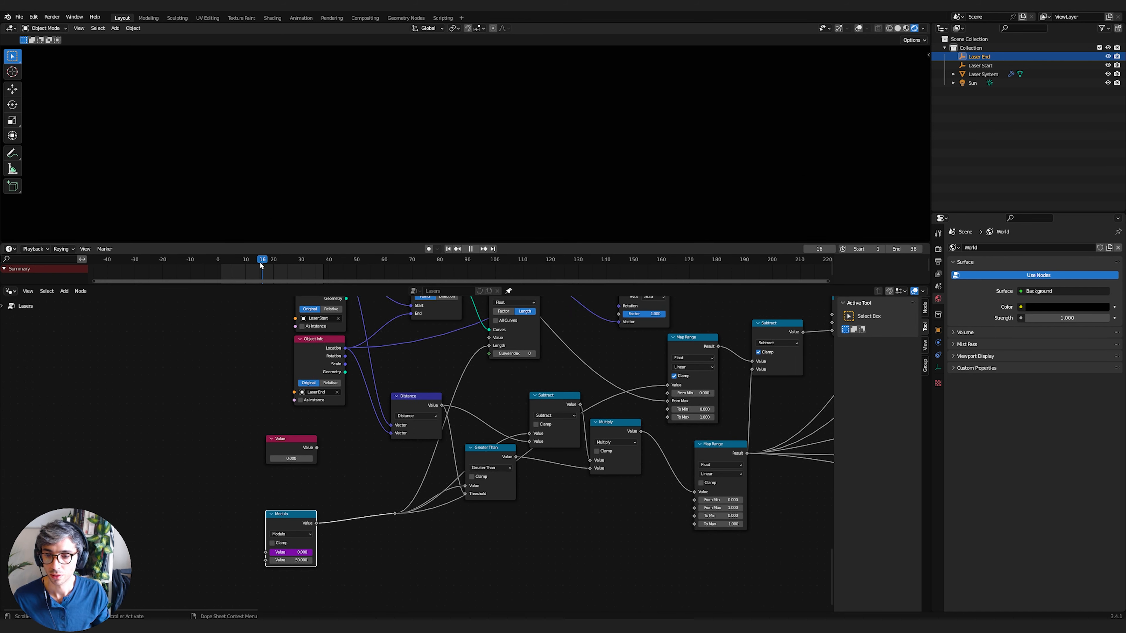
key("space")
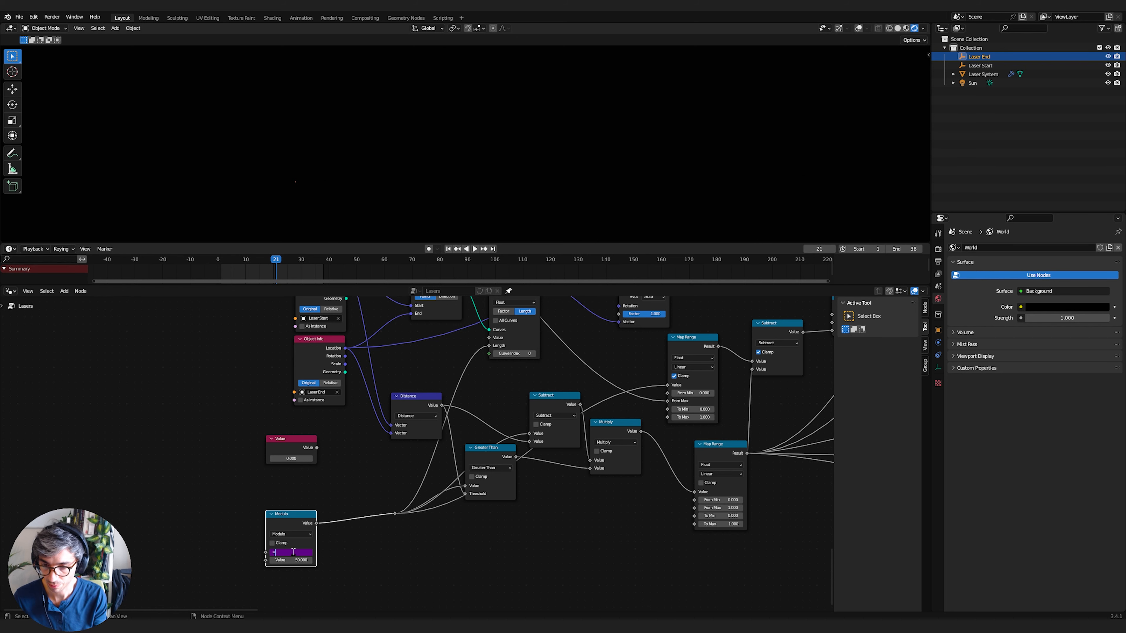
- Delete the driver on the Modulo node's first value and enter #frame in lowercase as its replacement
right_click(300, 553)
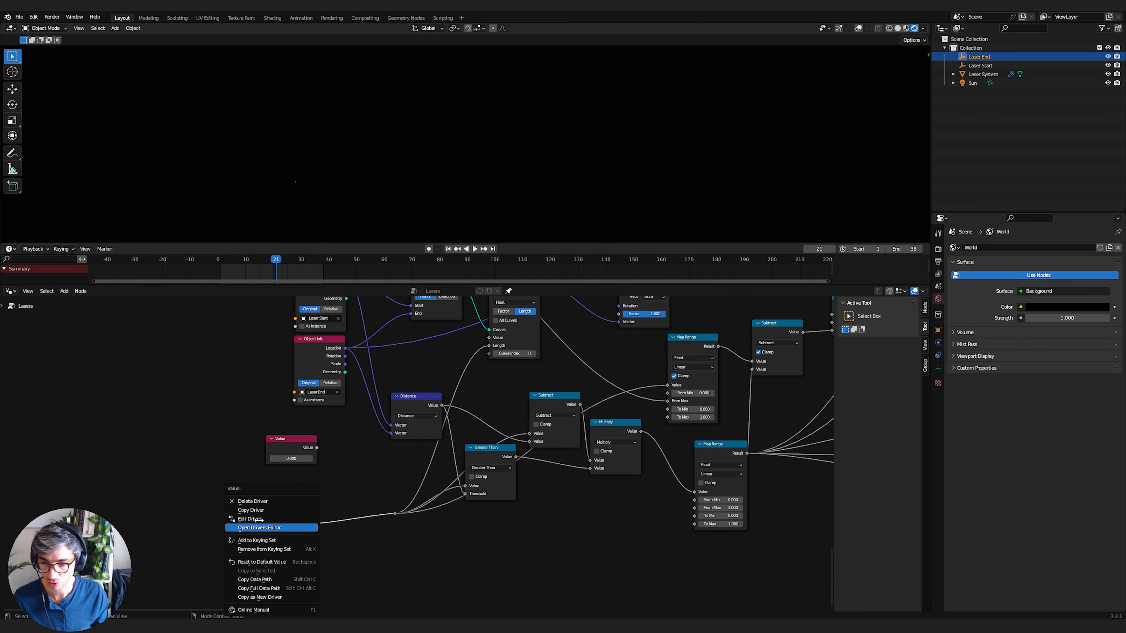
left_click(261, 501)
middle_click_drag(326, 527, 402, 524)
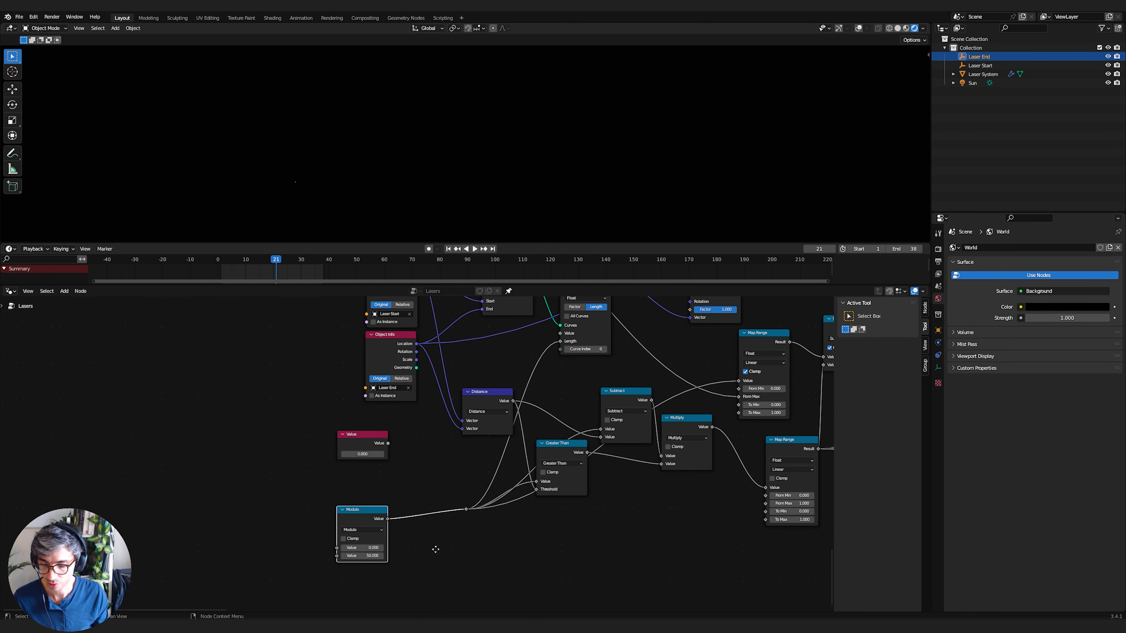
left_click(366, 548)
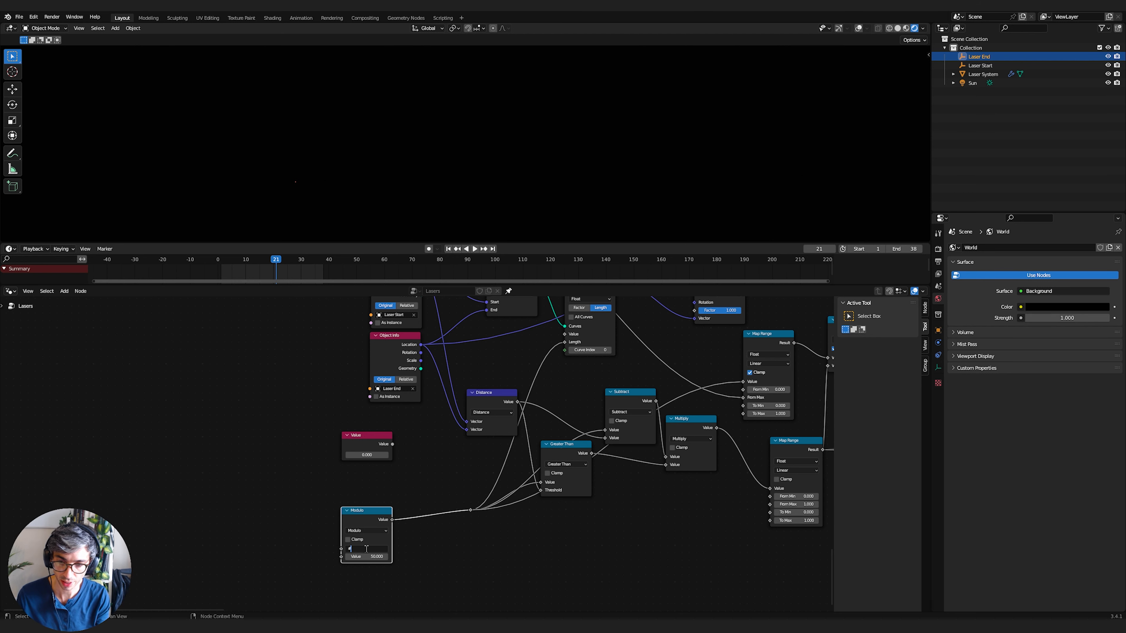
type("#frame")
key("Return")
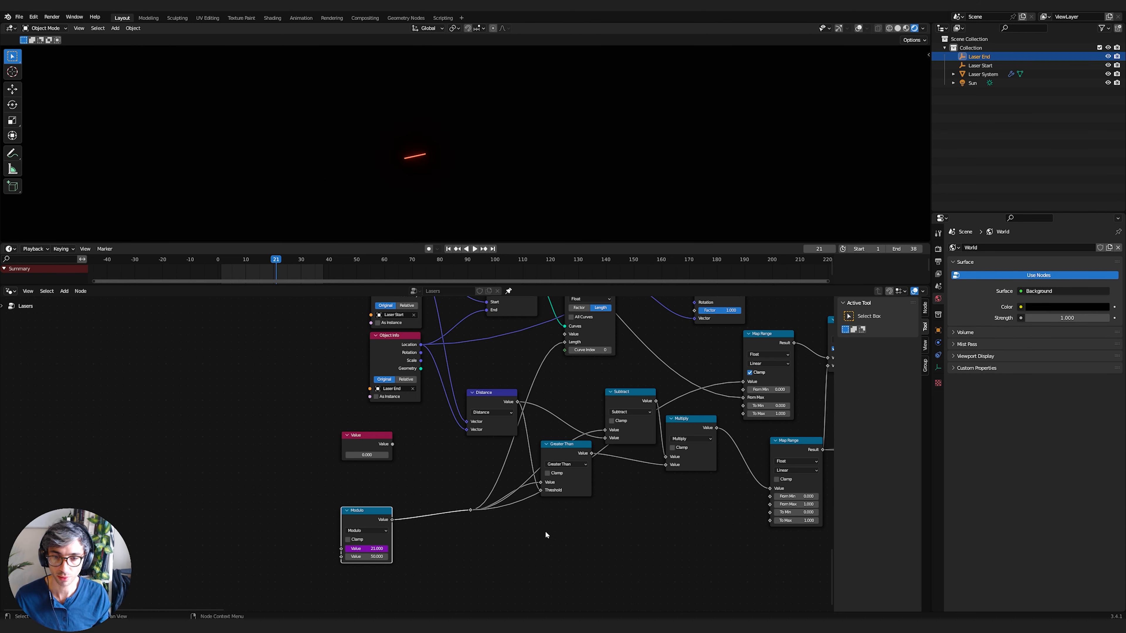
- Extend the timeline's end frame to 173 and play the laser animation from the first frame
middle_click_drag(546, 532, 503, 560)
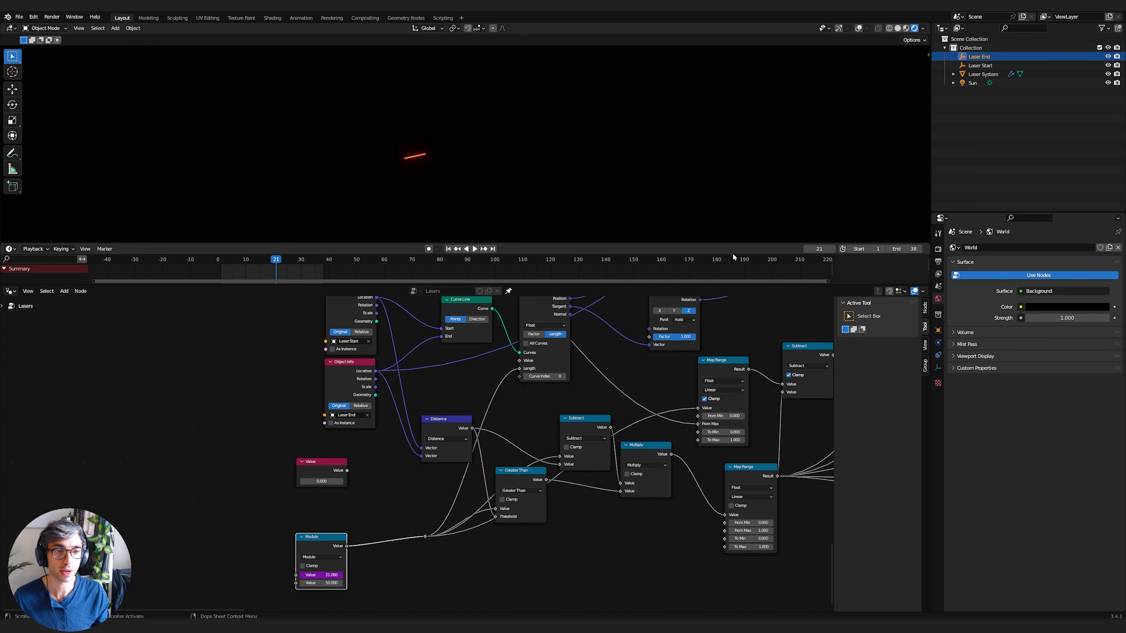
left_click_drag(901, 249, 961, 249)
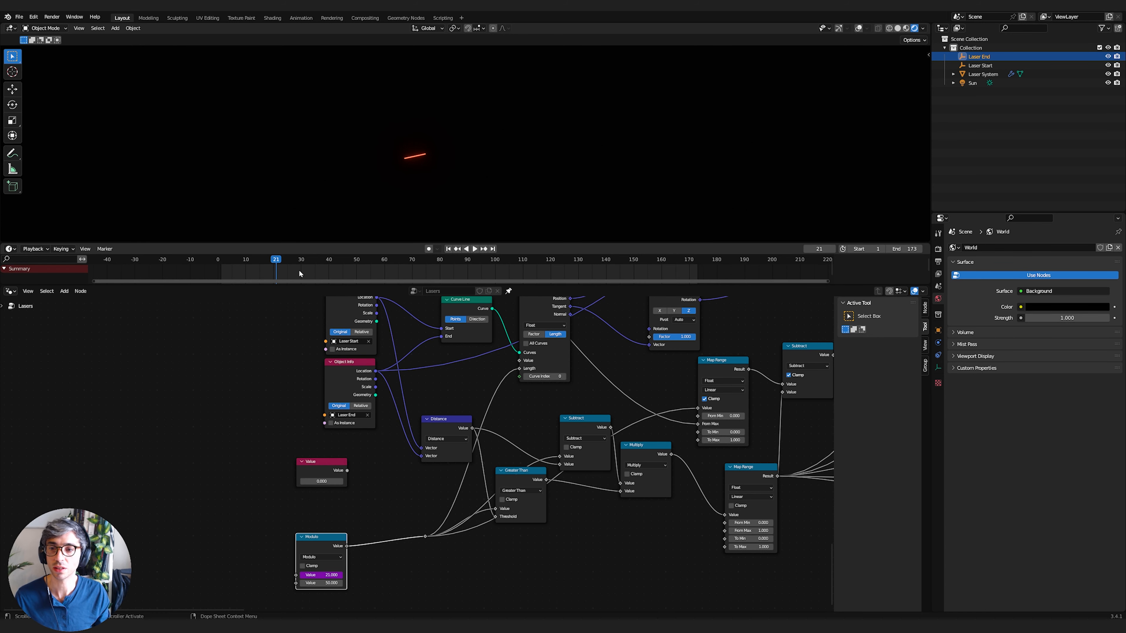
left_click(448, 249)
left_click(474, 248)
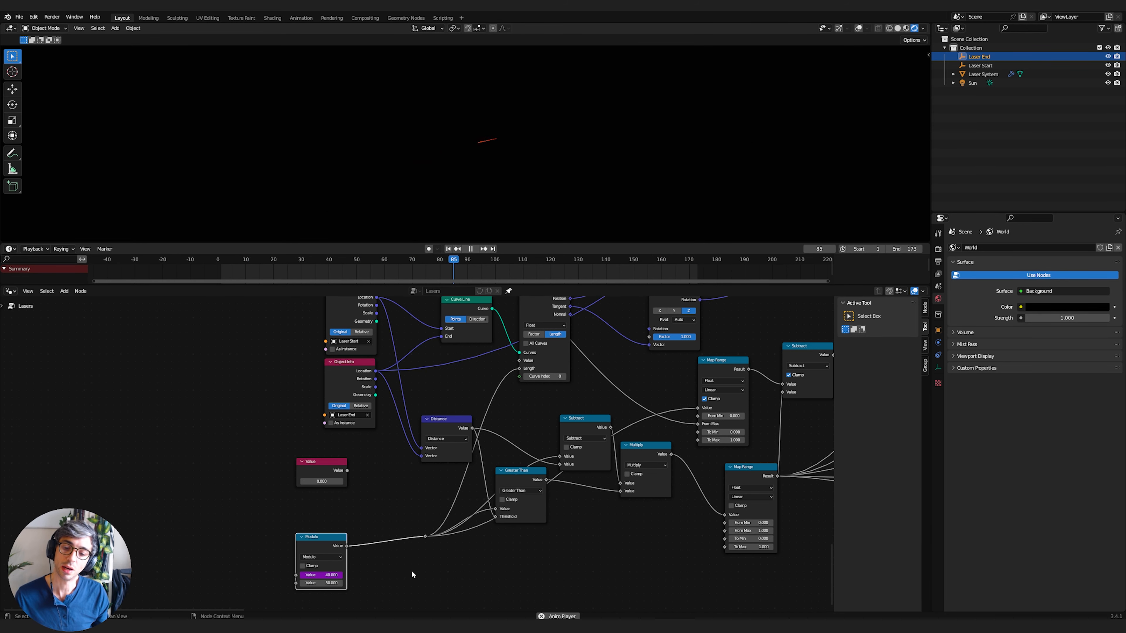
key("space")
- Try the driver expression frame*10 on the Modulo node's first value and play the animation
double_click(322, 575)
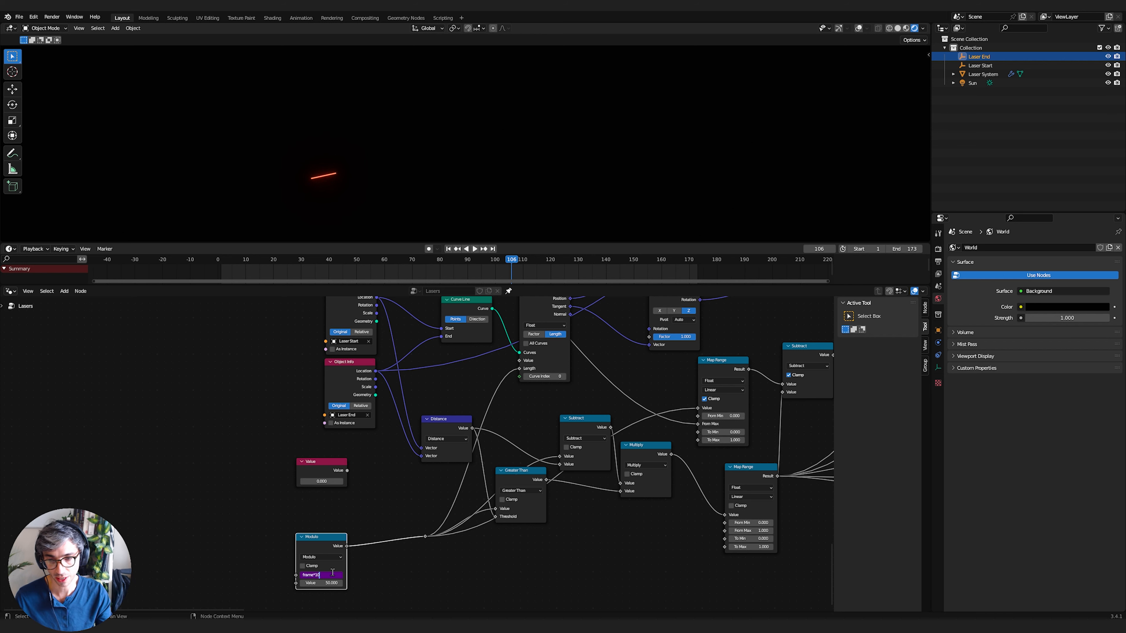
type("*10")
key("Return")
key("space")
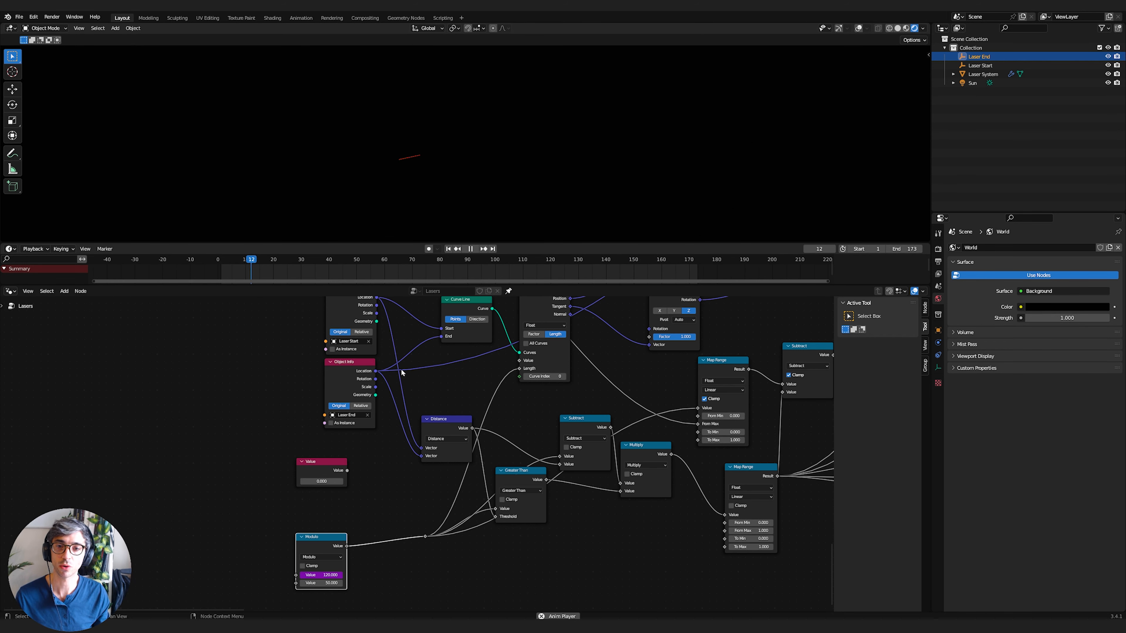
key("space")
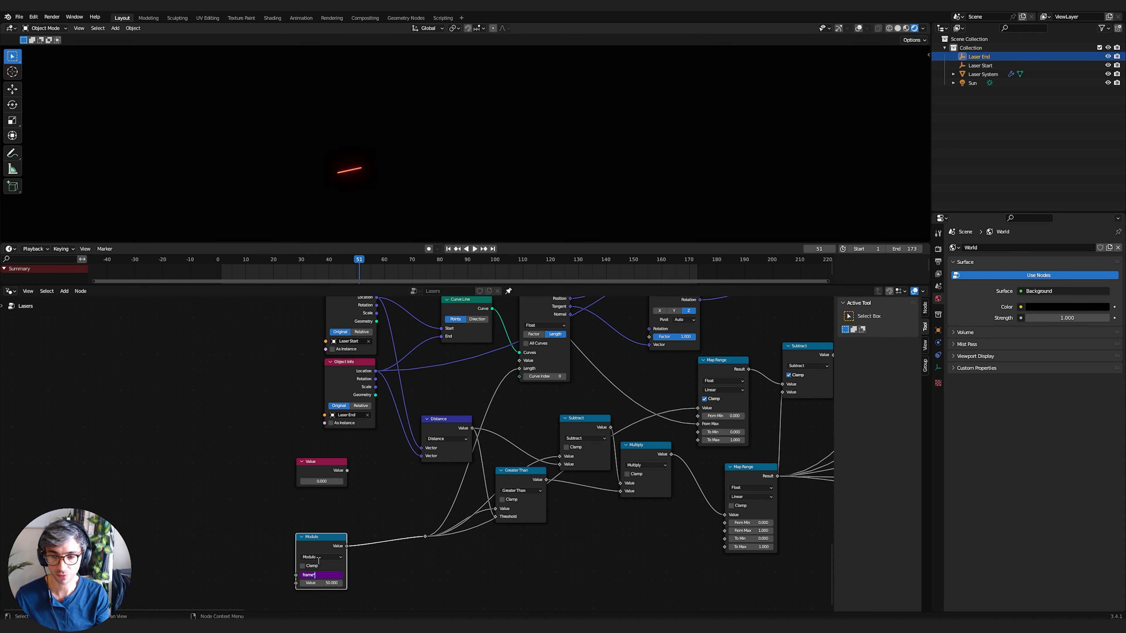
- Try the driver expression frame*5 on the Modulo node's first value and play the animation
type("*5")
key("Return")
key("space")
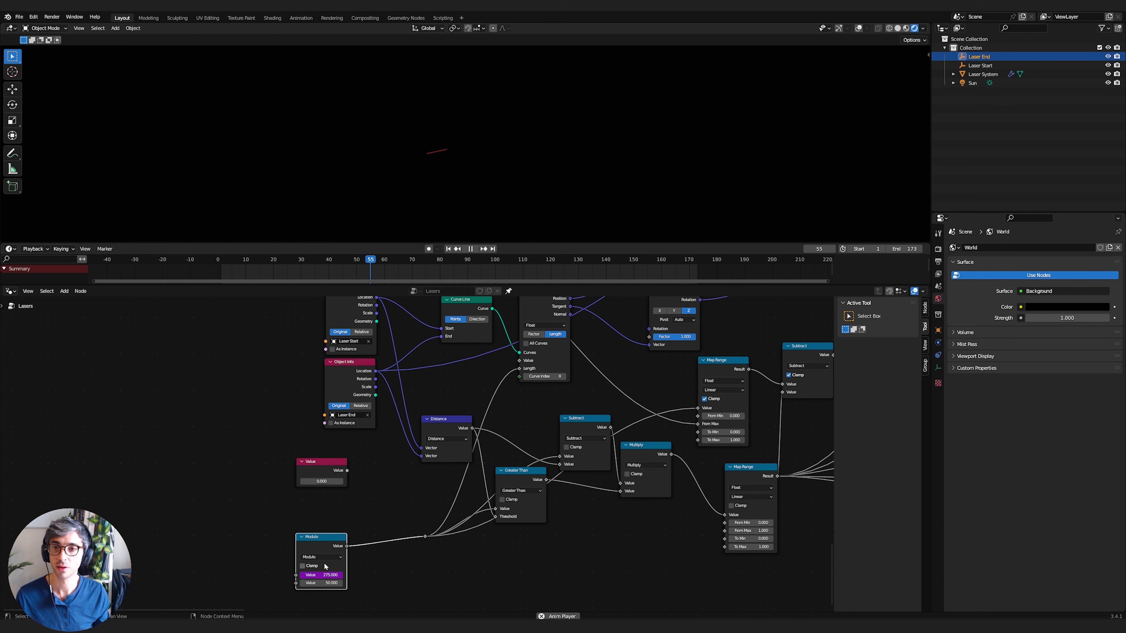
- Set the driver on the Modulo node's first value to frame*8 and play the animation to check the laser's speed
key("space")
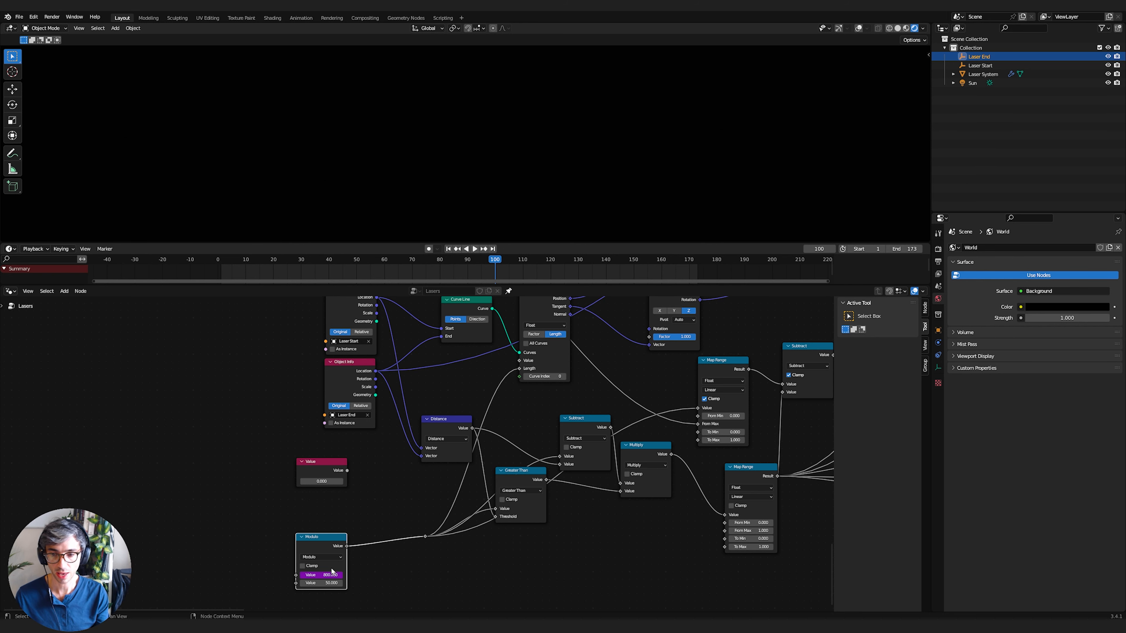
key("space")
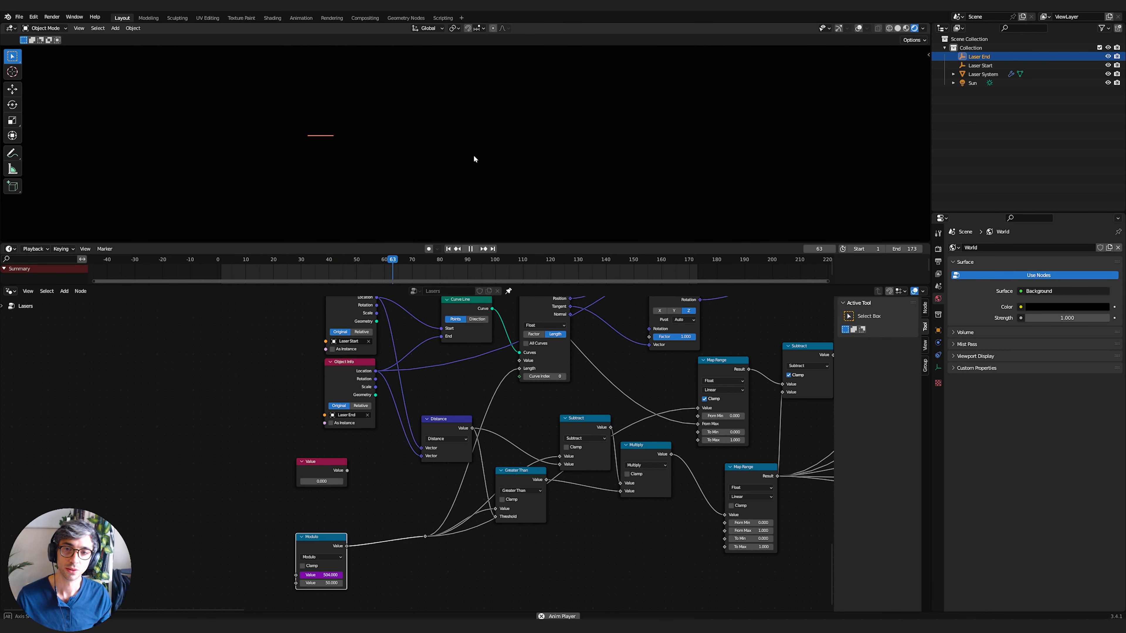
key("space")
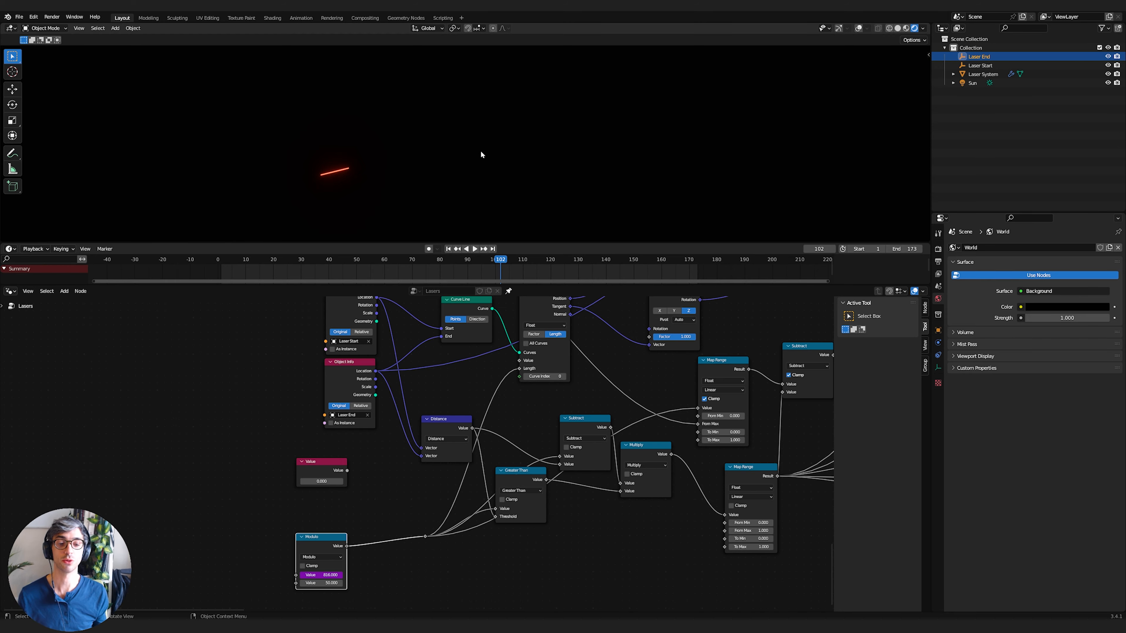
- Examine the node tree from the impact timing nodes through the material branches back to the spark Random Value and Add nodes
middle_click_drag(637, 546, 230, 499)
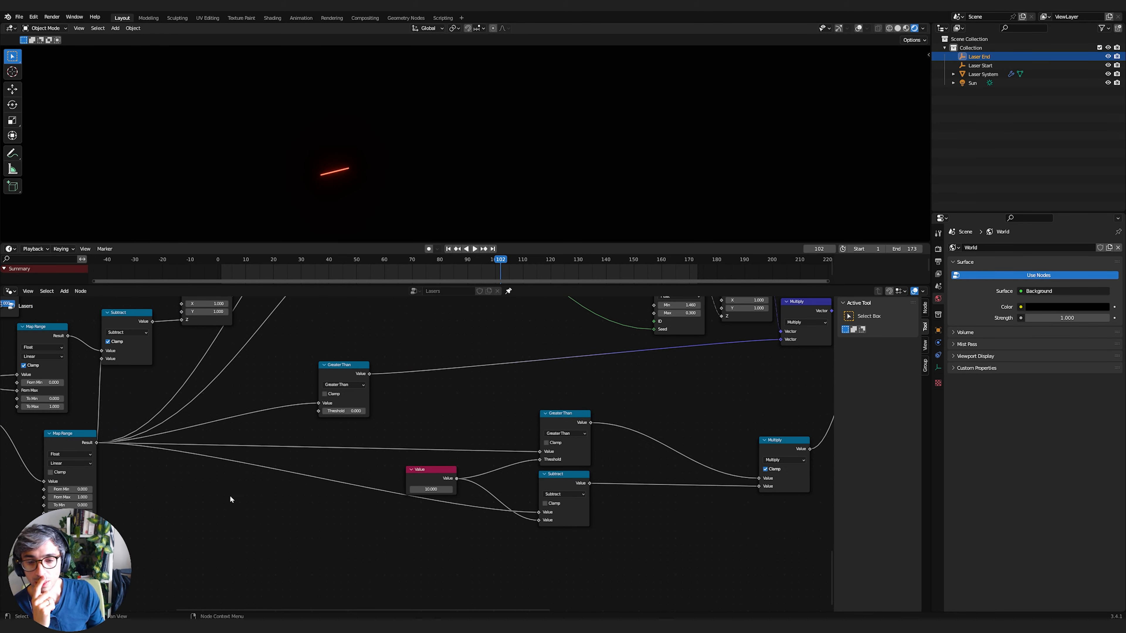
middle_click_drag(426, 416, 90, 459)
mouse_move(425, 437)
middle_mouse_down()
mouse_move(254, 505)
mouse_move(171, 557)
middle_mouse_up()
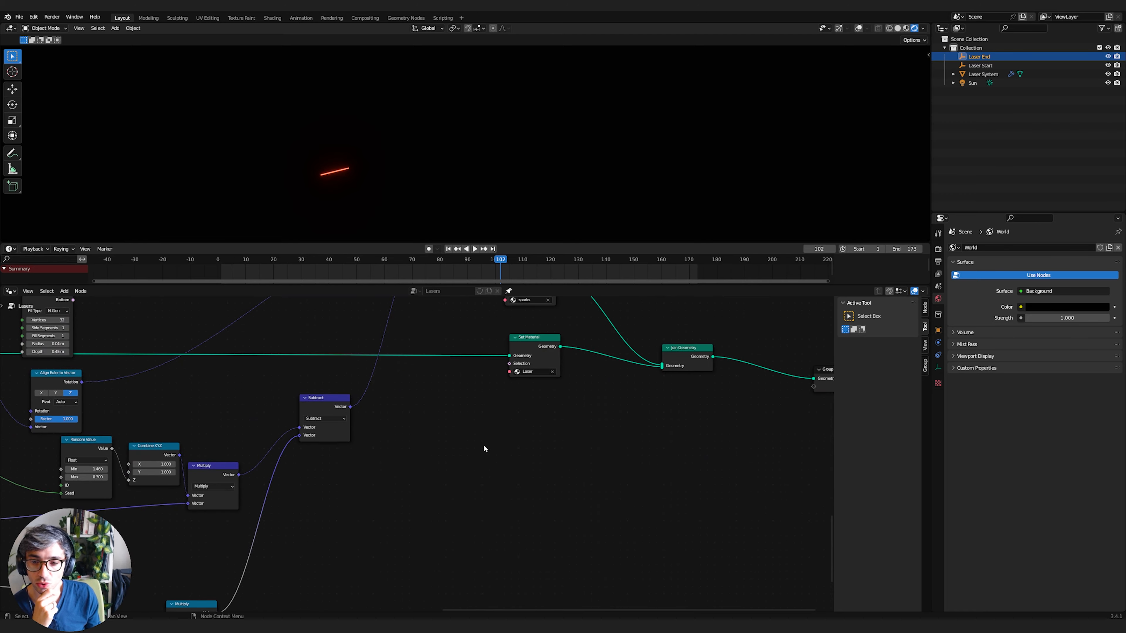
middle_click_drag(485, 447, 309, 540)
middle_click_drag(278, 440, 381, 479)
middle_click_drag(308, 376, 354, 385)
middle_click_drag(213, 397, 421, 392)
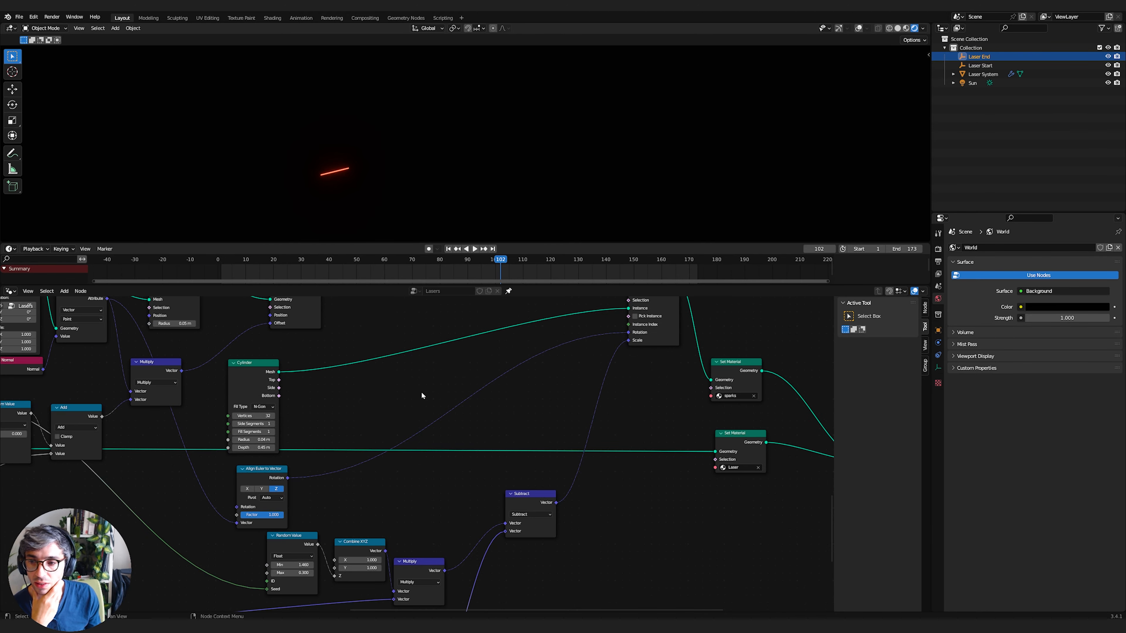
mouse_move(308, 385)
middle_mouse_down()
mouse_move(380, 418)
mouse_move(316, 439)
mouse_move(347, 397)
mouse_move(312, 390)
mouse_move(406, 383)
middle_mouse_up()
middle_click_drag(222, 434, 363, 397)
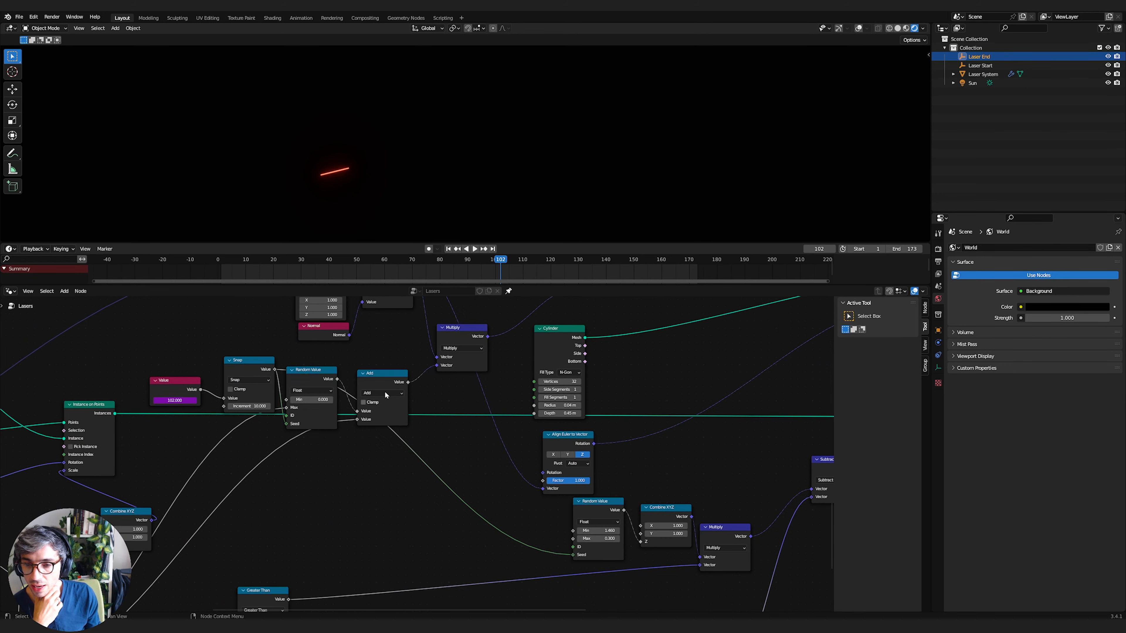
- Move the Add node below the Random Value node, into free space clear of the long laser geometry link
left_click_drag(384, 375, 405, 410)
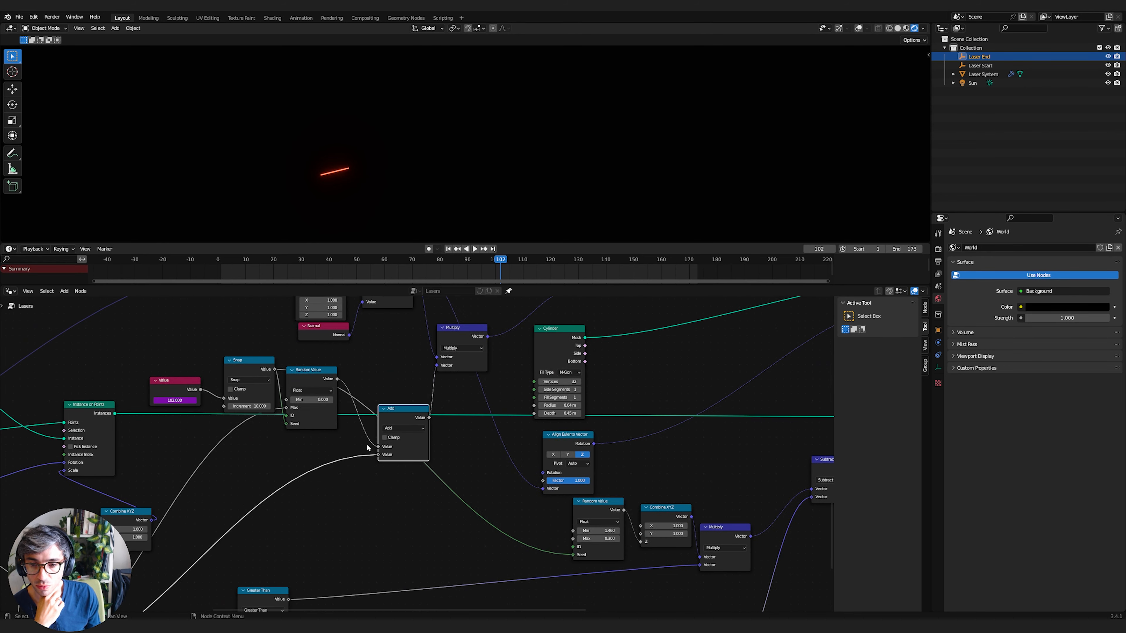
middle_click_drag(293, 495, 355, 469)
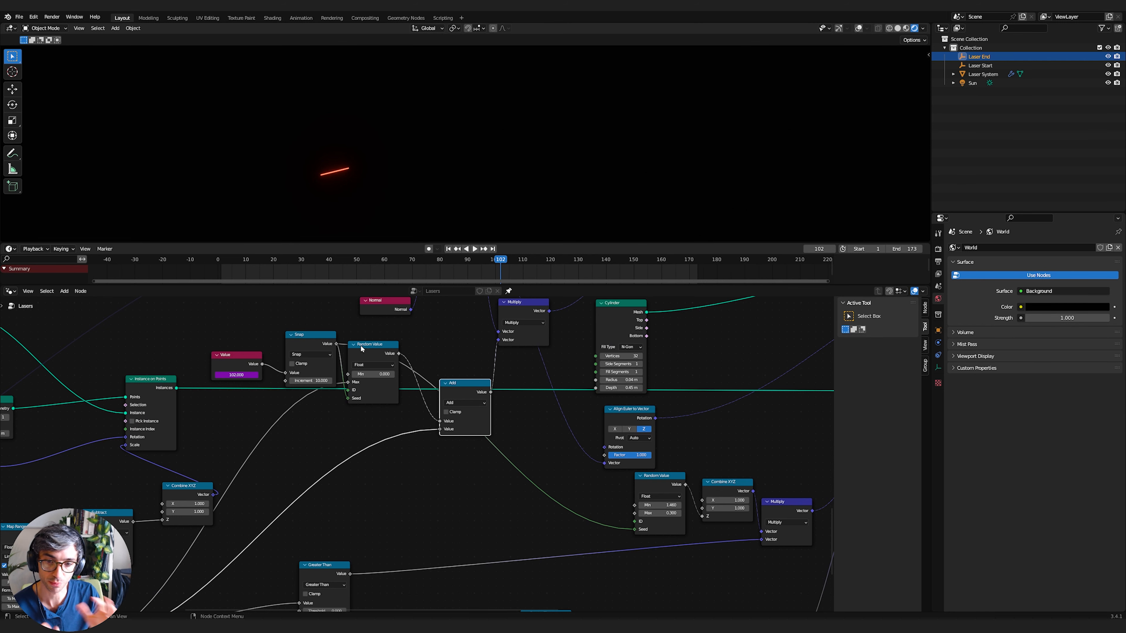
middle_click_drag(470, 394, 542, 354)
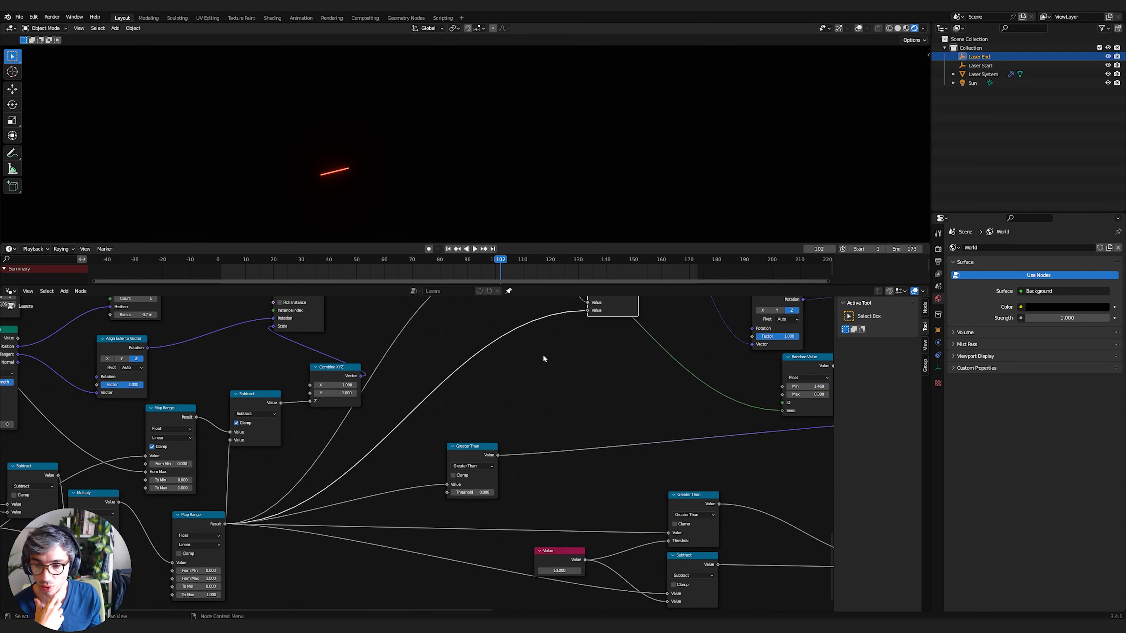
middle_click_drag(472, 436, 511, 450)
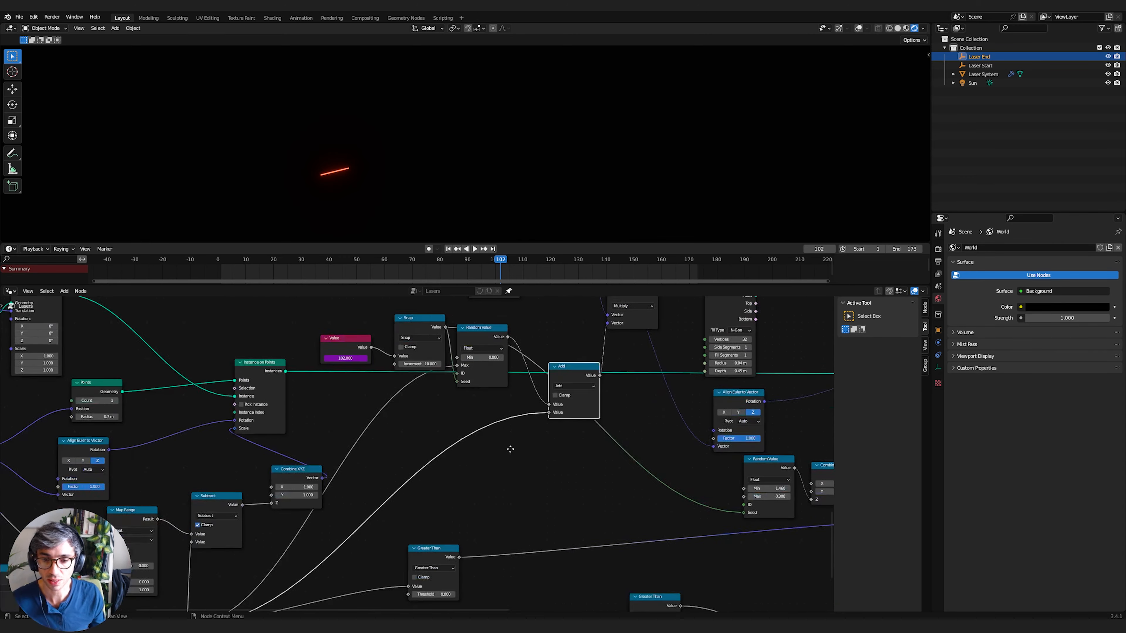
middle_click_drag(340, 500, 399, 410)
middle_click_drag(521, 407, 403, 475)
left_click_drag(411, 371, 407, 426)
middle_click_drag(479, 409, 393, 472)
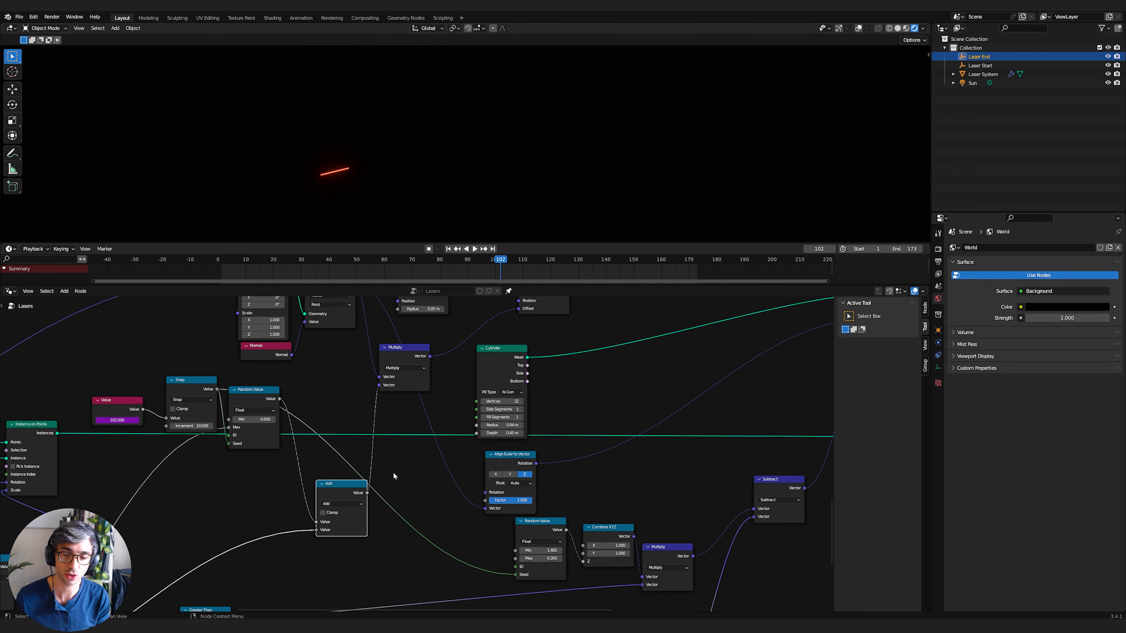
- Duplicate the lower Map Range and insert the copy on the link feeding the Add node's second Value input
middle_click_drag(197, 486, 382, 369)
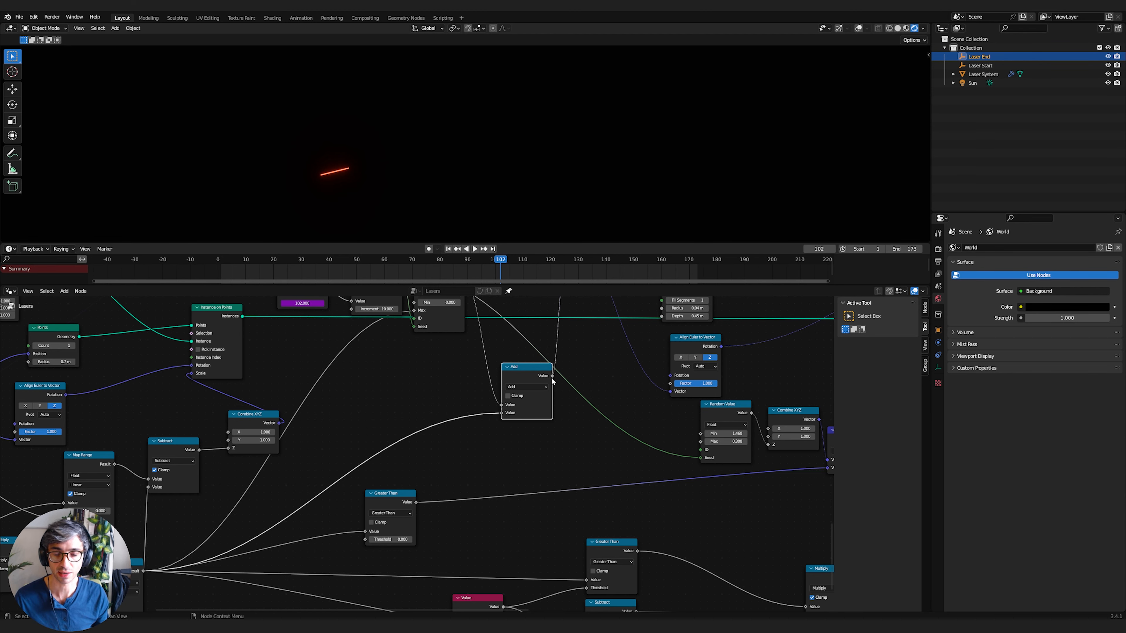
middle_click_drag(223, 499, 237, 482)
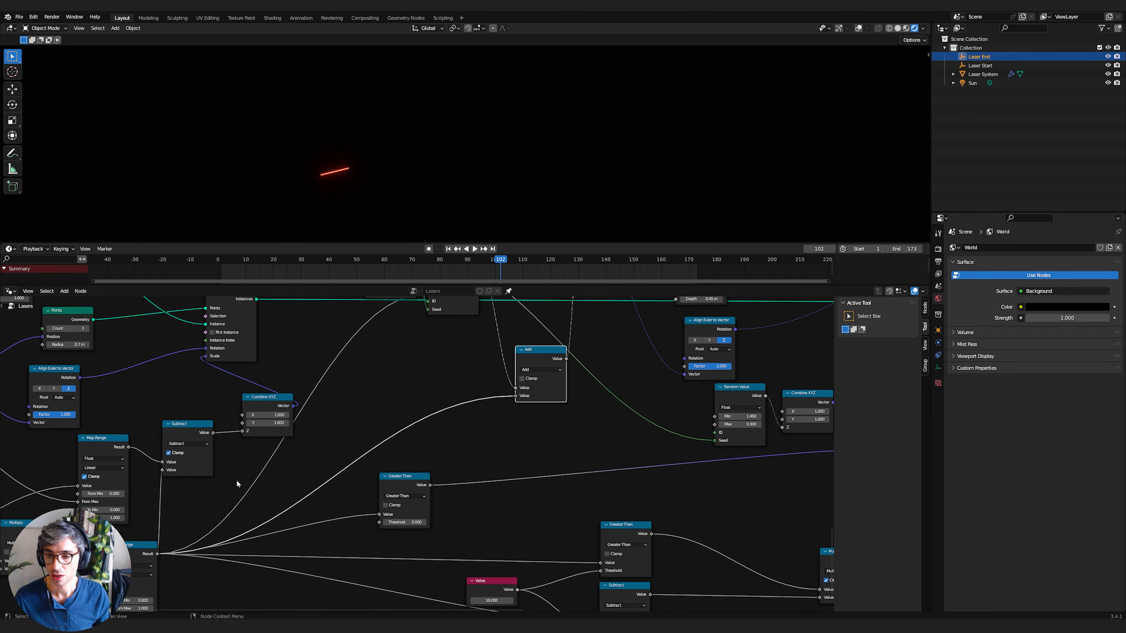
left_click(128, 548)
key("shift+d")
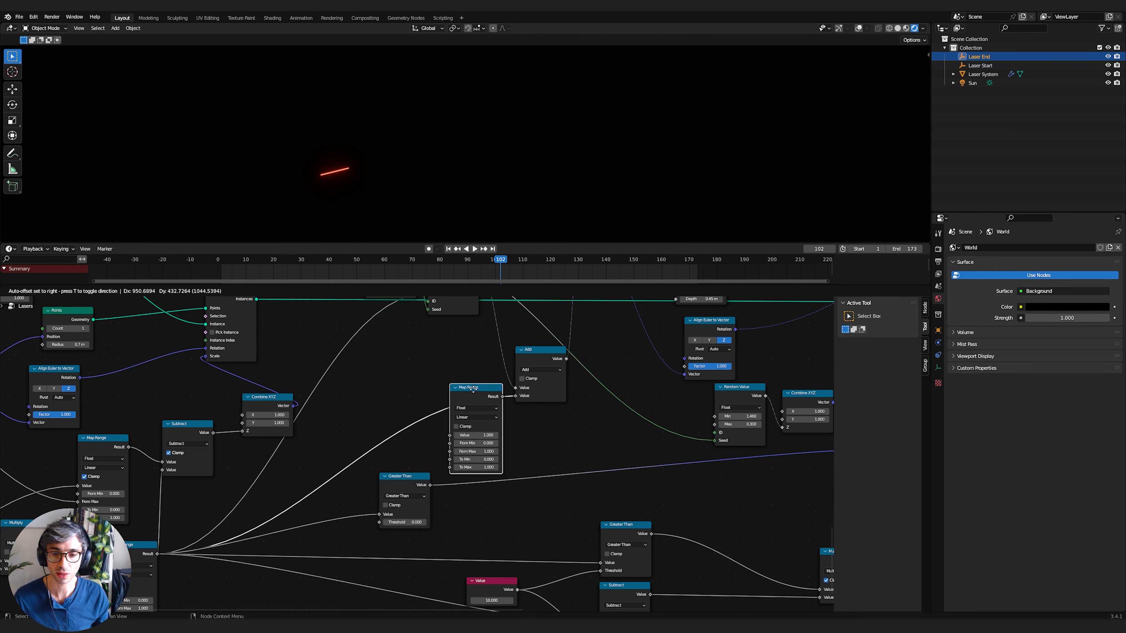
left_click(514, 416)
- Step back and forth through frames 10 to 12 to examine how the impact sparks spread
middle_click_drag(519, 423, 464, 449)
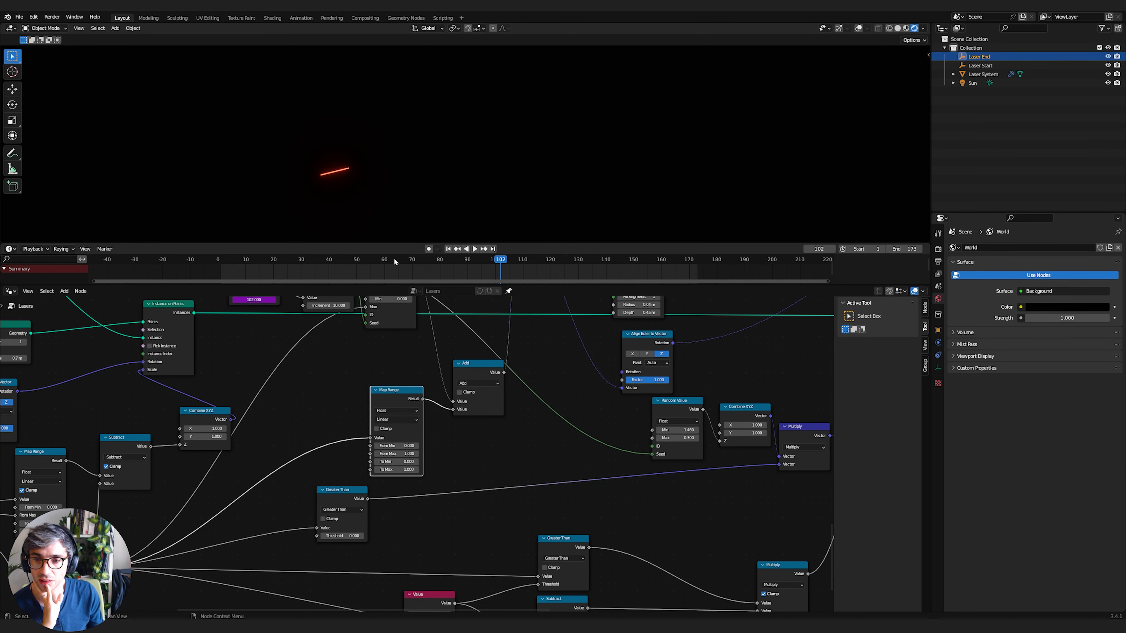
left_click(246, 261)
key("space")
left_click_drag(252, 262, 251, 261)
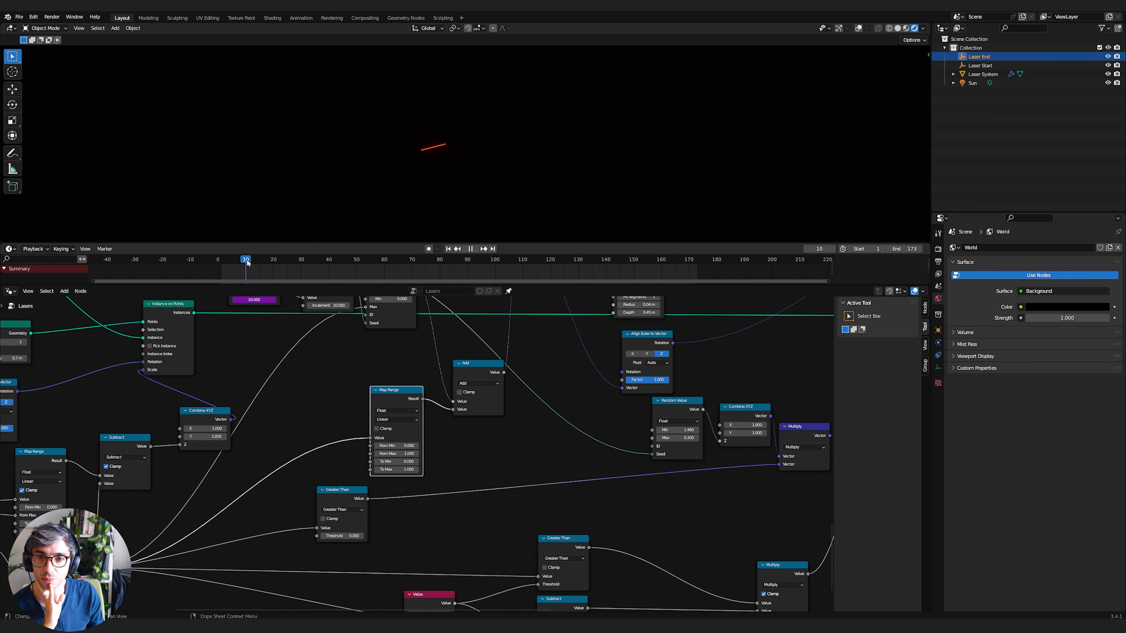
key("Right")
key("Left")
left_click(251, 260)
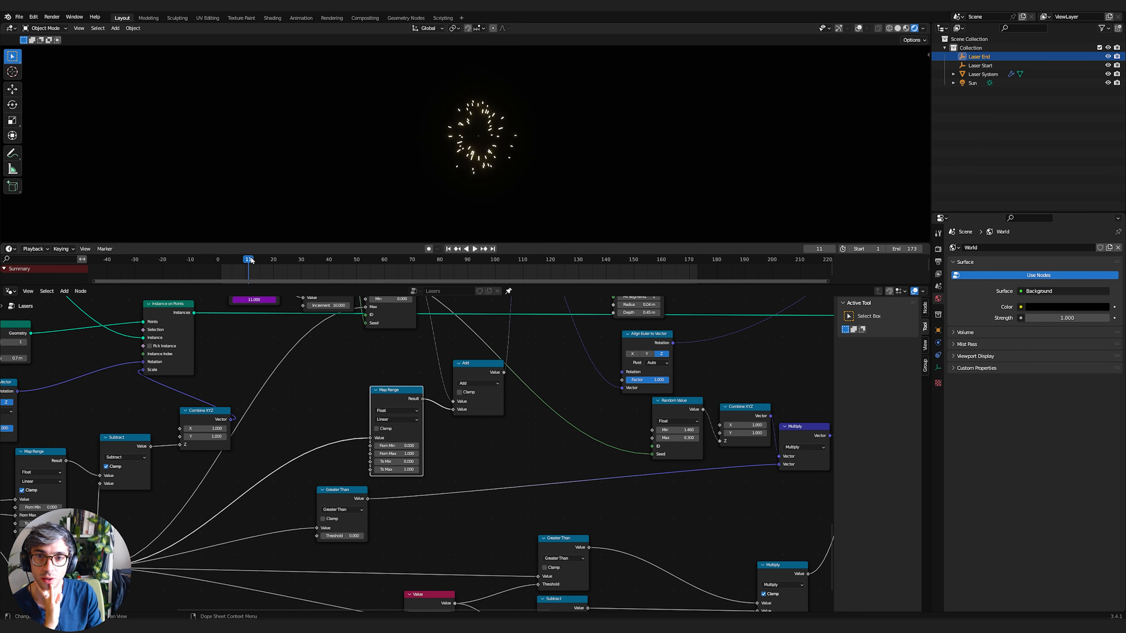
key("Left")
key("Right")
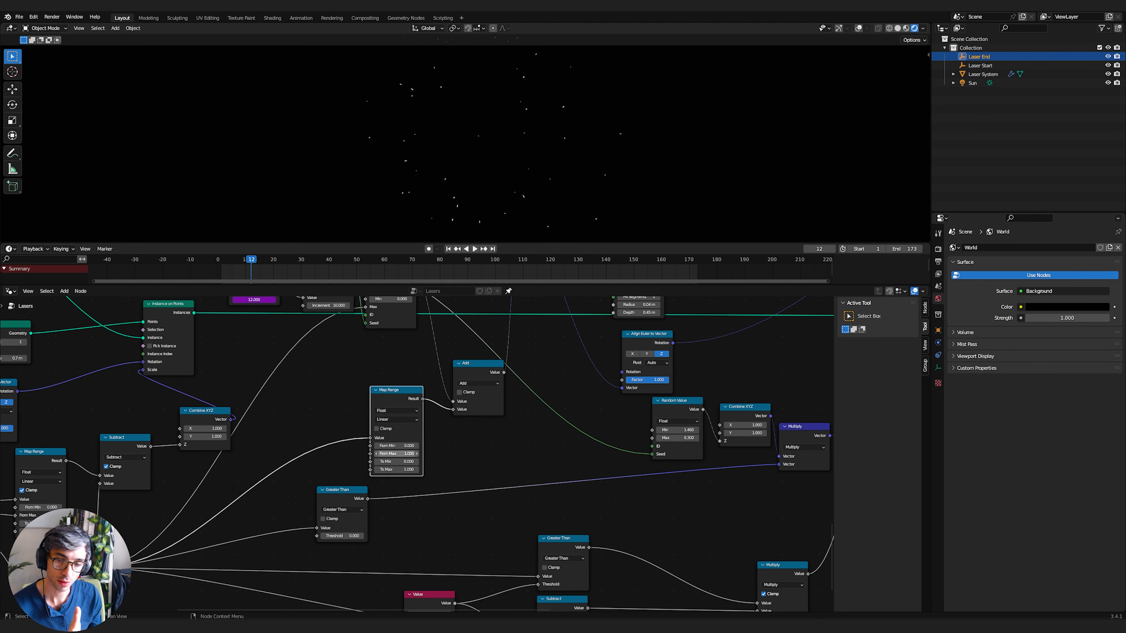
- Set the duplicated Map Range's To Max to 0.1 to slow the spread of the sparks
left_click(488, 451)
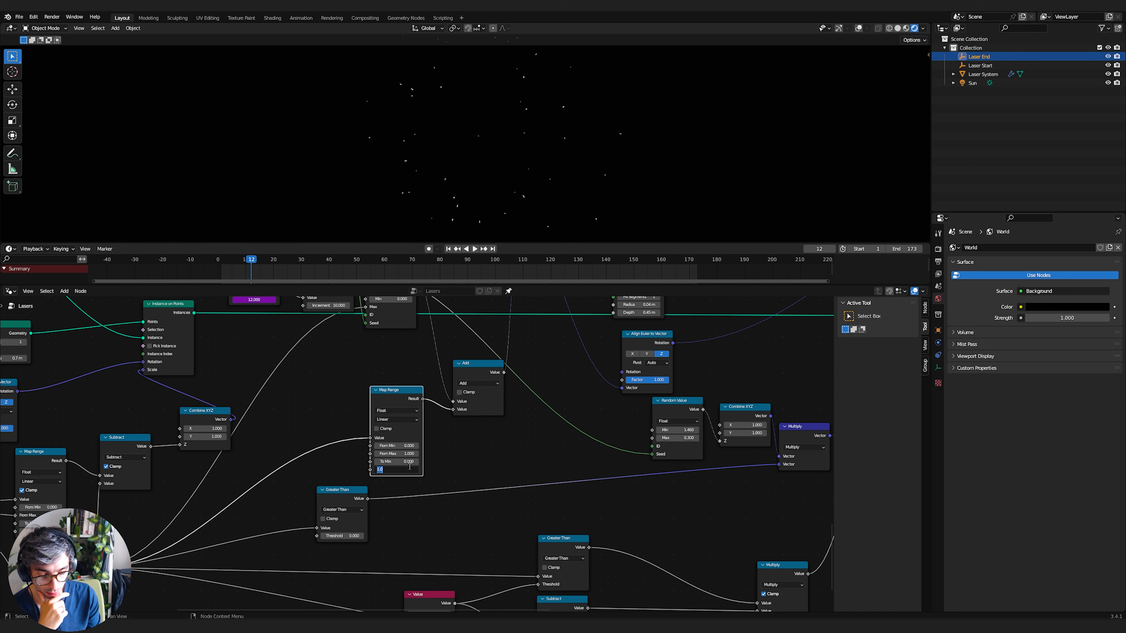
left_click(409, 466)
type(".1")
key("Return")
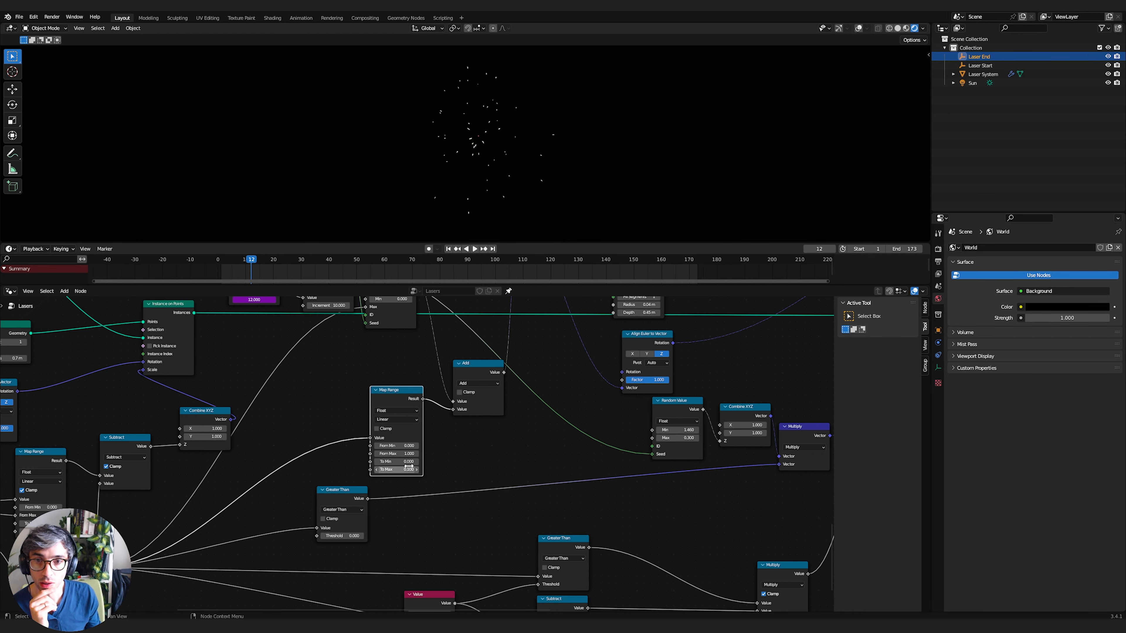
- Step back and forth through the frames around frame 12 to check the slowed spread of the sparks
key("Left")
key("Left")
key("Left")
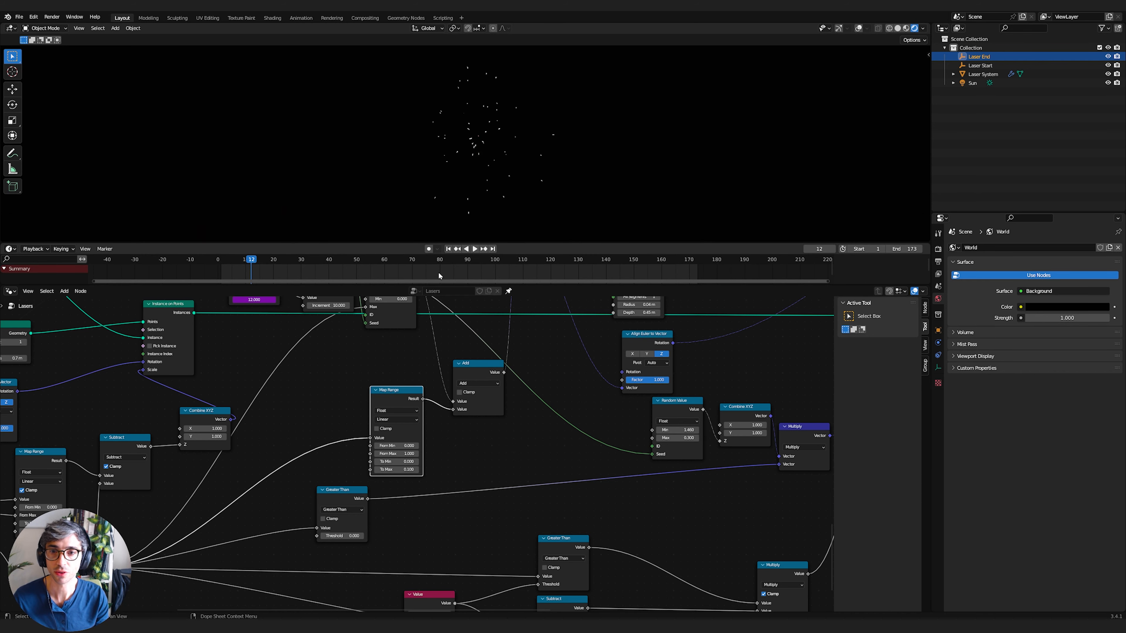
key("Right")
key("Right")
key("Right")
key("Right")
key("Left")
key("Left")
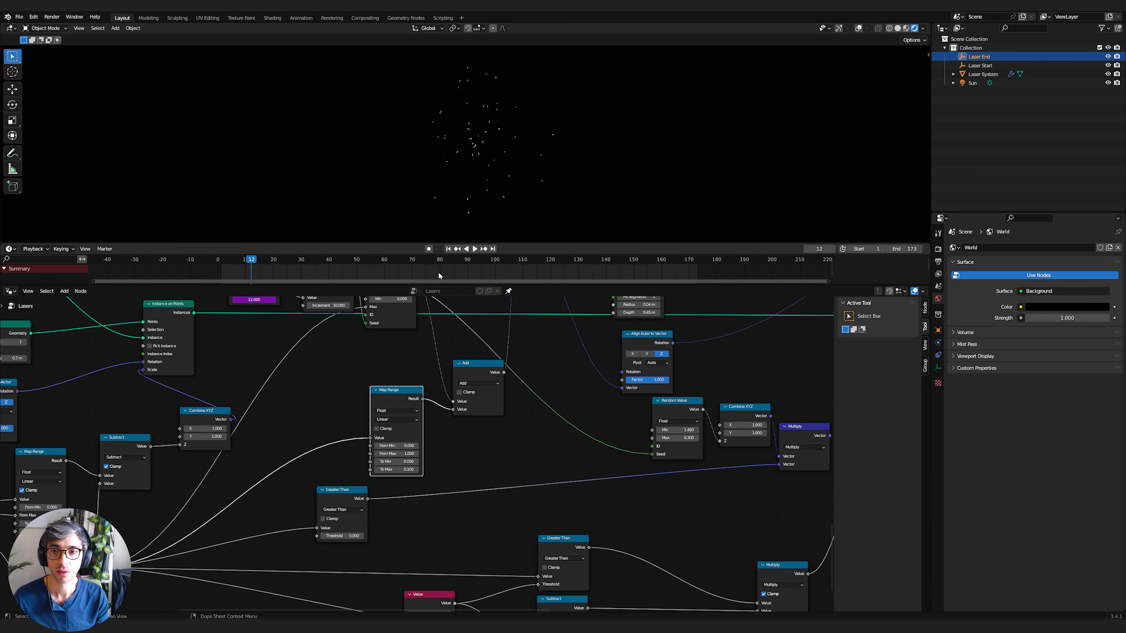
- Set the Modulo node's lower Value to 500 to lengthen the laser loop
middle_click_drag(272, 441, 562, 343)
middle_click_drag(155, 500, 326, 462)
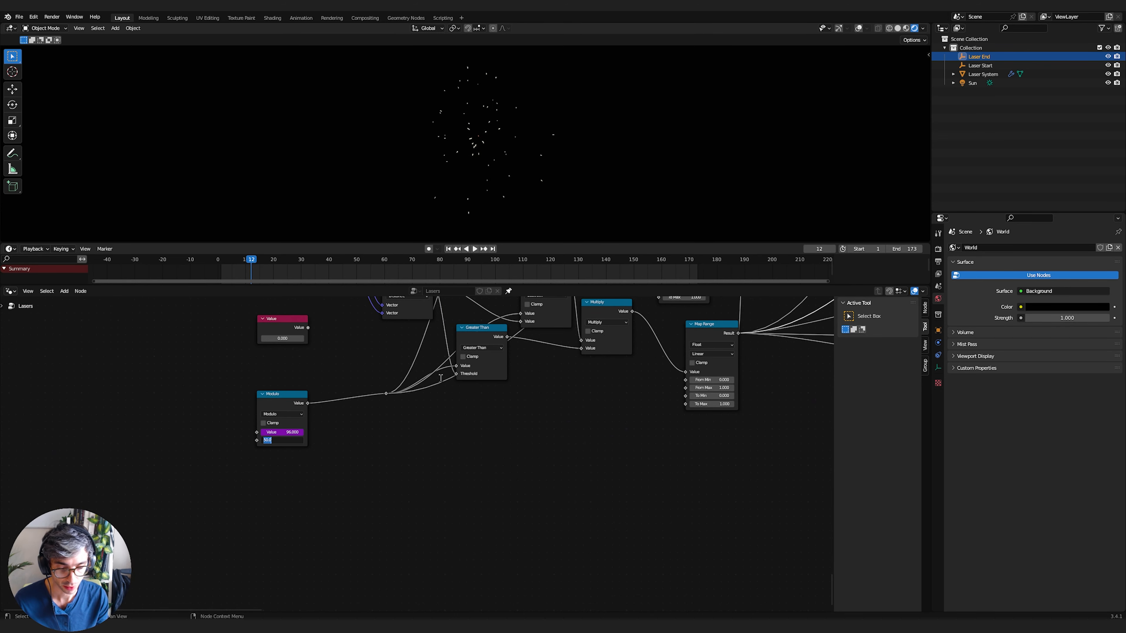
type("00")
key("Return")
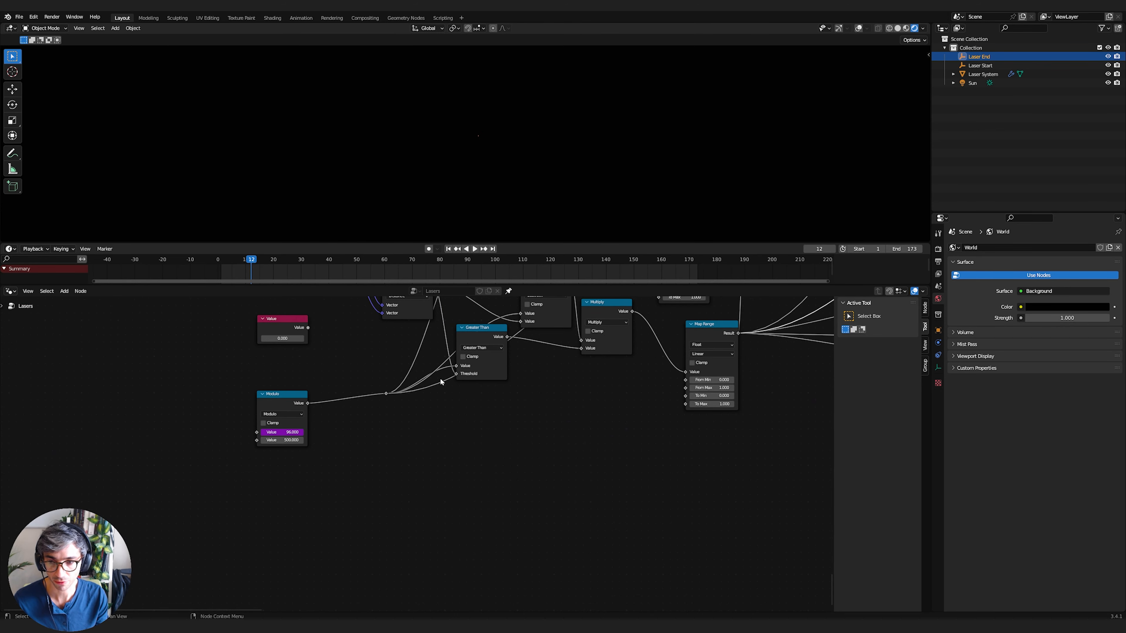
- Go to frame 2 and step forward frame by frame to about frame 7 to examine the beam impact and sparks
middle_click_drag(521, 444, 380, 499)
left_click(223, 261)
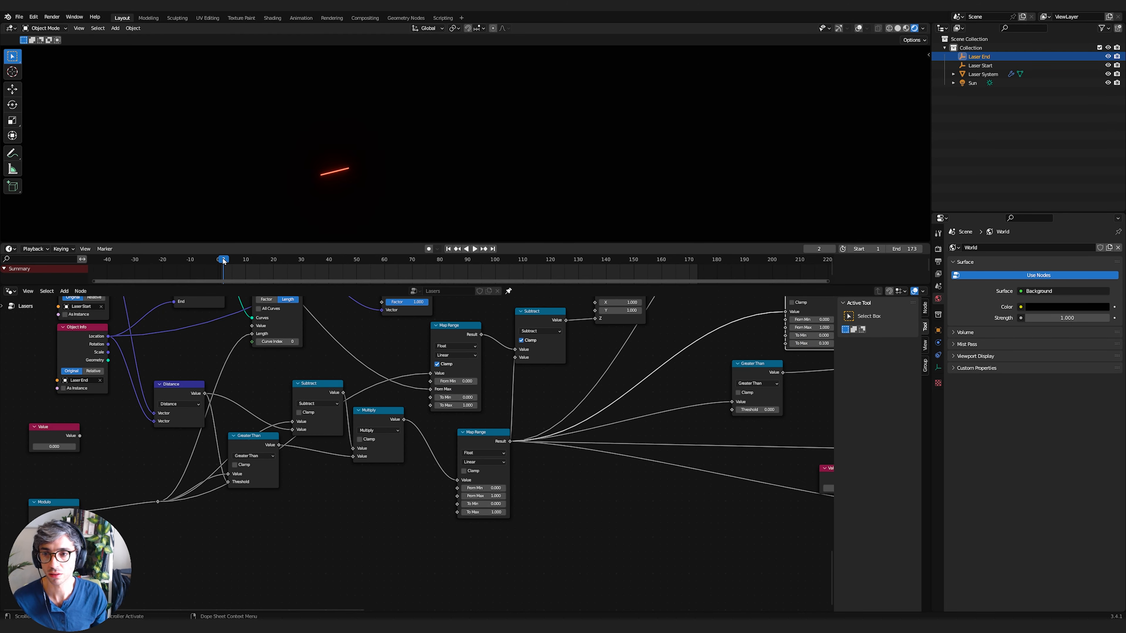
key("Right")
key("Right")
key("Right")
key("Right")
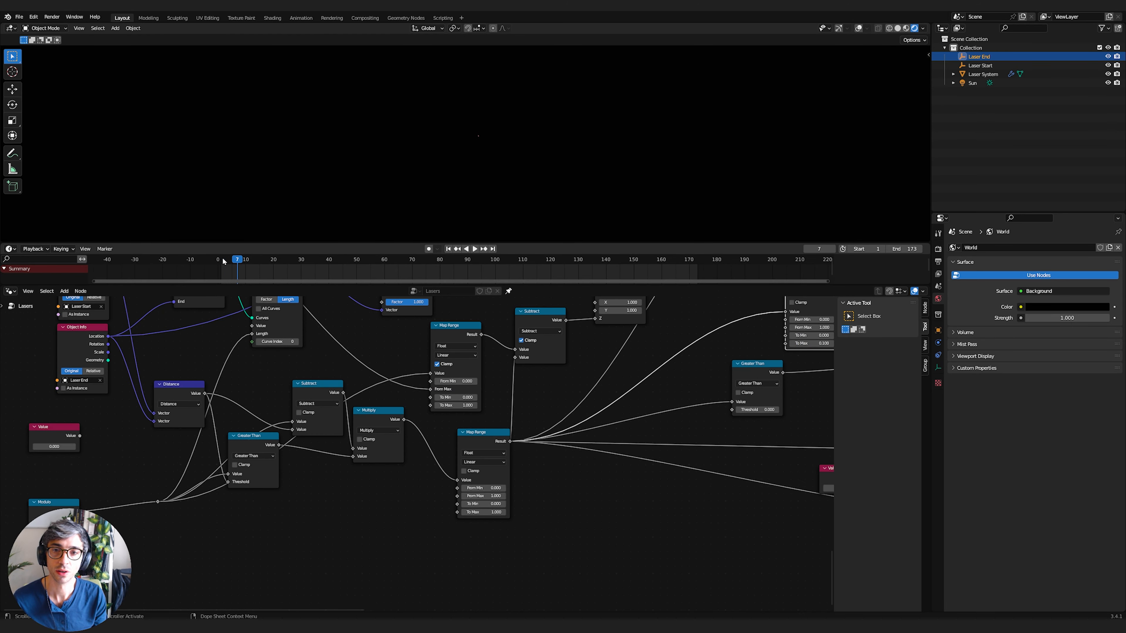
left_click(224, 262)
key("Right")
key("Right")
key("Right")
key("Right")
key("Right")
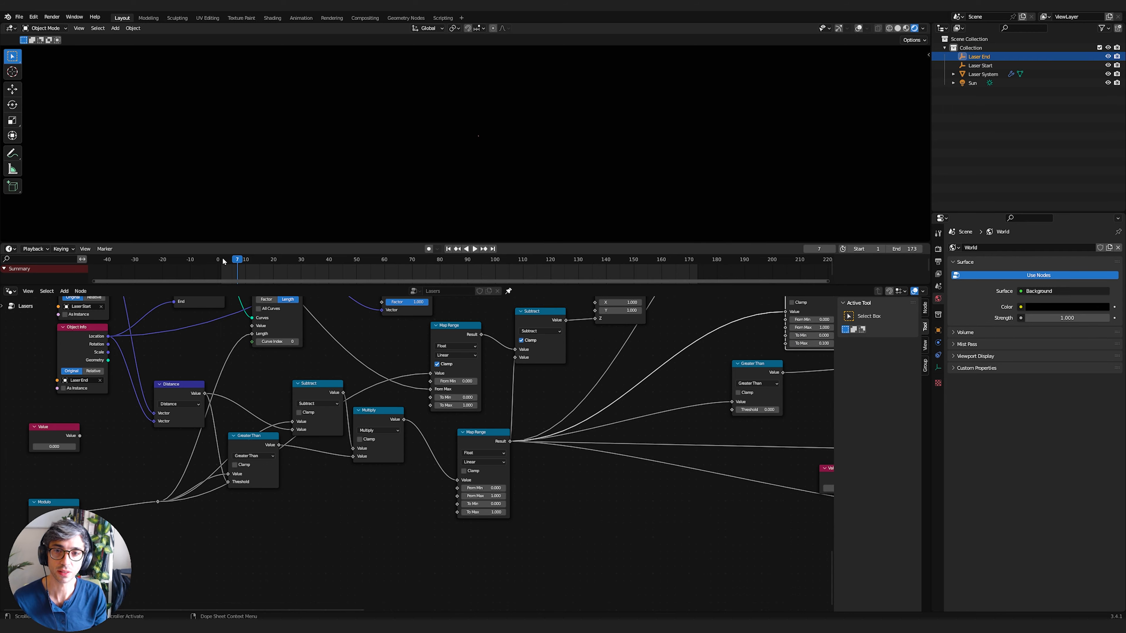
key("Left")
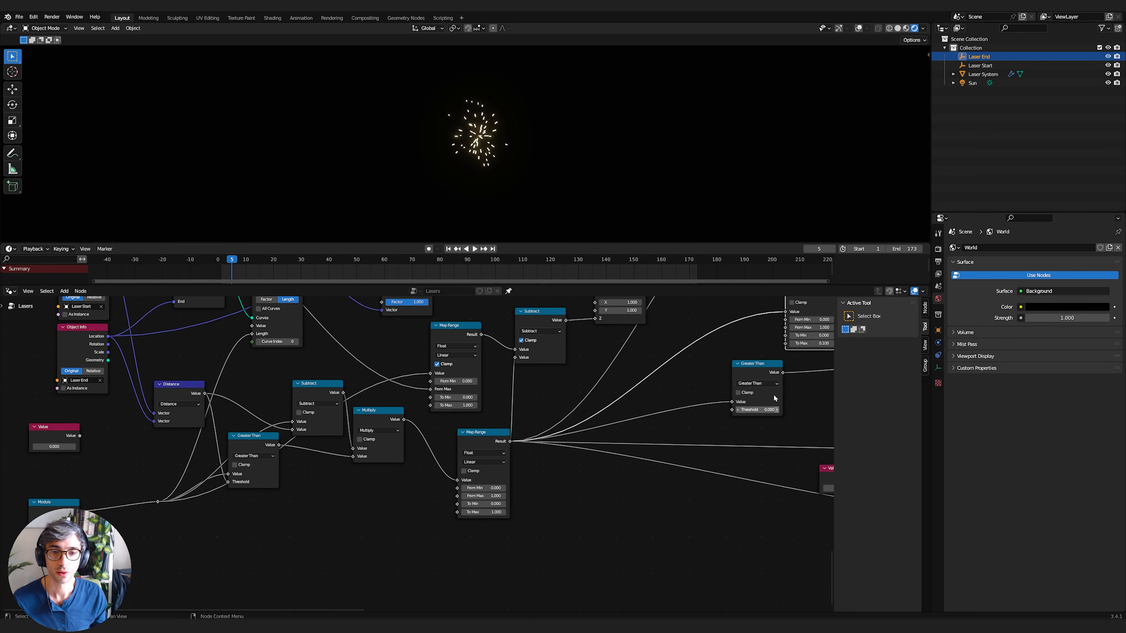
- Try the duplicated Map Range's To Max at 1 to compare the spark spread, and return it to 0.1
middle_click_drag(754, 410, 460, 438)
middle_click_drag(622, 407, 411, 447)
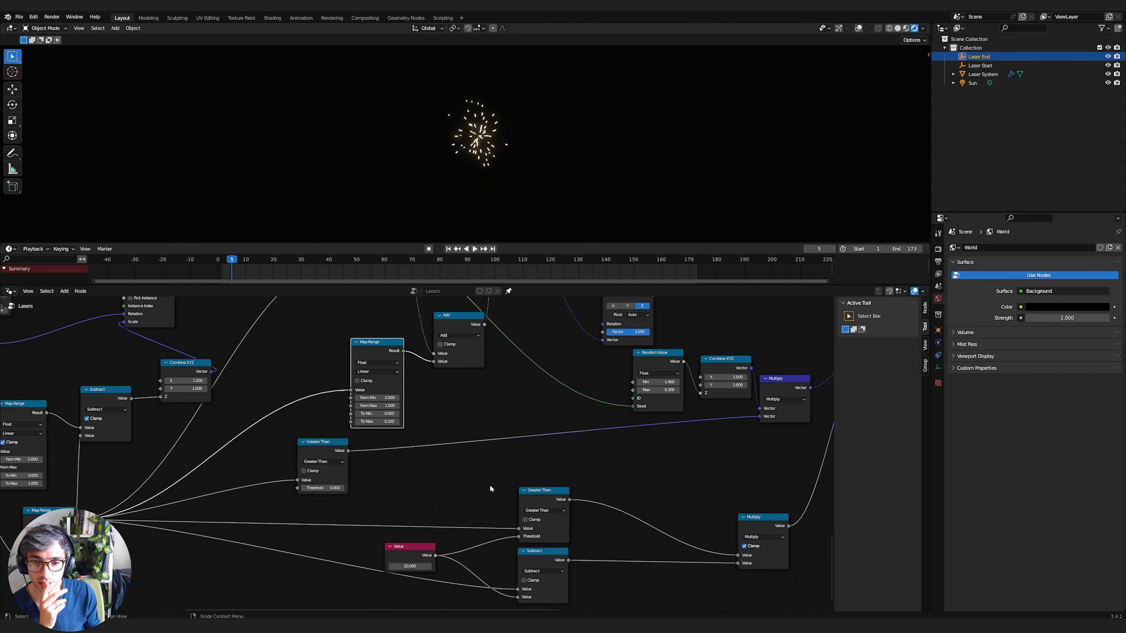
middle_click_drag(515, 466, 419, 493)
middle_click_drag(383, 423, 390, 436)
mouse_move(377, 389)
left_mouse_down()
mouse_move(399, 388)
mouse_move(372, 388)
left_mouse_up()
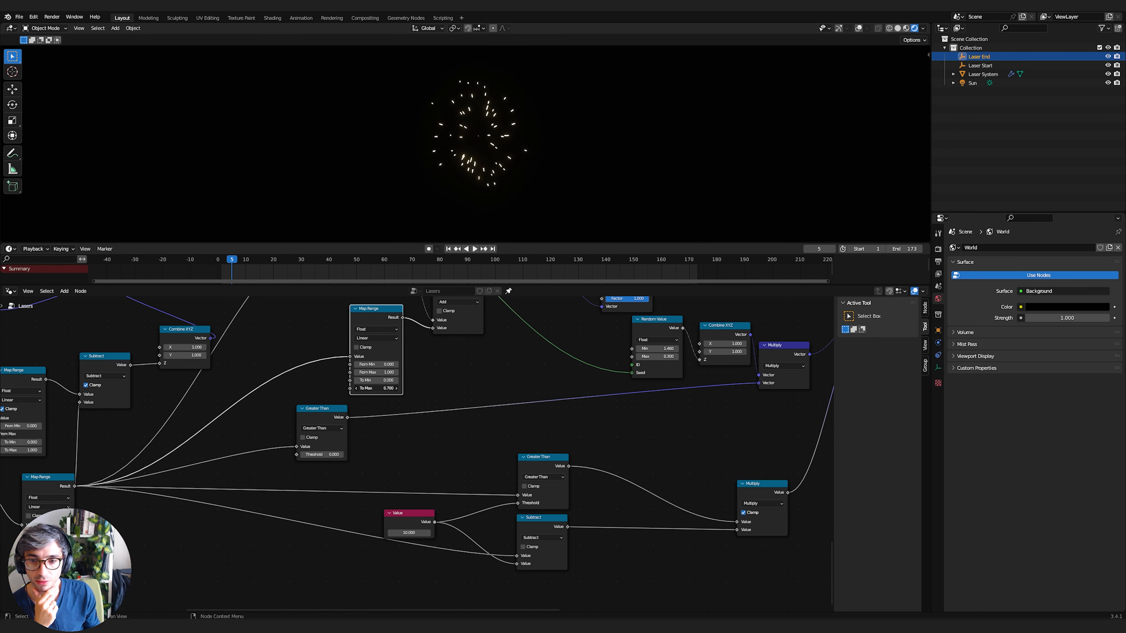
type("1")
key("Return")
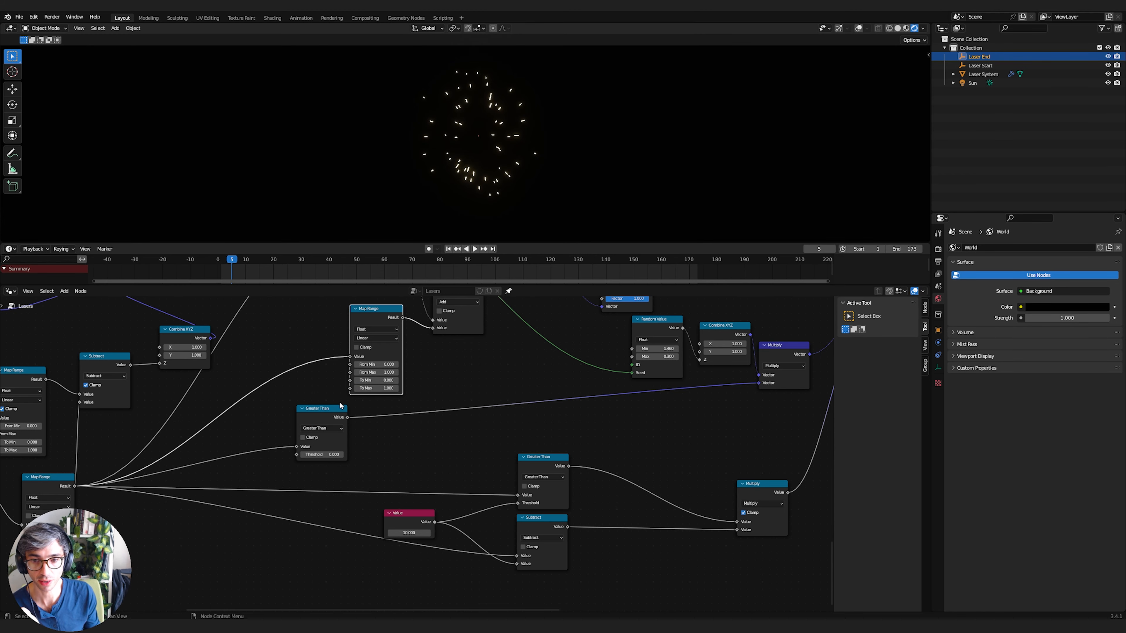
left_click_drag(386, 388, 316, 388, "shift")
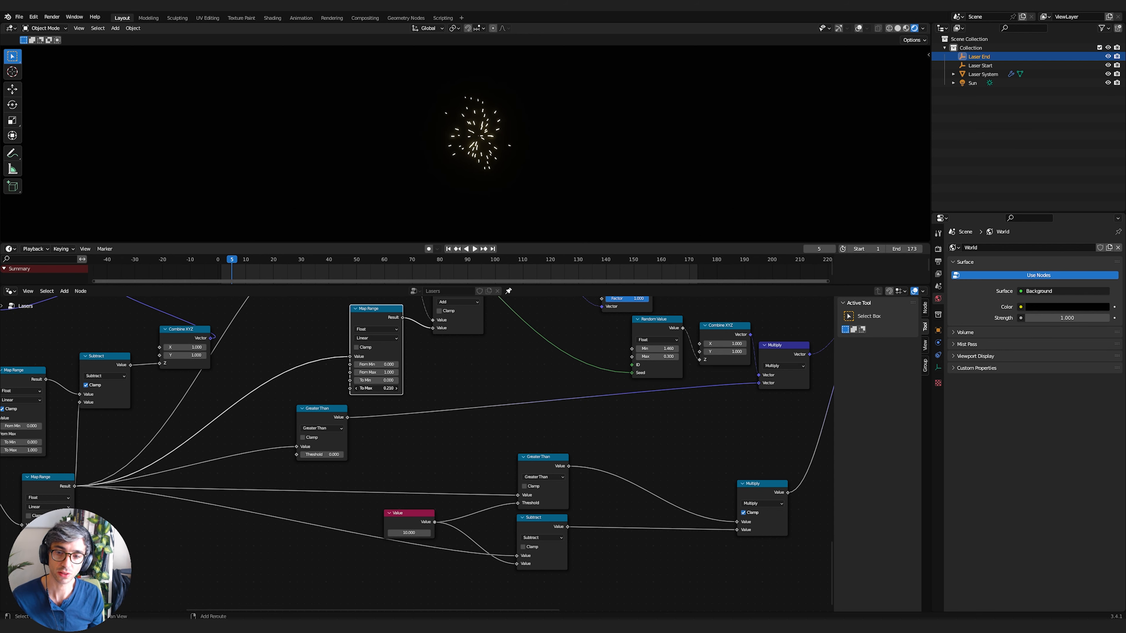
type("1")
key("Return")
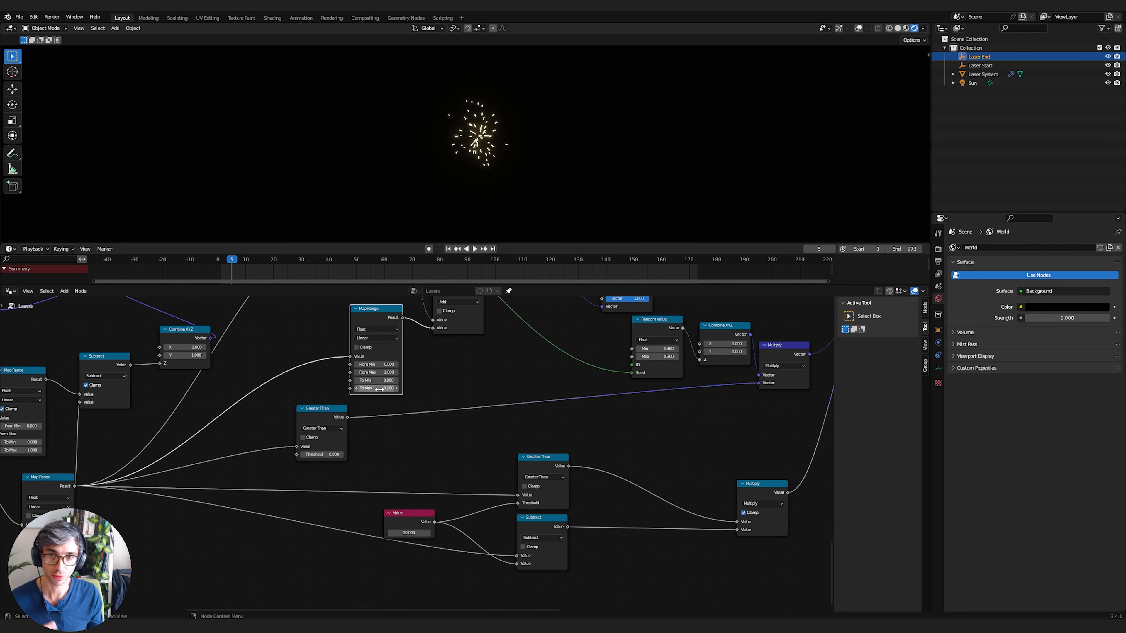
- Move the Greater Than node below the duplicated Map Range further down and to the left
mouse_move(484, 355)
middle_mouse_down()
mouse_move(455, 359)
mouse_move(477, 363)
middle_mouse_up()
left_click_drag(332, 407, 252, 441)
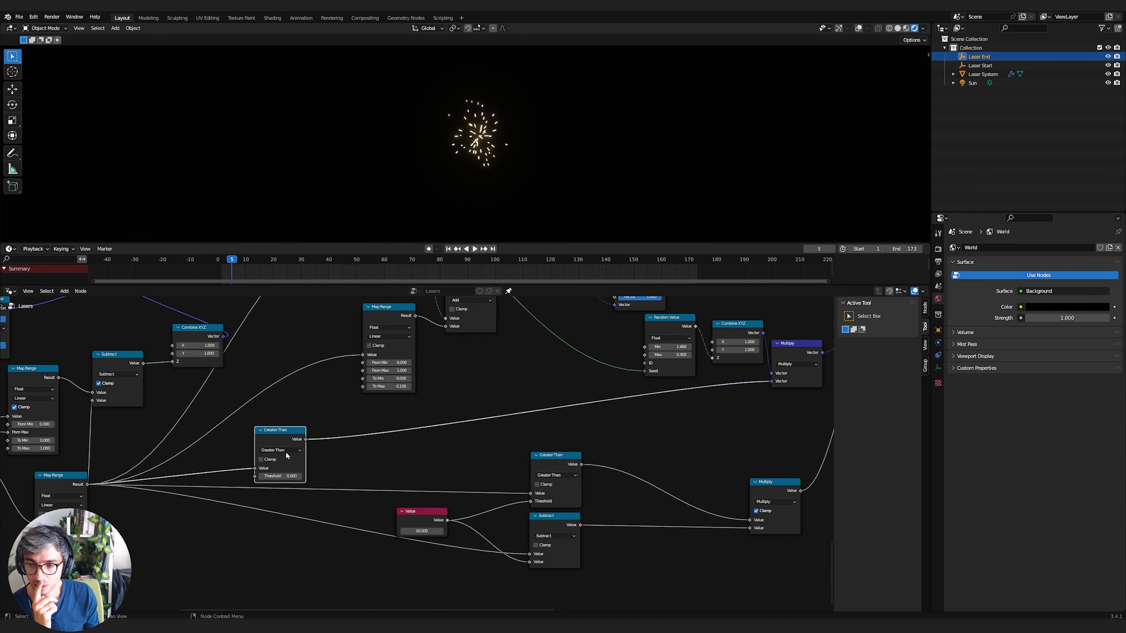
- Connect the duplicated Map Range's Result to the lower Greater Than's Value and to the second Value of the Subtract below it
middle_click_drag(507, 424, 179, 494)
middle_click_drag(386, 466, 533, 414)
scroll(452, 415, "down", 1)
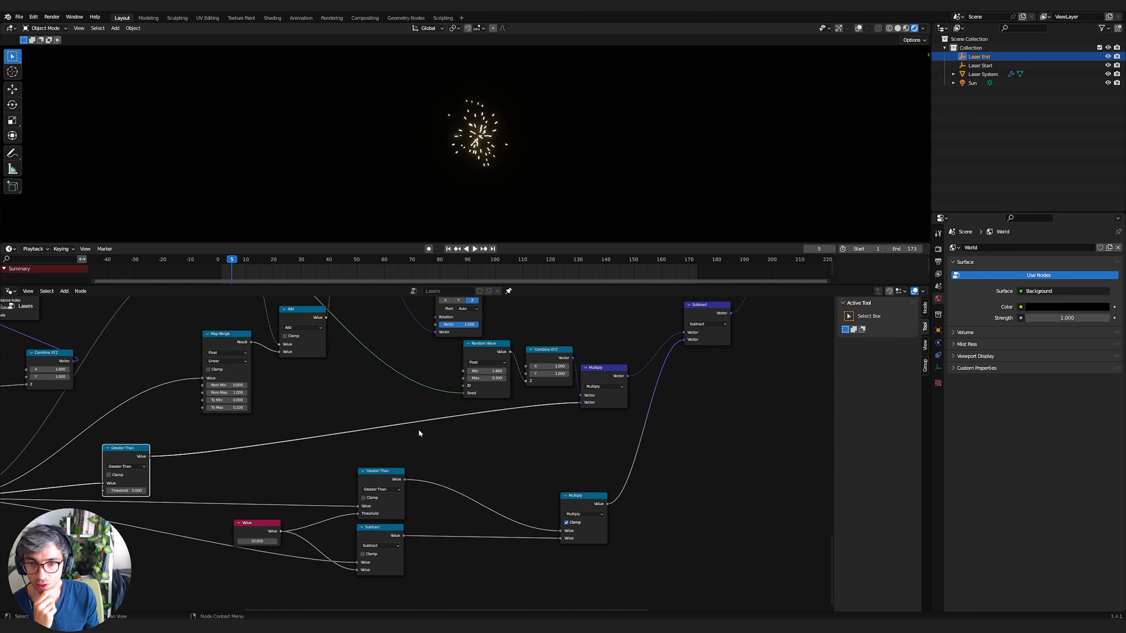
middle_click_drag(370, 452, 476, 430)
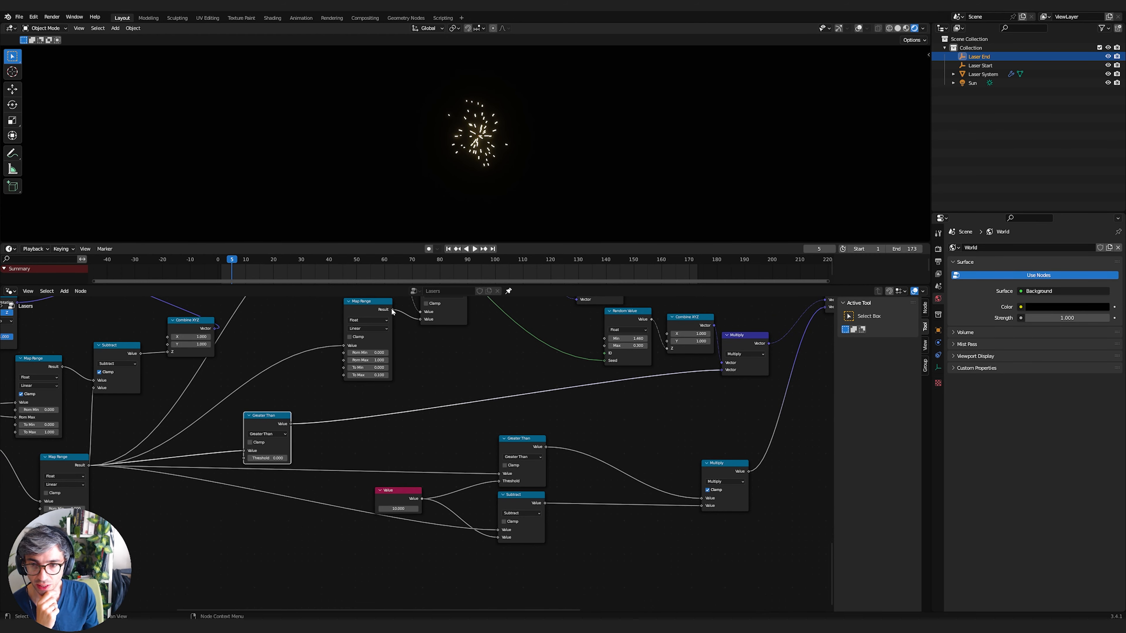
left_click_drag(392, 310, 500, 473)
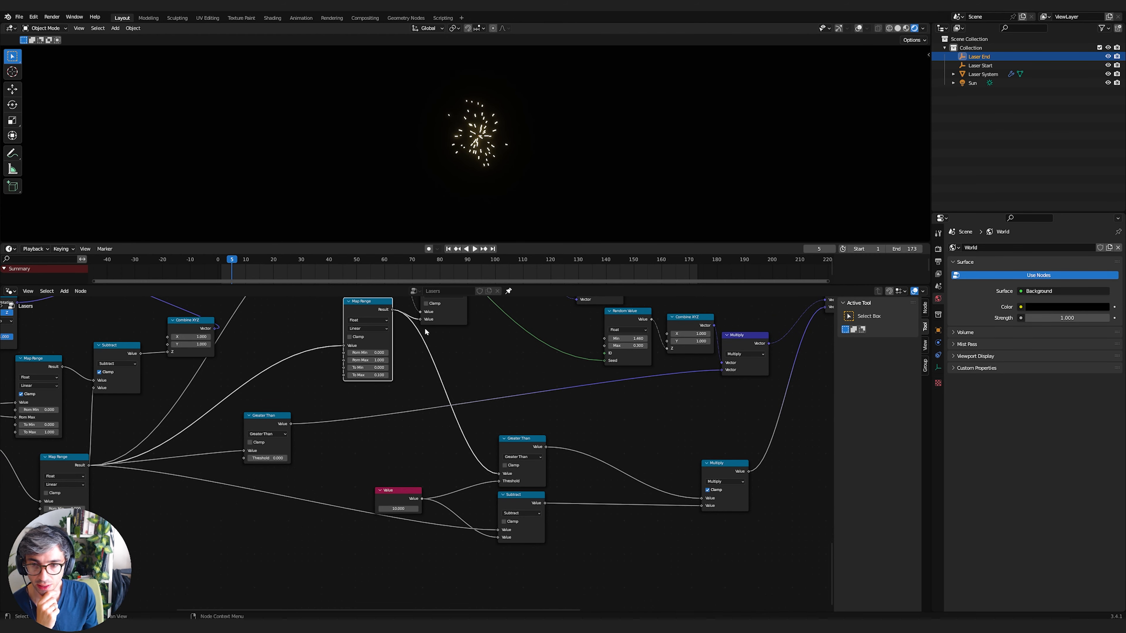
left_click_drag(392, 310, 498, 537)
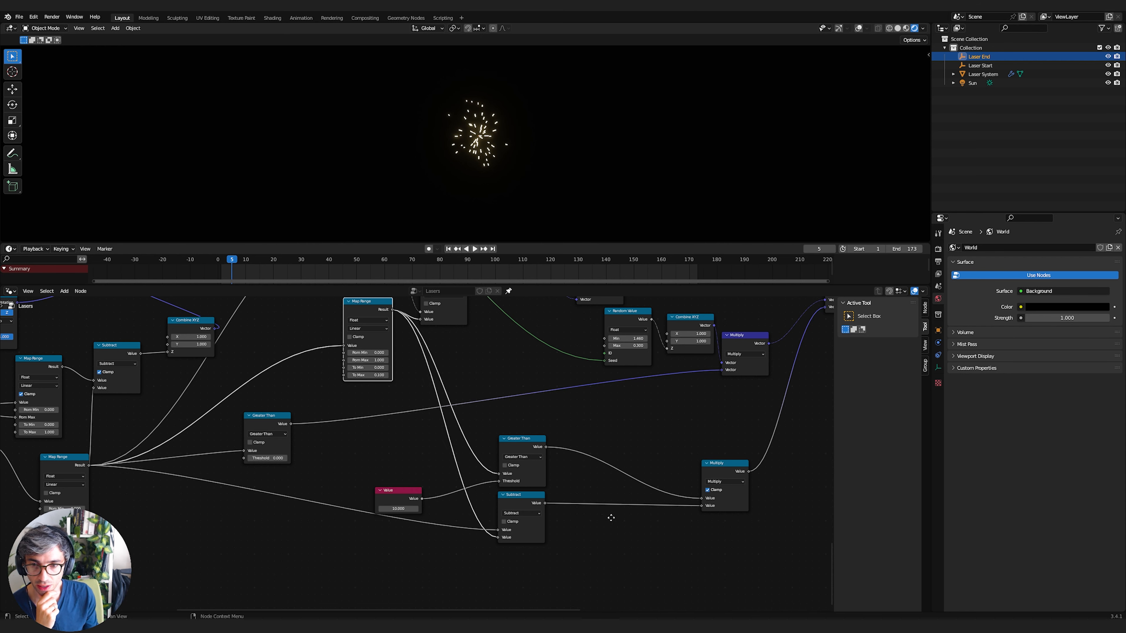
- Link the red Value node's output to the first Value input of the Subtract node below Greater Than
middle_click_drag(639, 385, 538, 440)
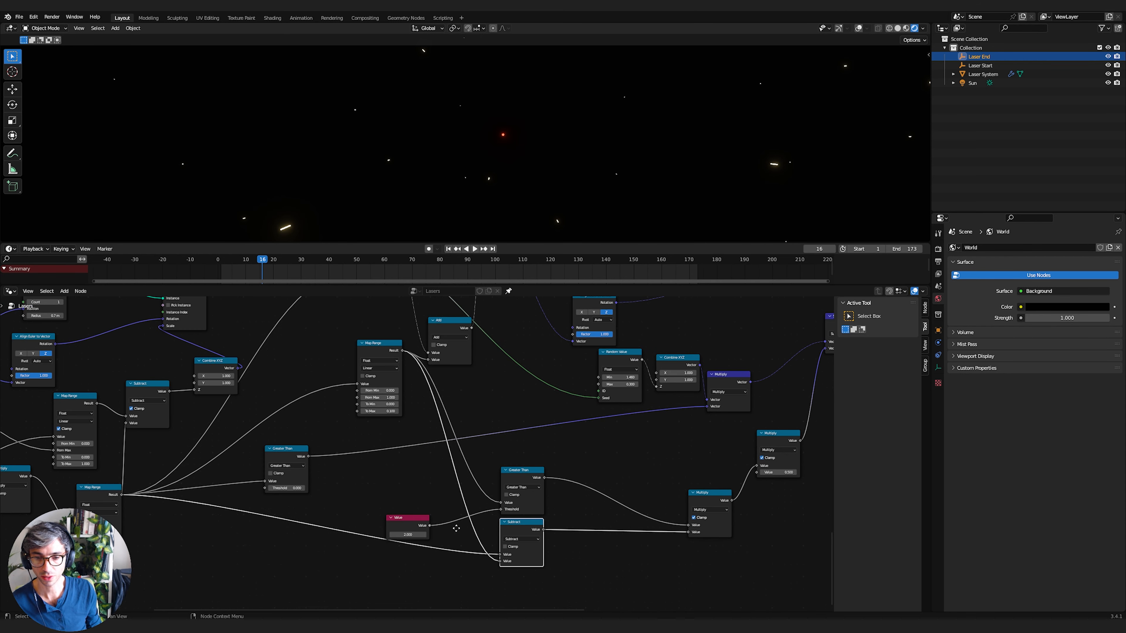
middle_click_drag(456, 528, 429, 527)
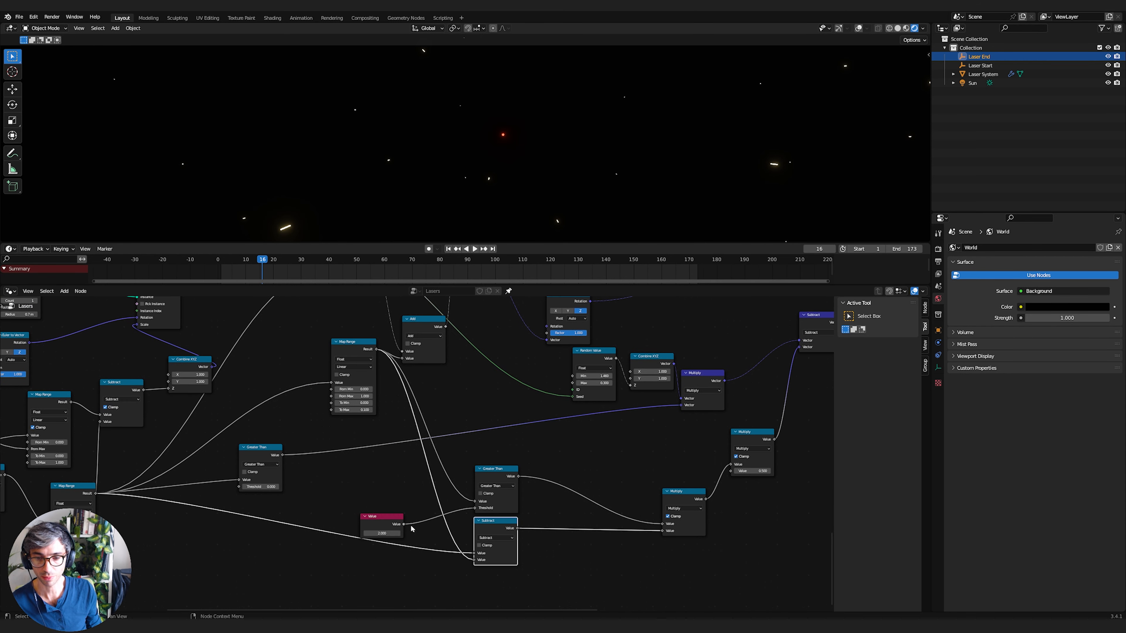
left_click_drag(403, 525, 475, 553)
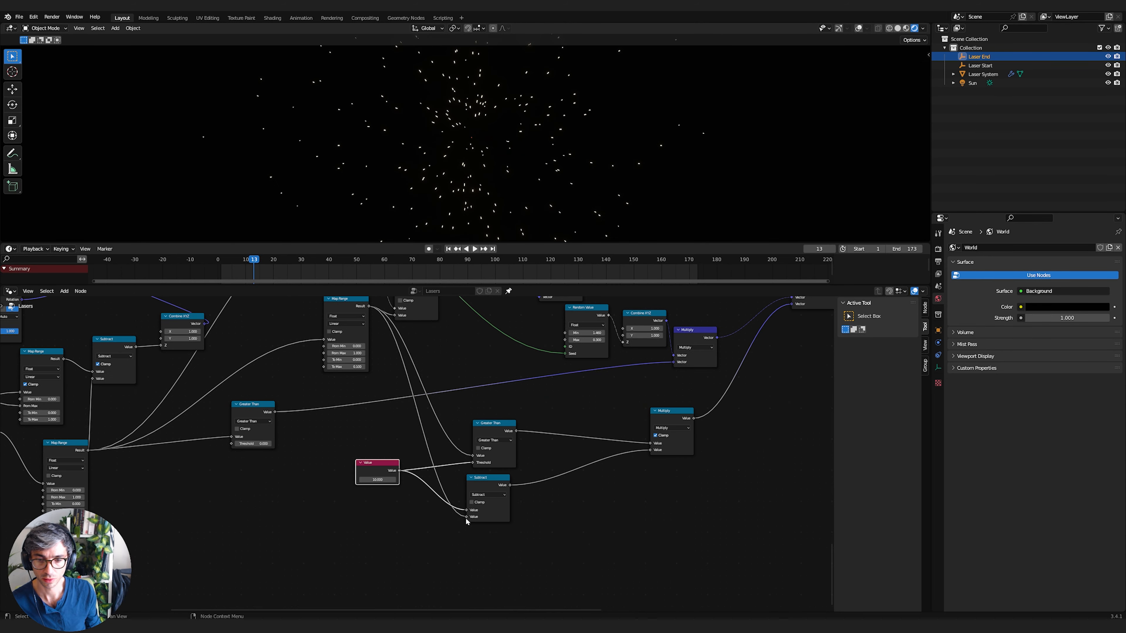
left_click(468, 515)
- Play the animation and step back frame by frame from frame 17 to examine how the rewired sparks spread and fade
middle_click_drag(601, 482, 465, 497)
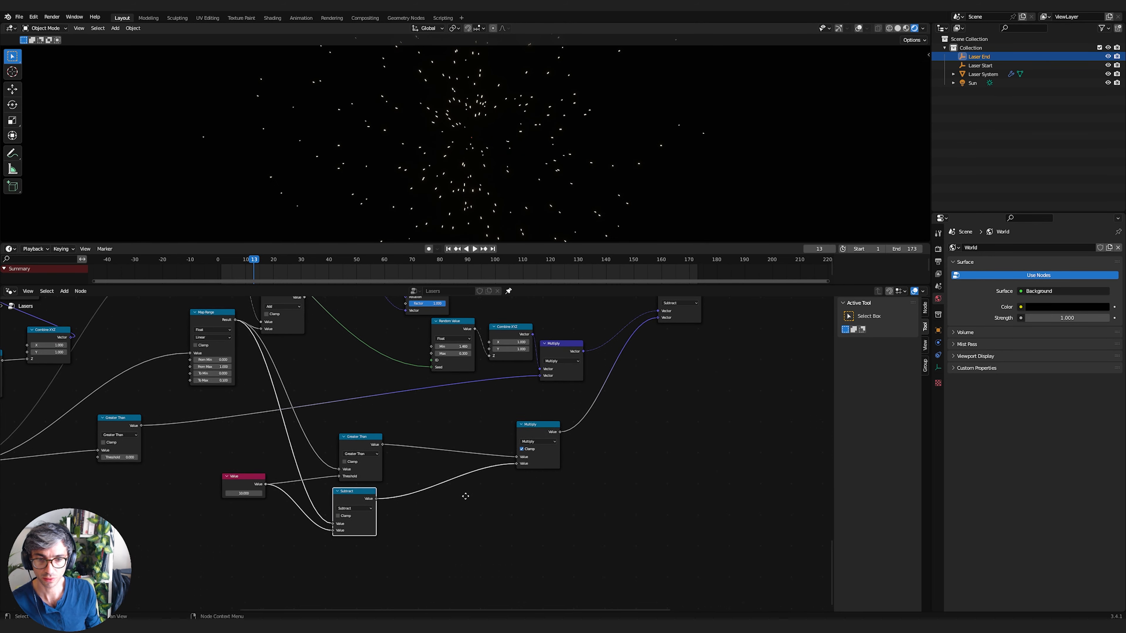
key("Left")
key("space")
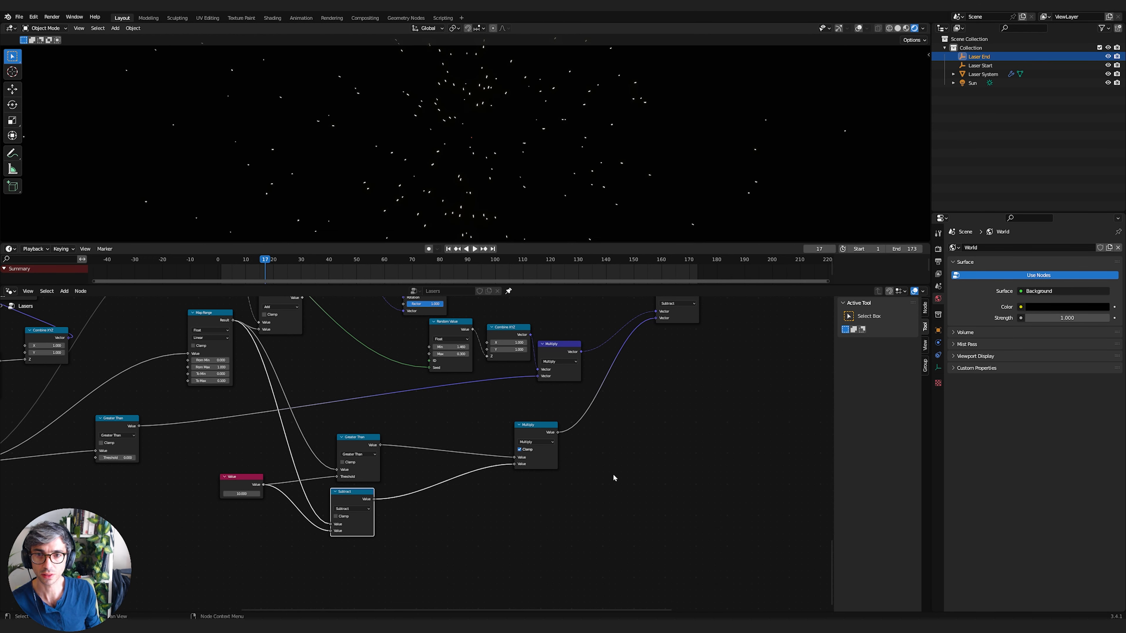
key("Left")
key("Left")
key("Left")
key("Left")
key("Left")
key("Left")
key("Left")
key("Left")
key("Left")
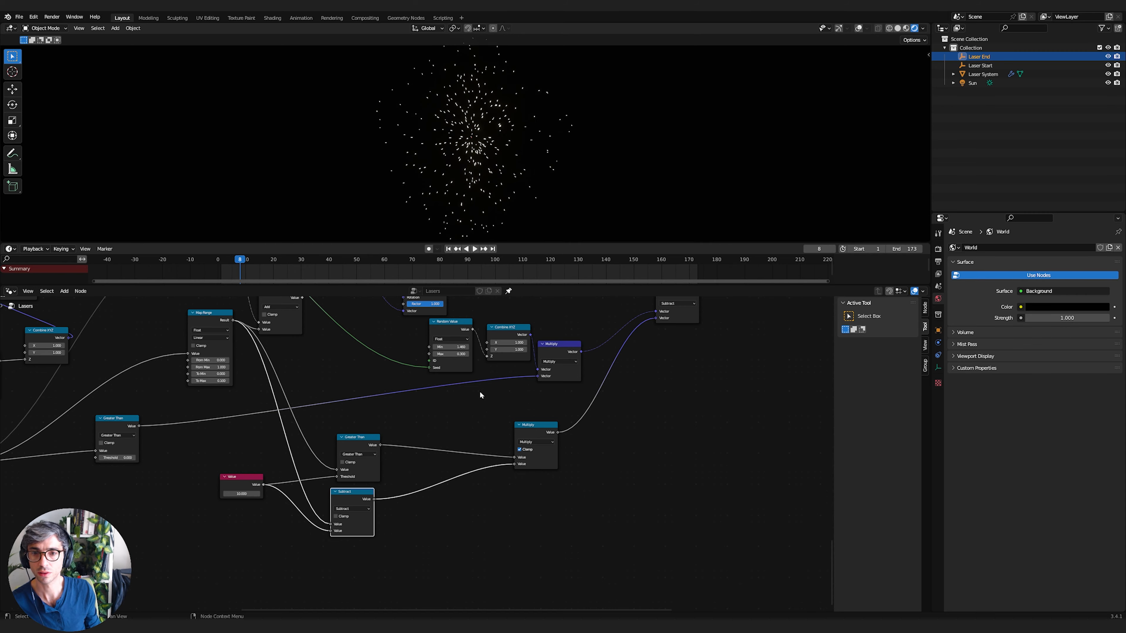
key("Left")
key("Left")
key("Left")
key("Left")
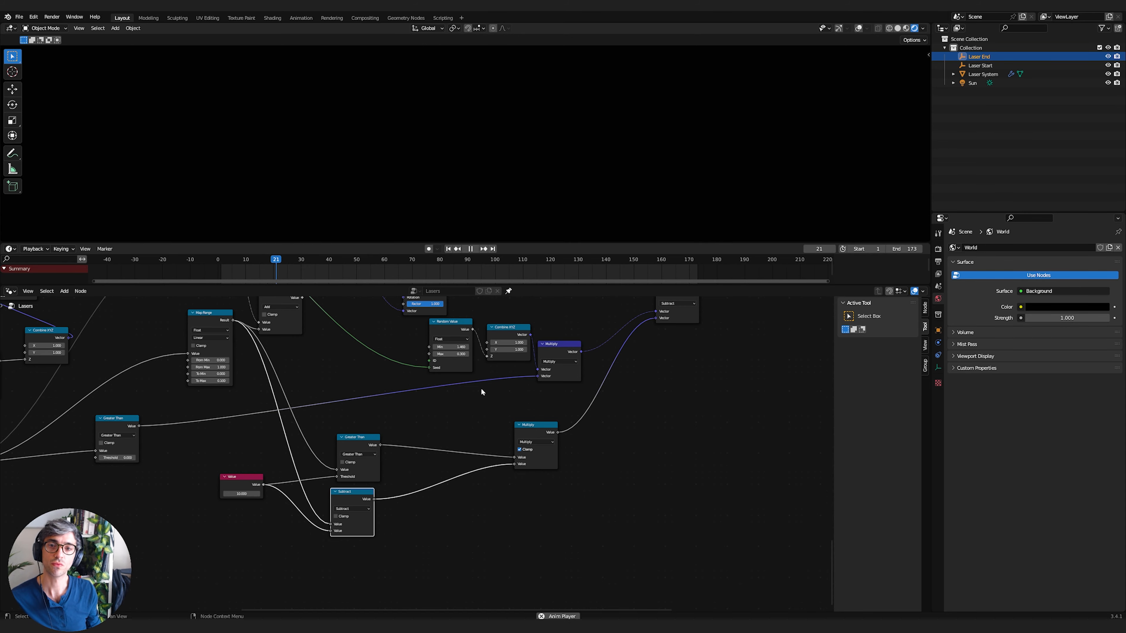